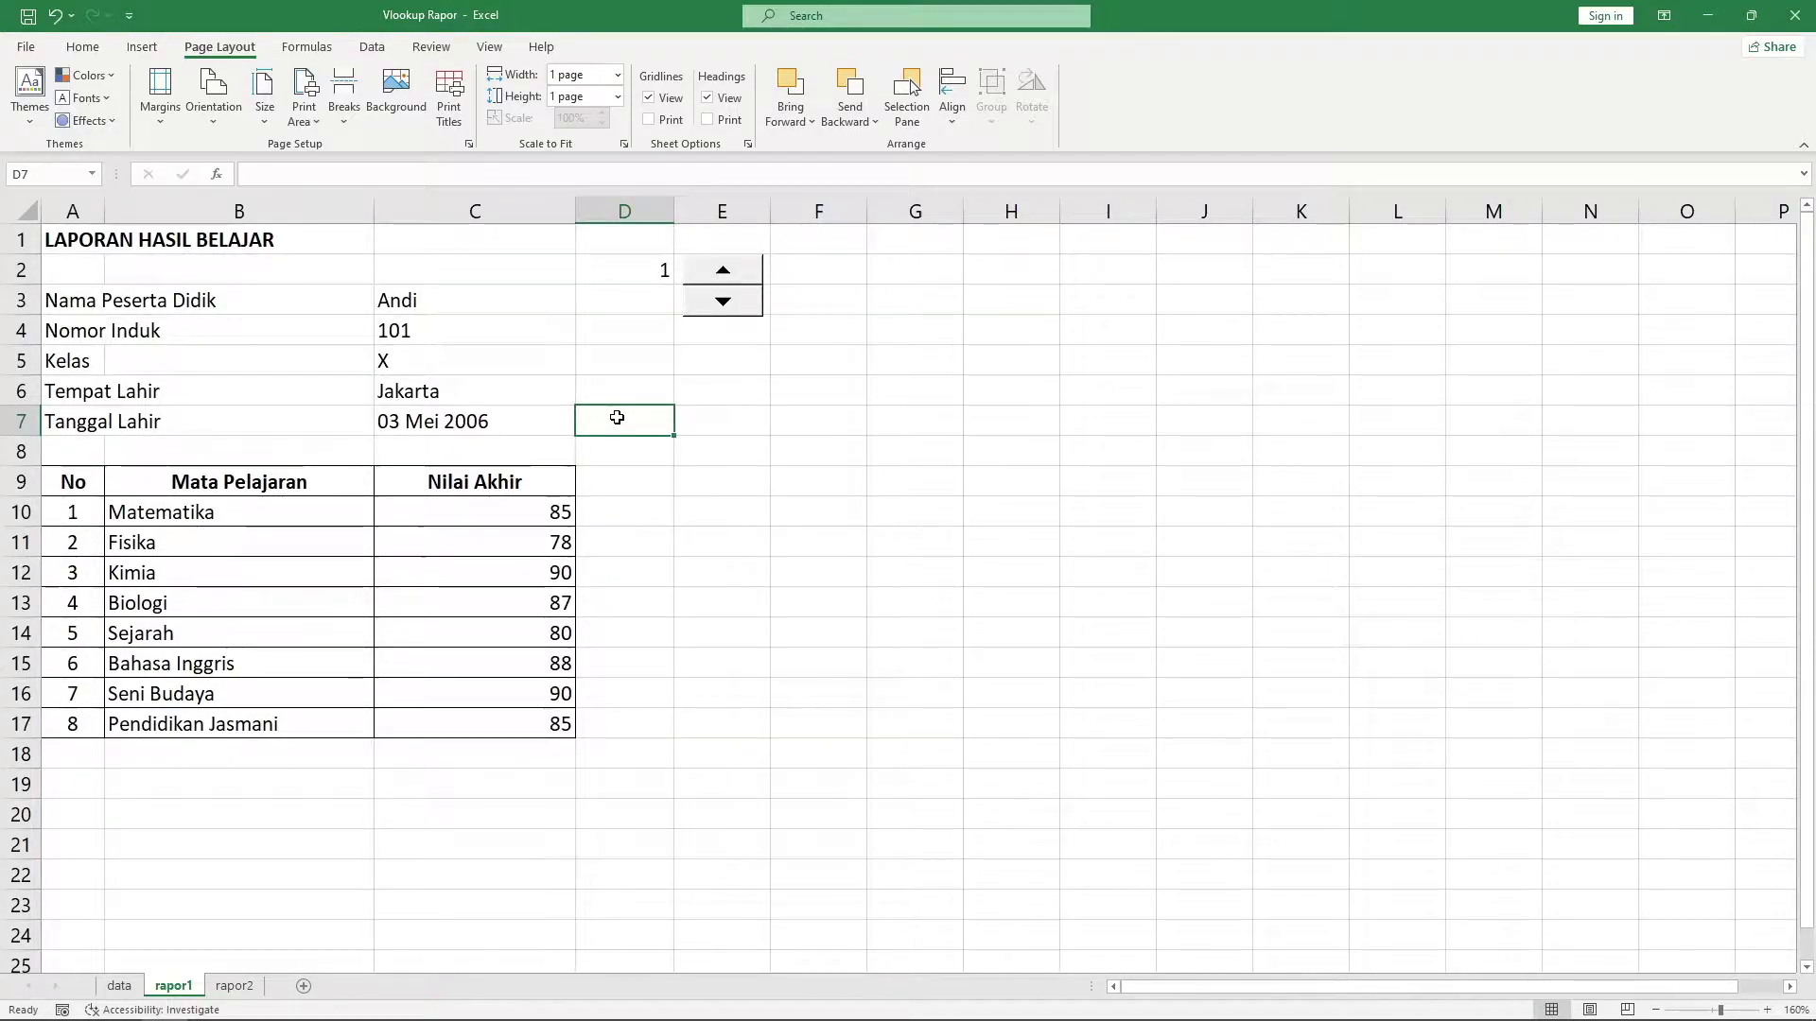
Review the rapor1 lookup formulas and the data sheet's student records, then return to rapor1
{"action": "left_click", "coordinate": [349, 479]}
{"action": "left_click_drag", "start_coordinate": [458, 300], "coordinate": [499, 446]}
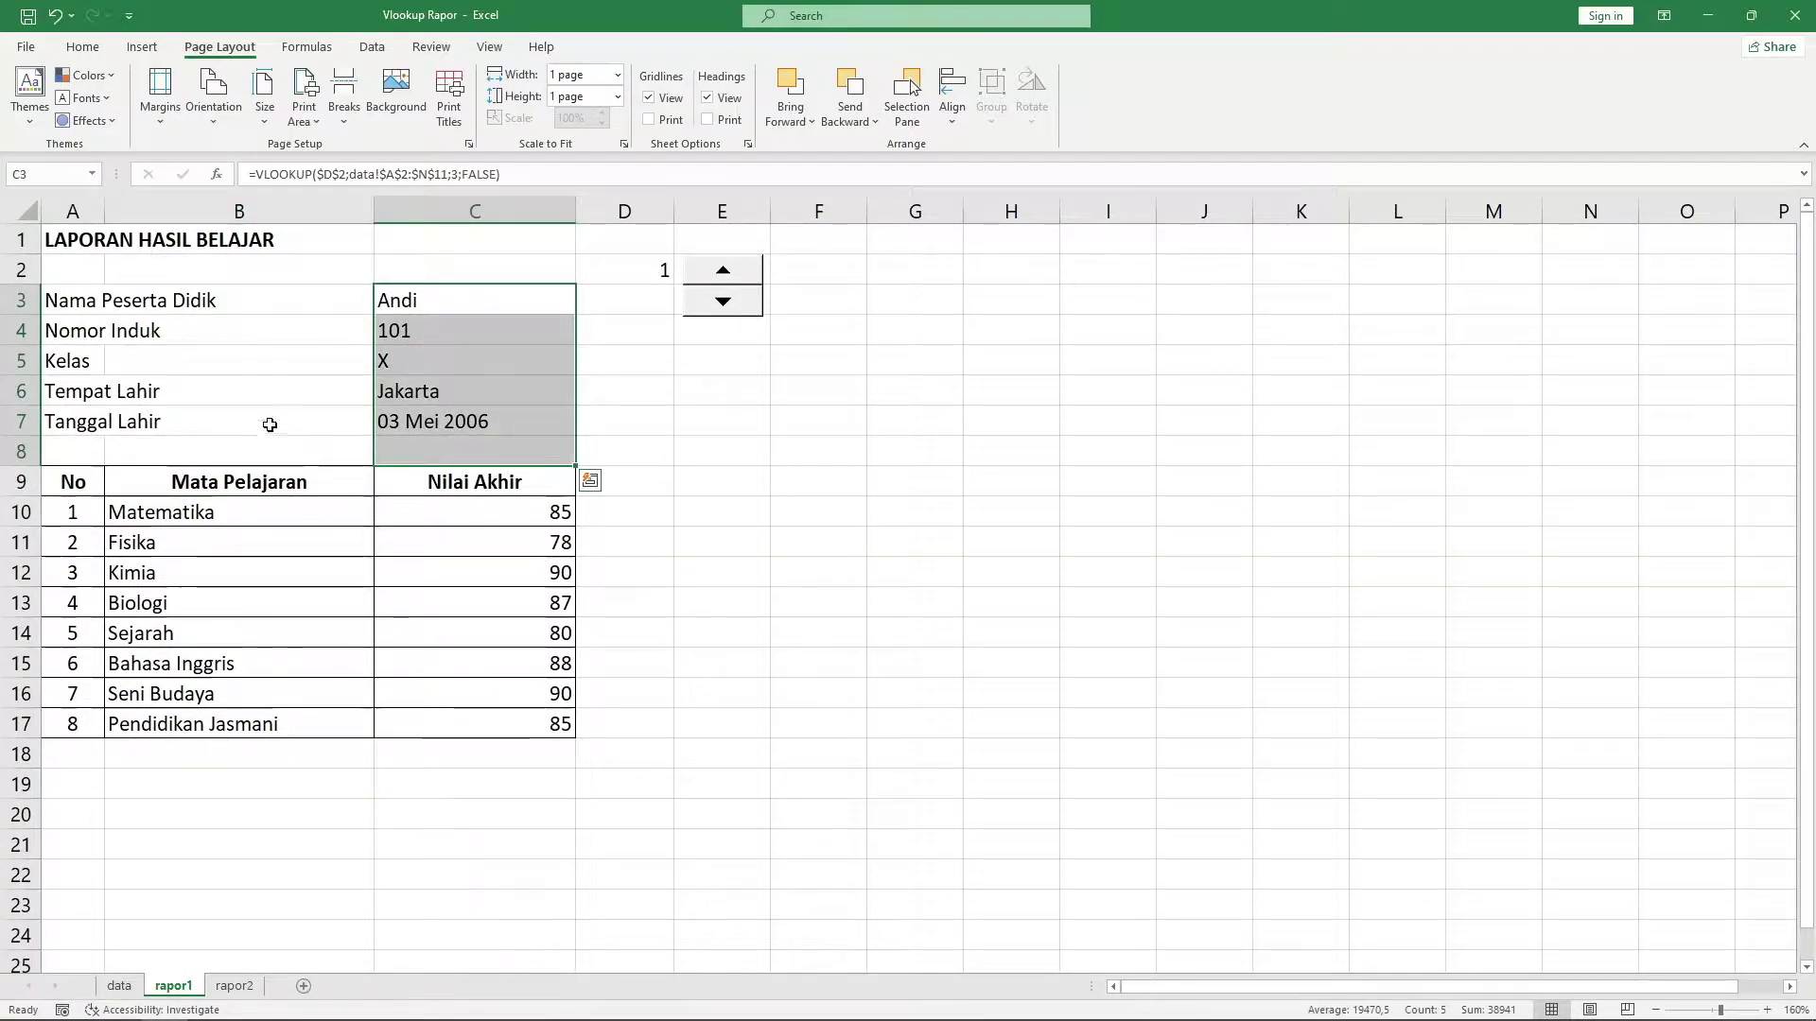
{"action": "mouse_move", "coordinate": [97, 242]}
{"action": "left_mouse_down"}
{"action": "mouse_move", "coordinate": [421, 349]}
{"action": "mouse_move", "coordinate": [474, 634]}
{"action": "left_mouse_up"}
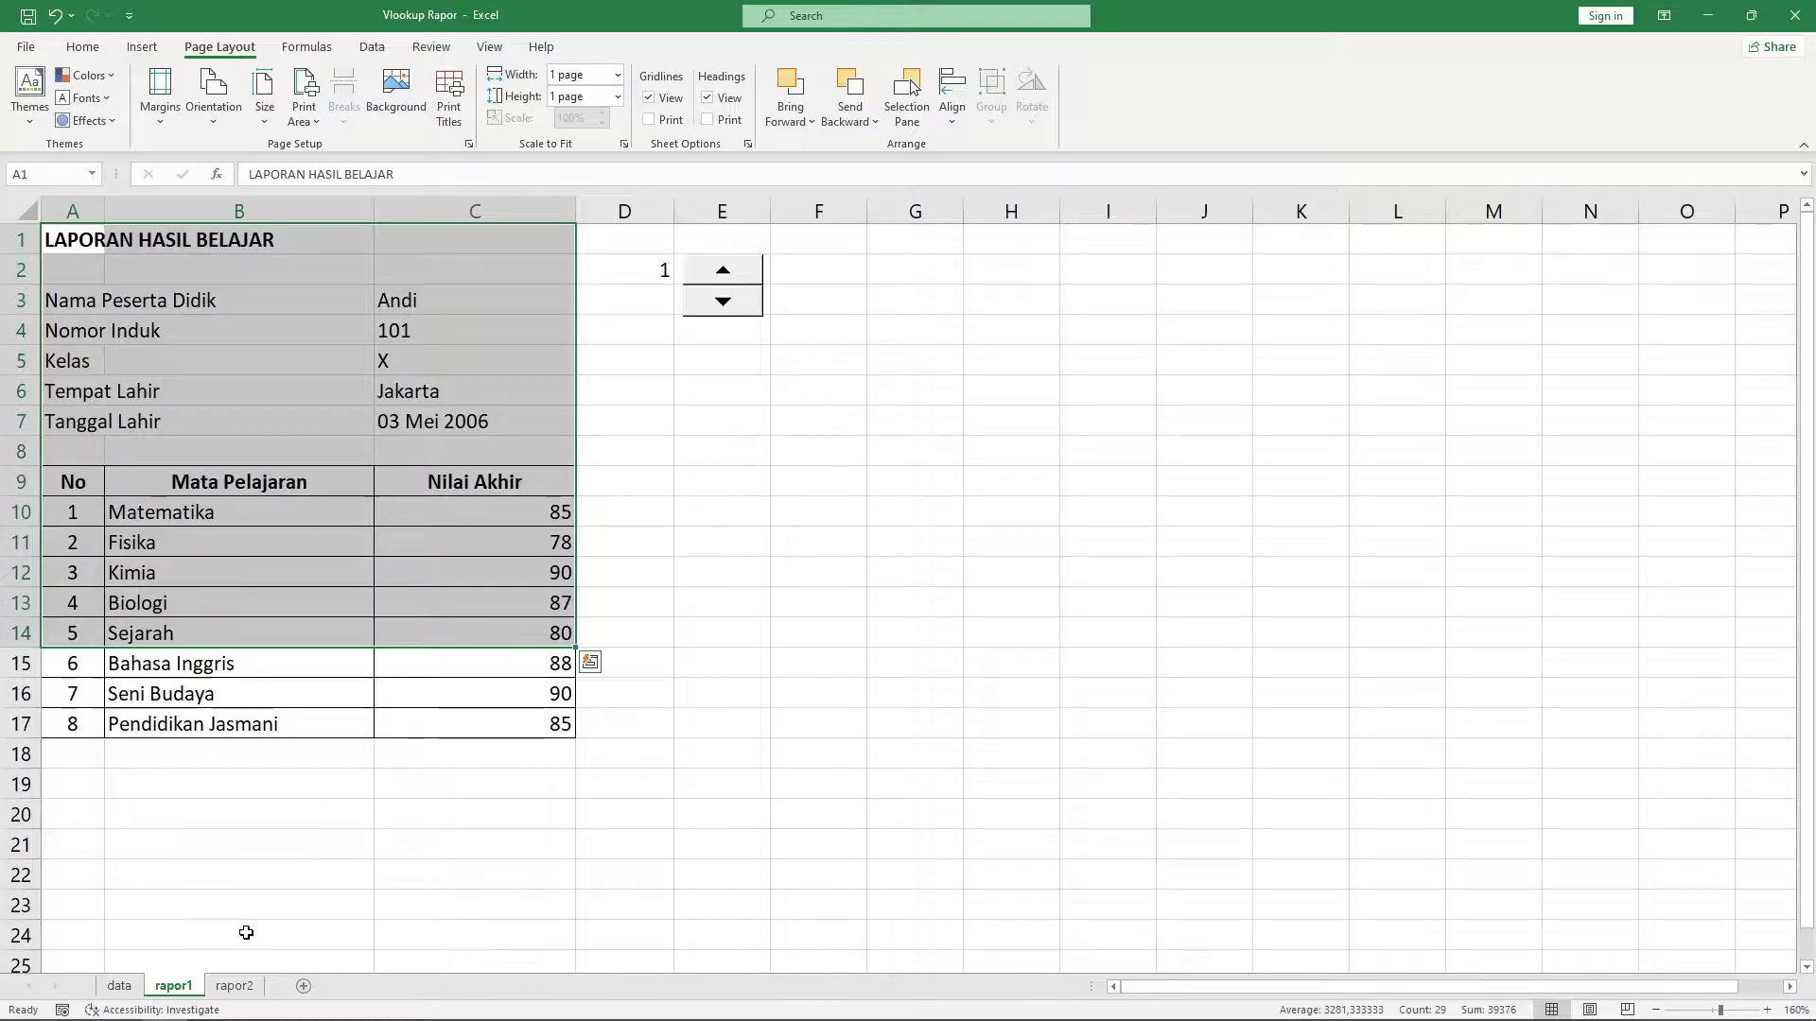
{"action": "left_click", "coordinate": [119, 985]}
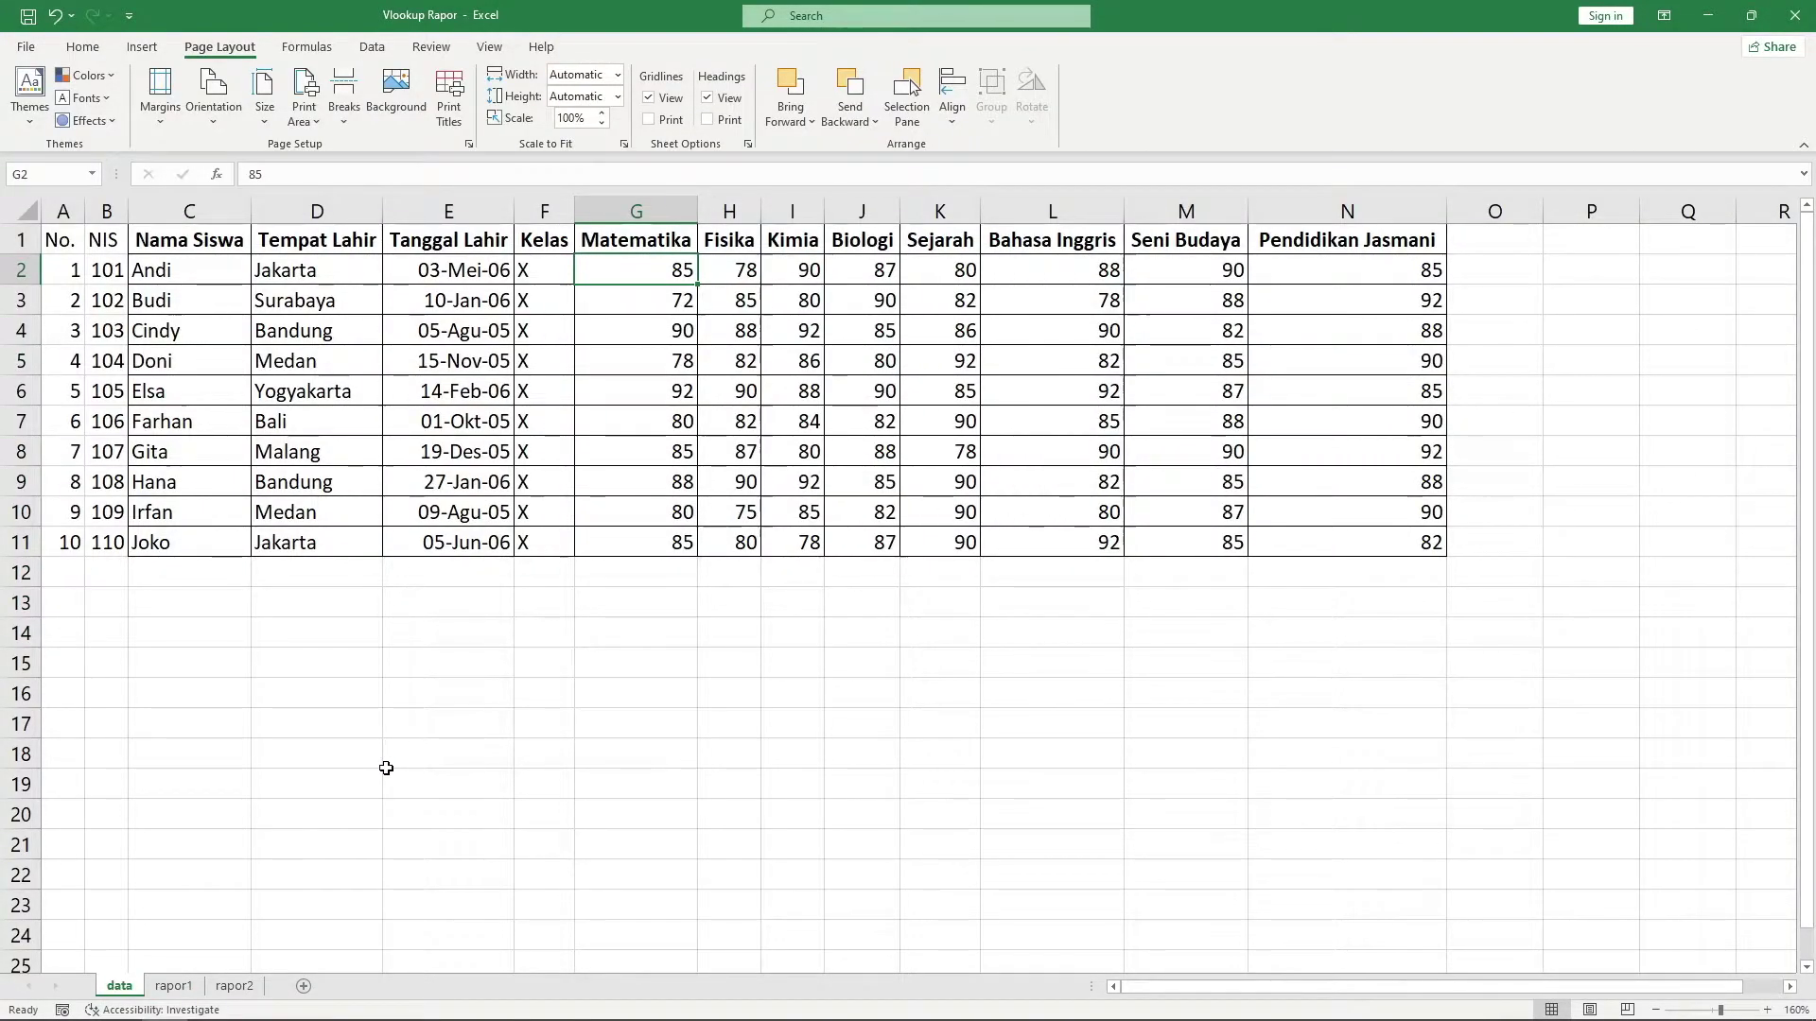
{"action": "left_click", "coordinate": [173, 986]}
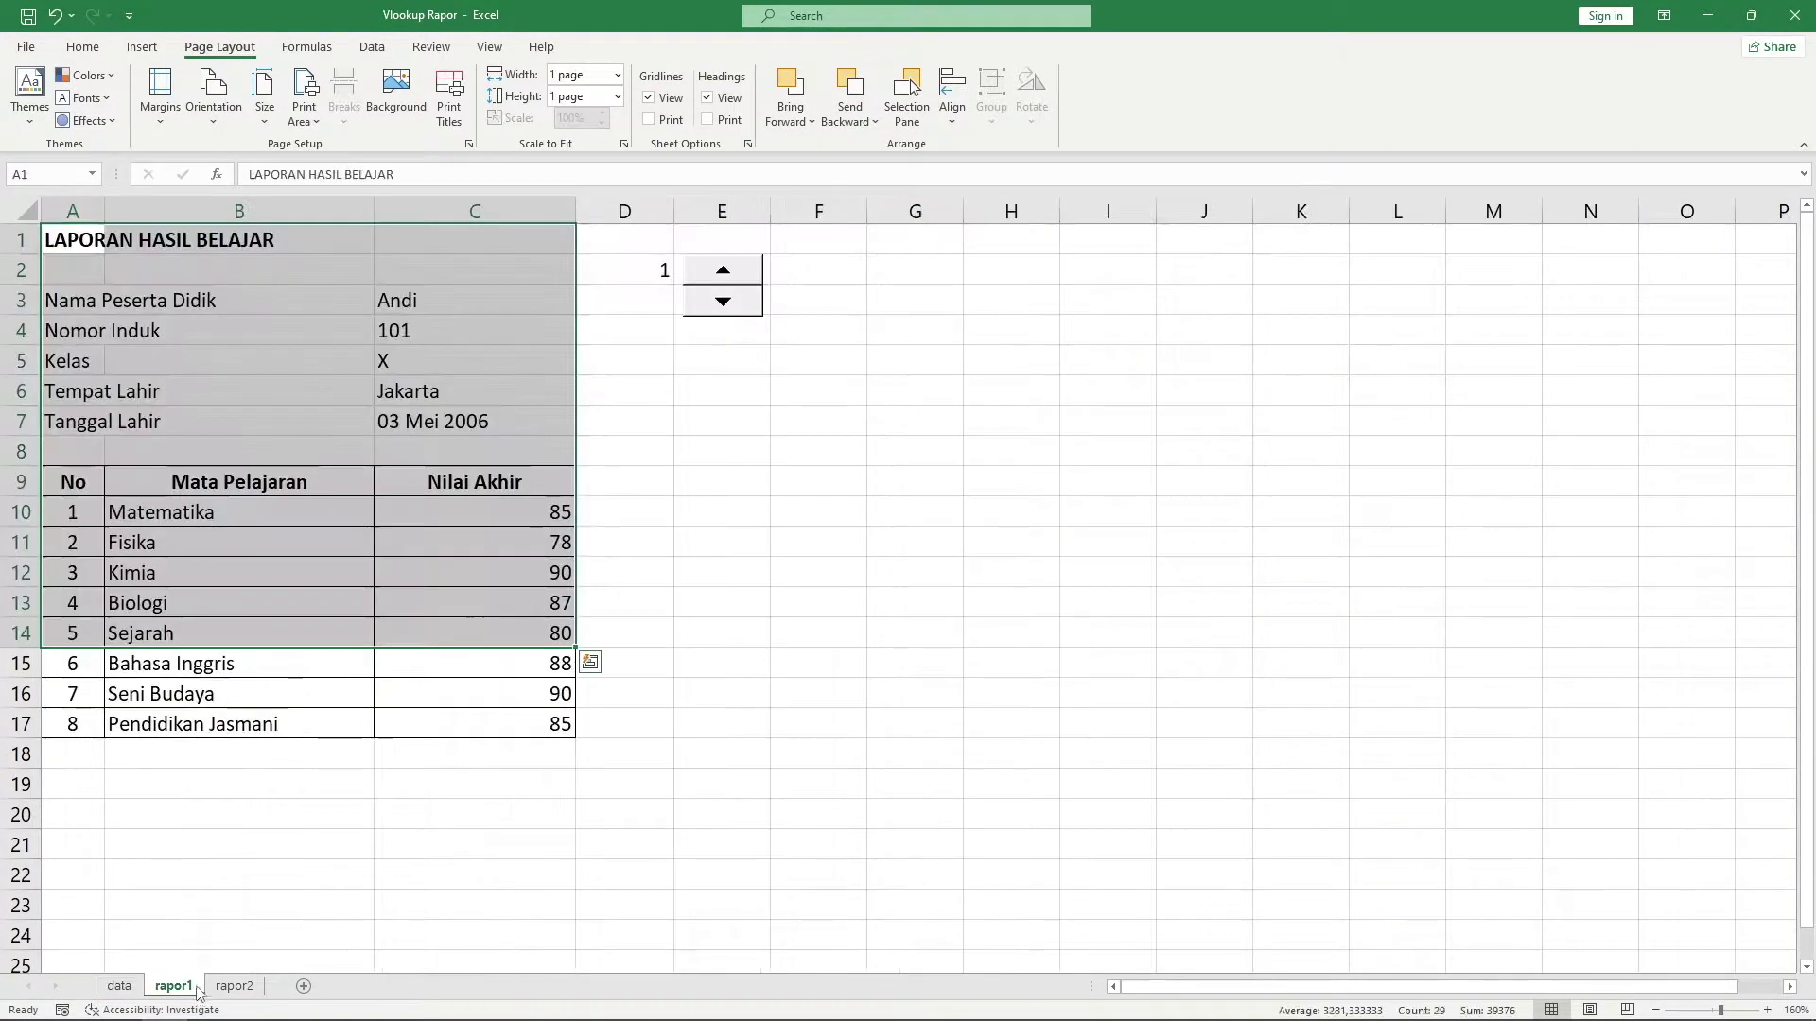
{"action": "left_click", "coordinate": [740, 497]}
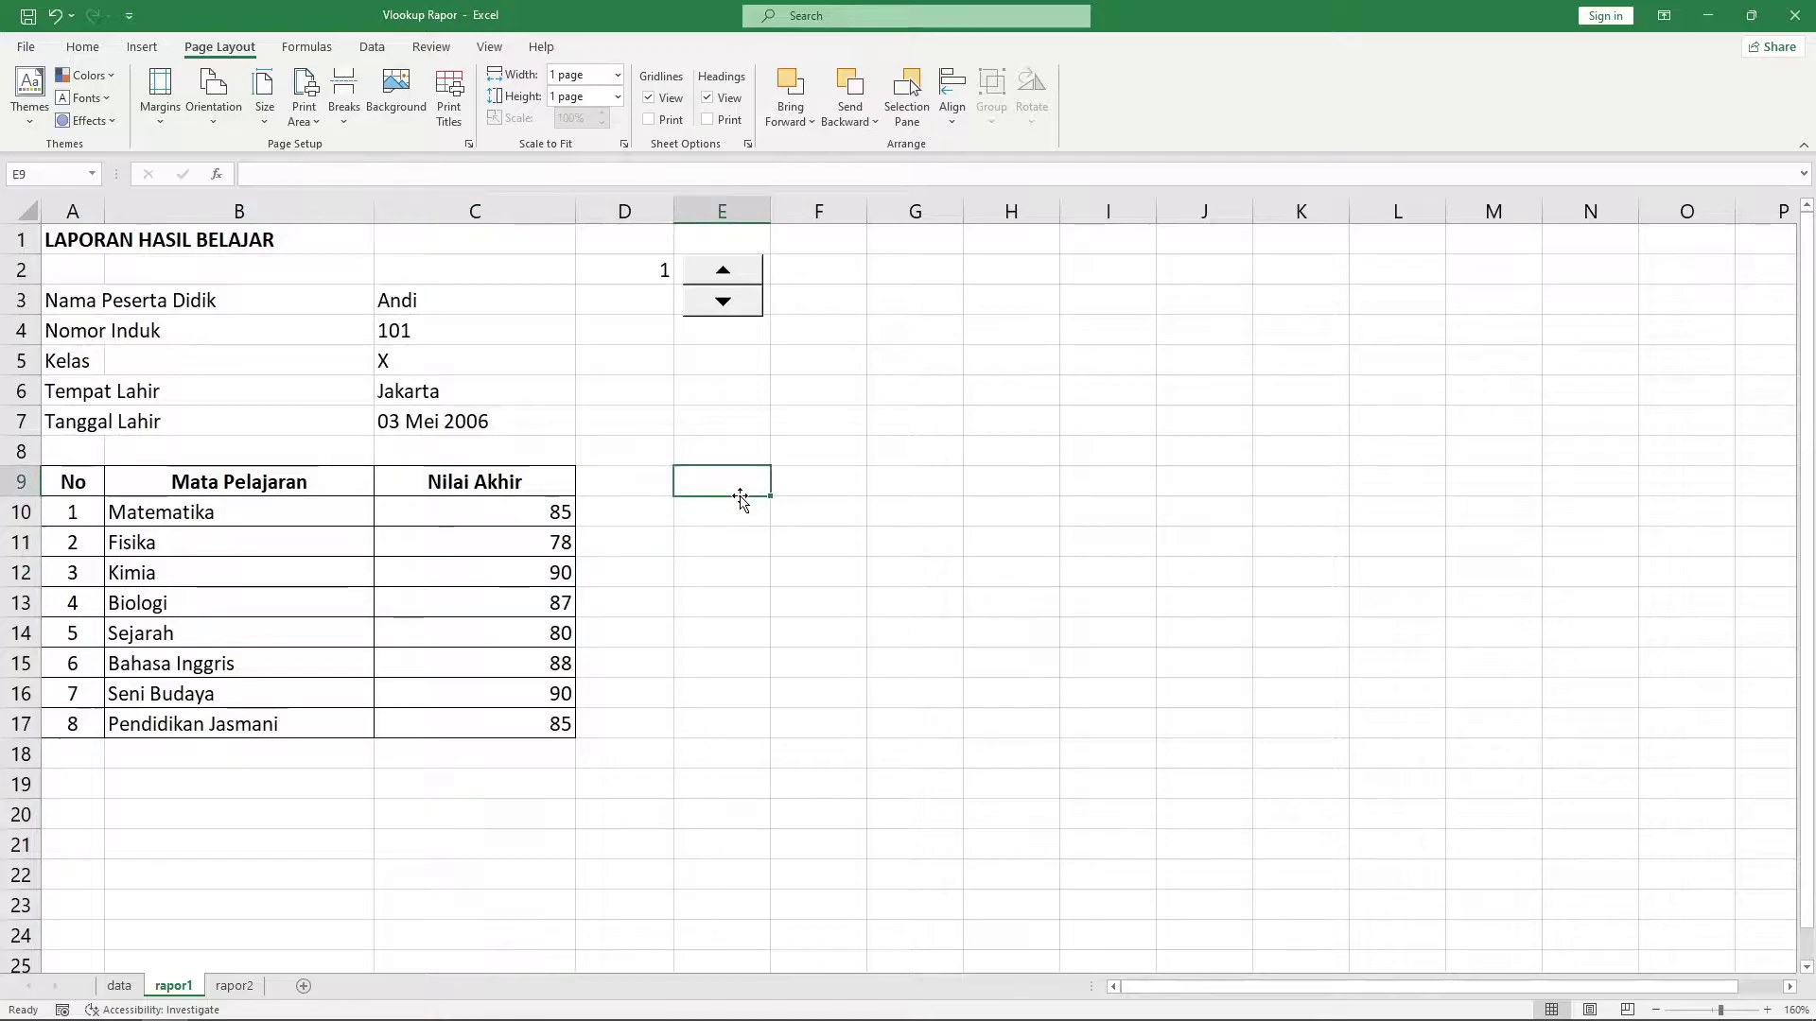
Step the rapor1 student number in D2 up and down with the spin button
{"action": "left_click", "coordinate": [723, 273]}
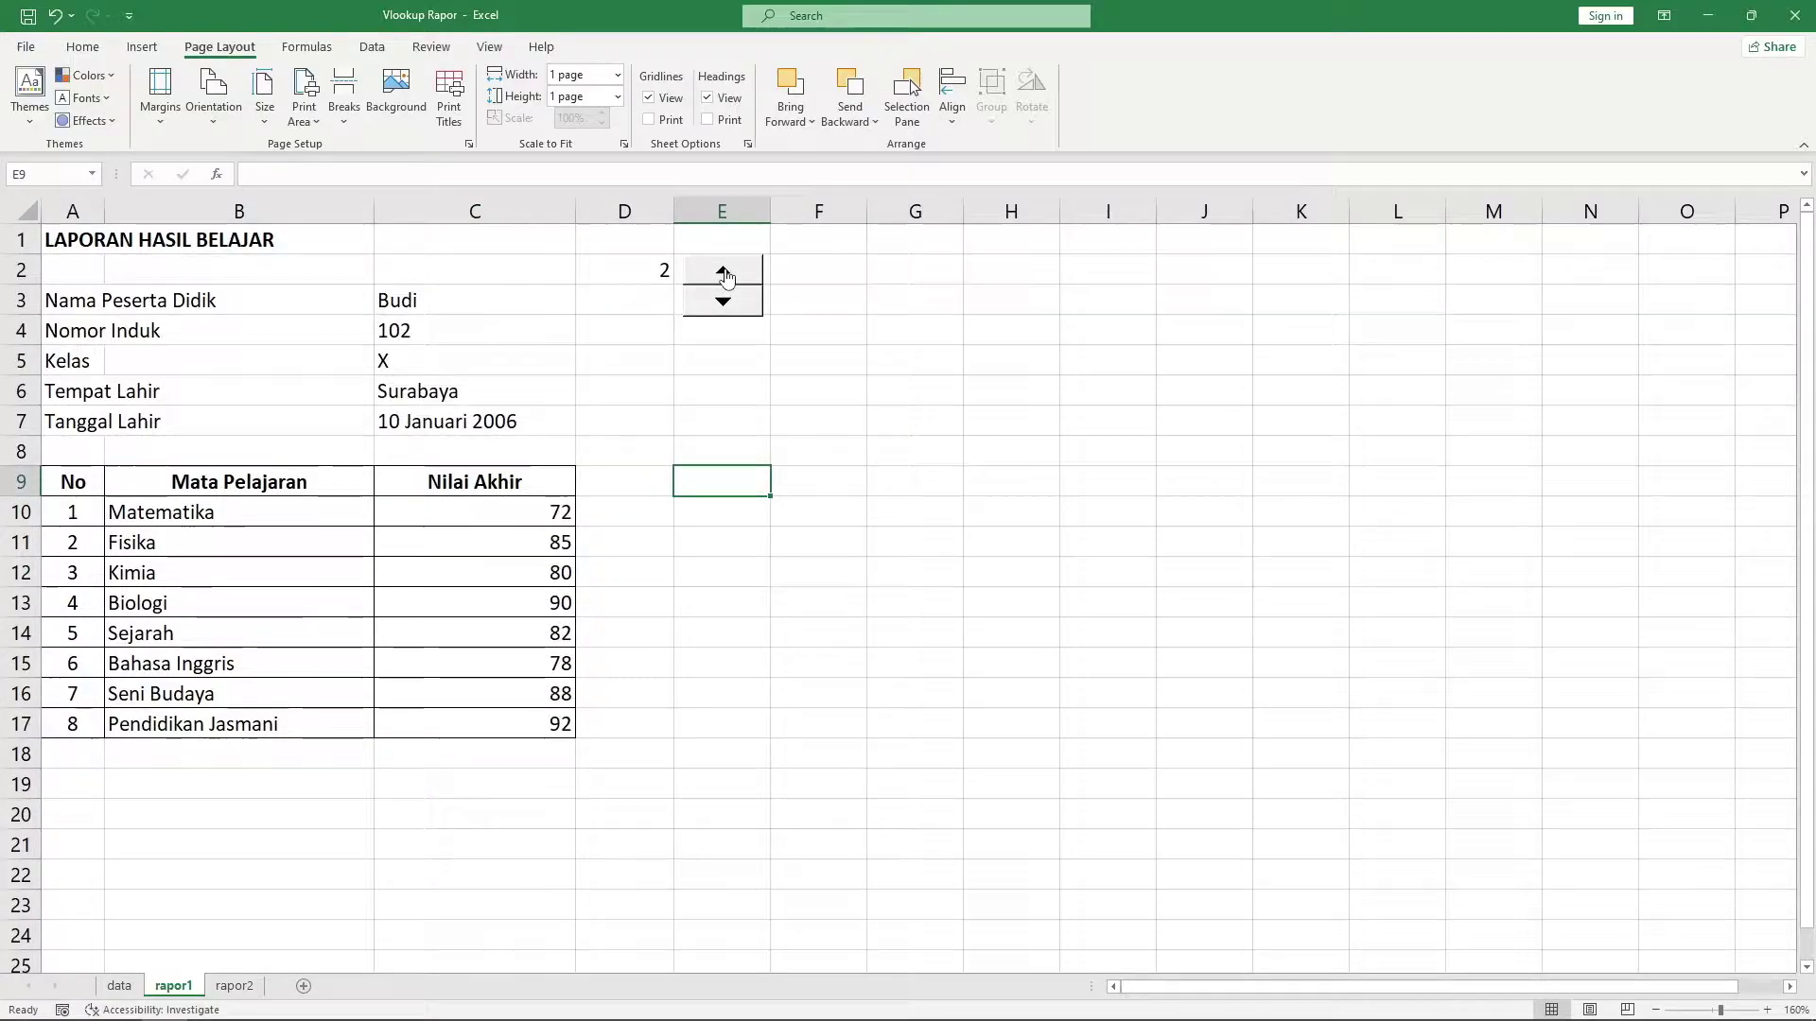
{"action": "left_click", "coordinate": [634, 269]}
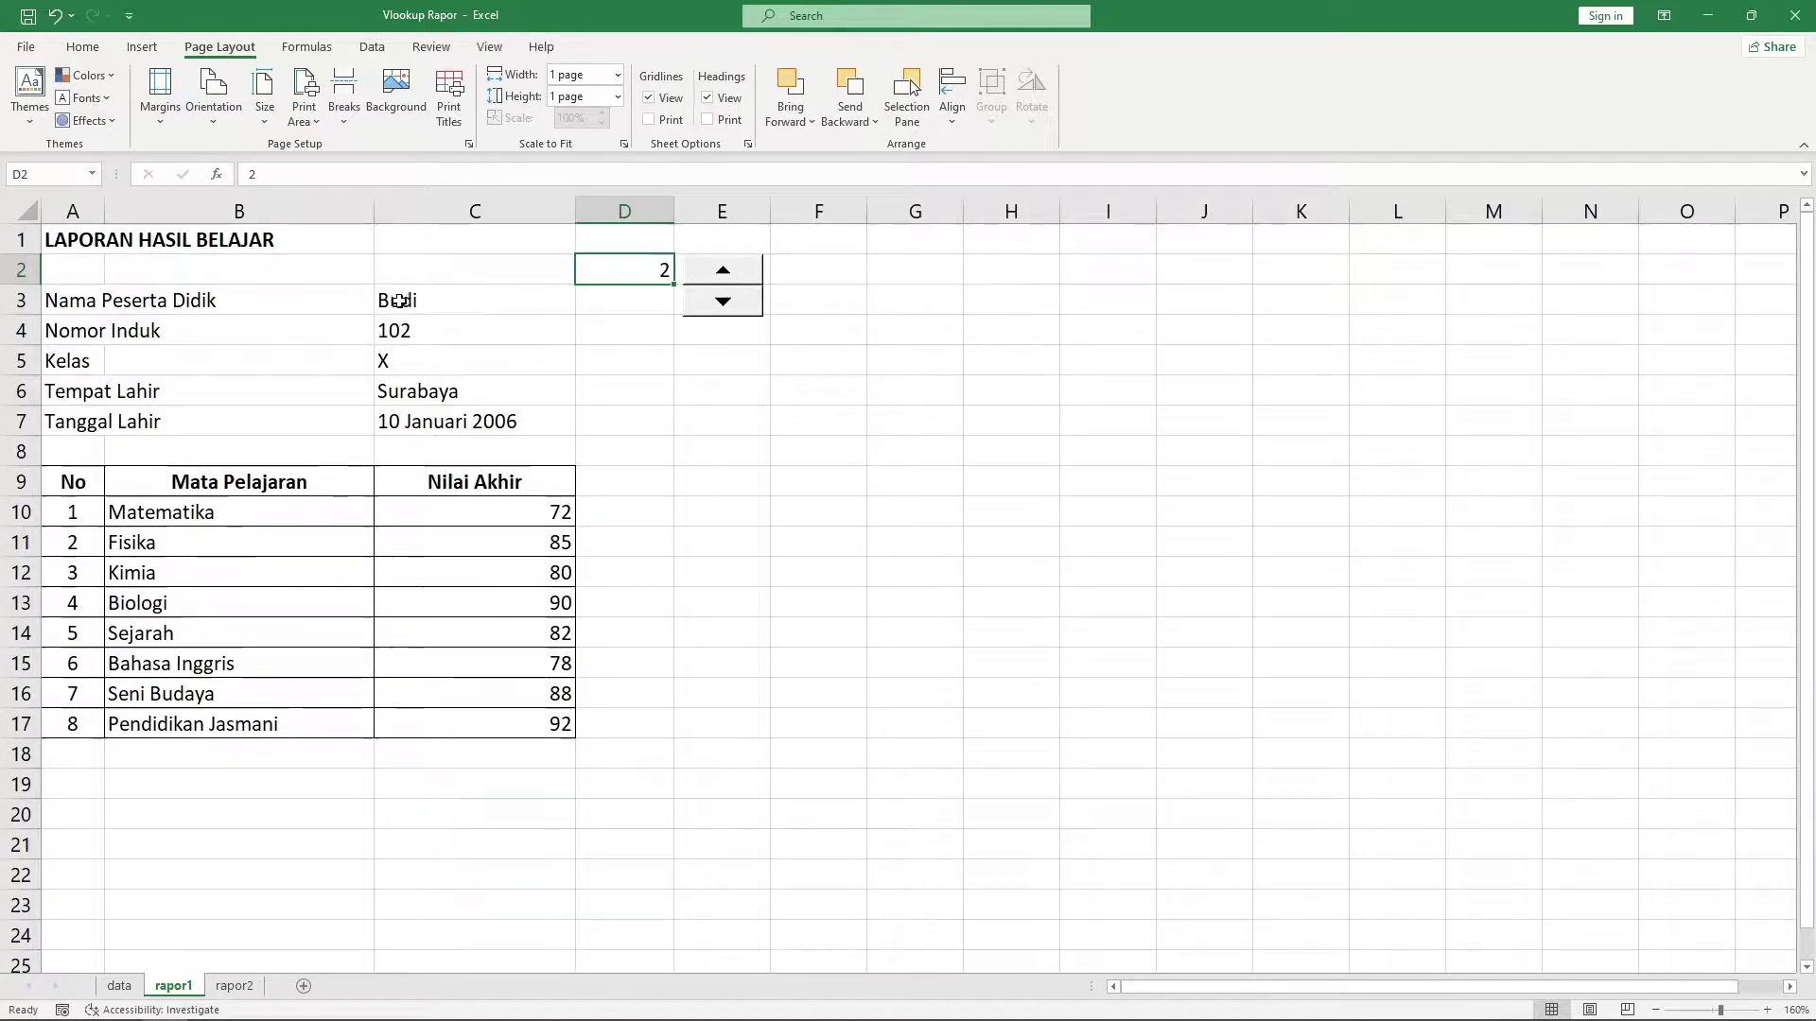
{"action": "left_click_drag", "start_coordinate": [397, 301], "coordinate": [429, 713]}
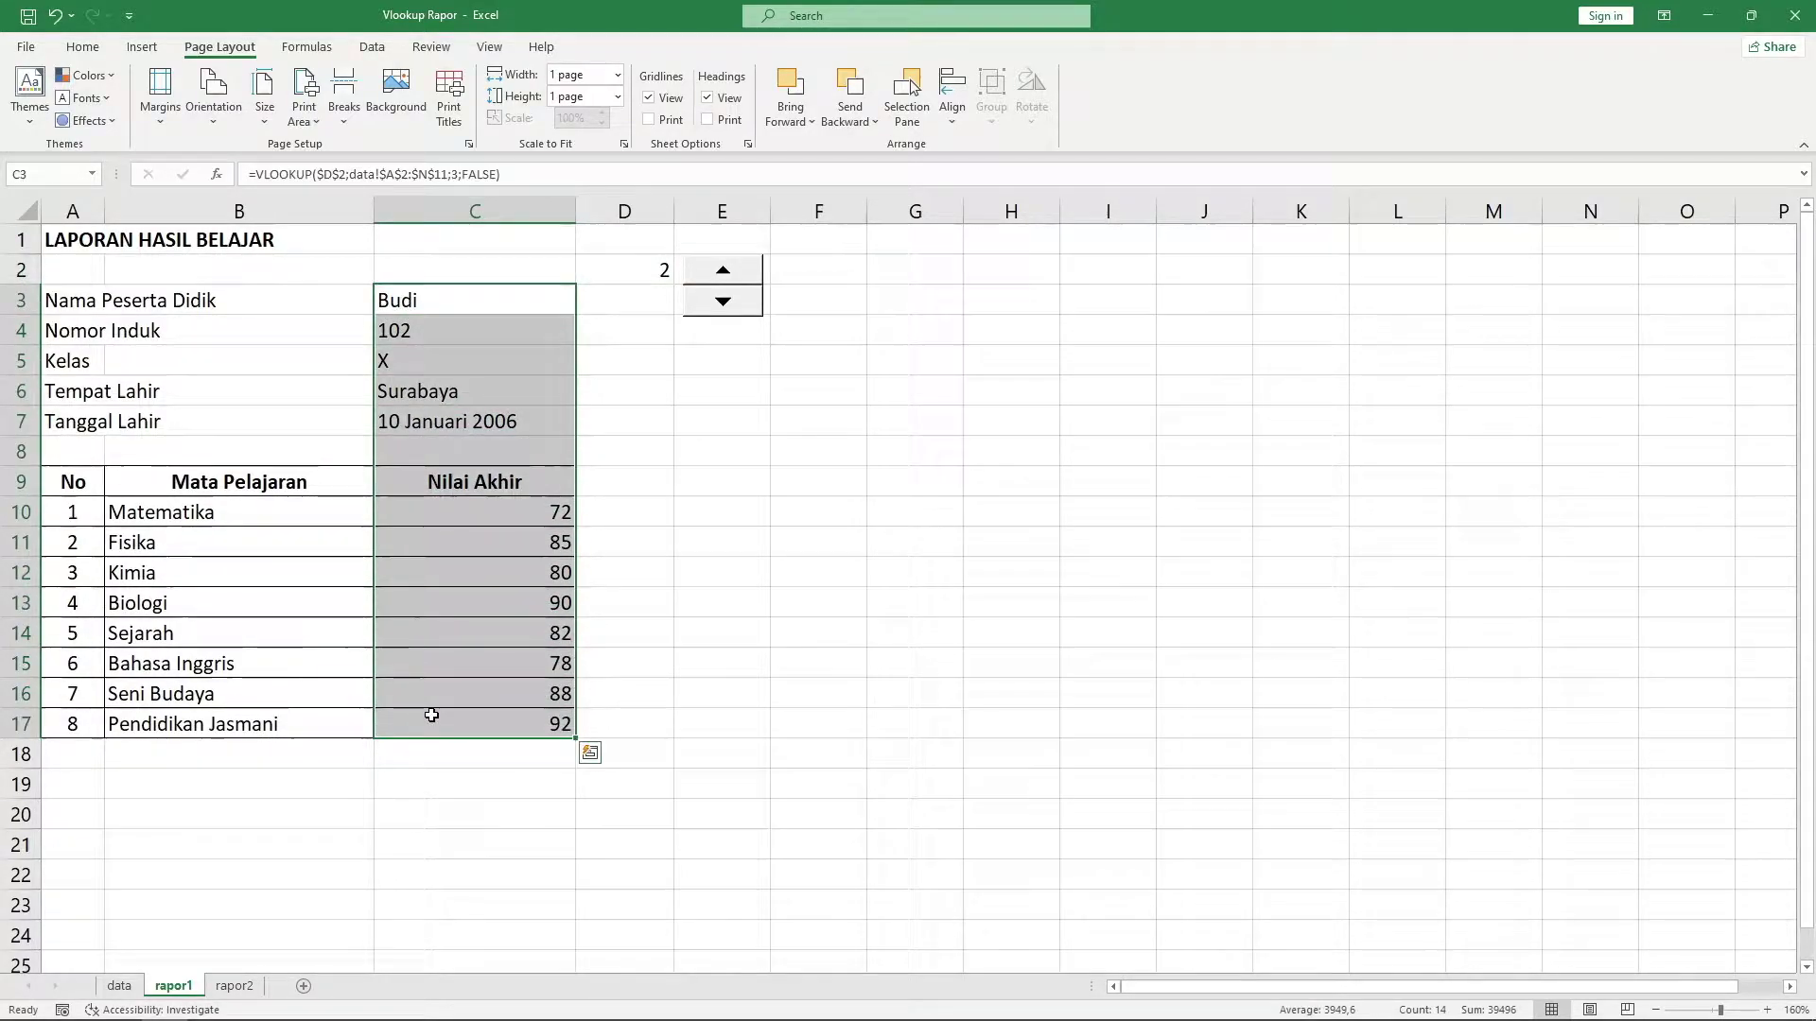
{"action": "left_click", "coordinate": [715, 517]}
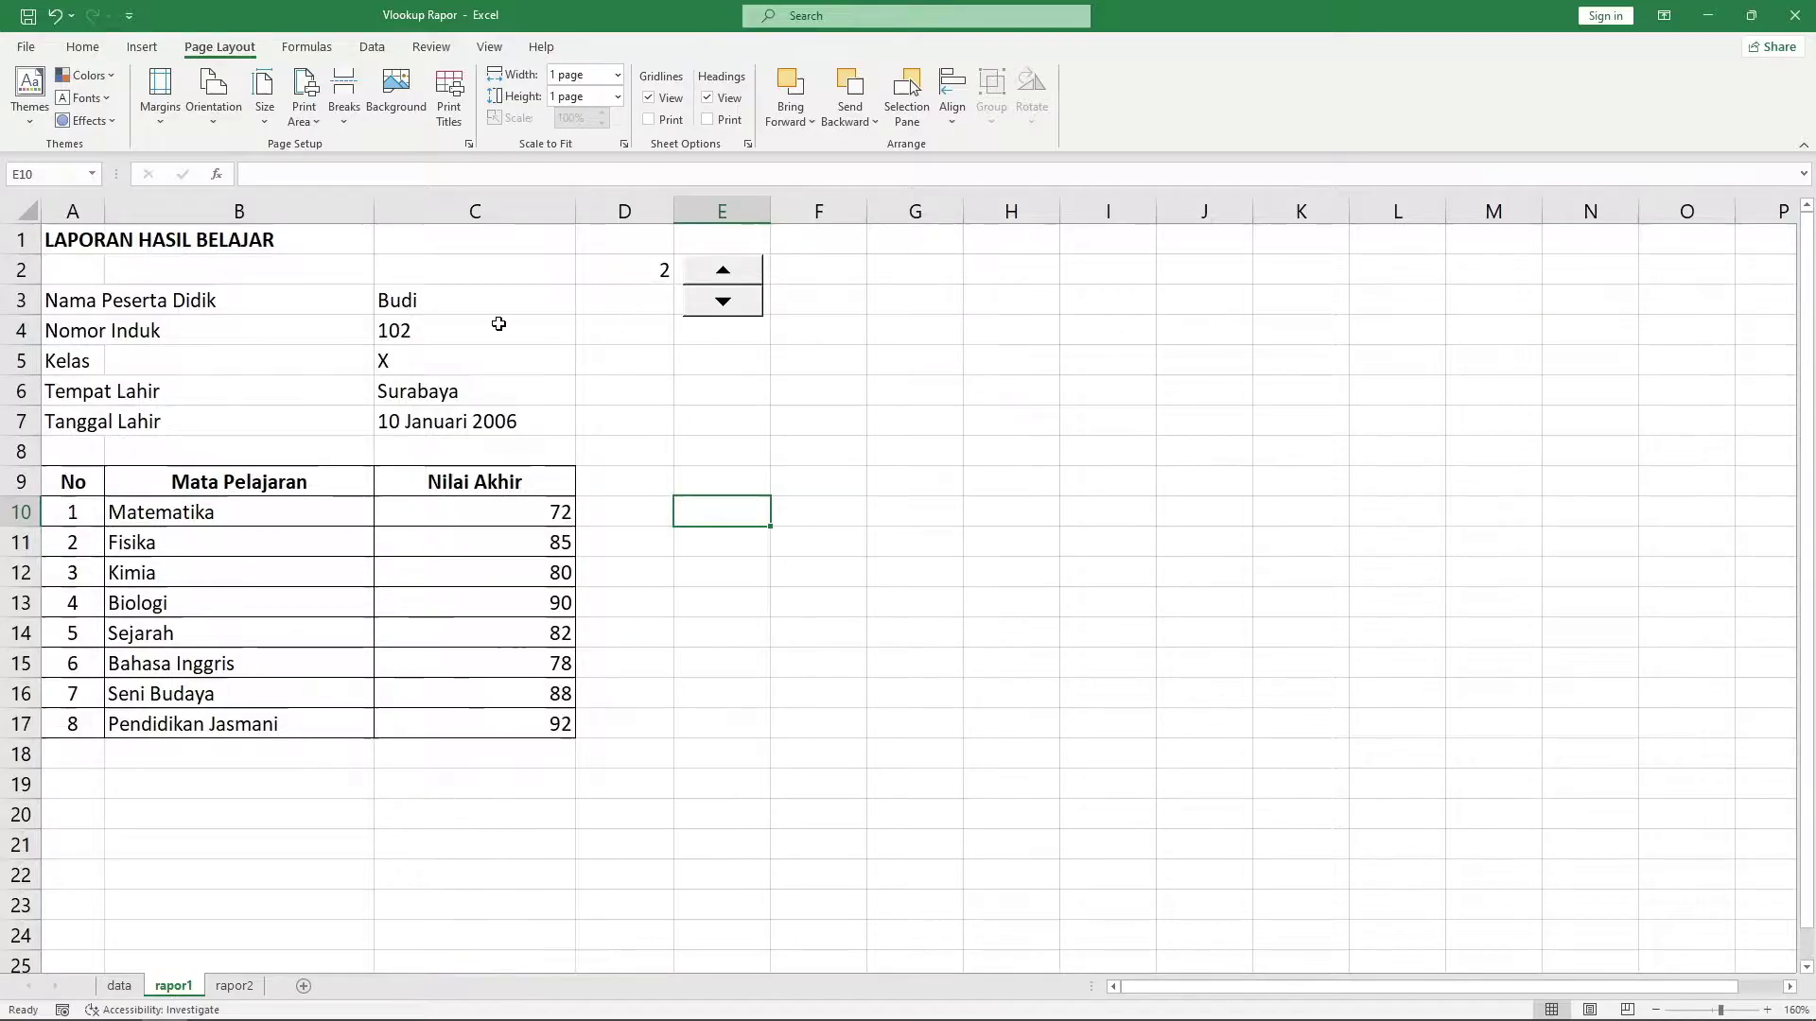
{"action": "left_click", "coordinate": [626, 273]}
{"action": "left_click", "coordinate": [723, 271]}
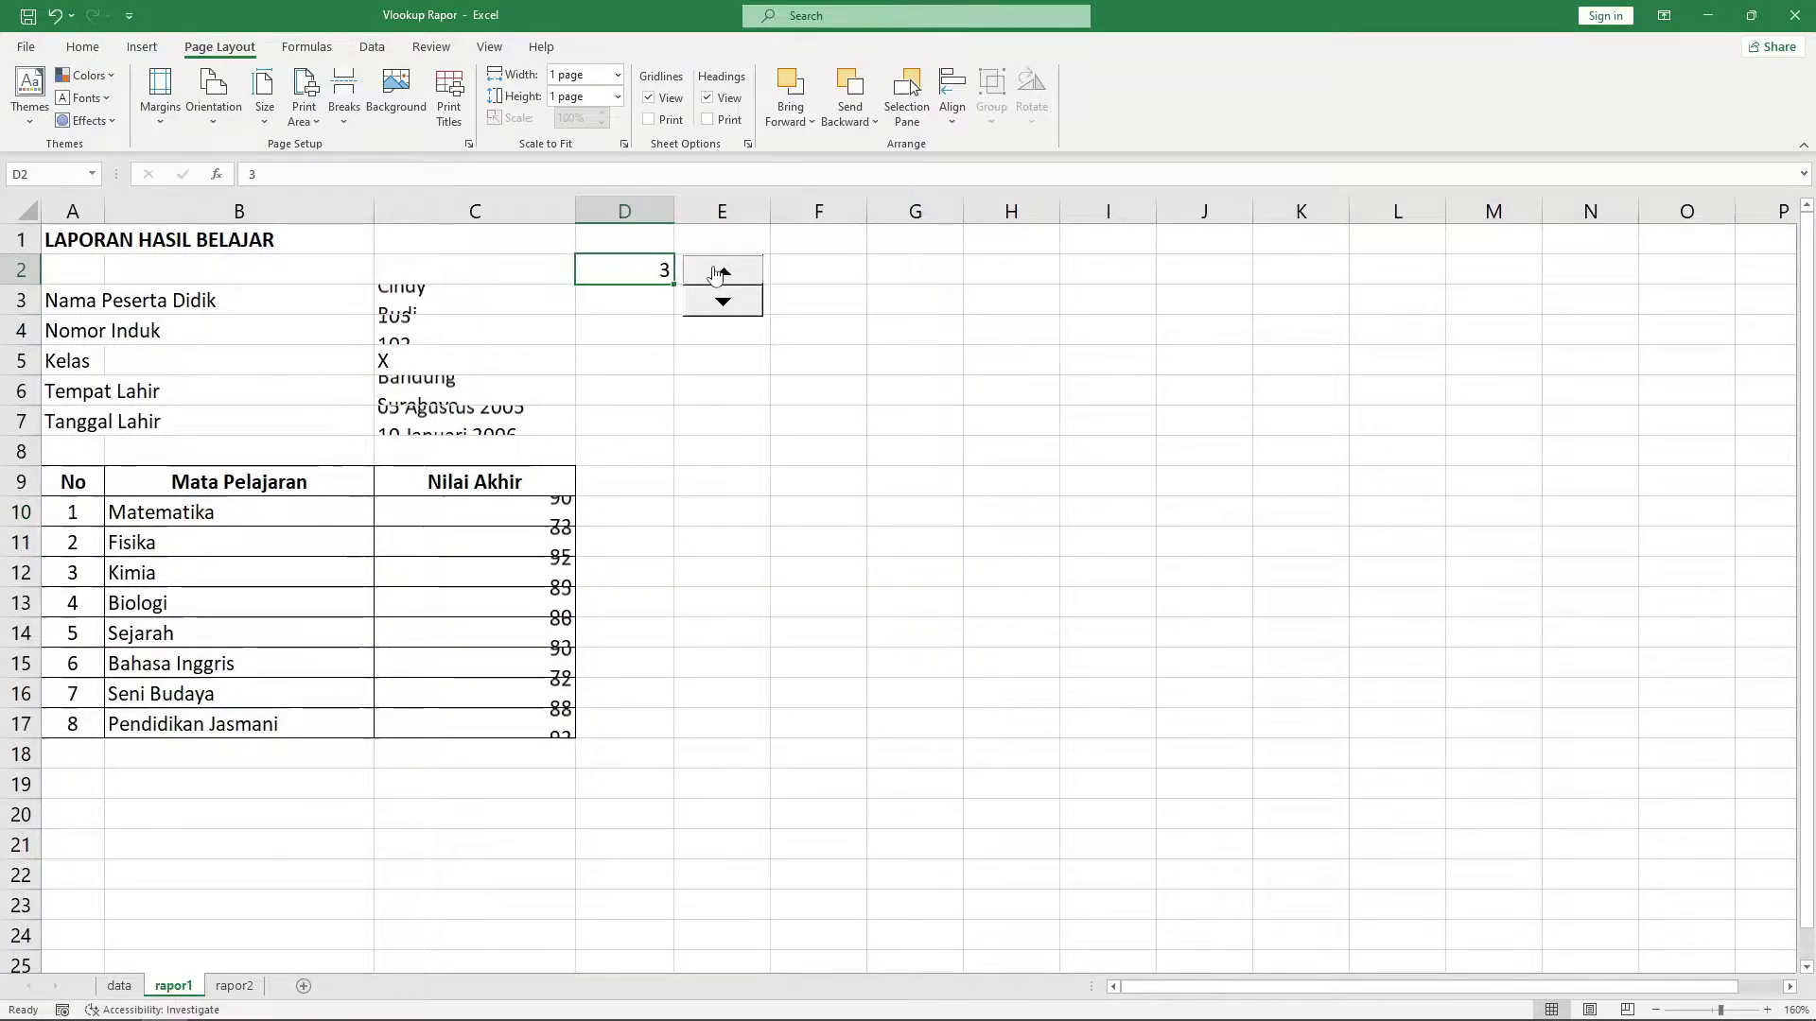
{"action": "left_click", "coordinate": [723, 270]}
{"action": "left_click", "coordinate": [723, 270]}
{"action": "left_click", "coordinate": [723, 300]}
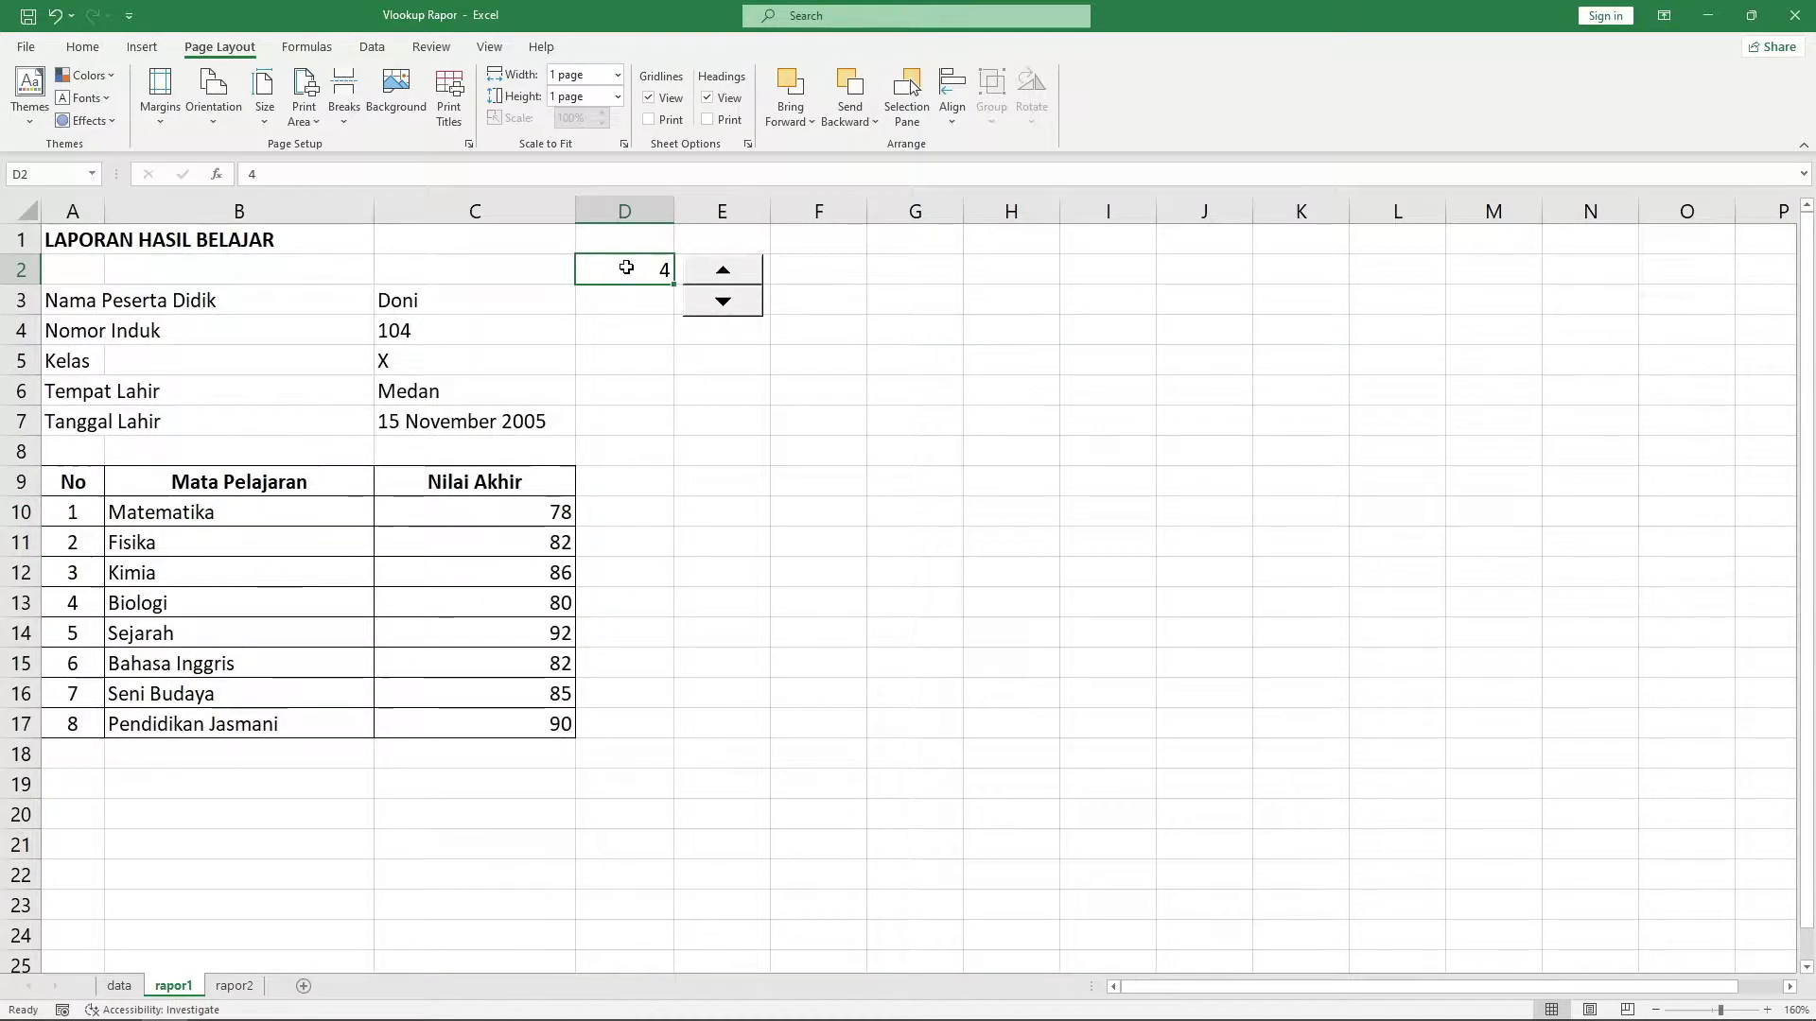
Enter 10 in D2, spin down to student number 8, and open the File screen
{"action": "type", "text": "10"}
{"action": "key", "text": "Return"}
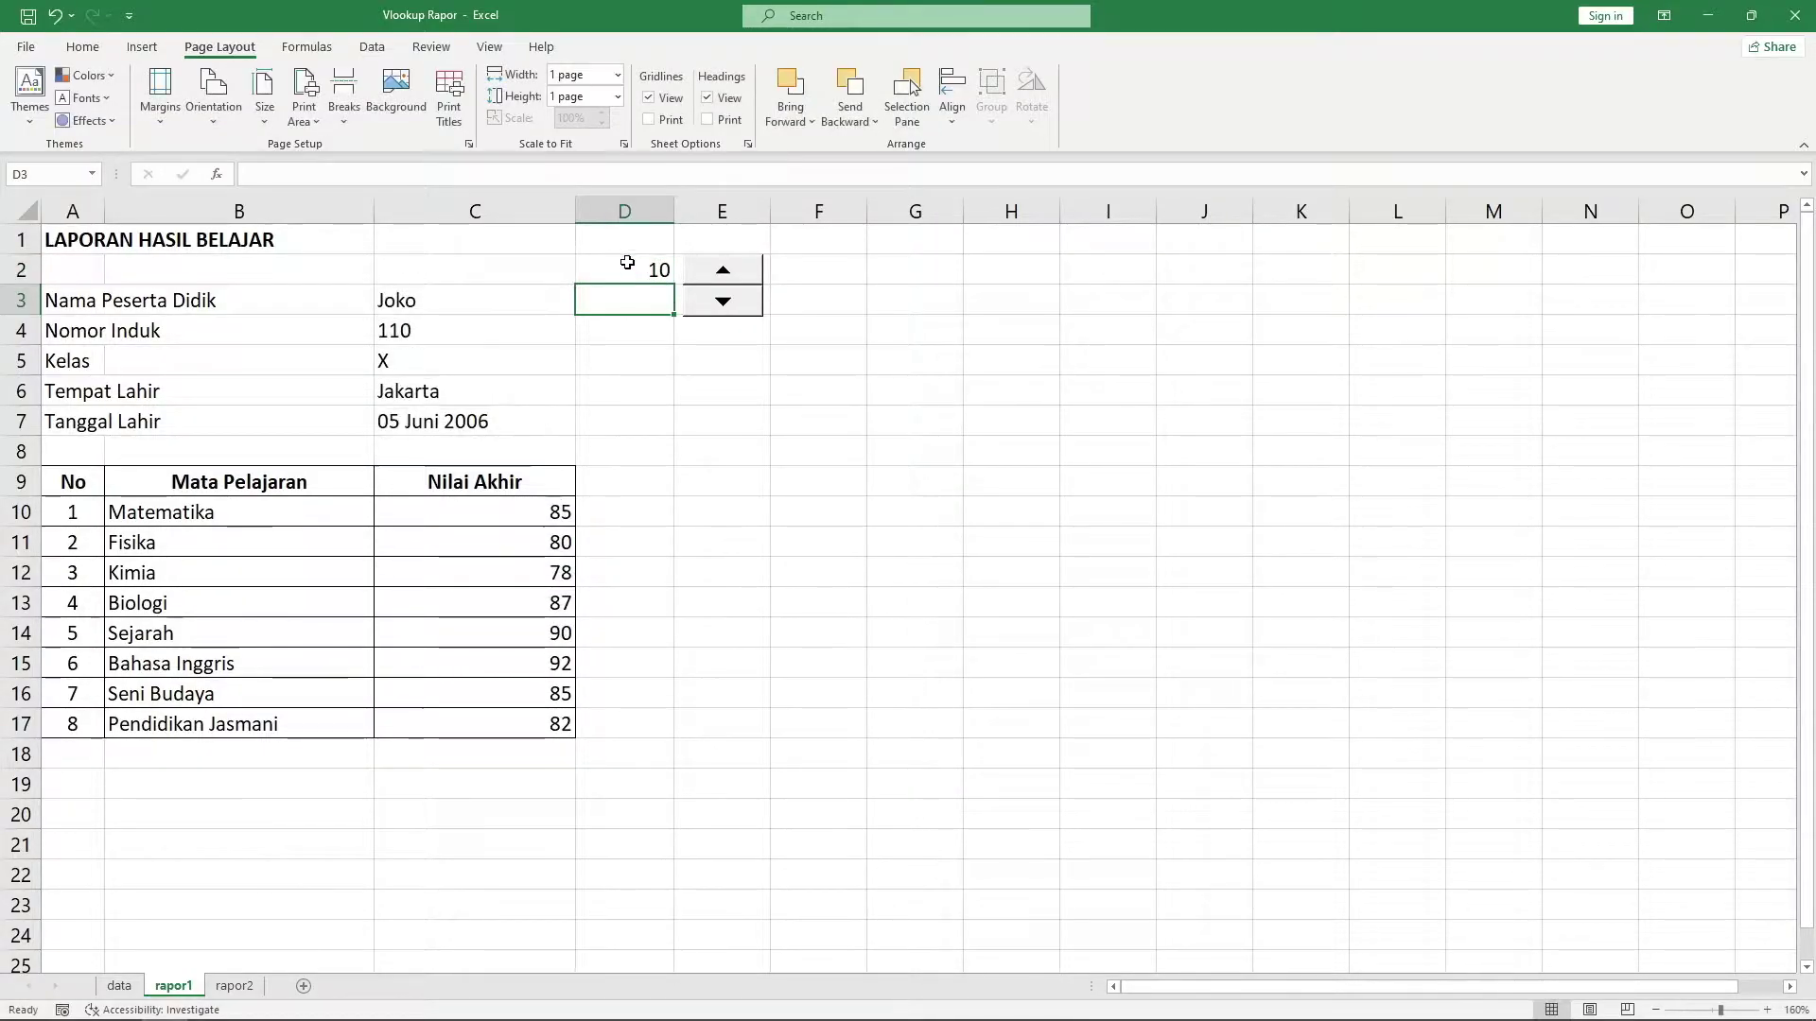
{"action": "left_click", "coordinate": [700, 301]}
{"action": "left_click", "coordinate": [698, 303]}
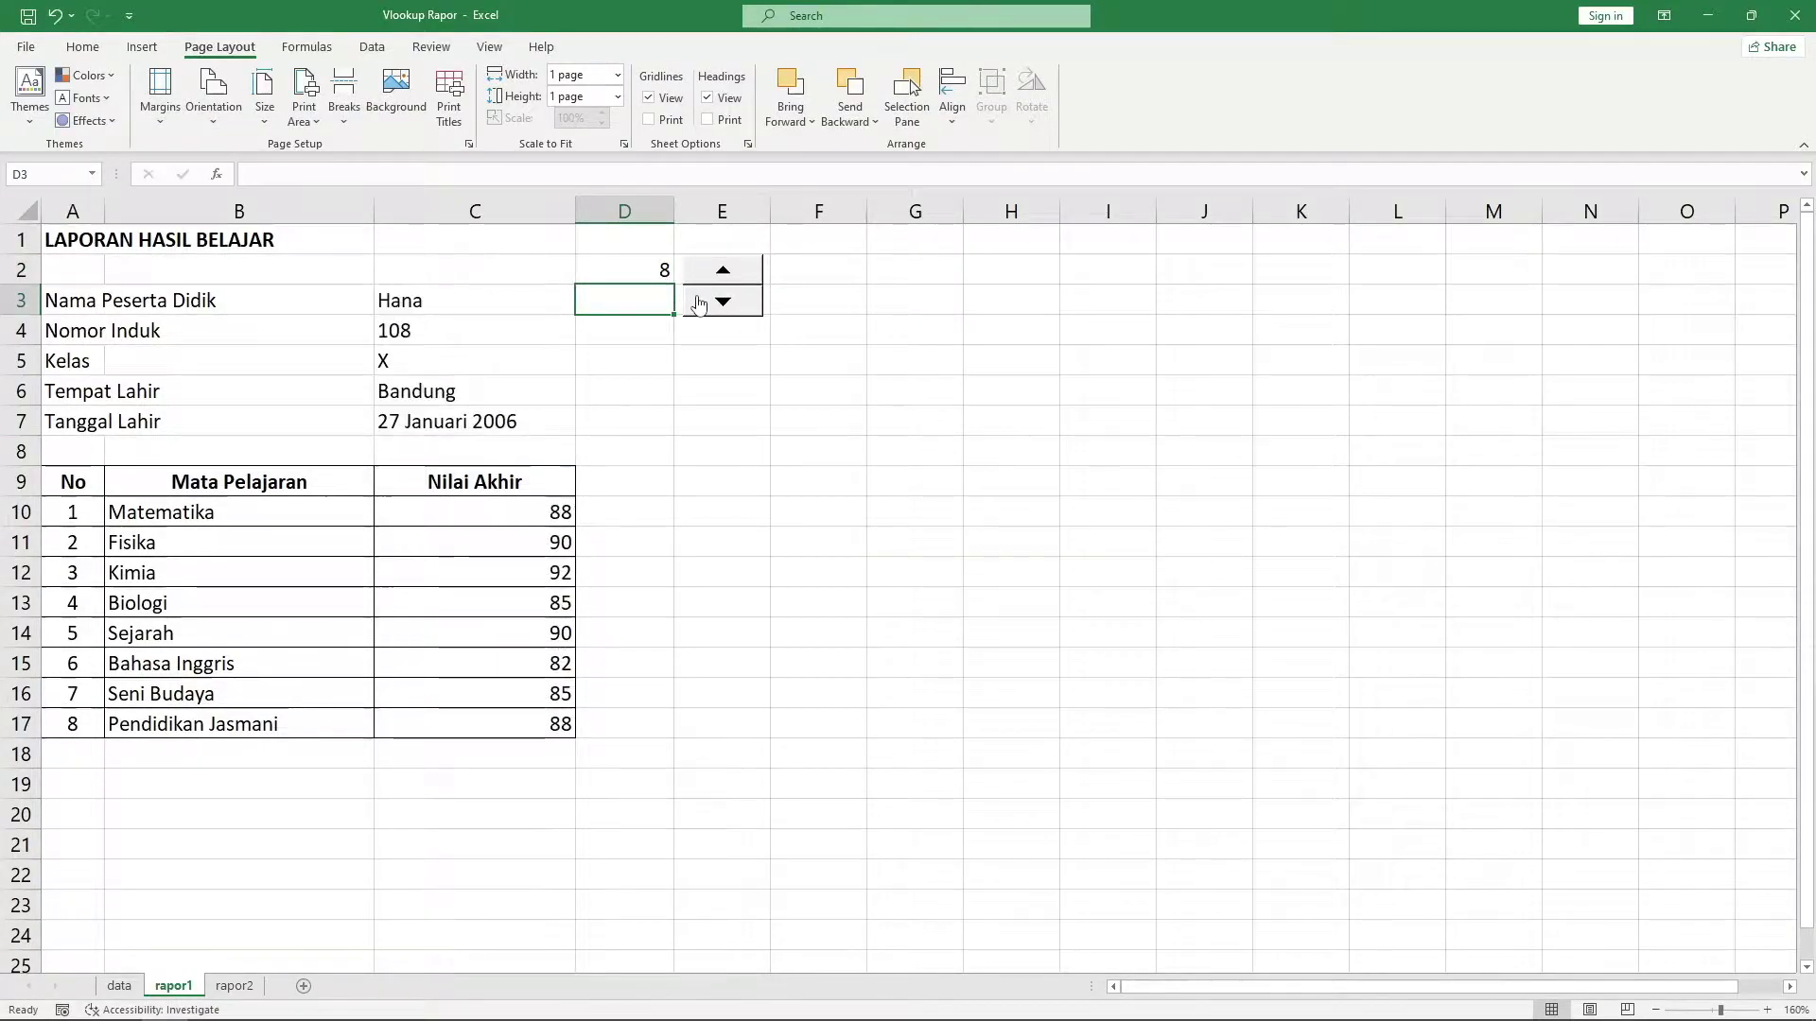
{"action": "left_click", "coordinate": [700, 383]}
{"action": "left_click", "coordinate": [643, 444]}
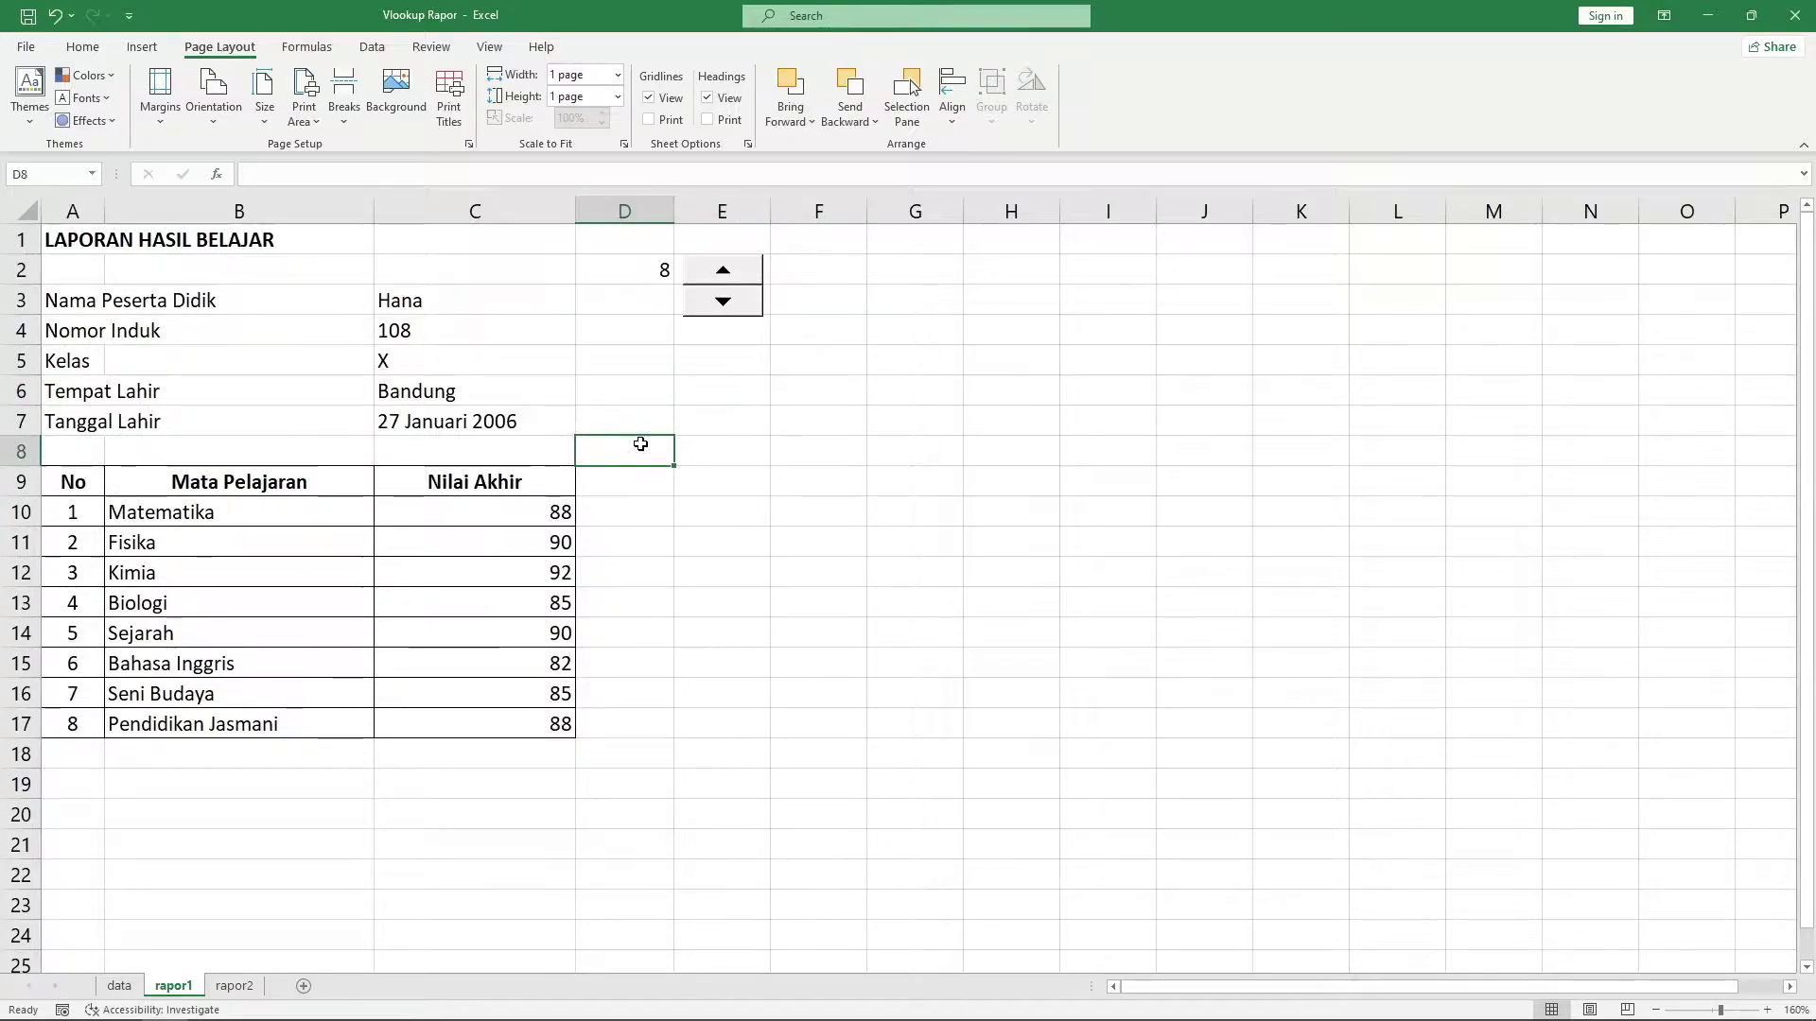
{"action": "left_click", "coordinate": [33, 47]}
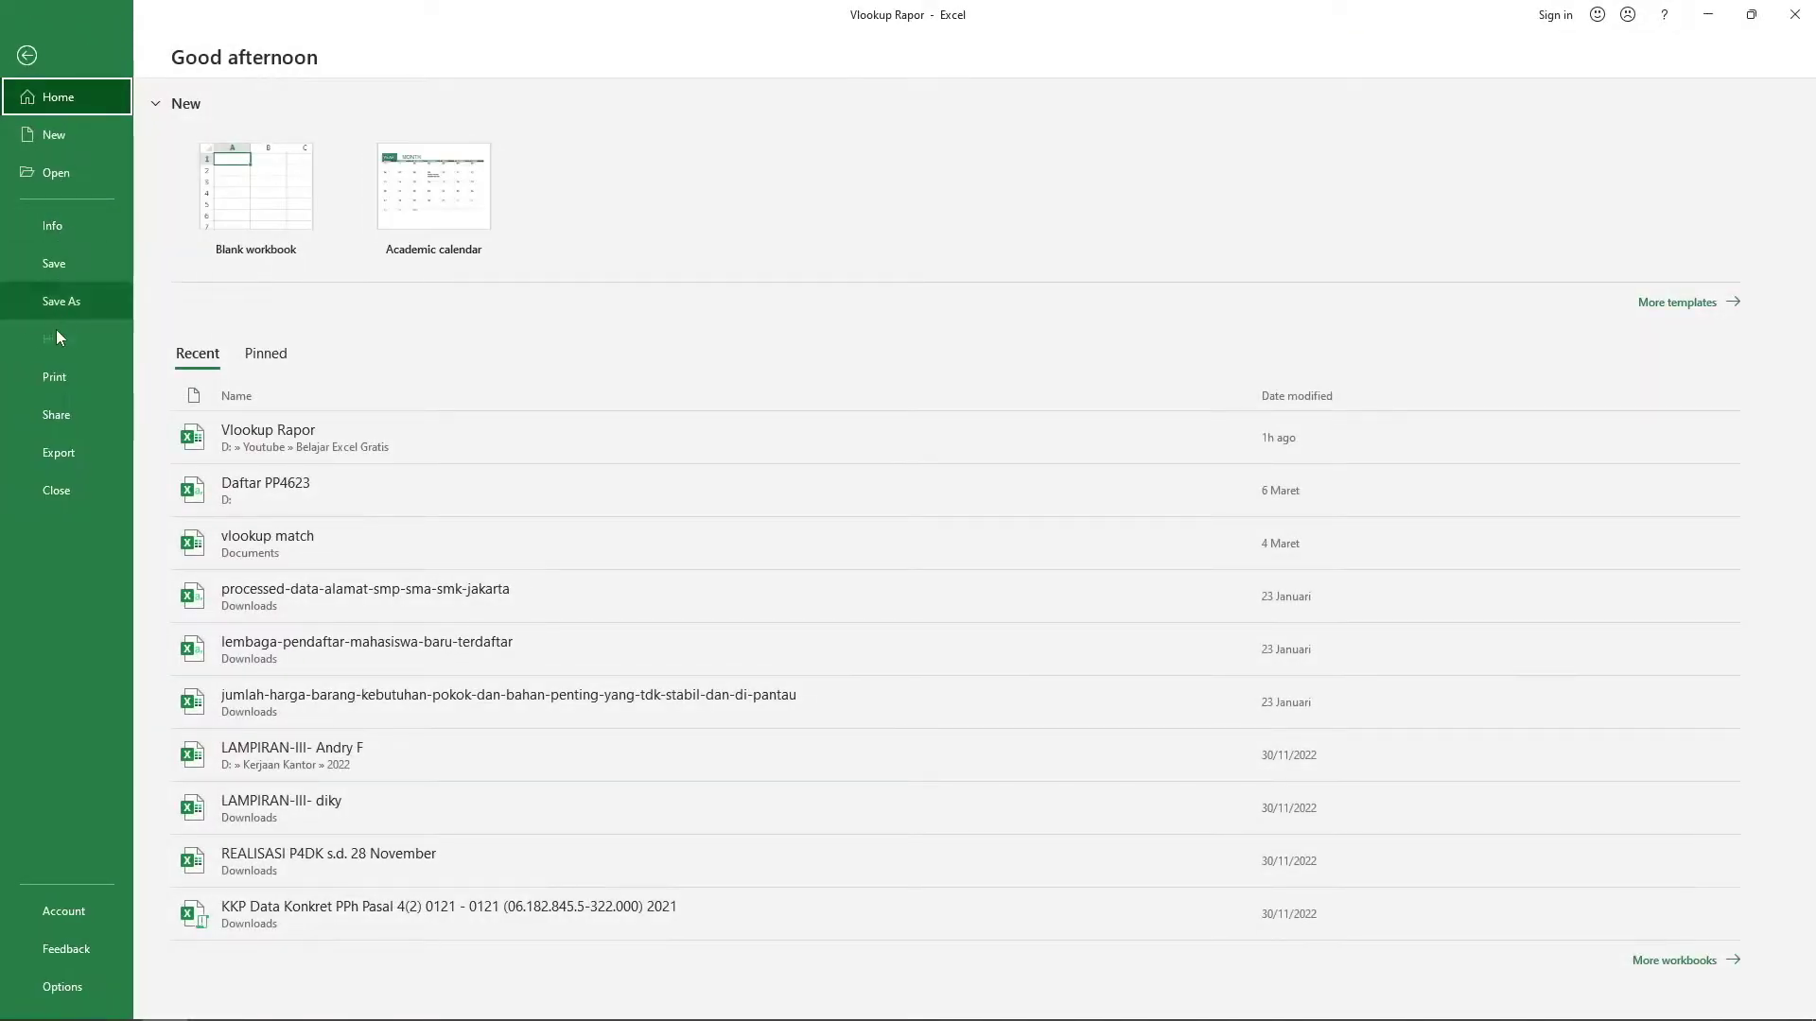
Preview the rapor1 report card on the Print page, then return to the worksheet
{"action": "left_click", "coordinate": [76, 379]}
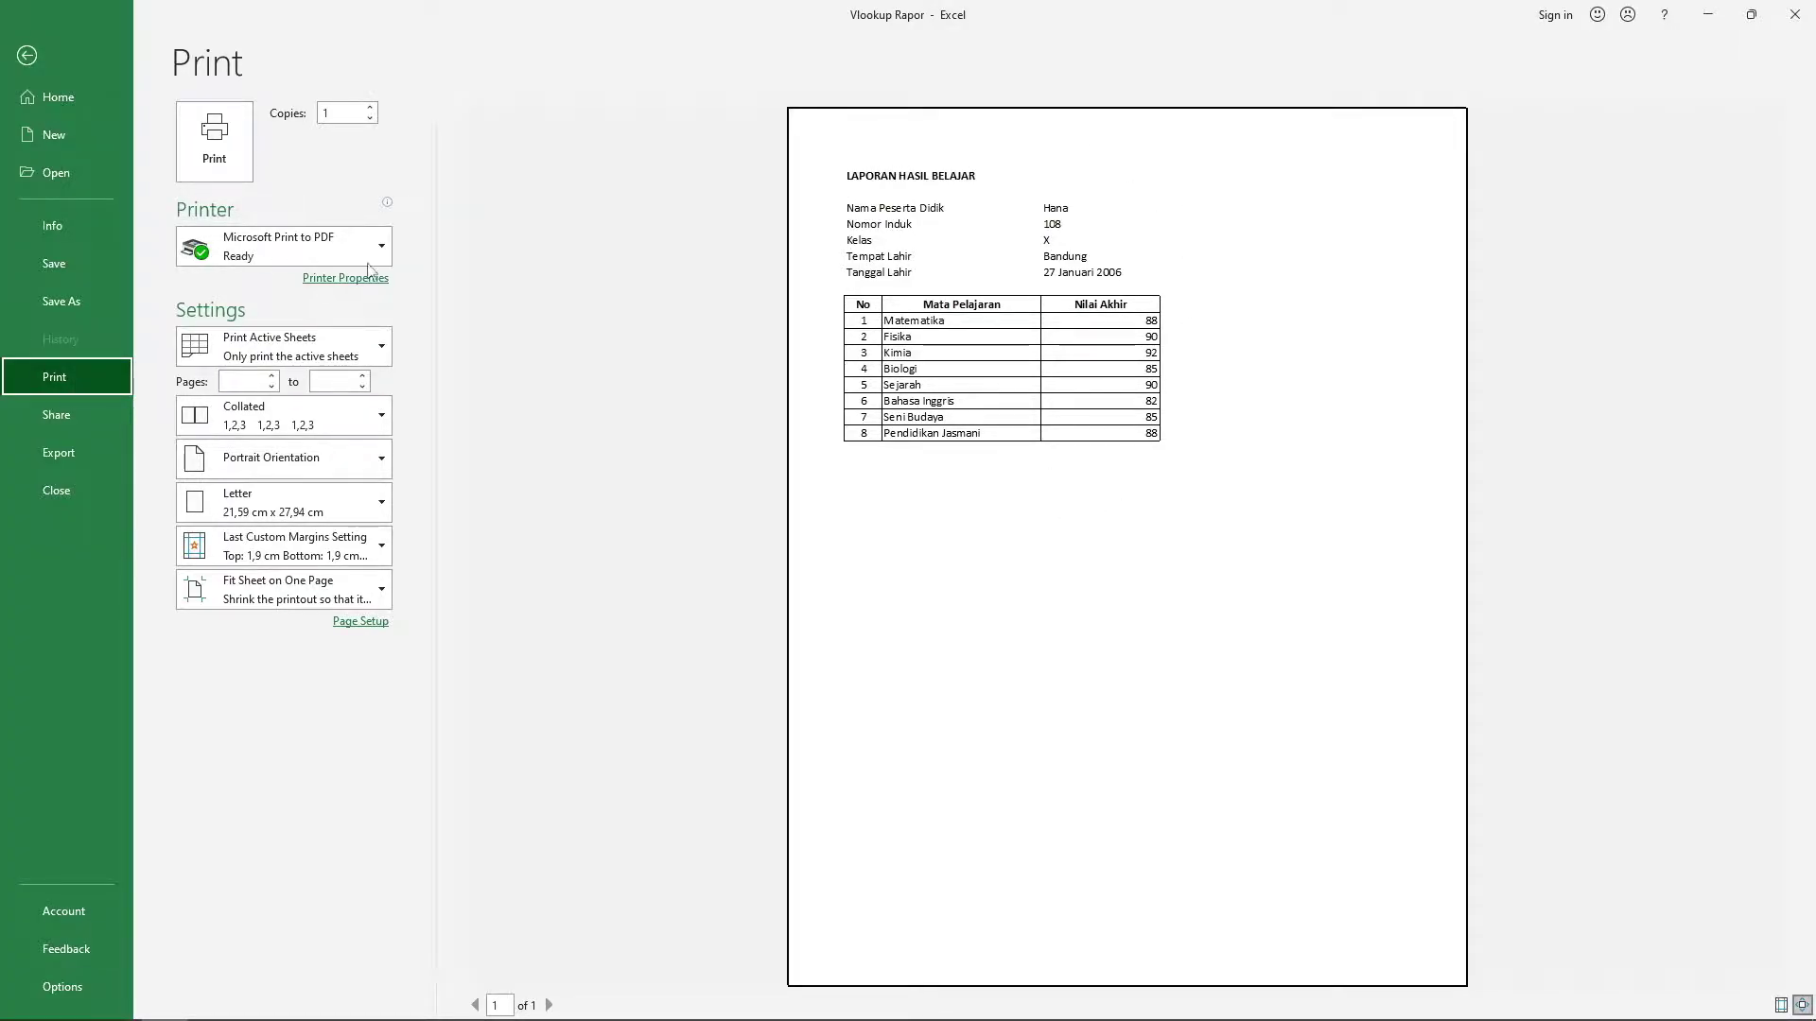
{"action": "left_click", "coordinate": [26, 55]}
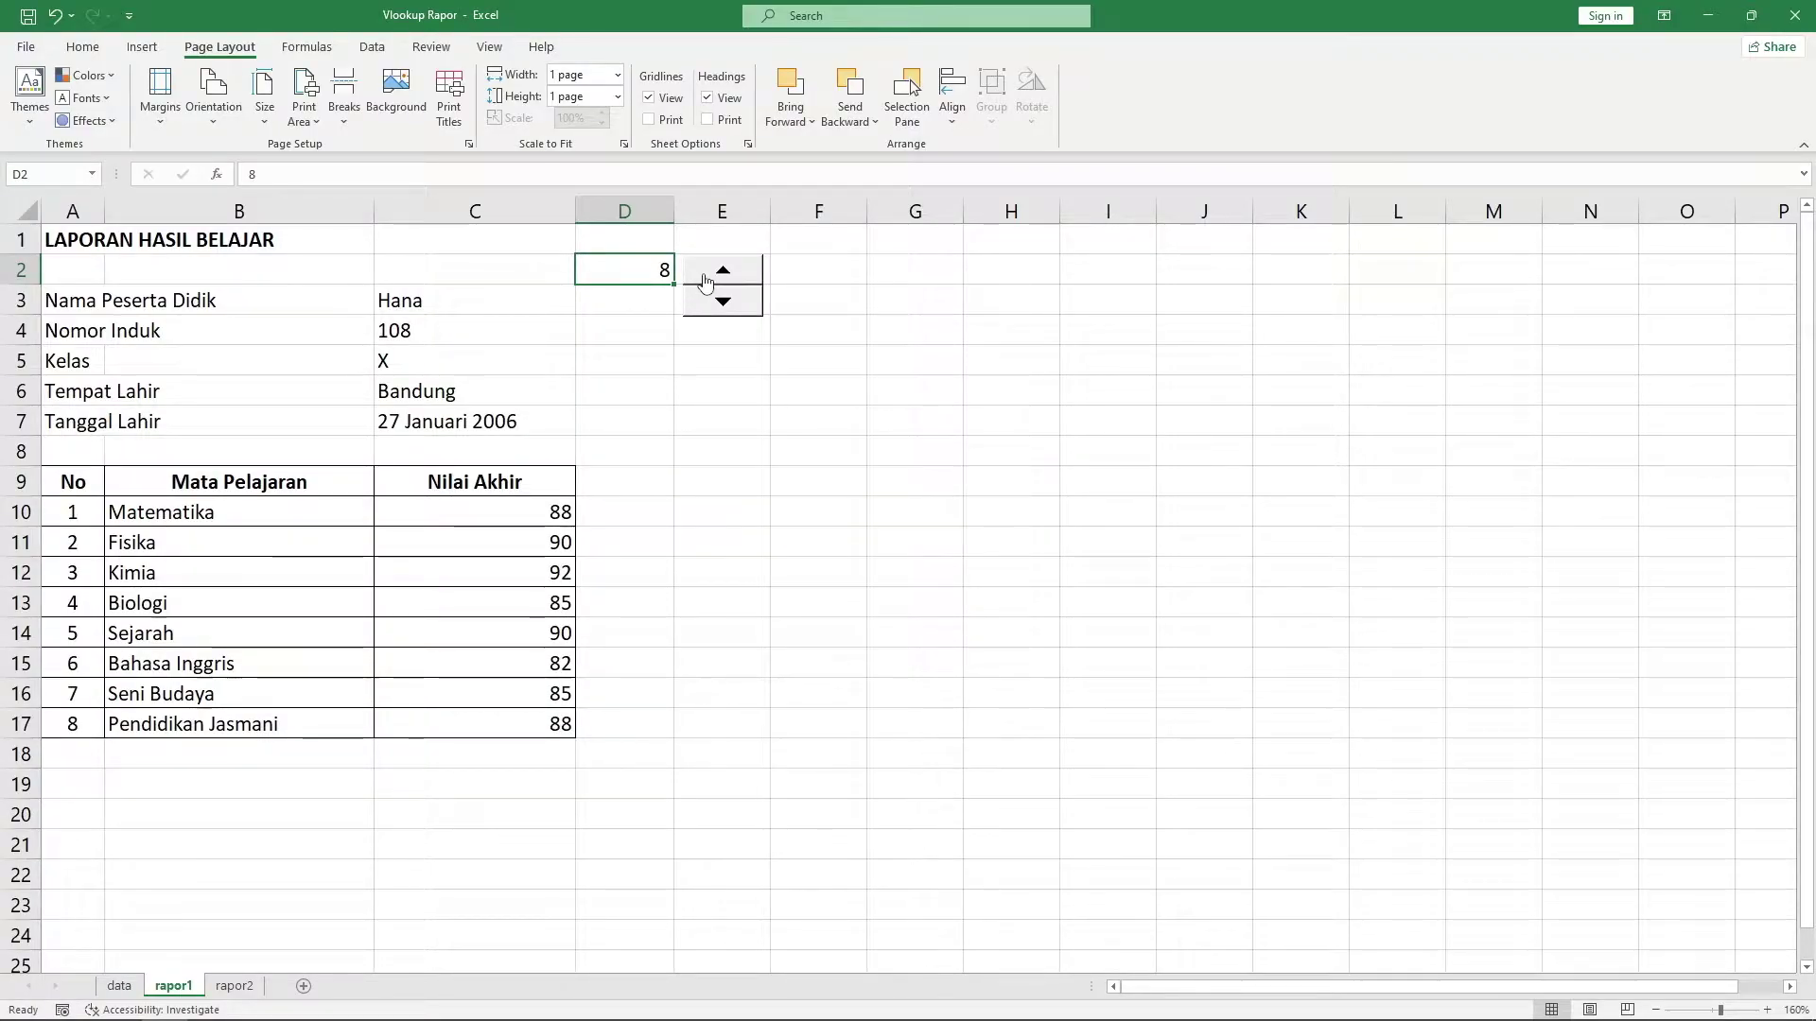
Switch to the blank rapor2 report card sheet and inspect its name cells
{"action": "left_click", "coordinate": [615, 360]}
{"action": "left_click", "coordinate": [868, 400]}
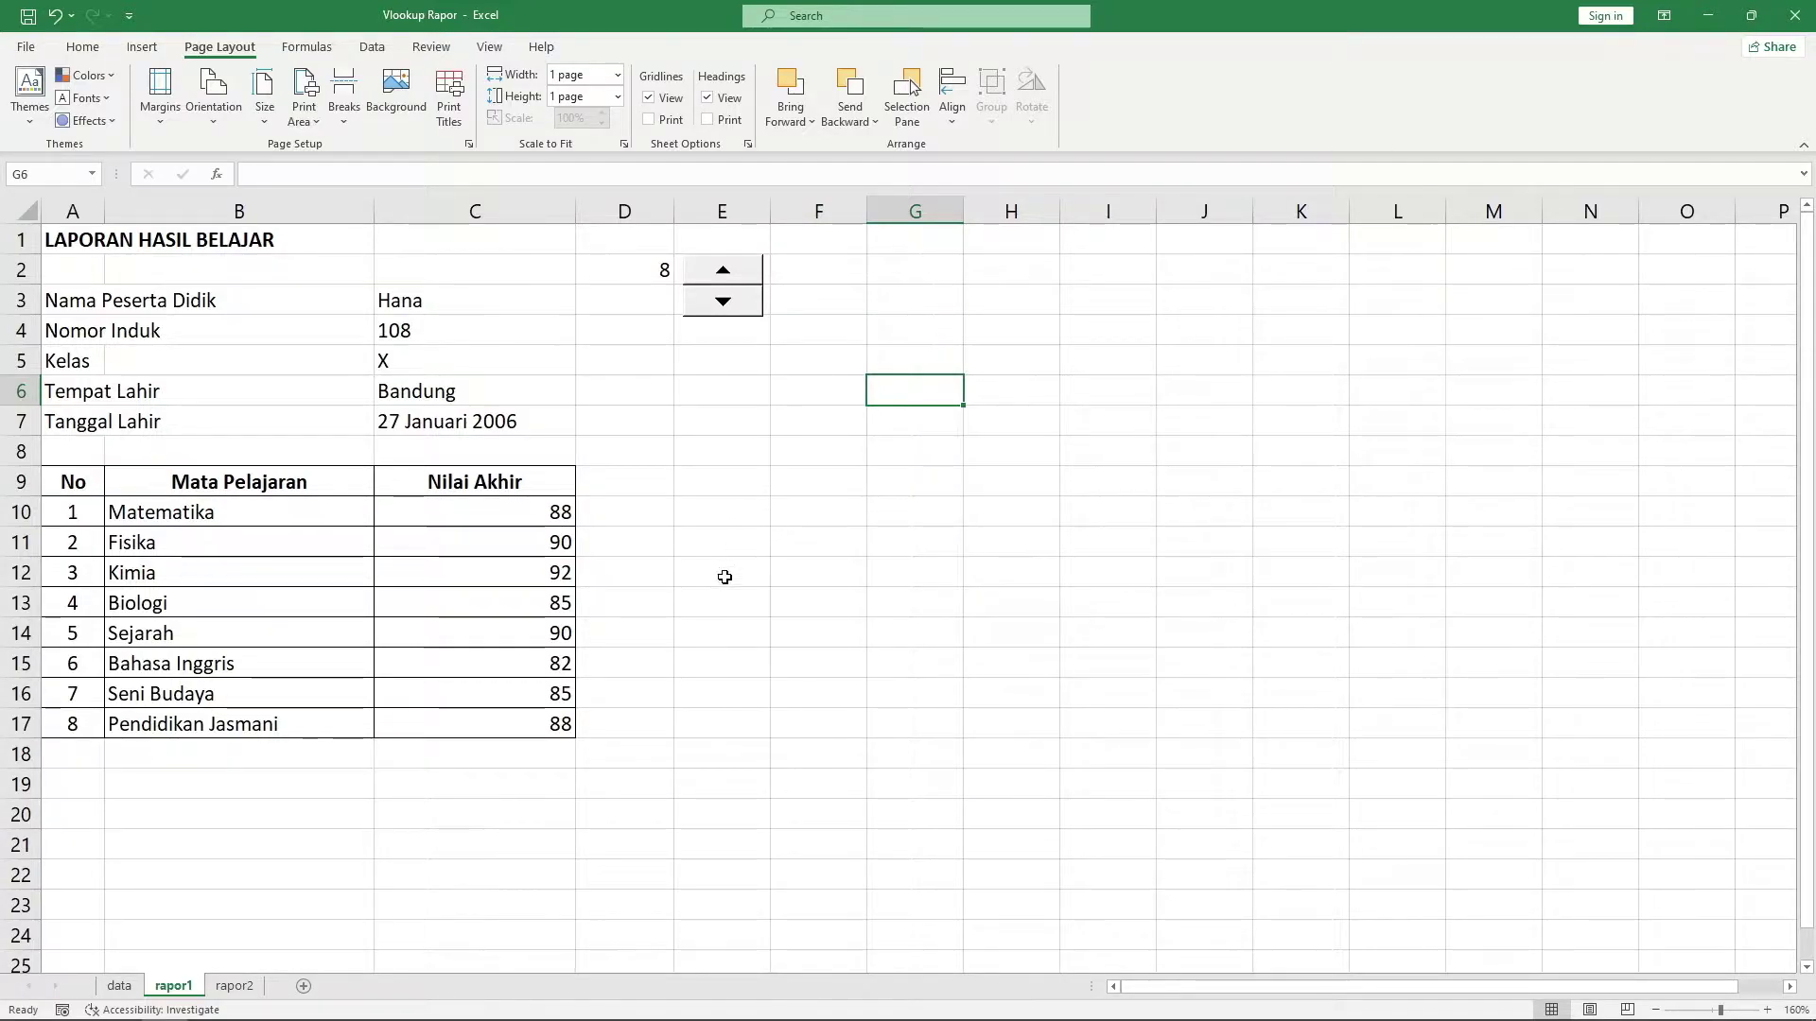
{"action": "left_click", "coordinate": [235, 987]}
{"action": "left_click", "coordinate": [303, 704]}
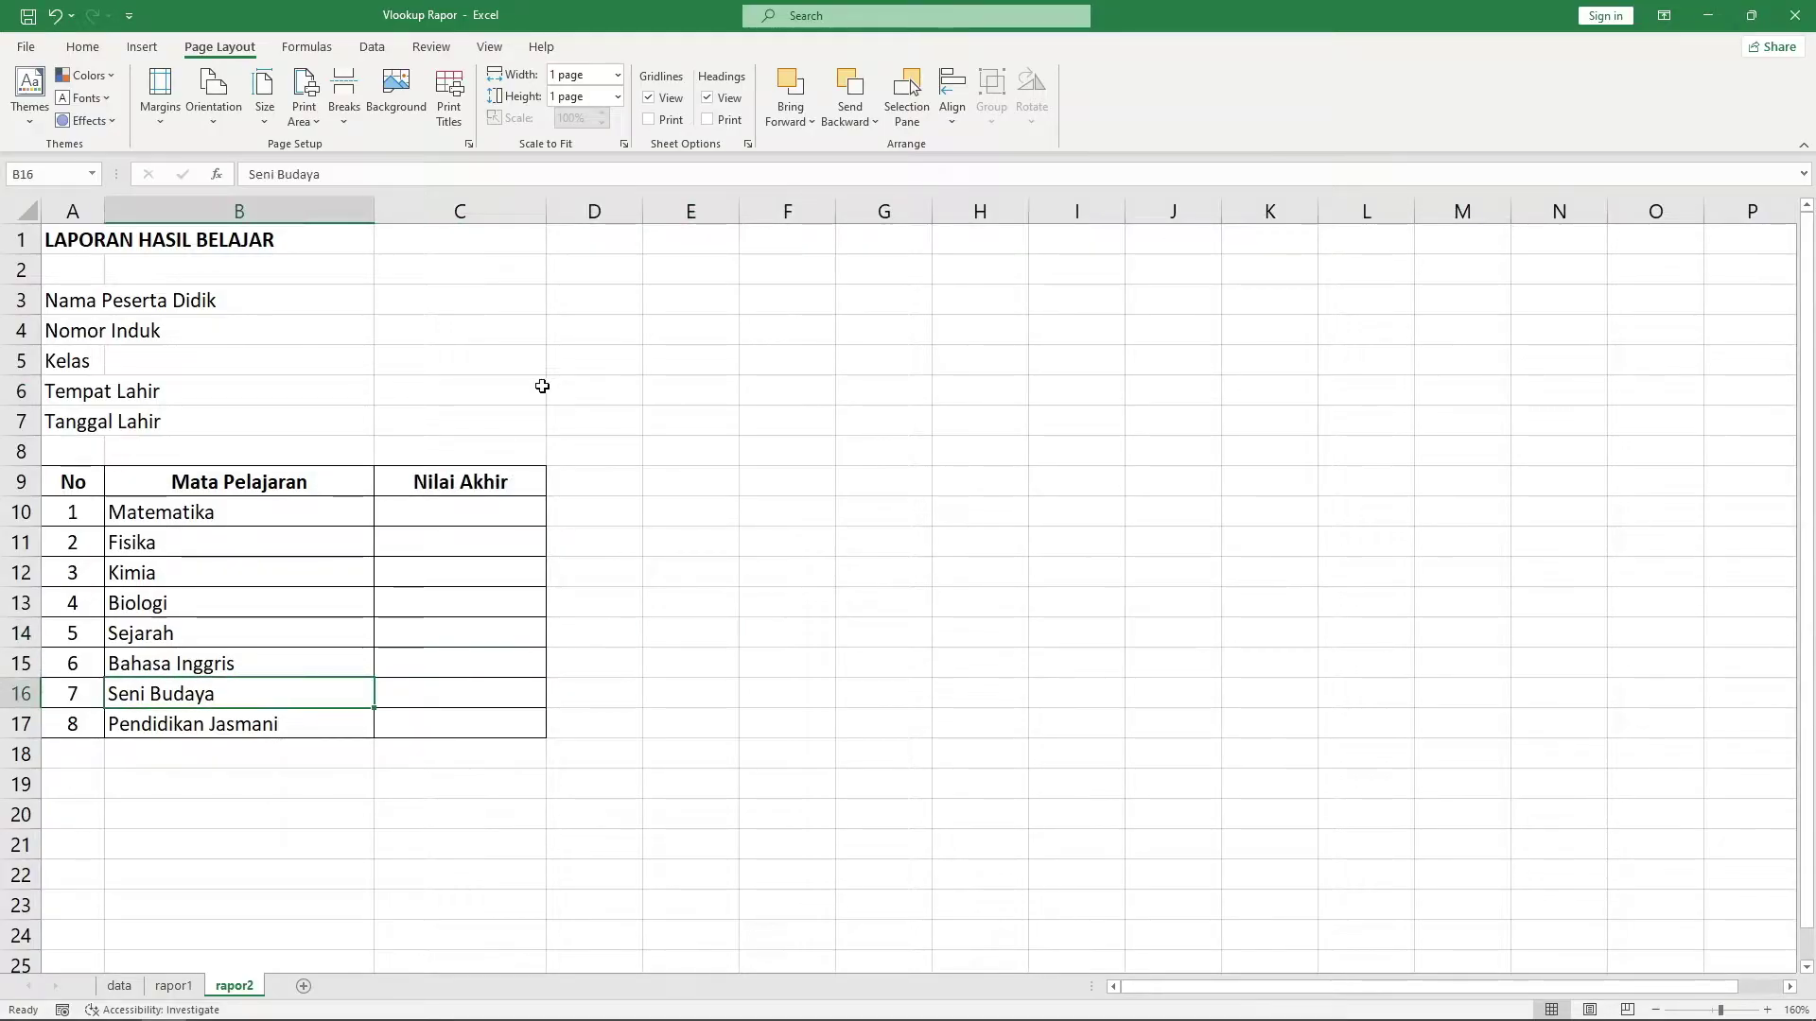
{"action": "left_click", "coordinate": [477, 315]}
{"action": "key", "text": "Right"}
Enter 1 as the starting student number in D2, then compare with rapor1
{"action": "left_click", "coordinate": [600, 271]}
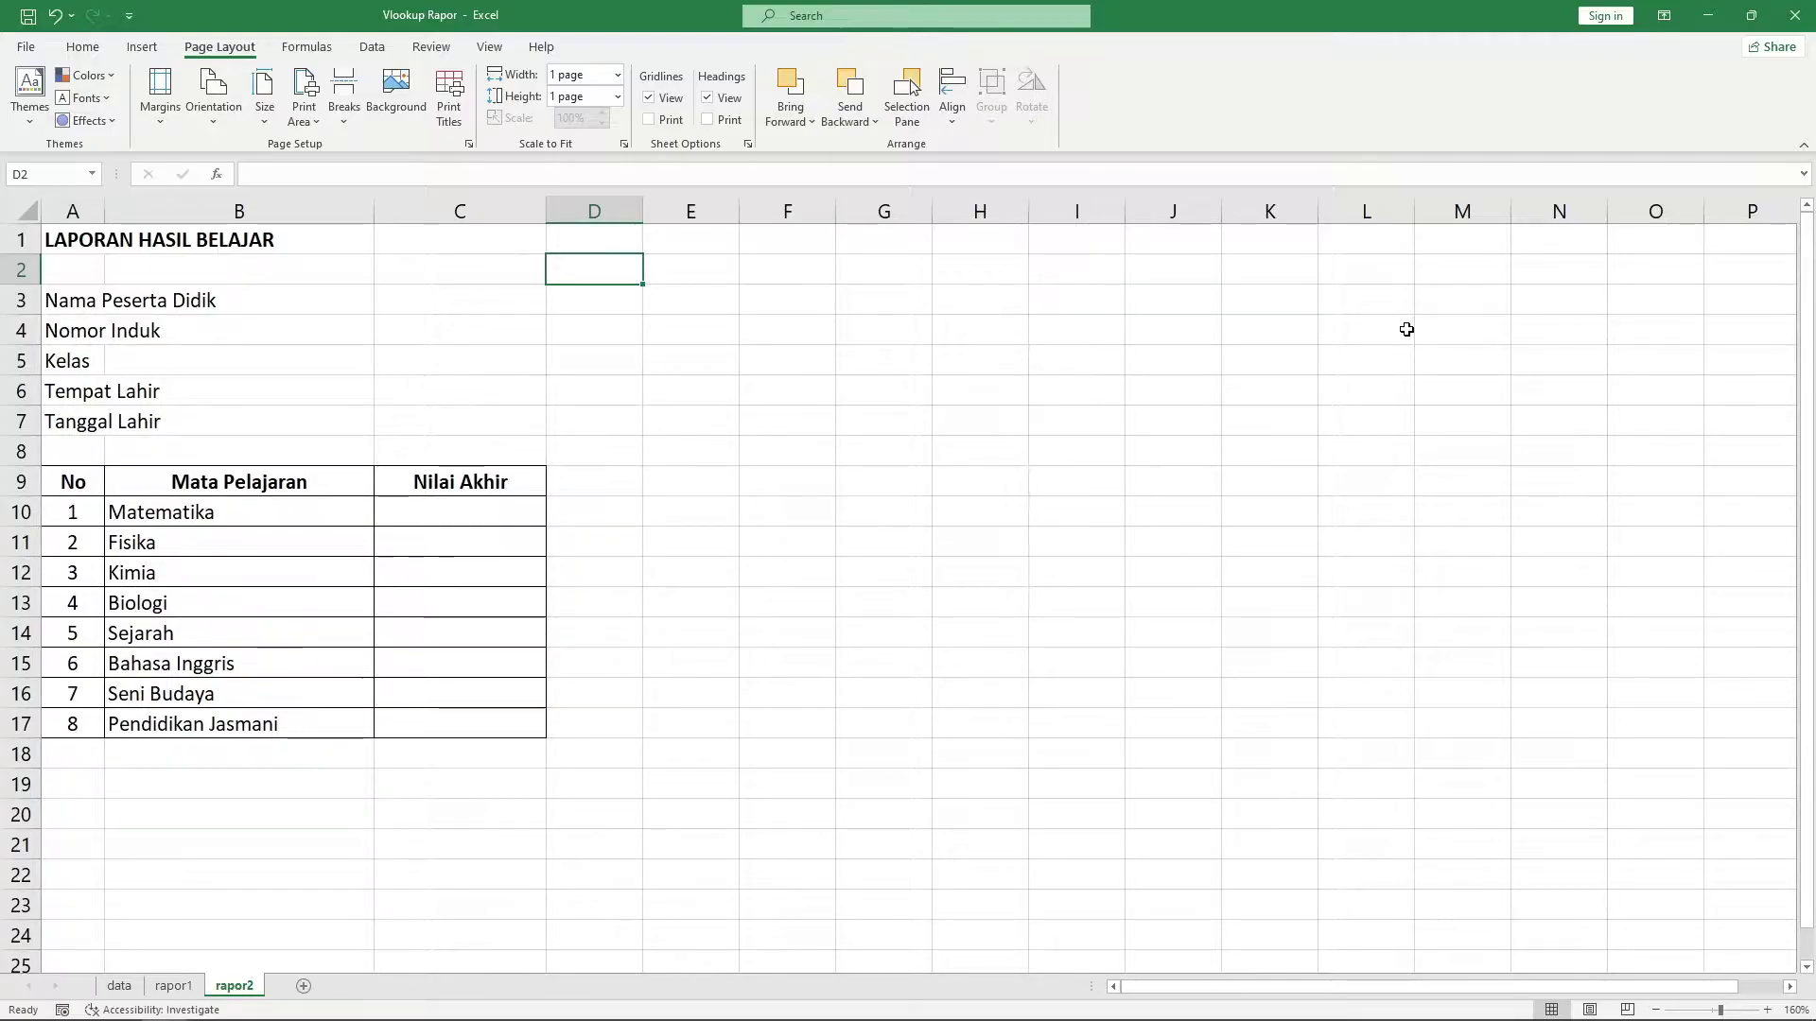
{"action": "type", "text": "1"}
{"action": "key", "text": "Return"}
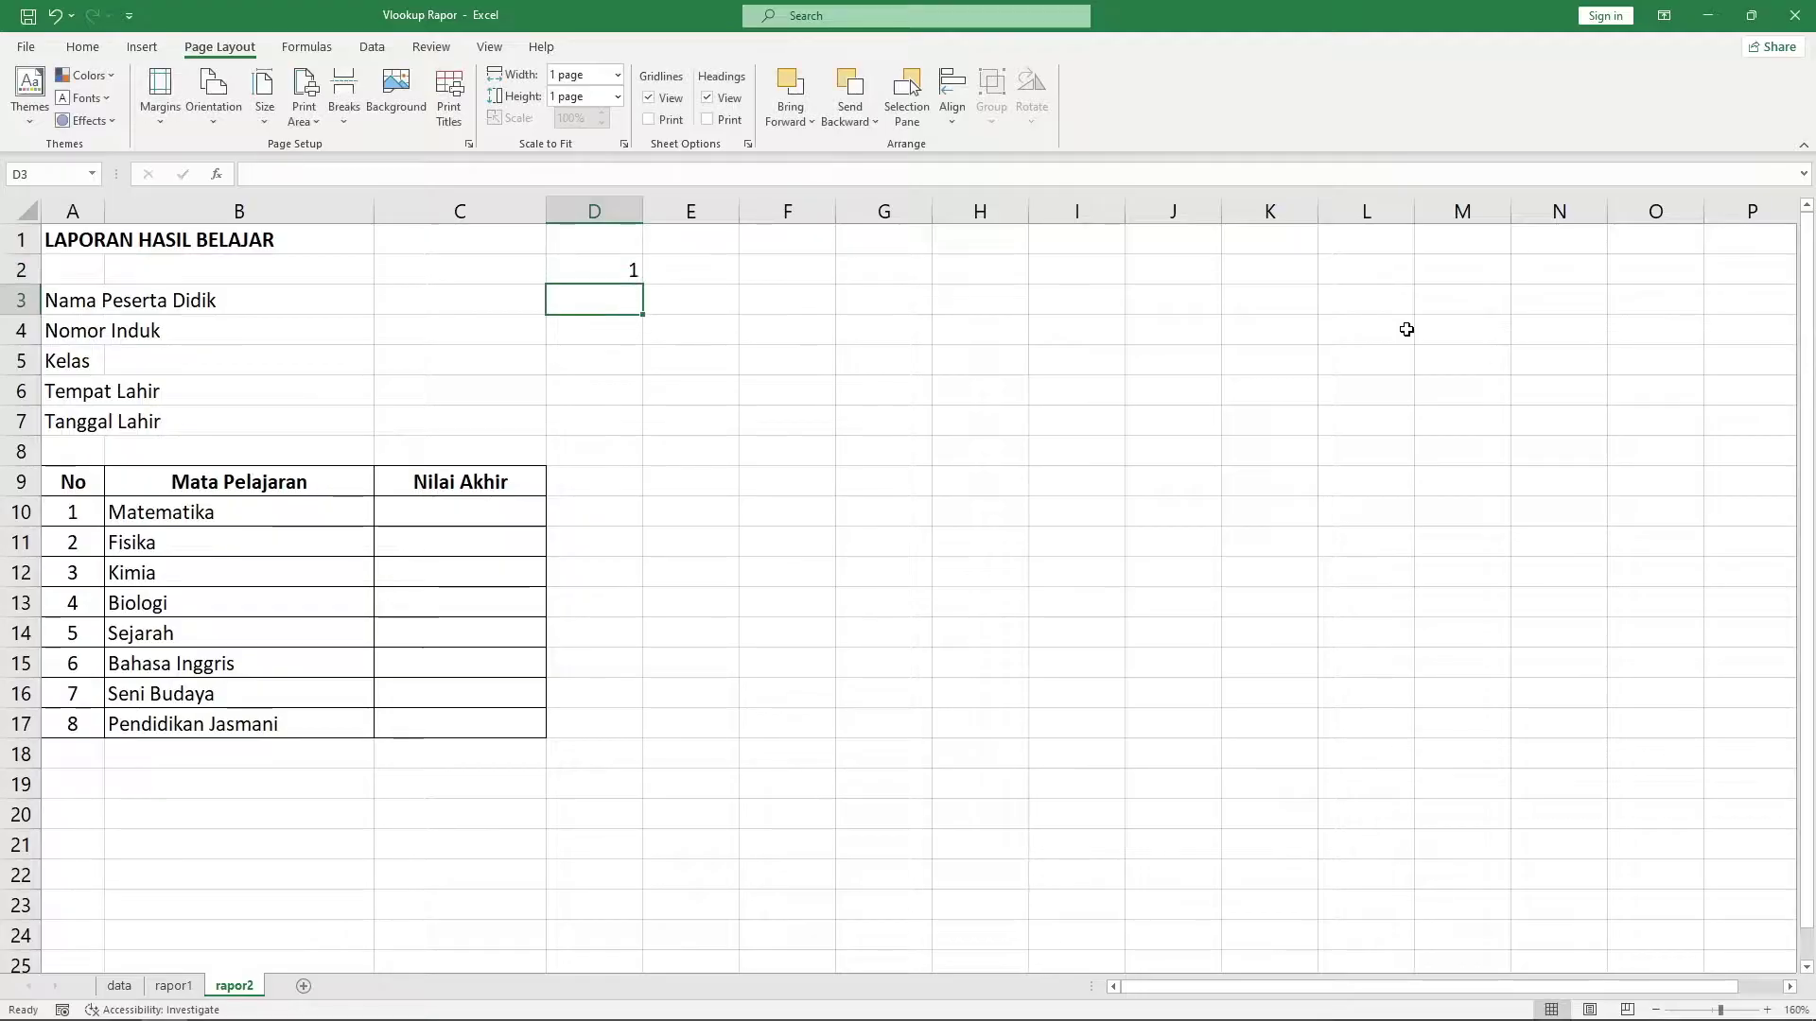
{"action": "key", "text": "Up"}
{"action": "key", "text": "Right"}
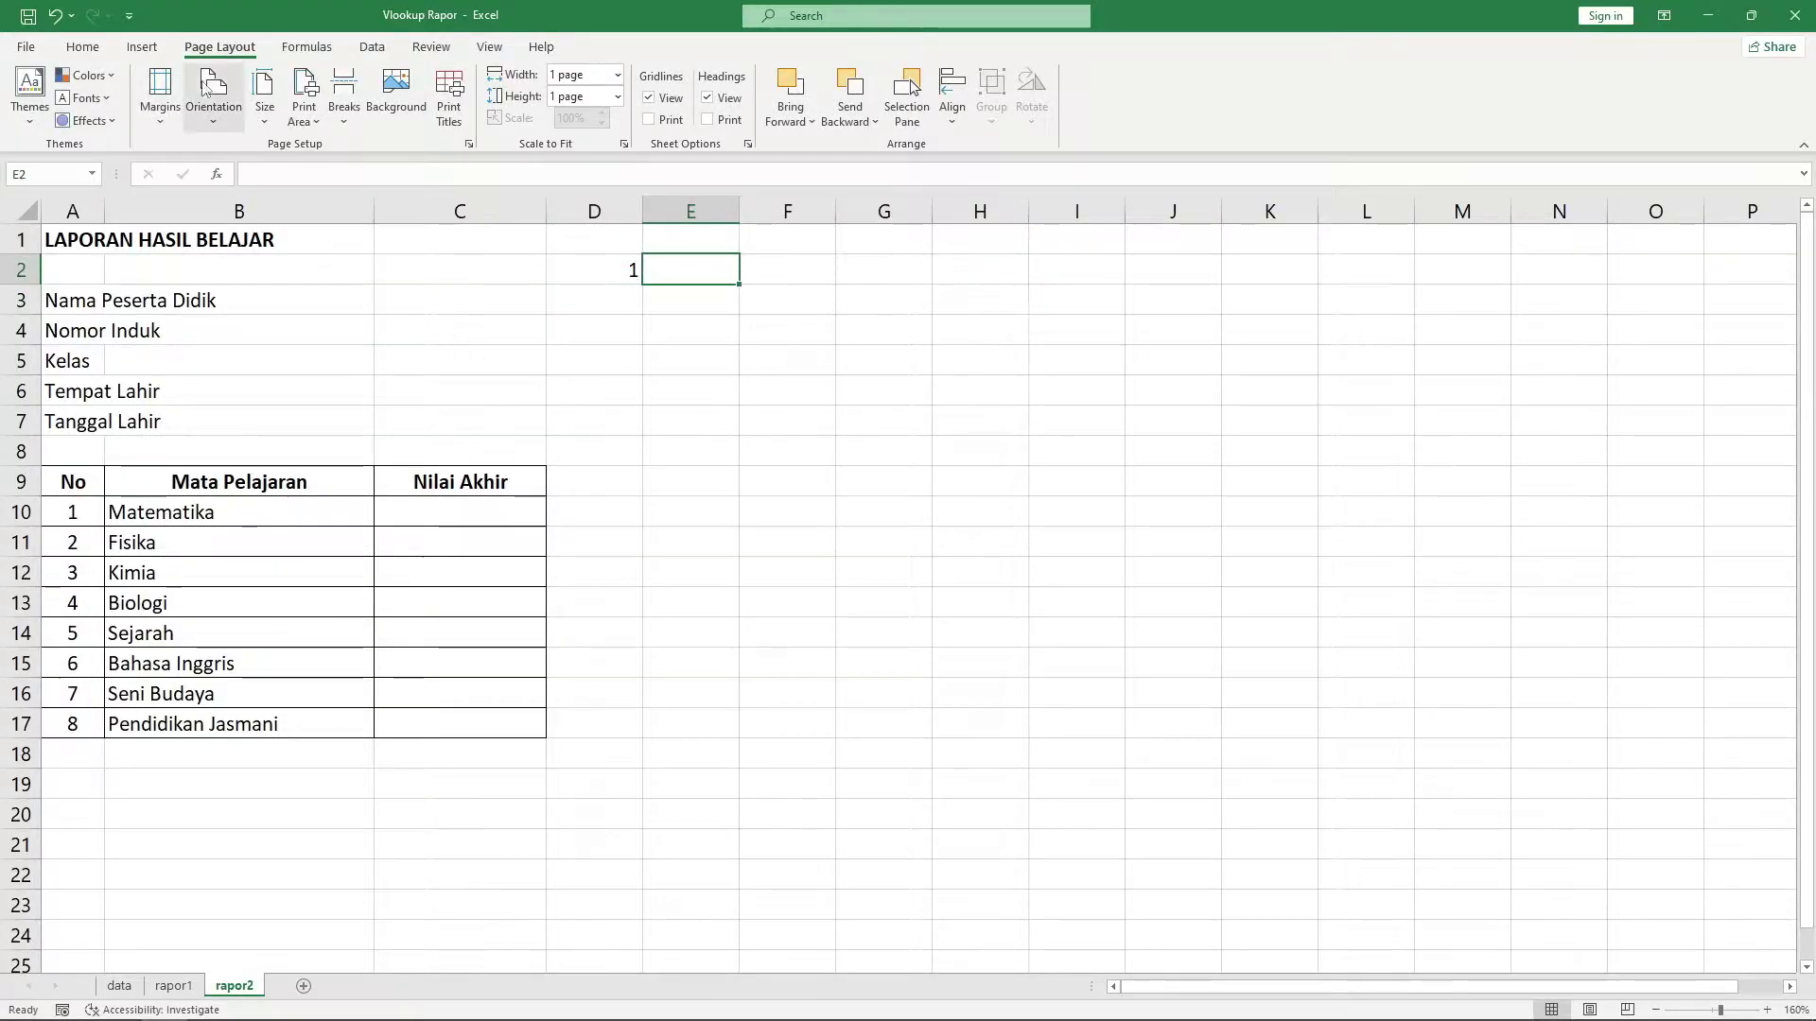
{"action": "left_click", "coordinate": [82, 47]}
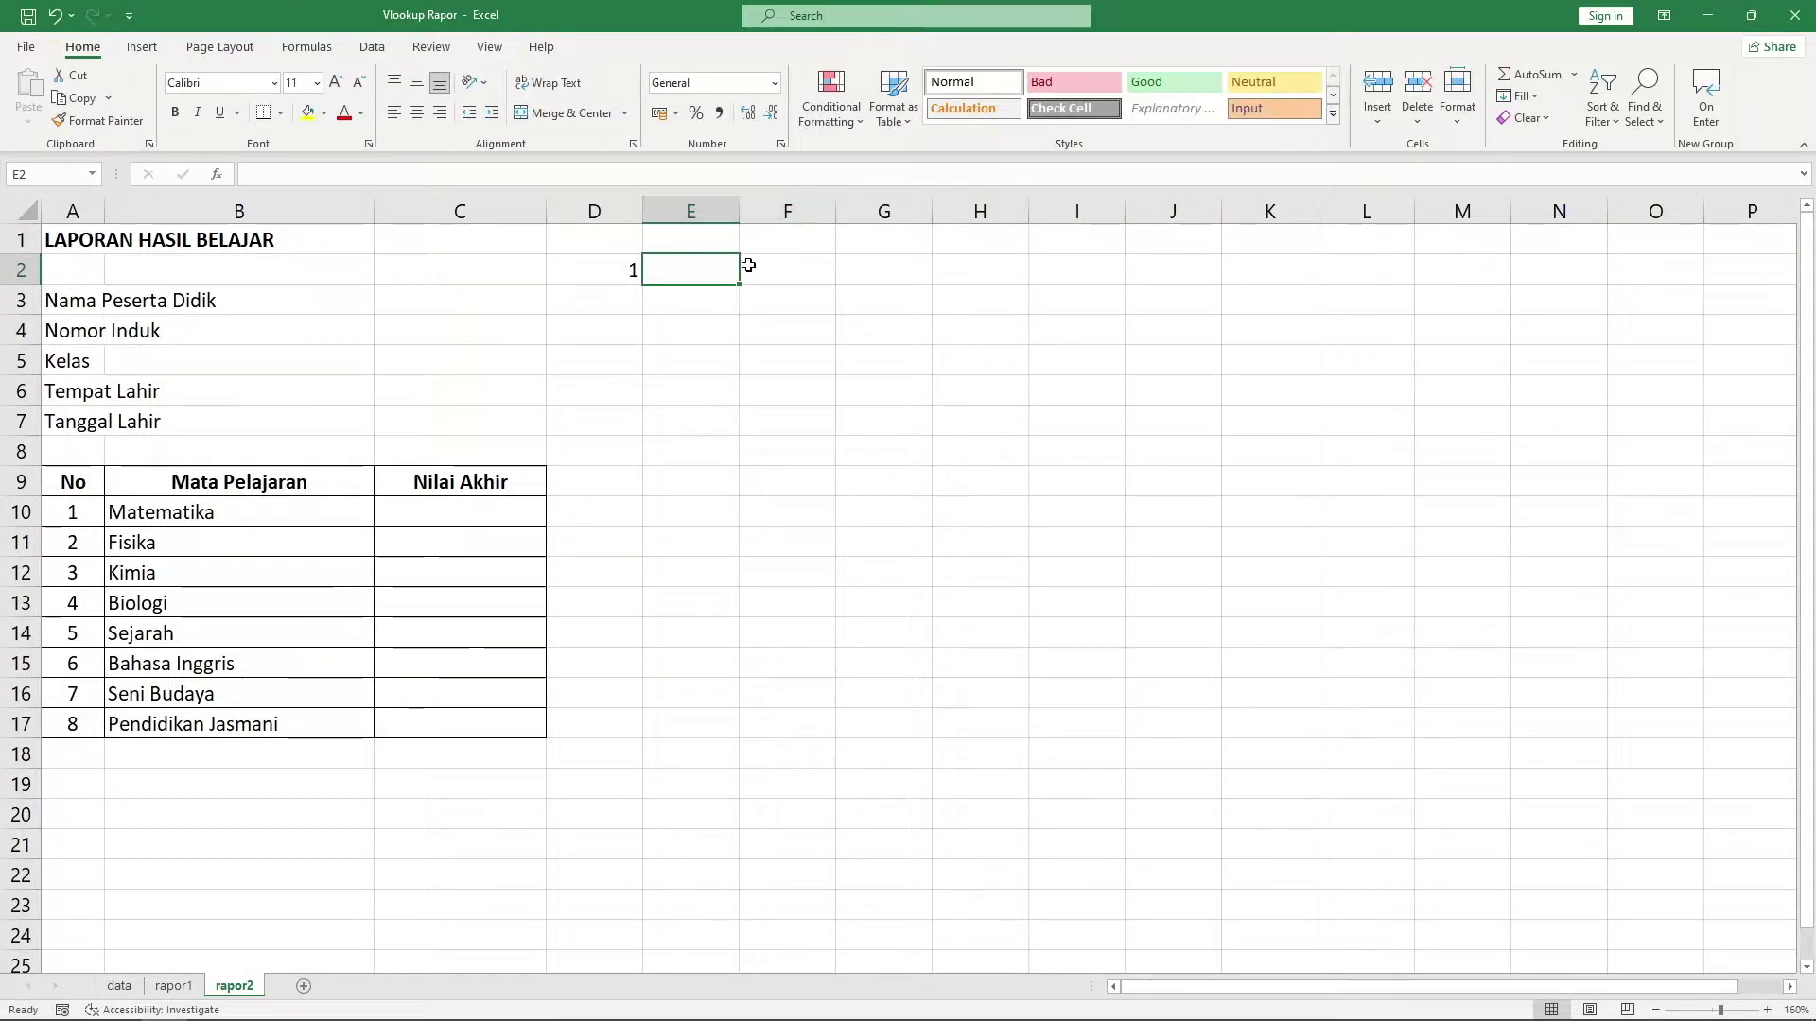
{"action": "left_click", "coordinate": [174, 985]}
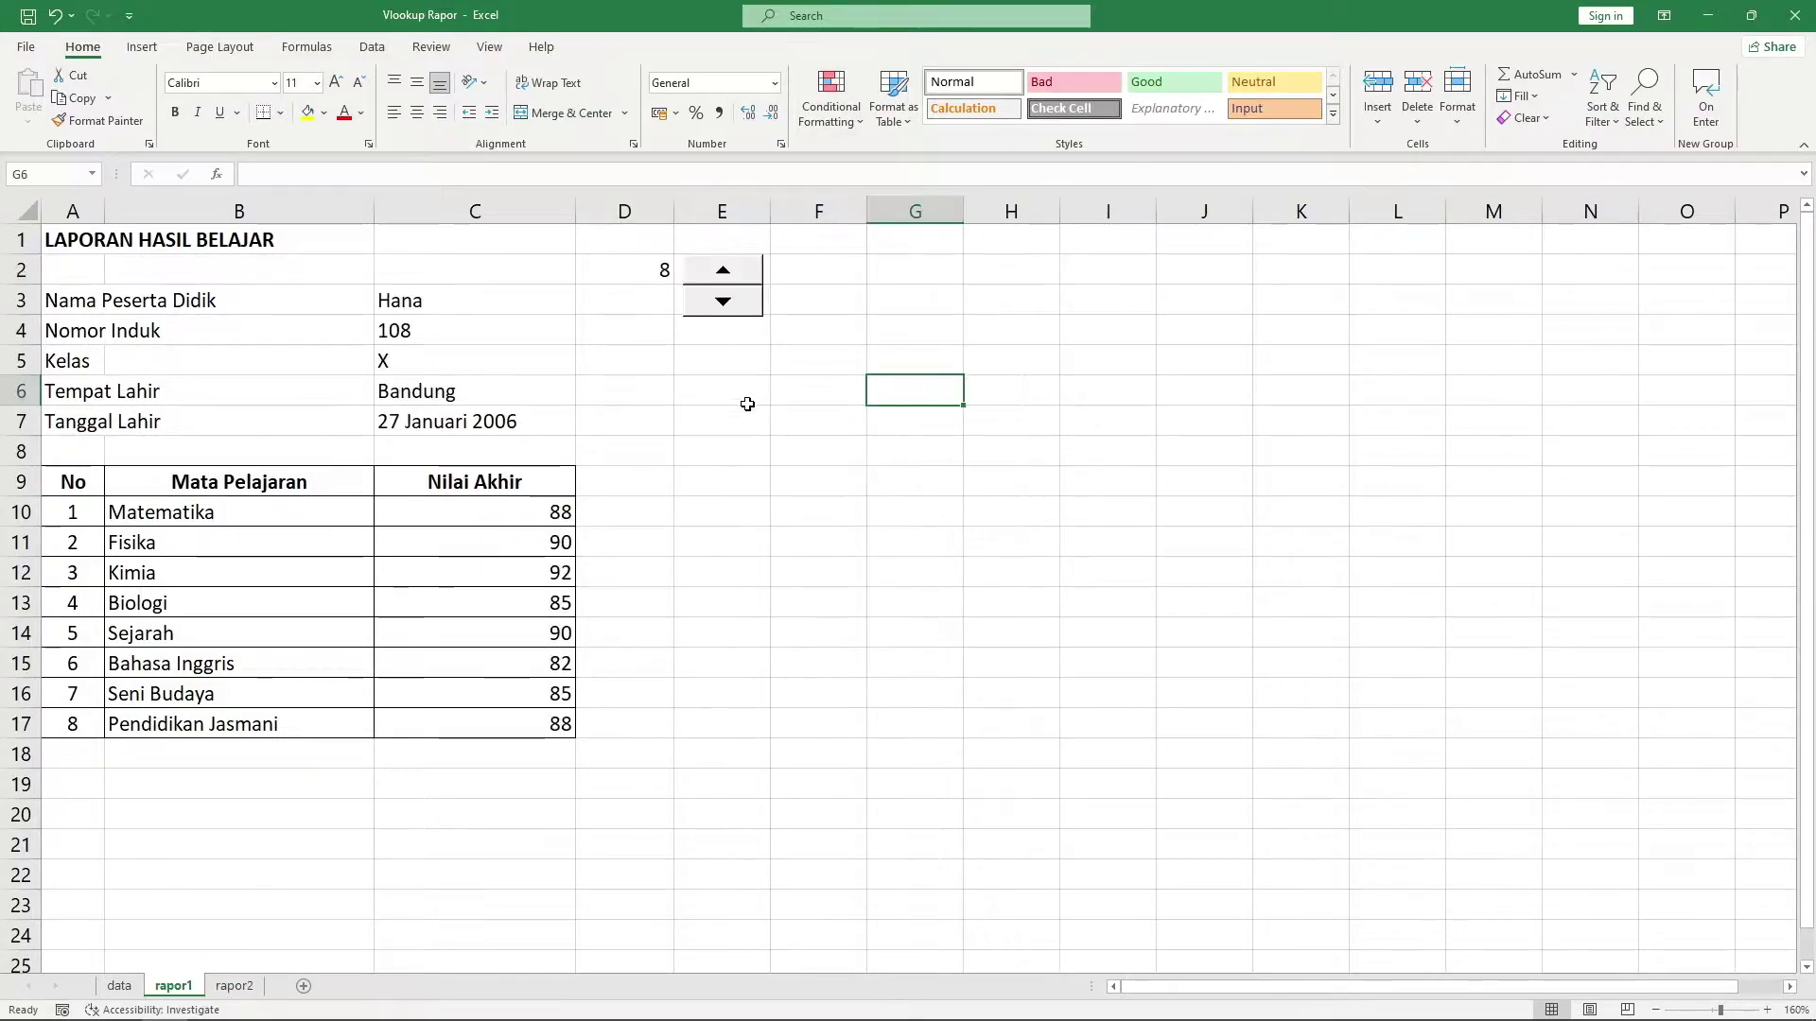
{"action": "key", "text": "ctrl+Page_Down"}
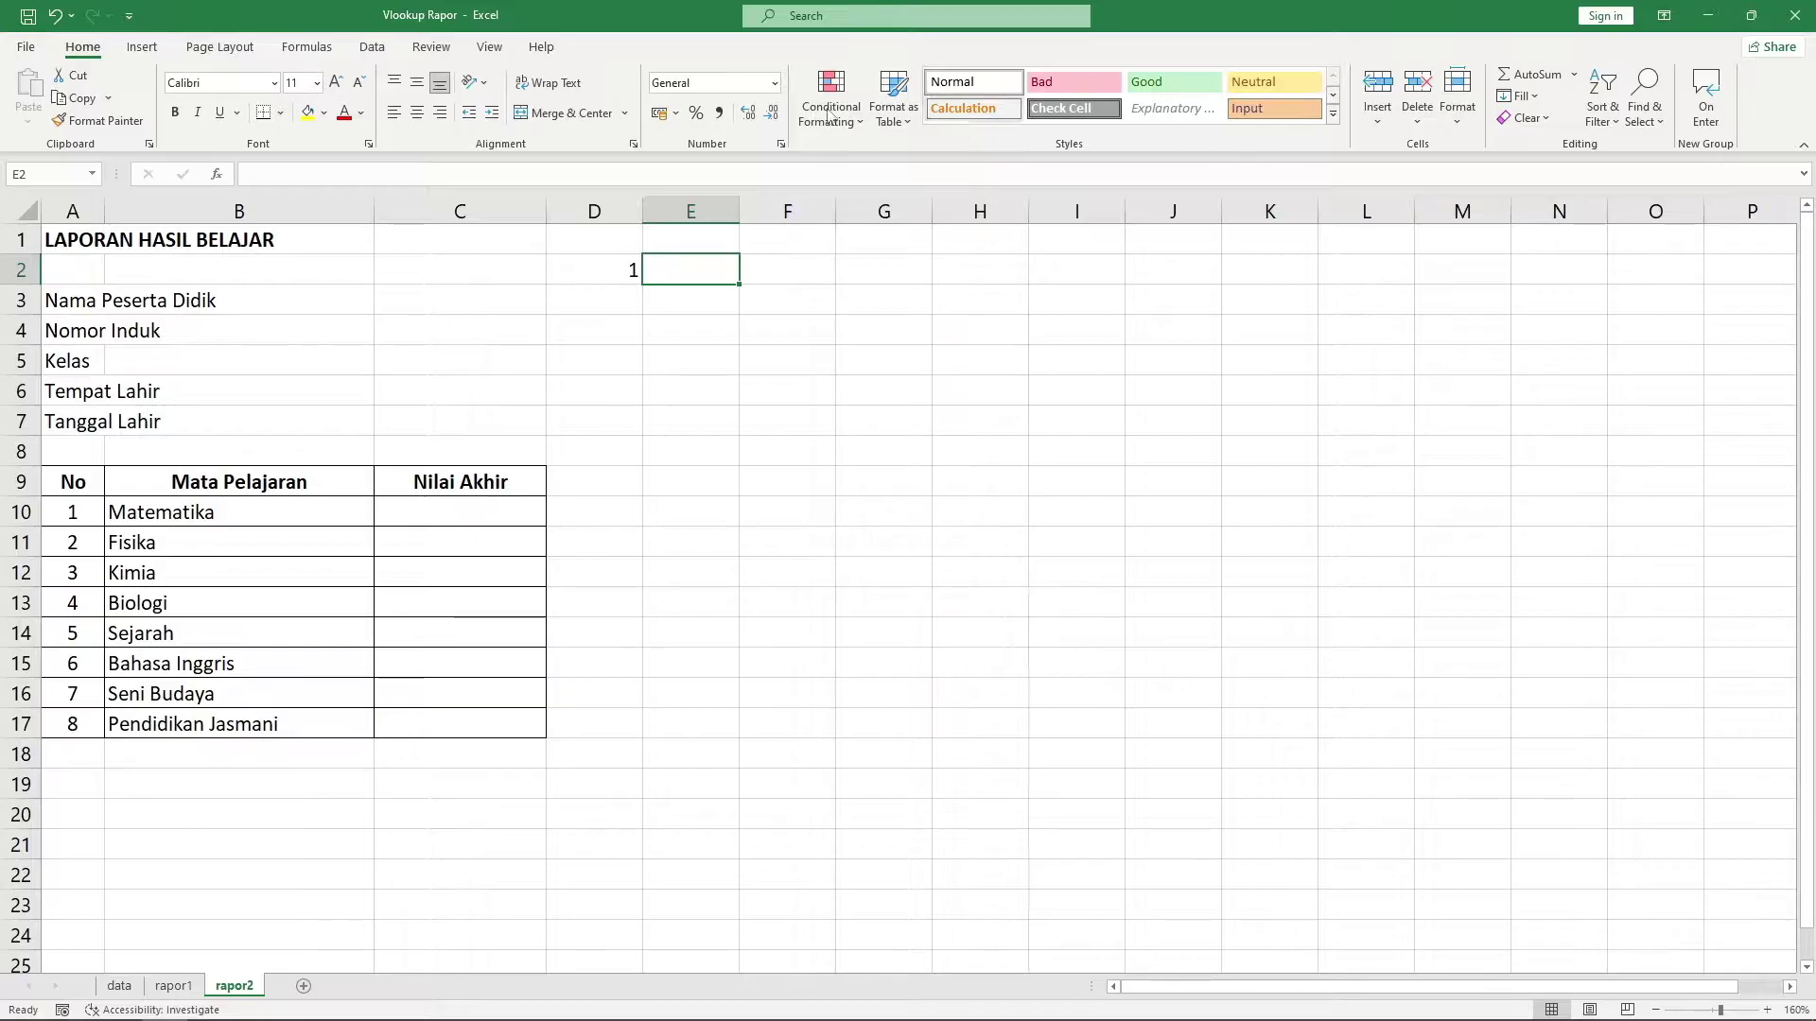
Add the Developer tab to the ribbon via Customize the Ribbon
{"action": "right_click", "coordinate": [626, 95]}
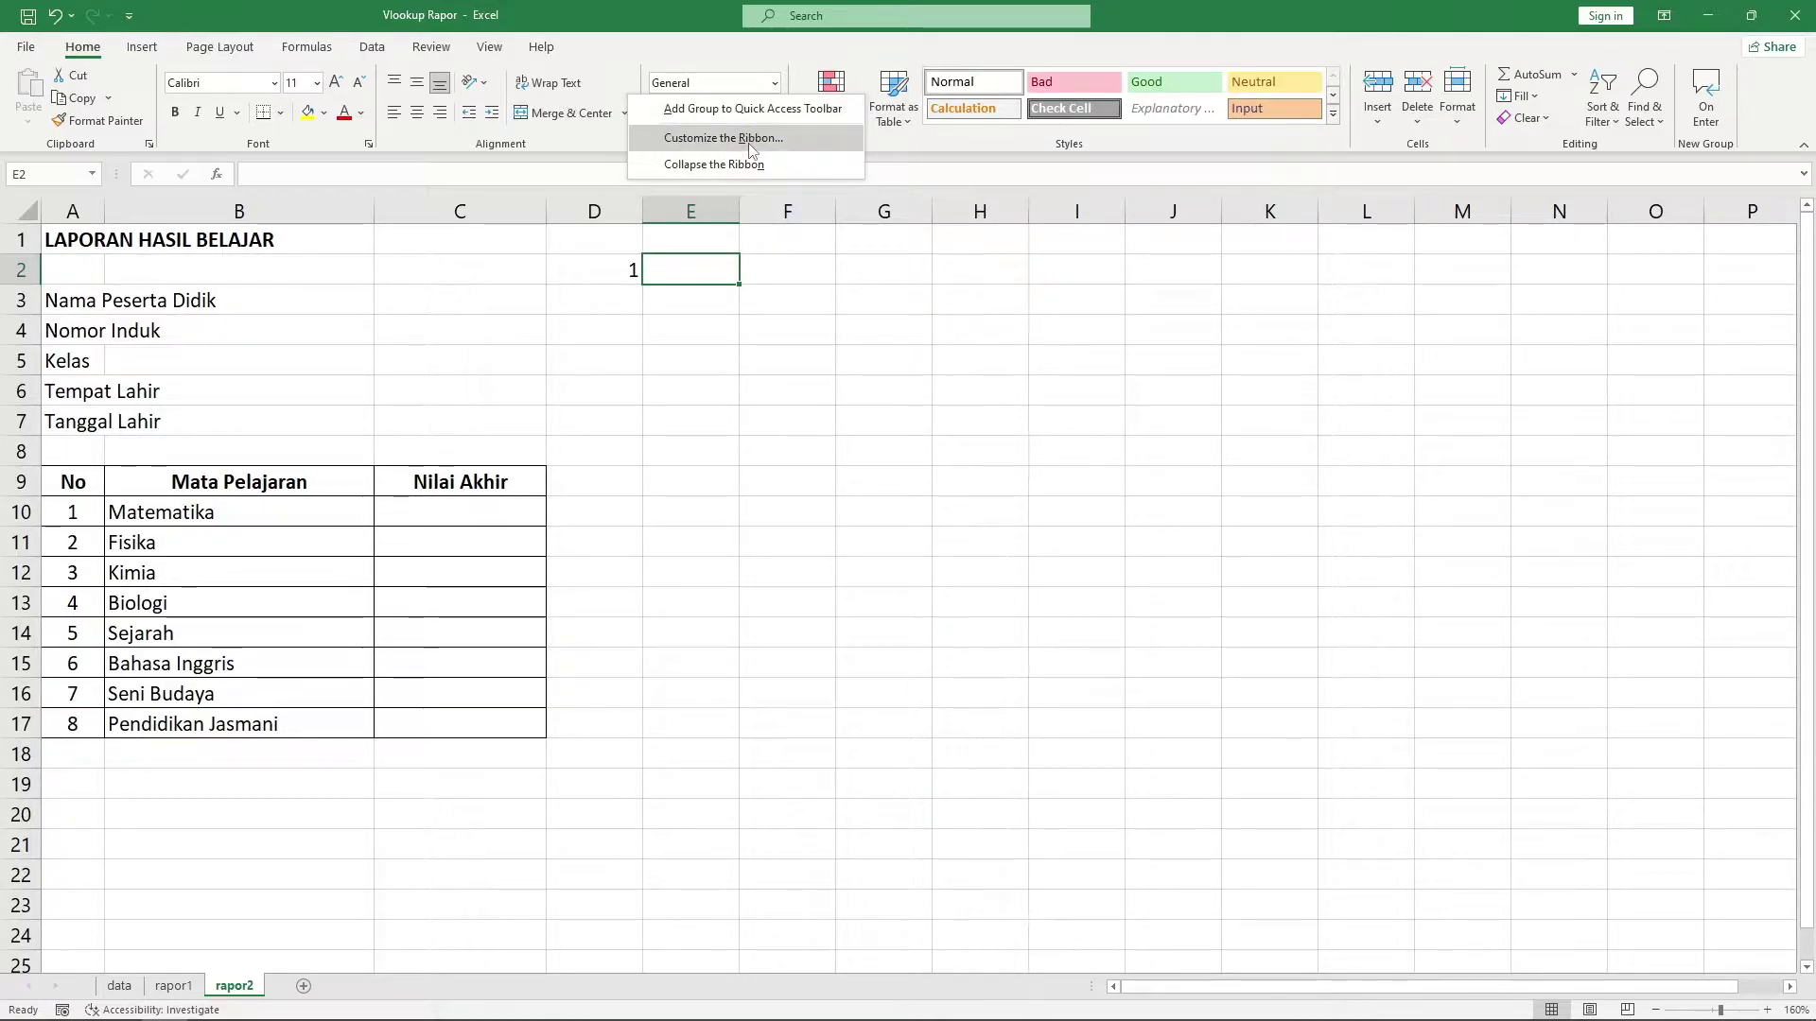
{"action": "left_click", "coordinate": [723, 138]}
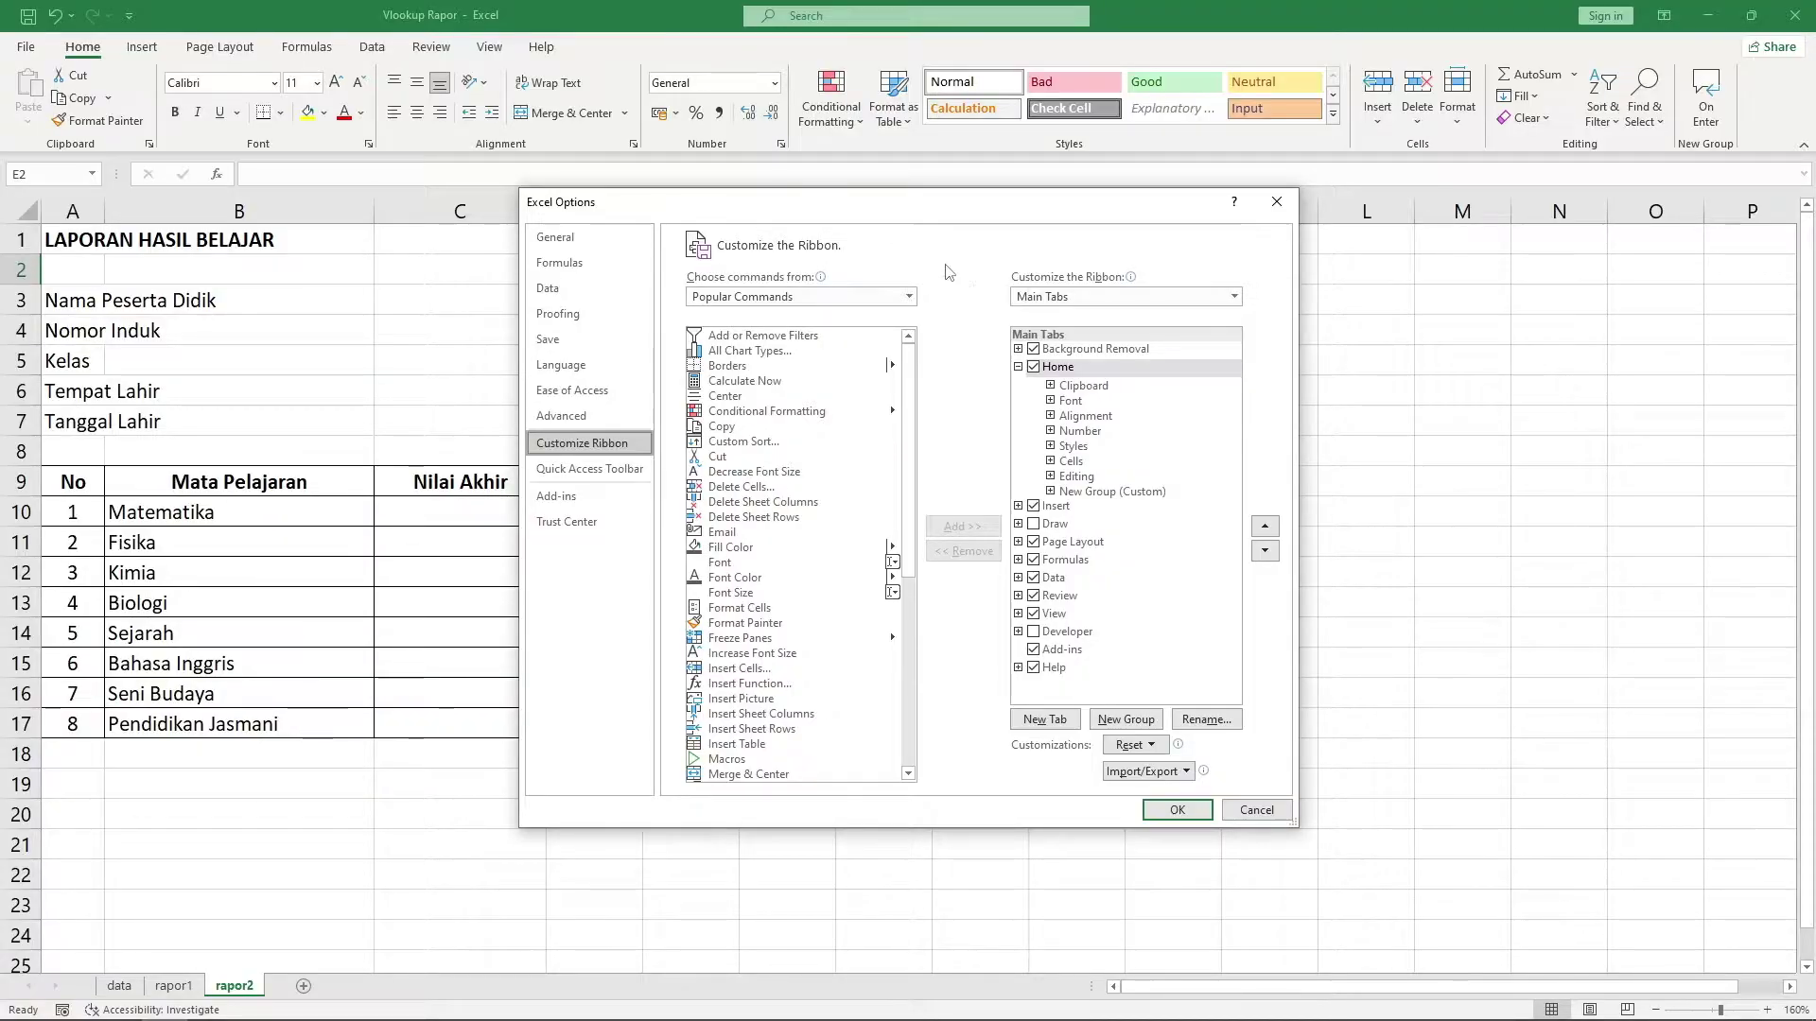
{"action": "left_click", "coordinate": [1034, 632]}
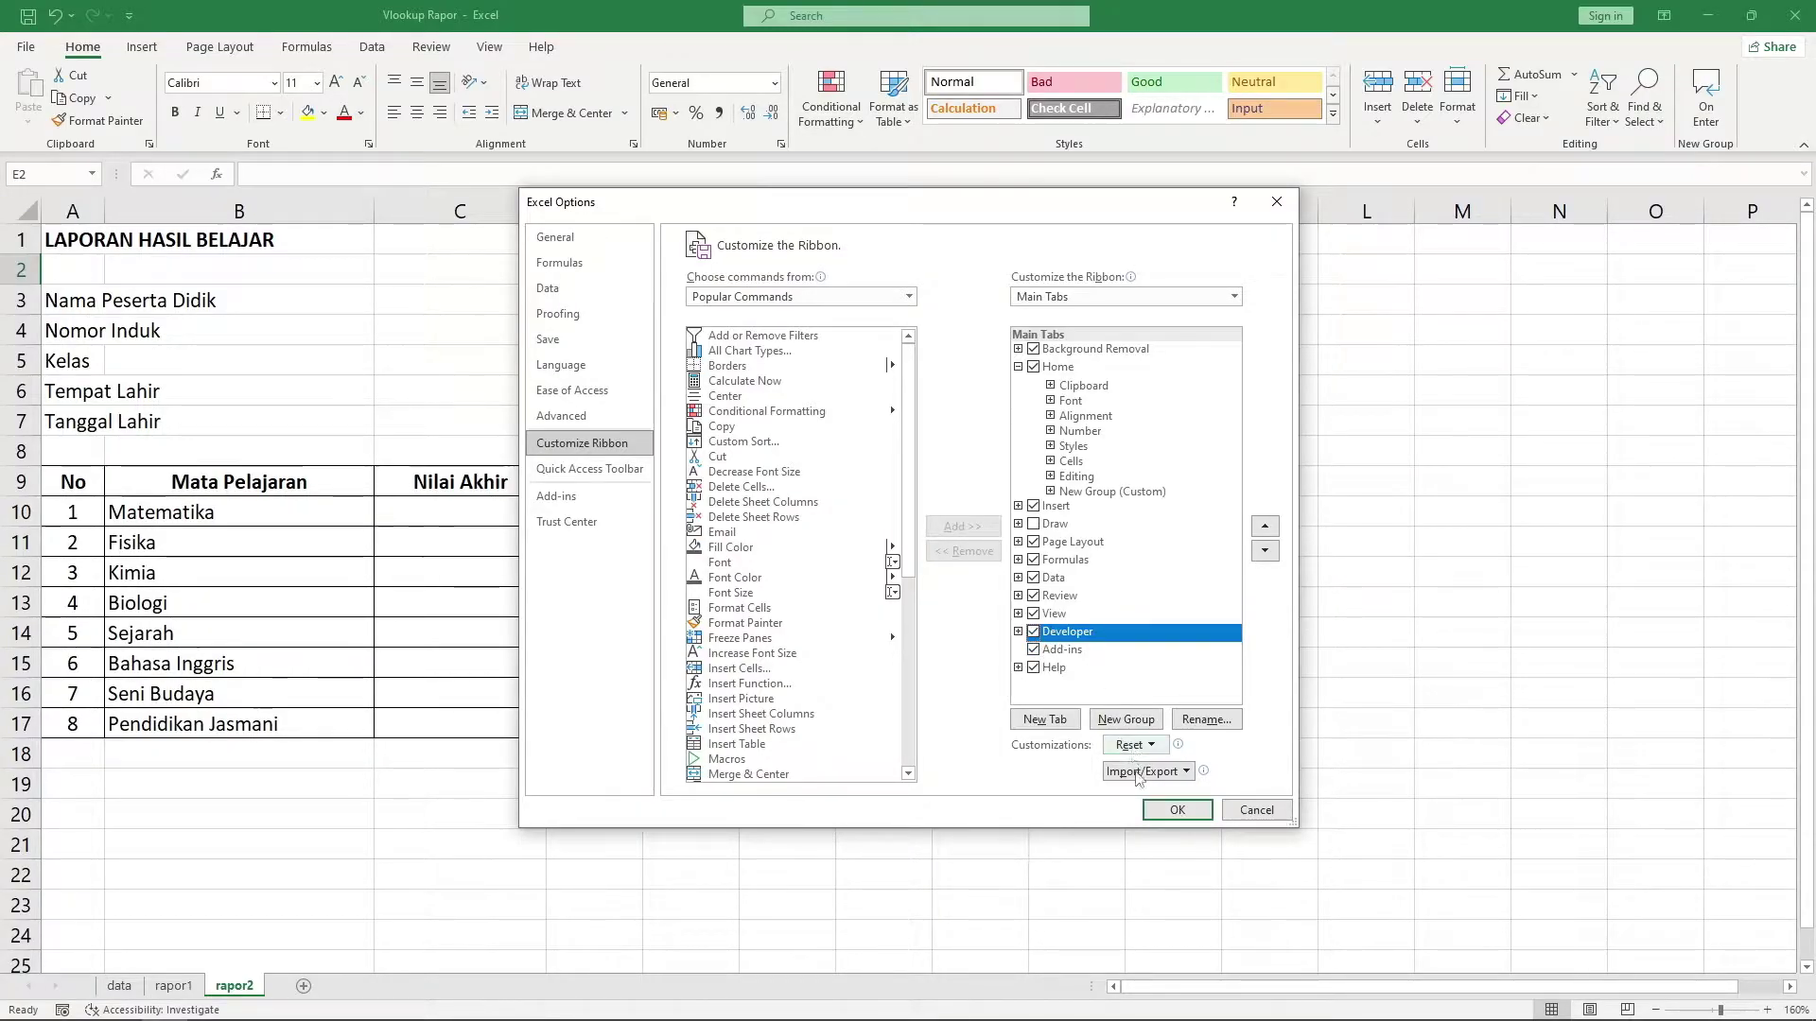
{"action": "left_click", "coordinate": [1153, 813]}
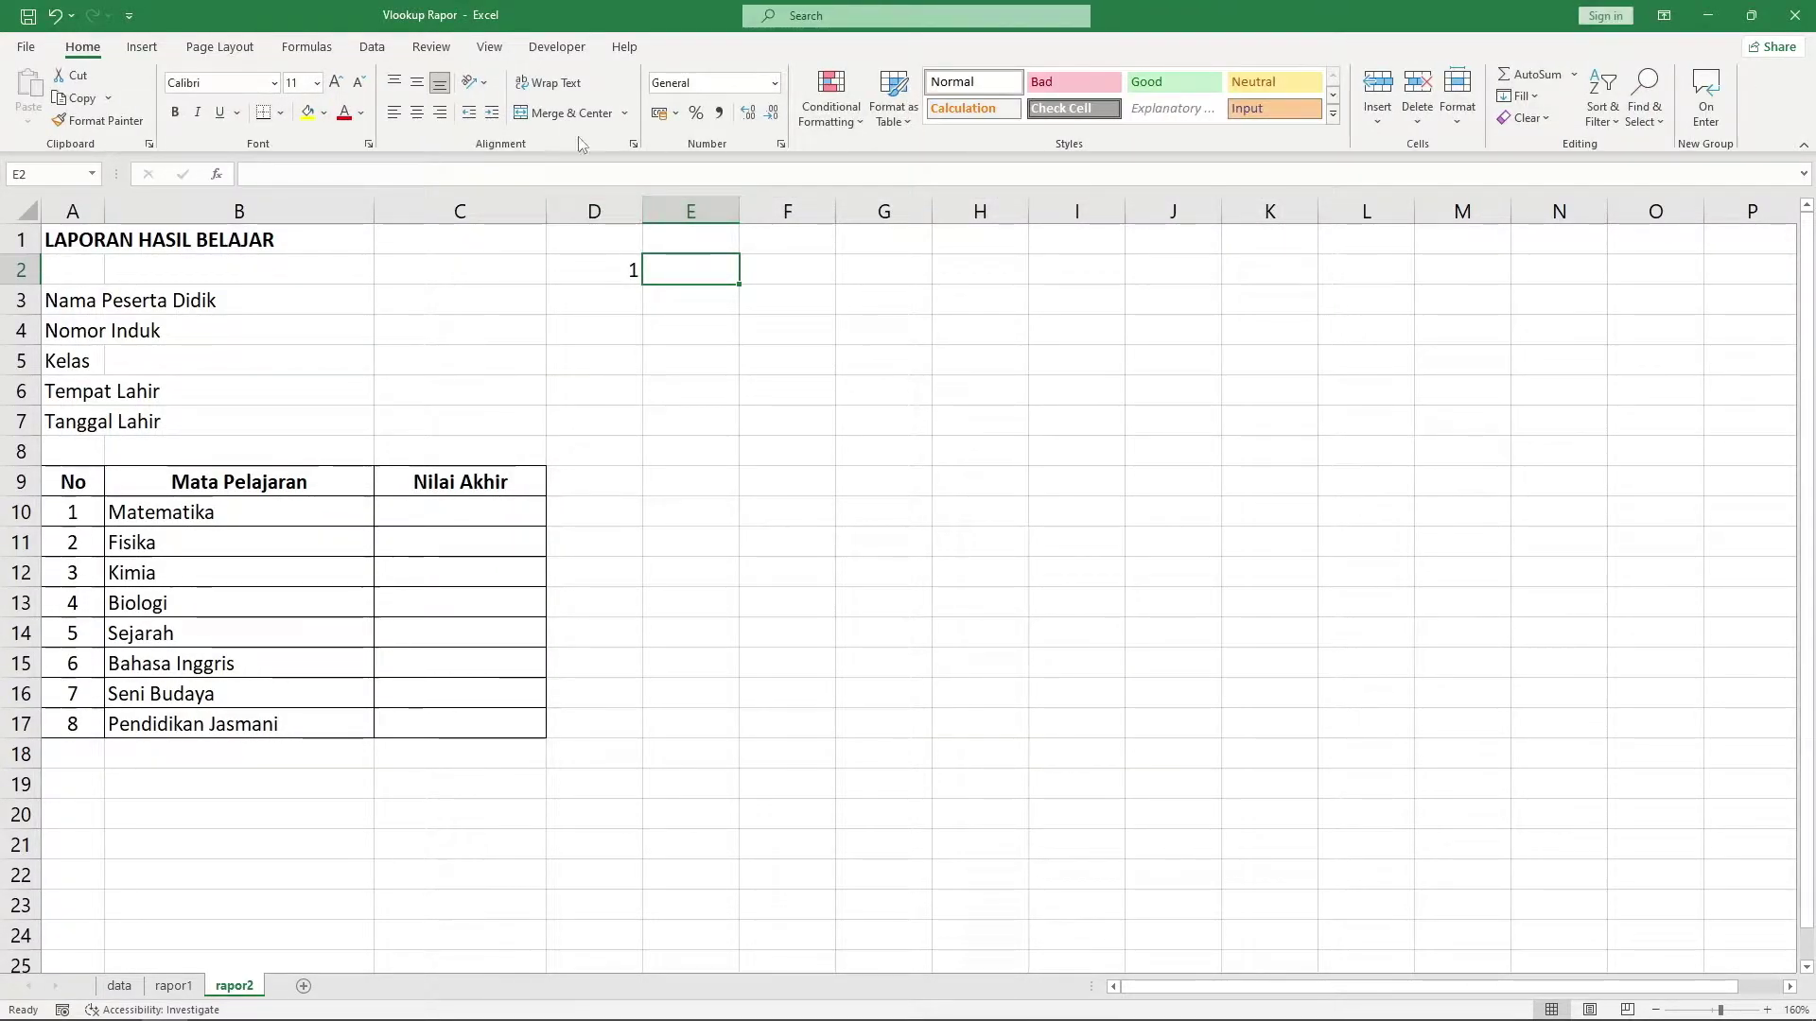
Insert a Spin Button form control drawn over E1:E2, beside D2
{"action": "left_click", "coordinate": [558, 47]}
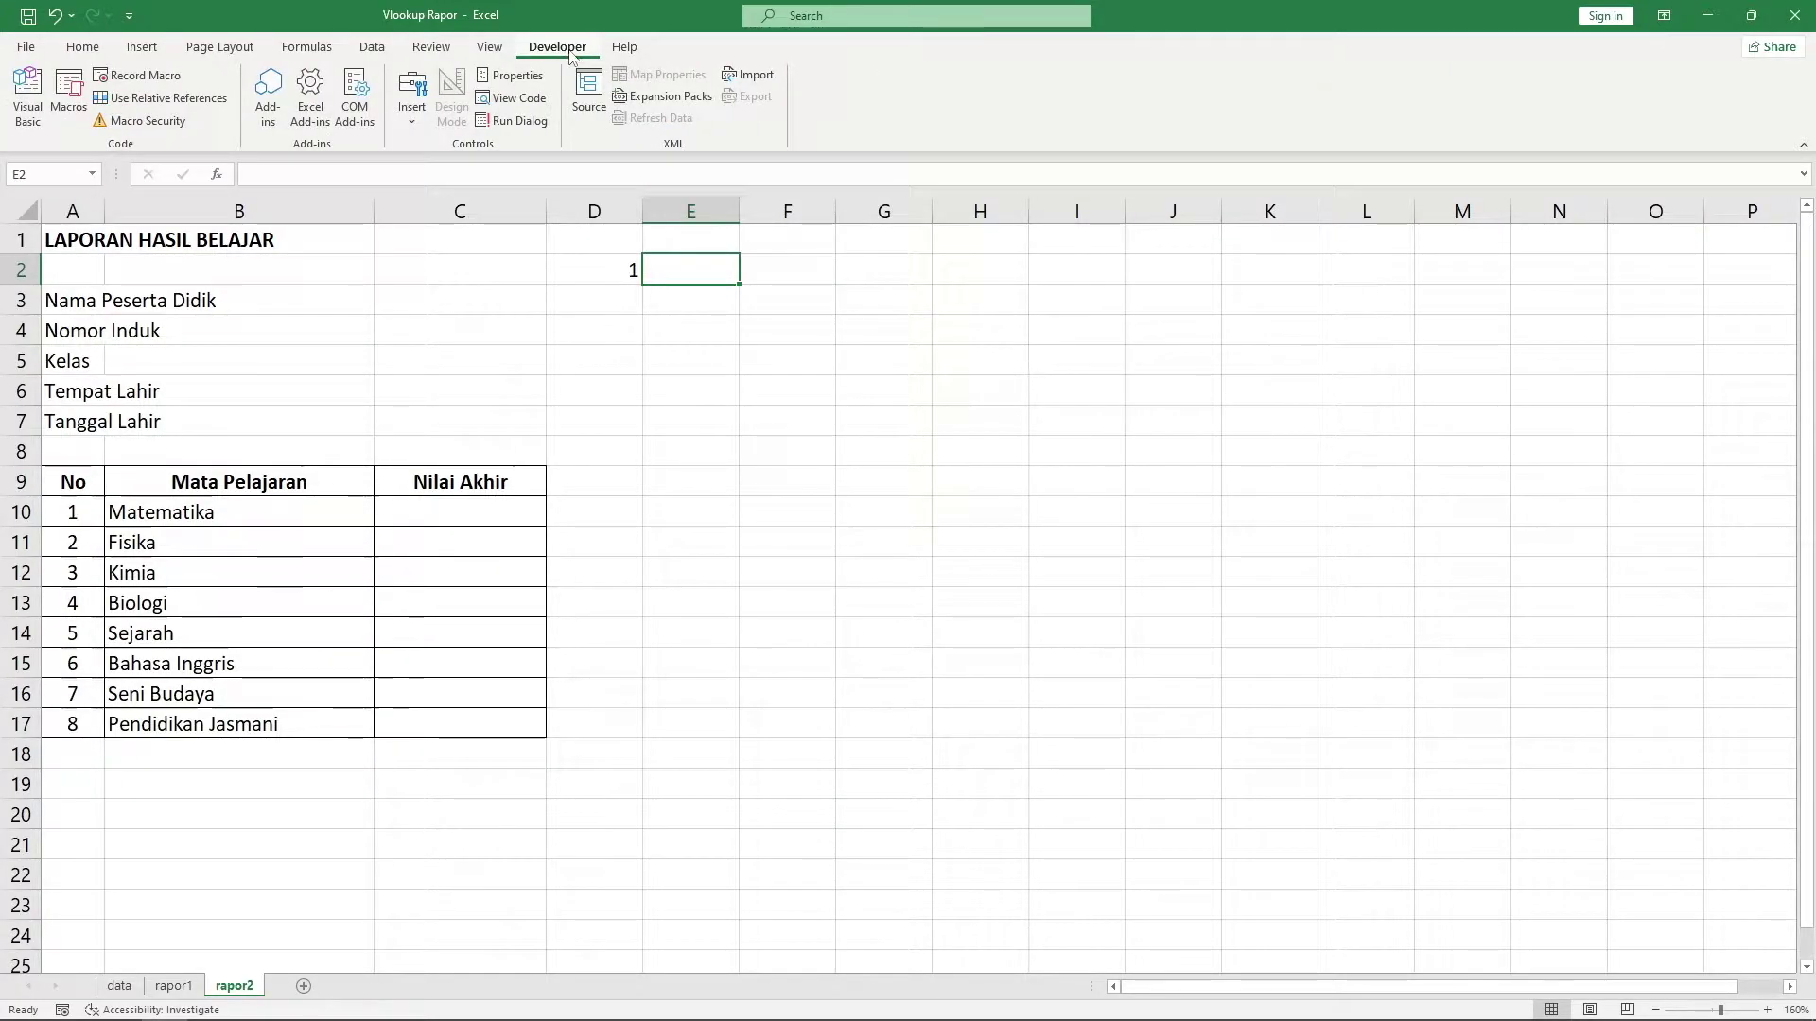
{"action": "left_click", "coordinate": [414, 108]}
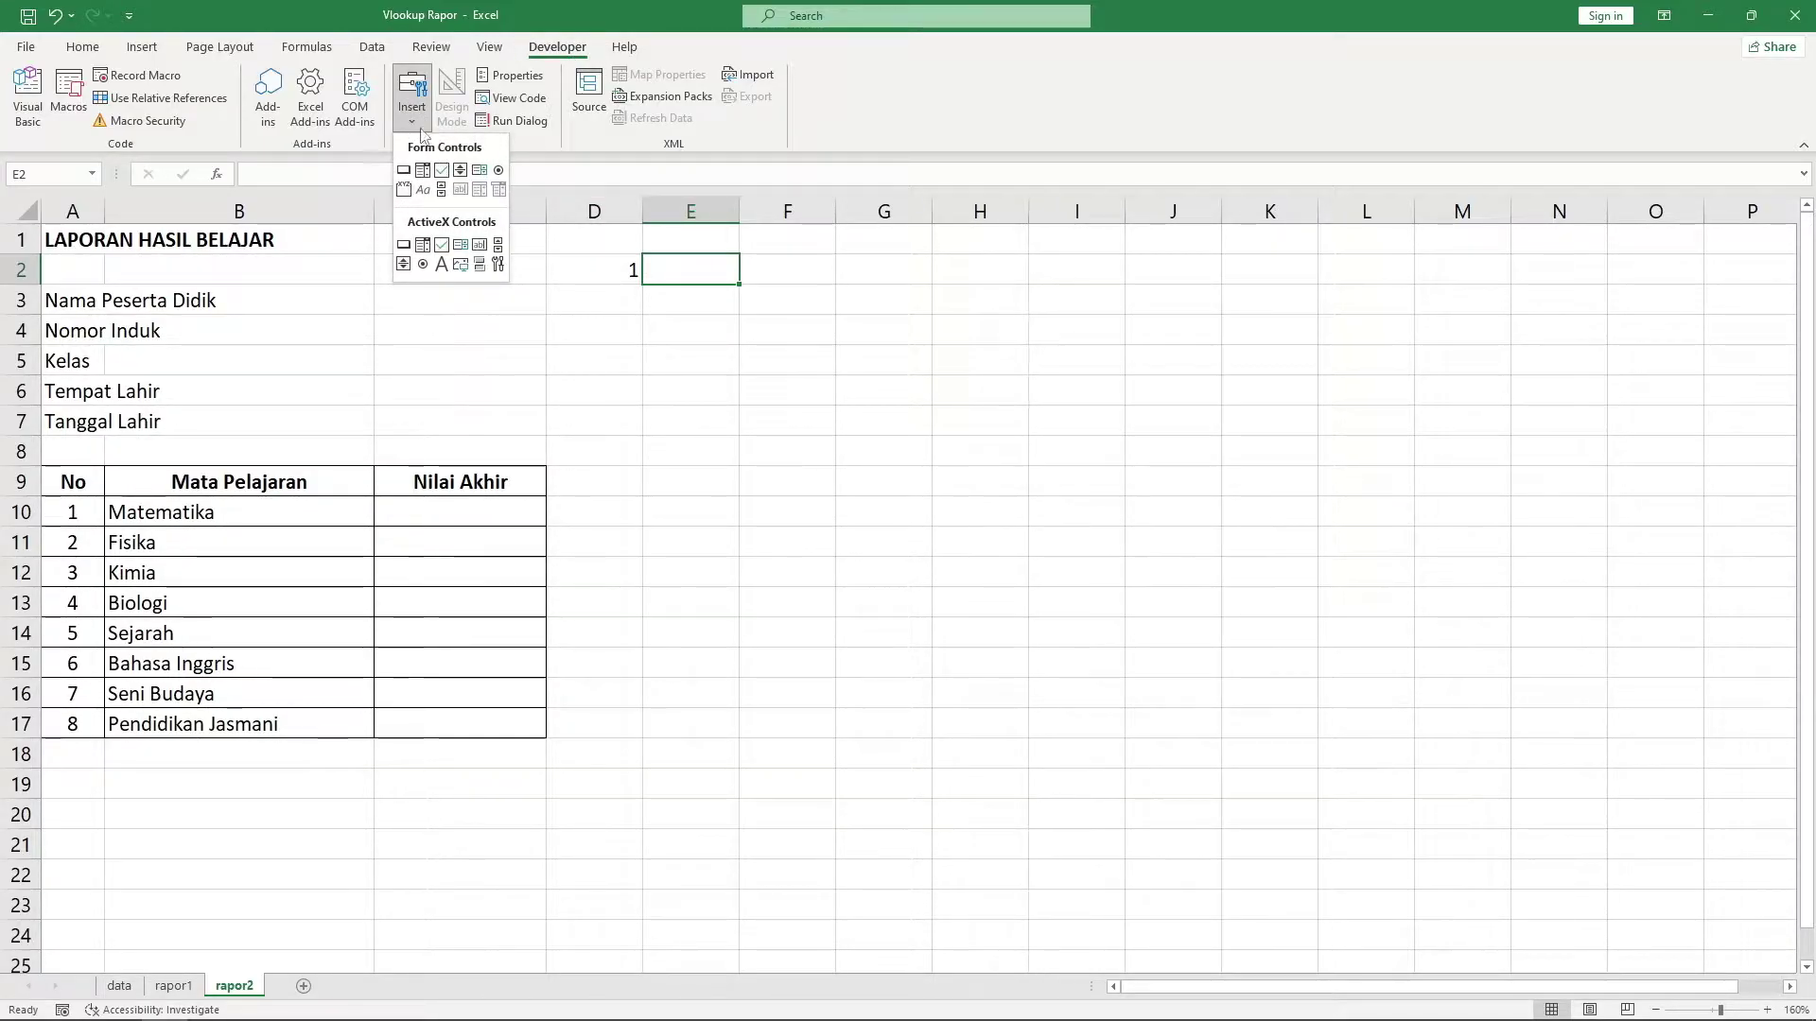
{"action": "left_click", "coordinate": [412, 95]}
{"action": "left_click", "coordinate": [412, 95]}
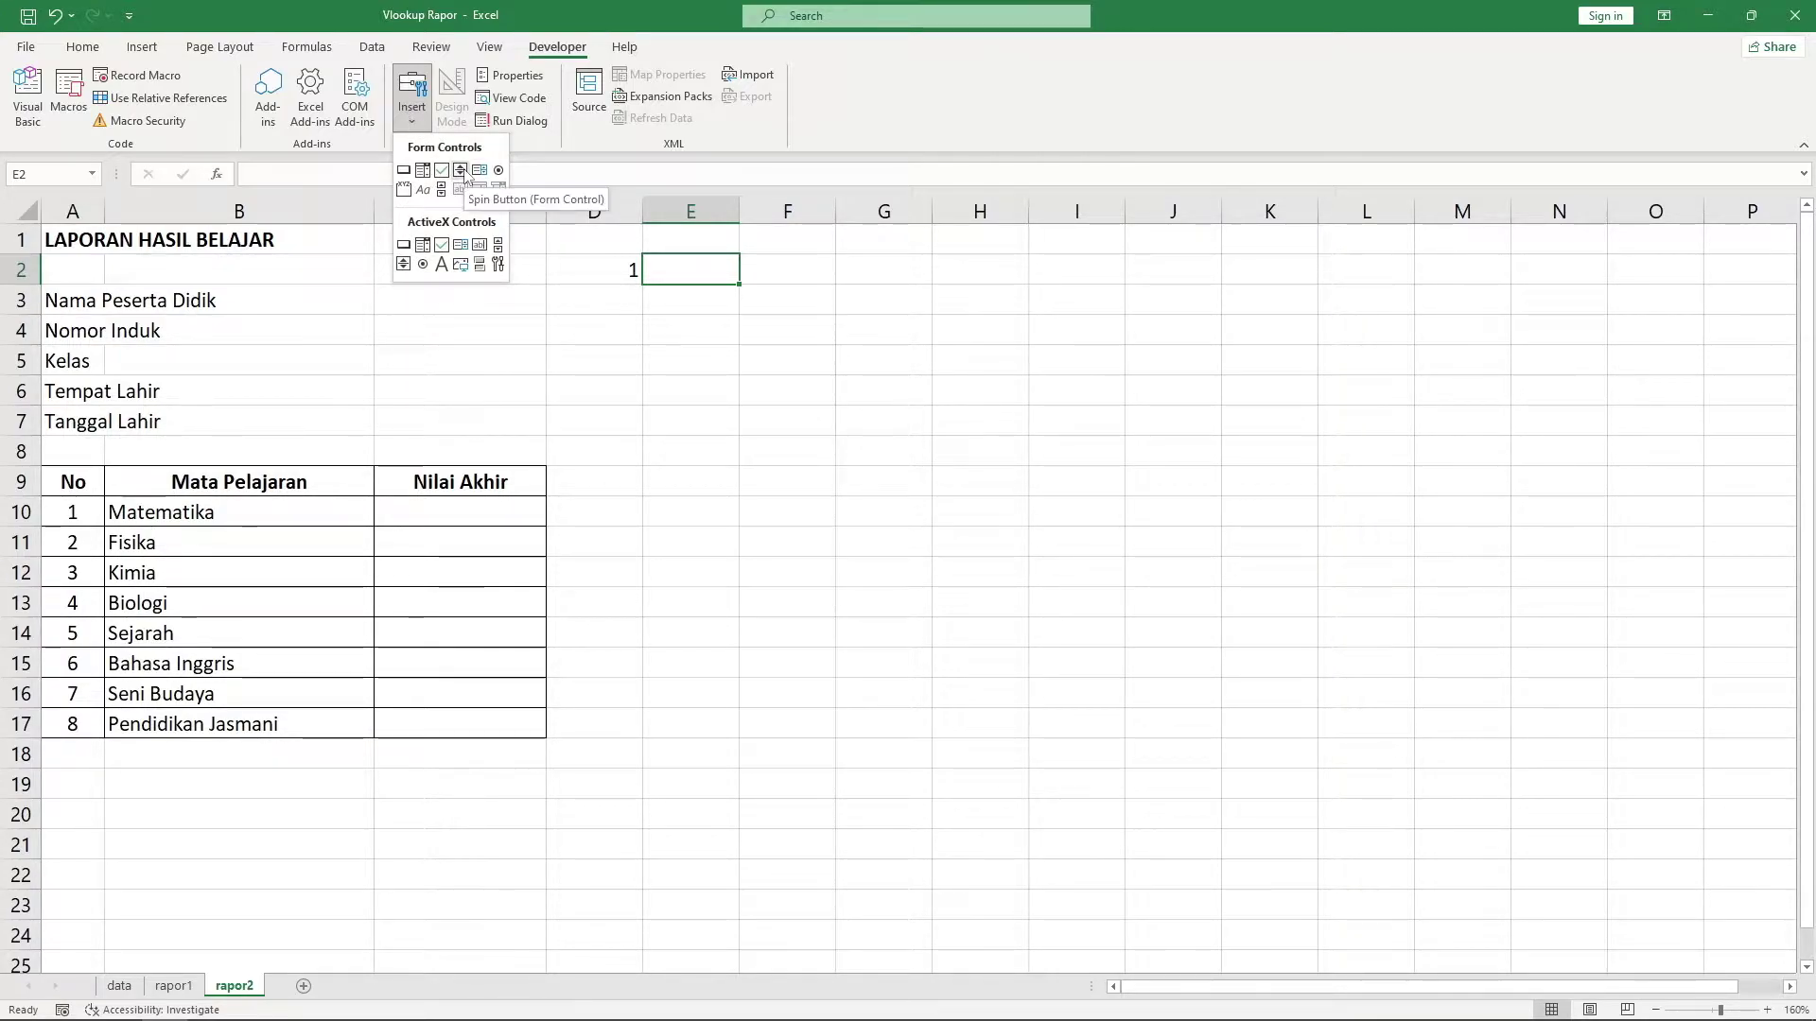
{"action": "left_click", "coordinate": [461, 171]}
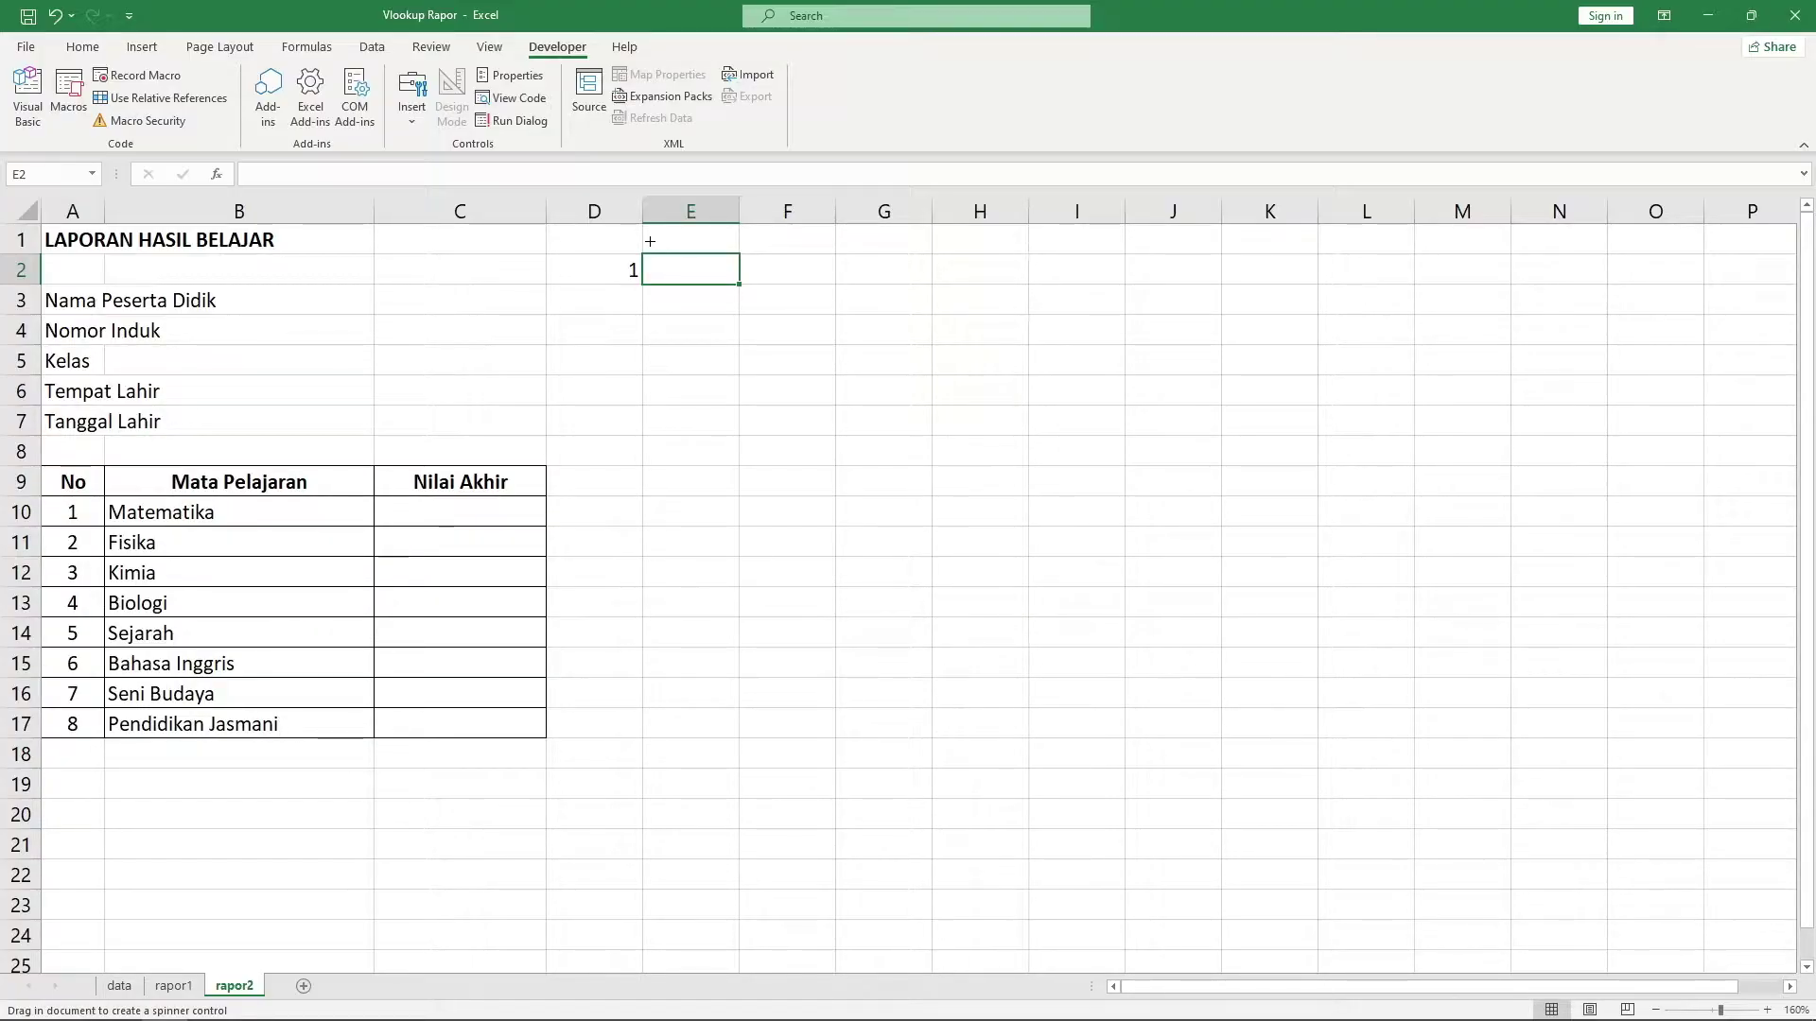
{"action": "left_click", "coordinate": [650, 241]}
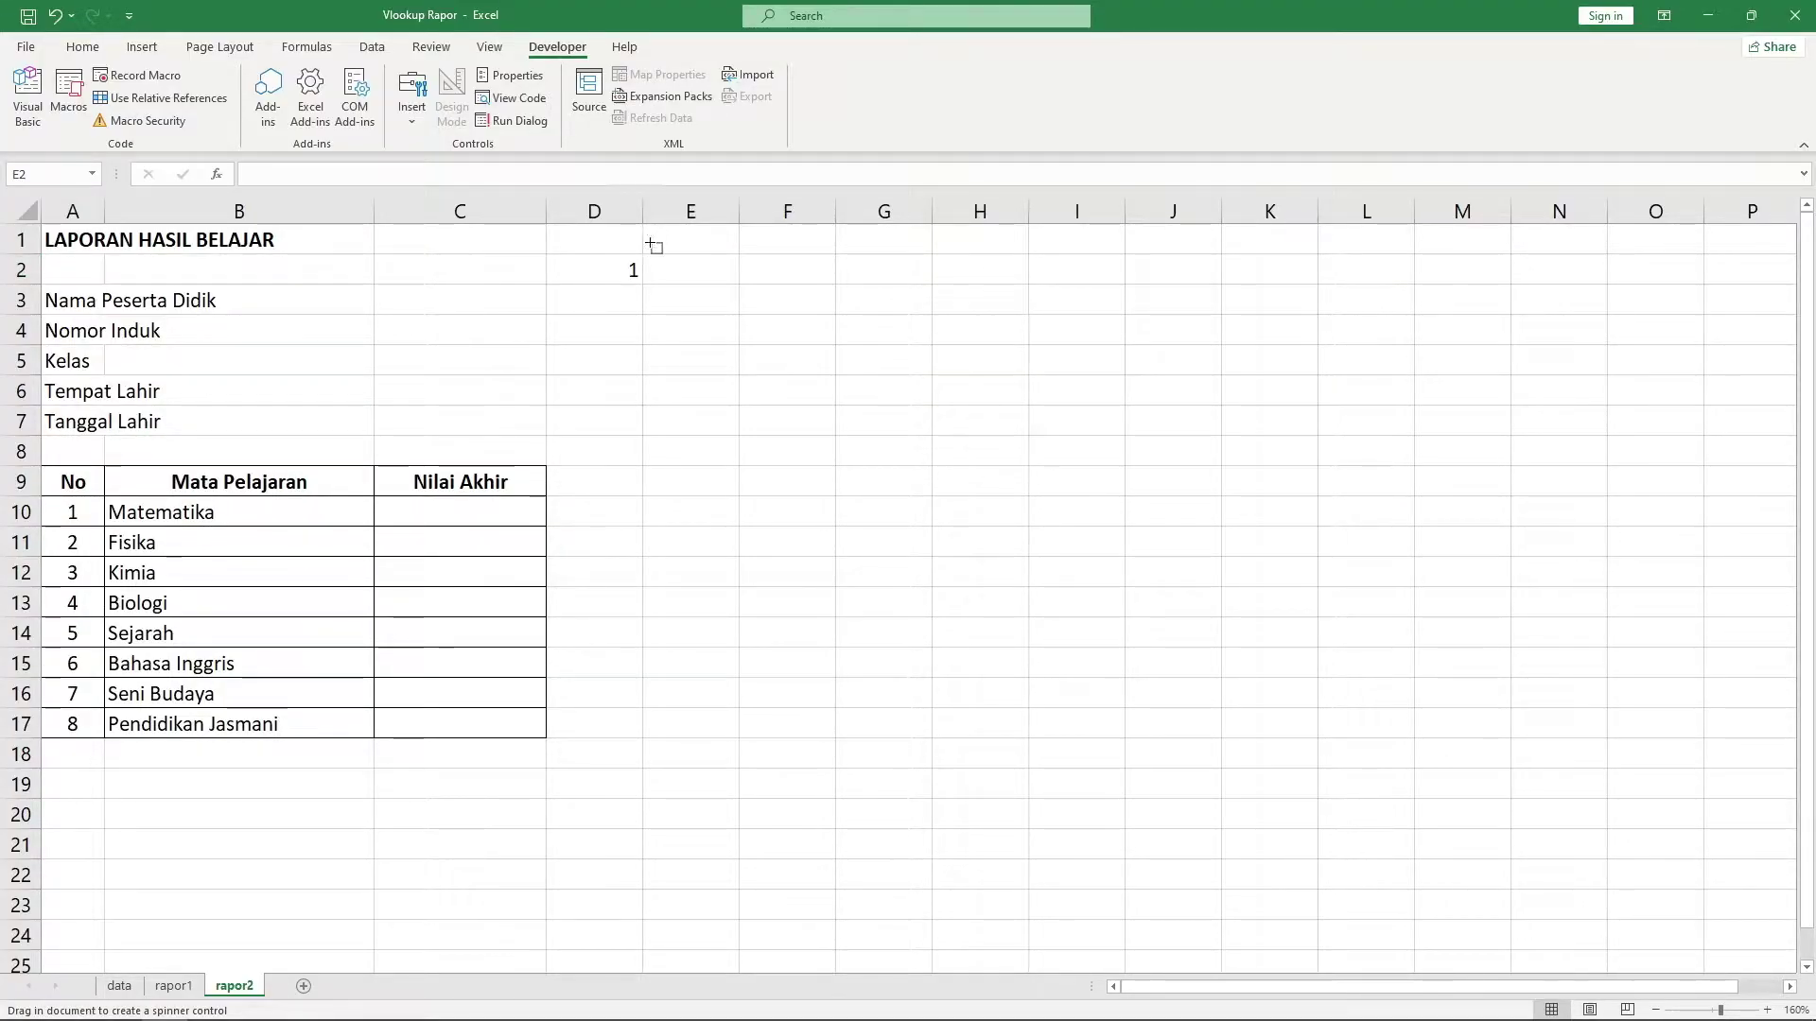
{"action": "left_click_drag", "start_coordinate": [651, 244], "coordinate": [723, 300]}
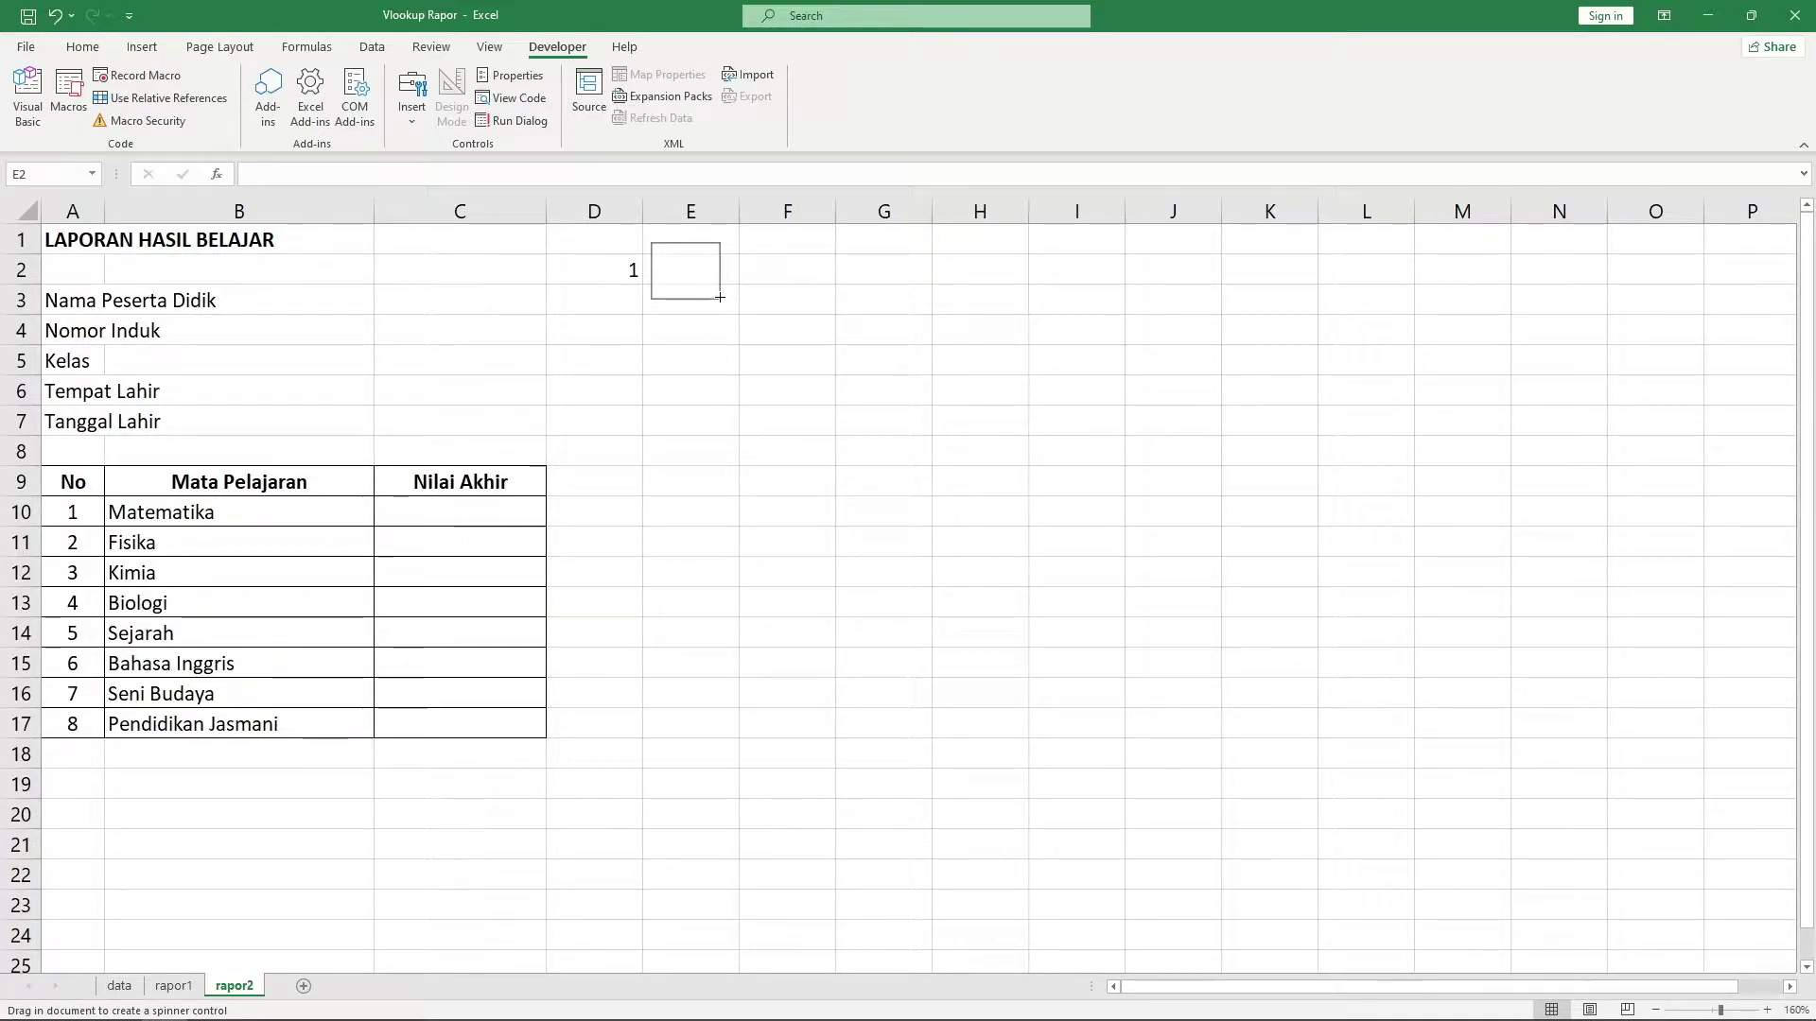
{"action": "left_click_drag", "start_coordinate": [720, 297], "coordinate": [714, 296]}
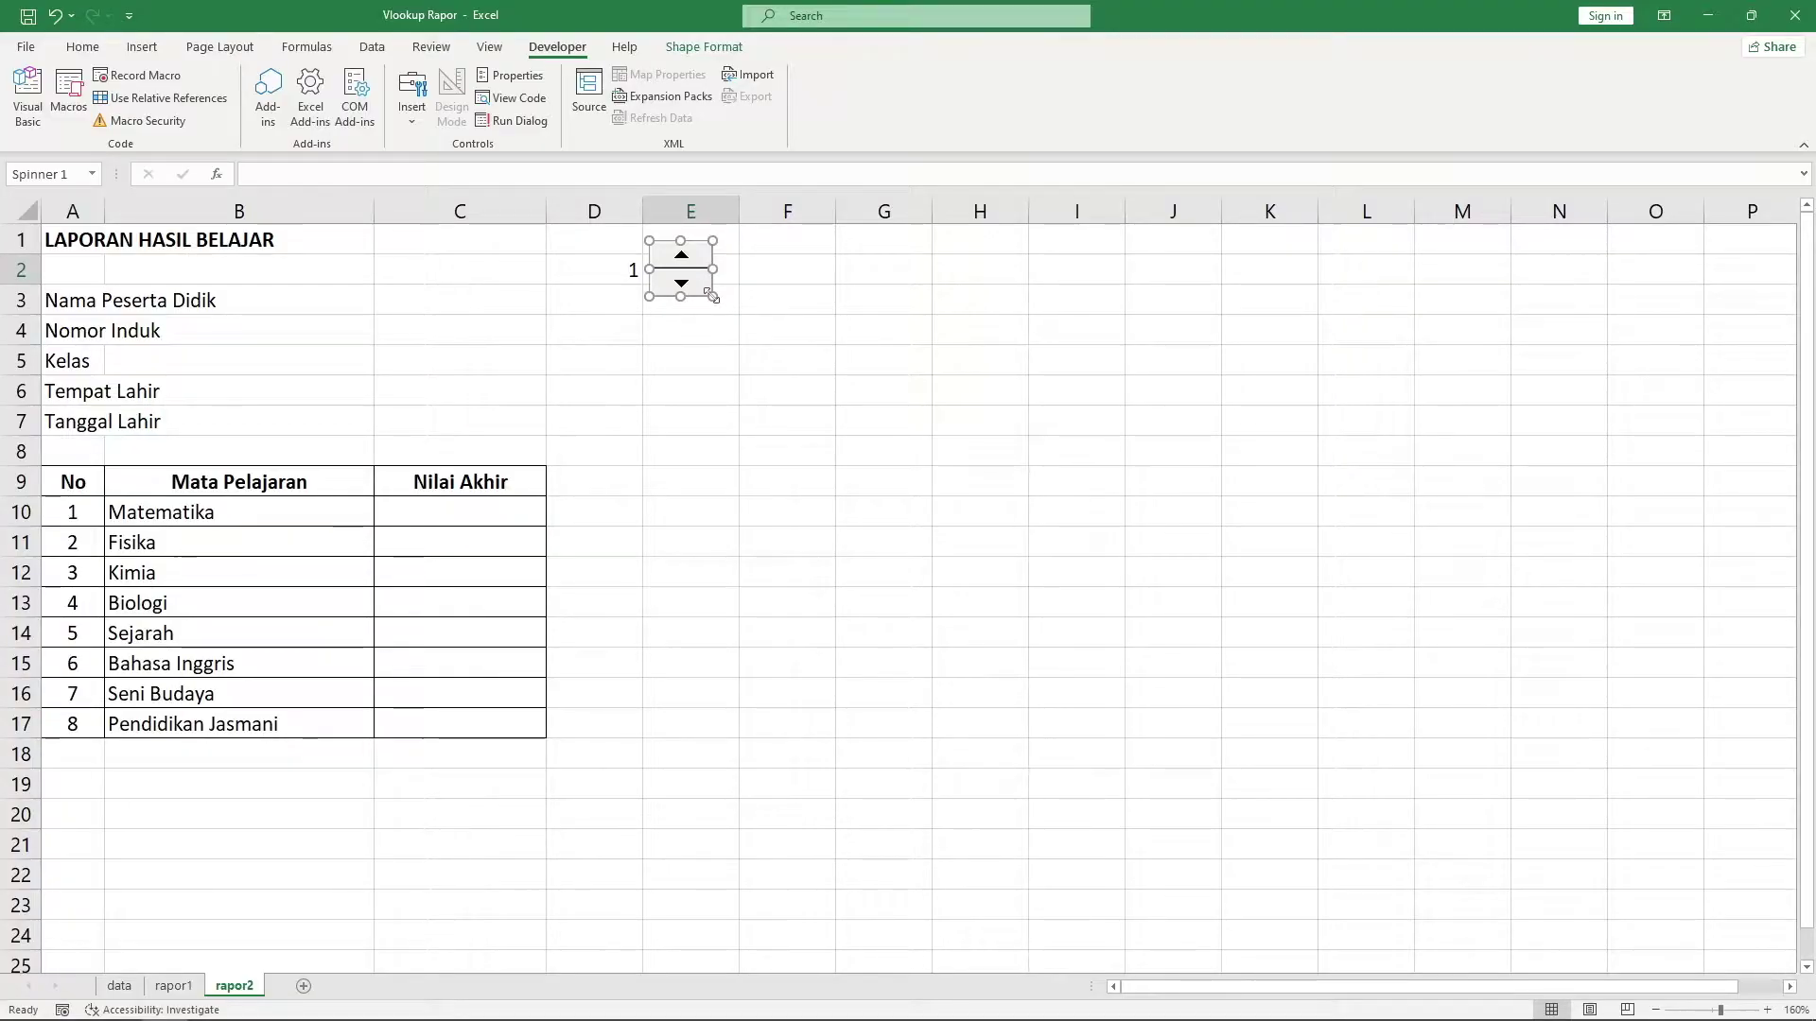
{"action": "left_click", "coordinate": [805, 314]}
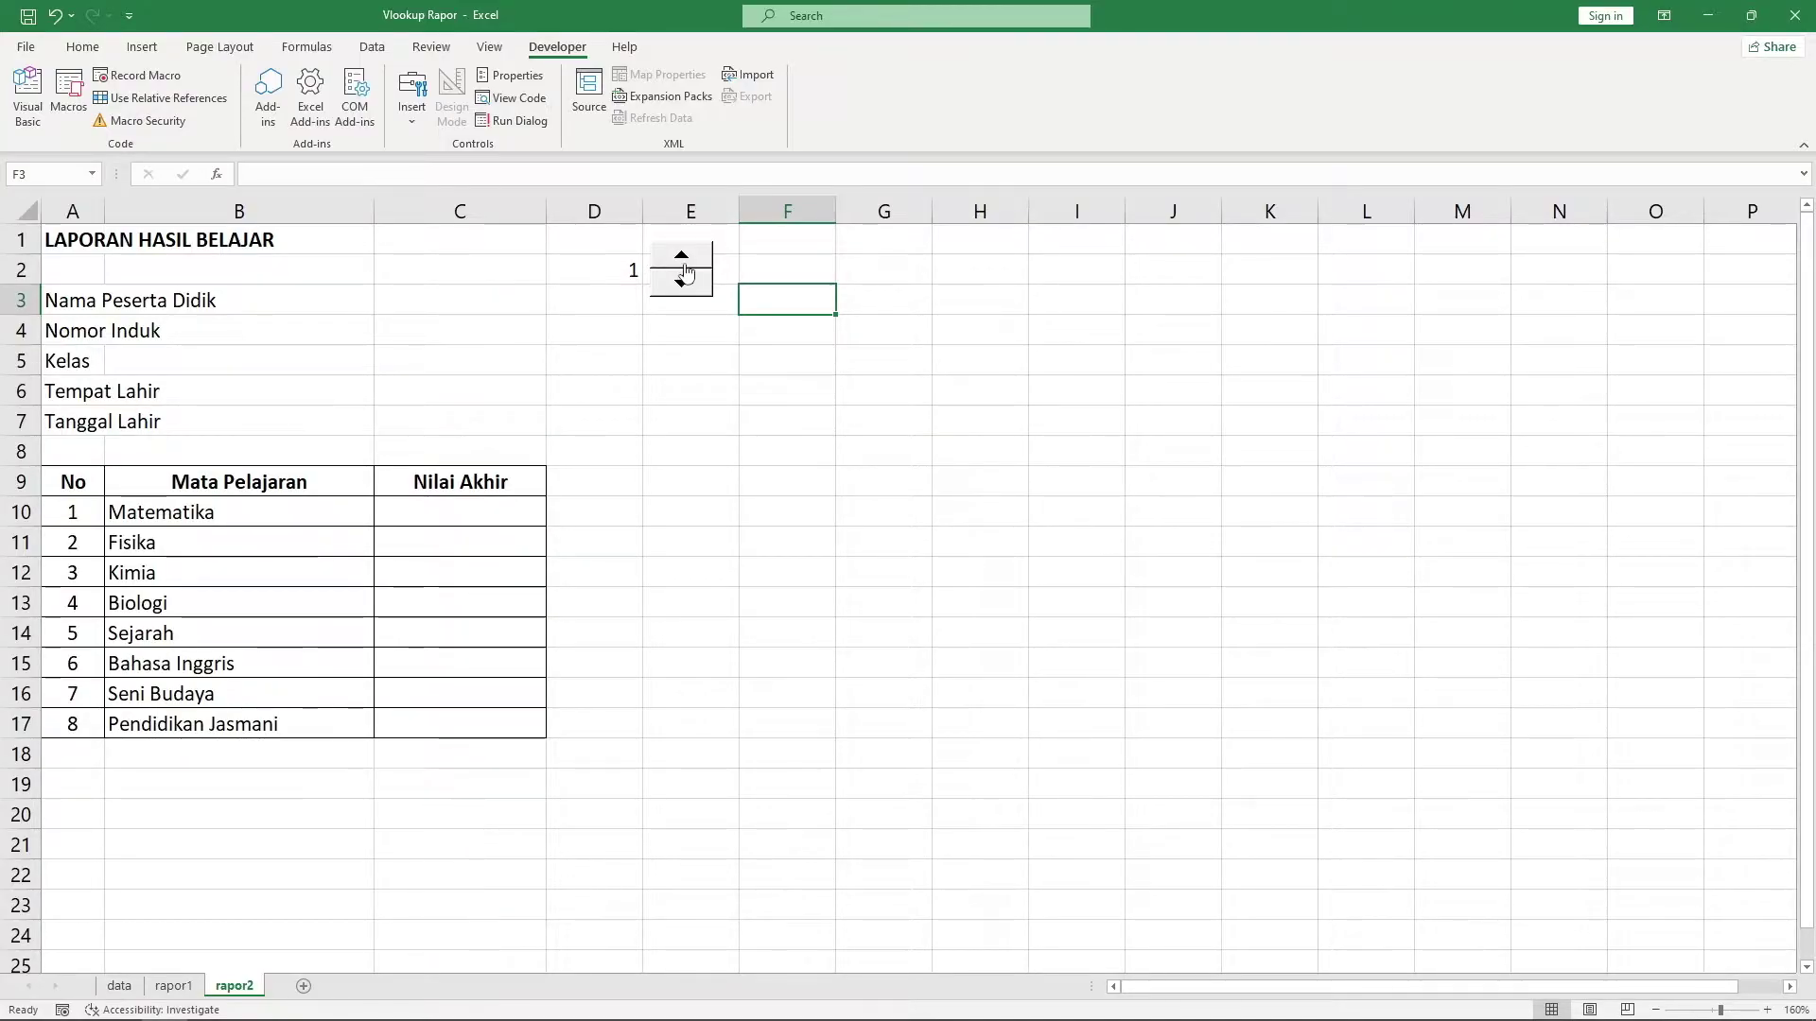
Set the spin button's Format Control cell link to $D$2
{"action": "right_click", "coordinate": [685, 272]}
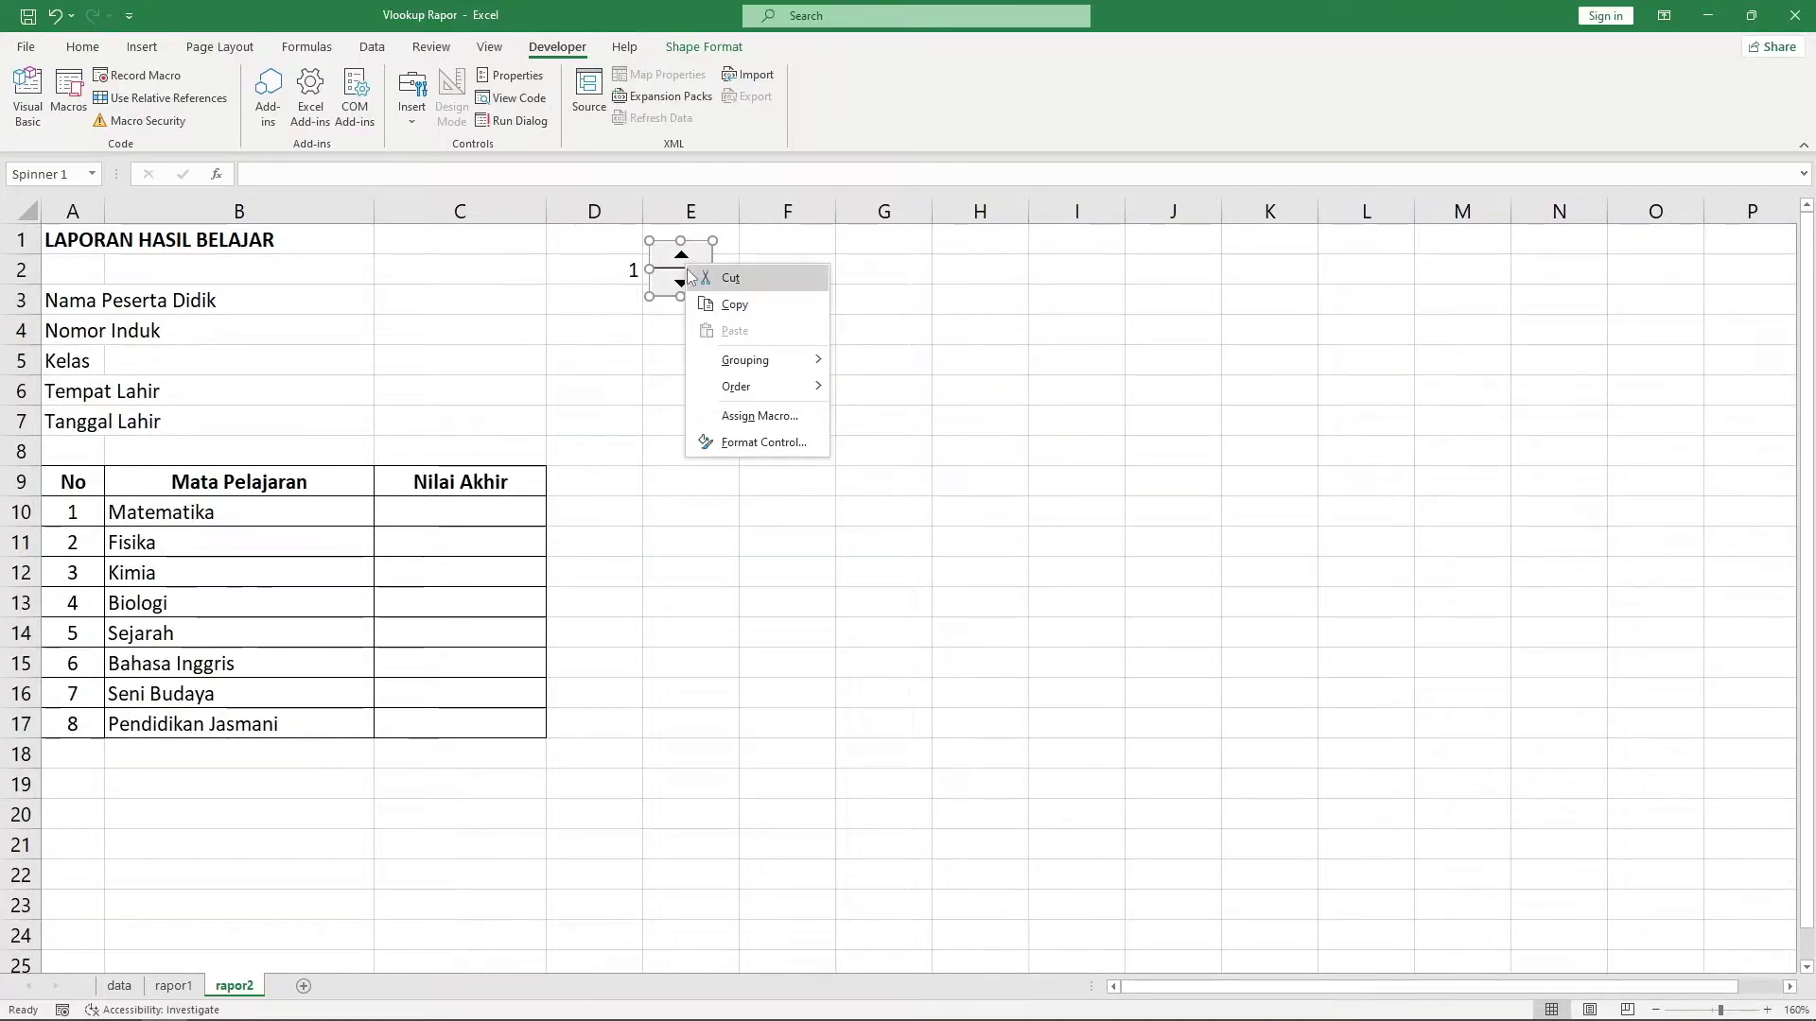
{"action": "left_click", "coordinate": [747, 442]}
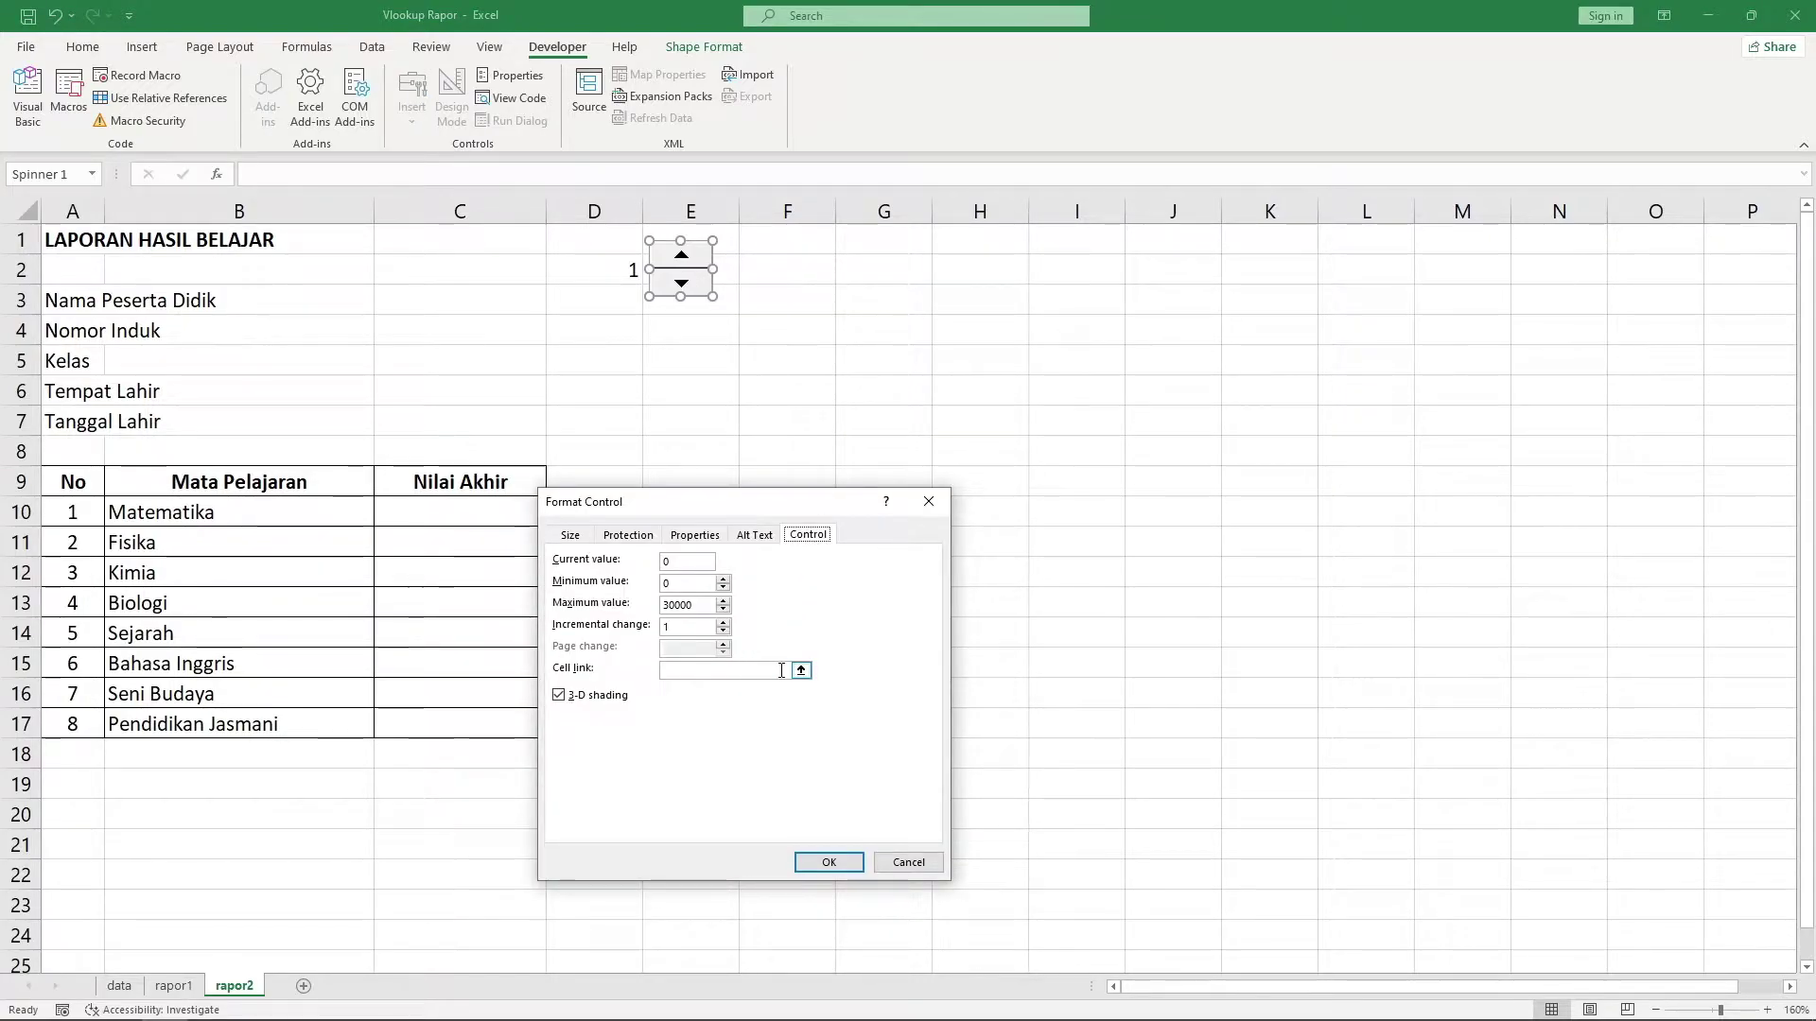
{"action": "left_click", "coordinate": [785, 671]}
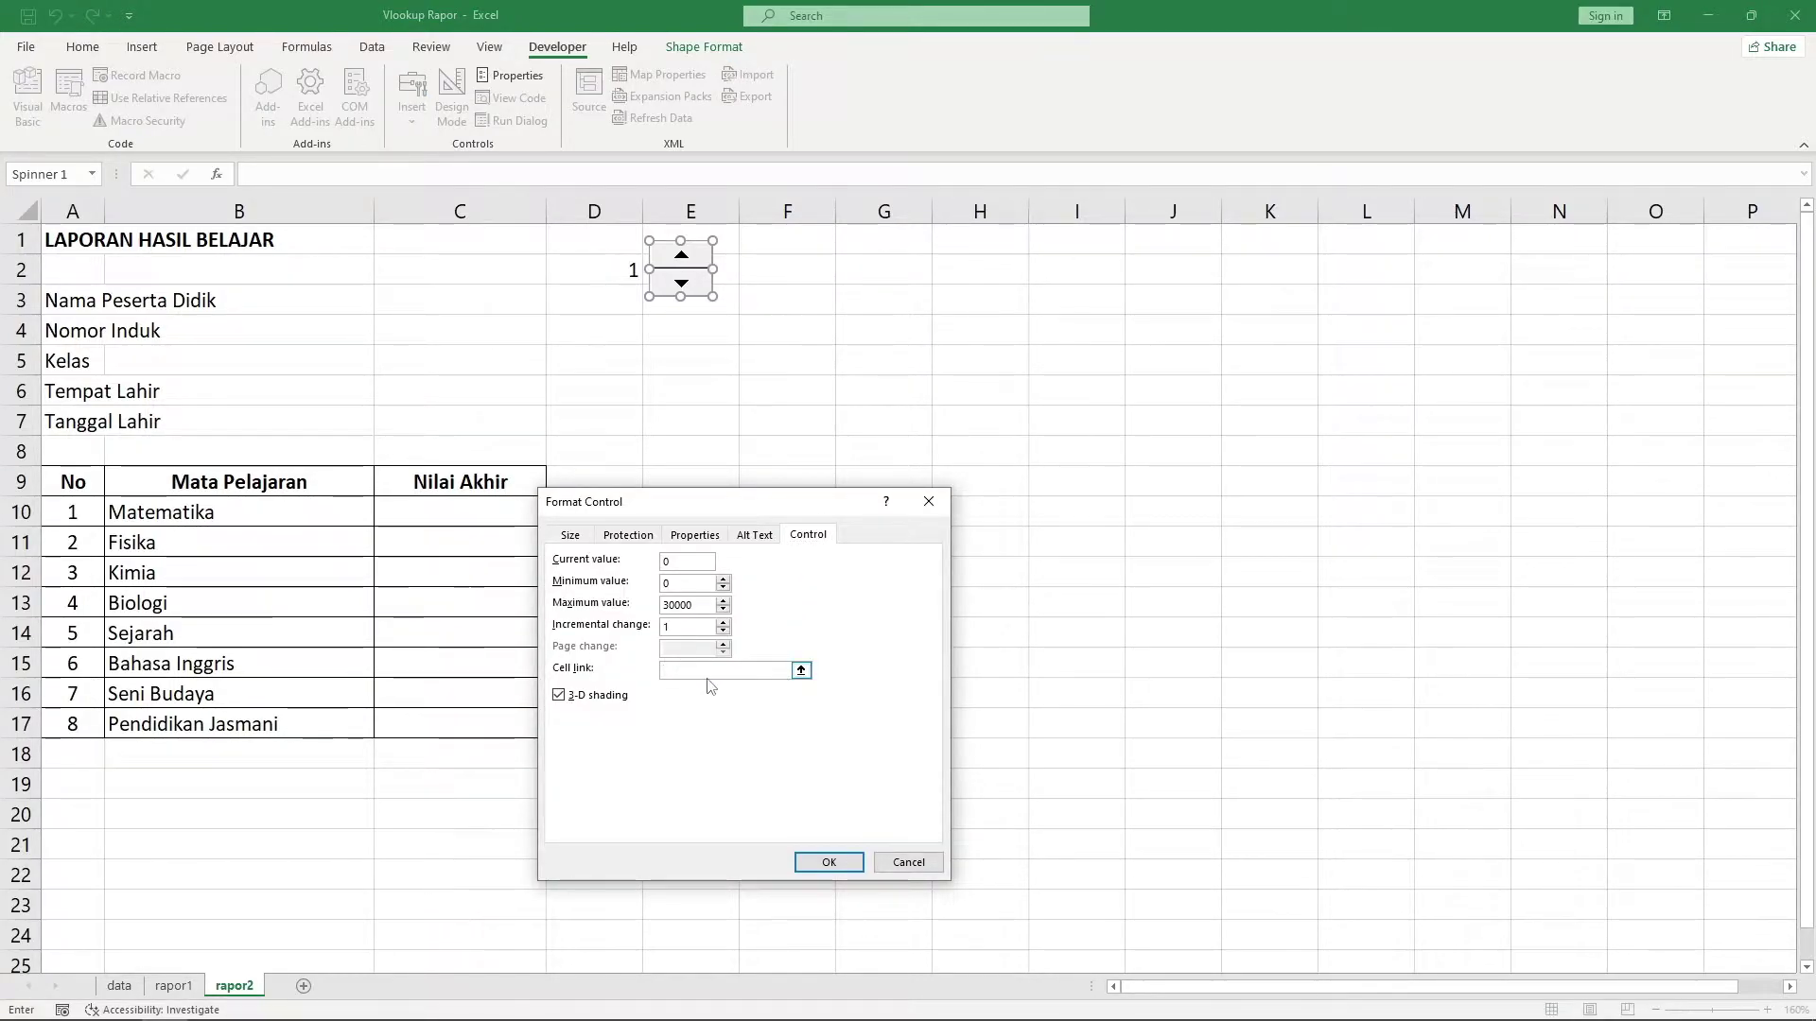
{"action": "left_click", "coordinate": [800, 671]}
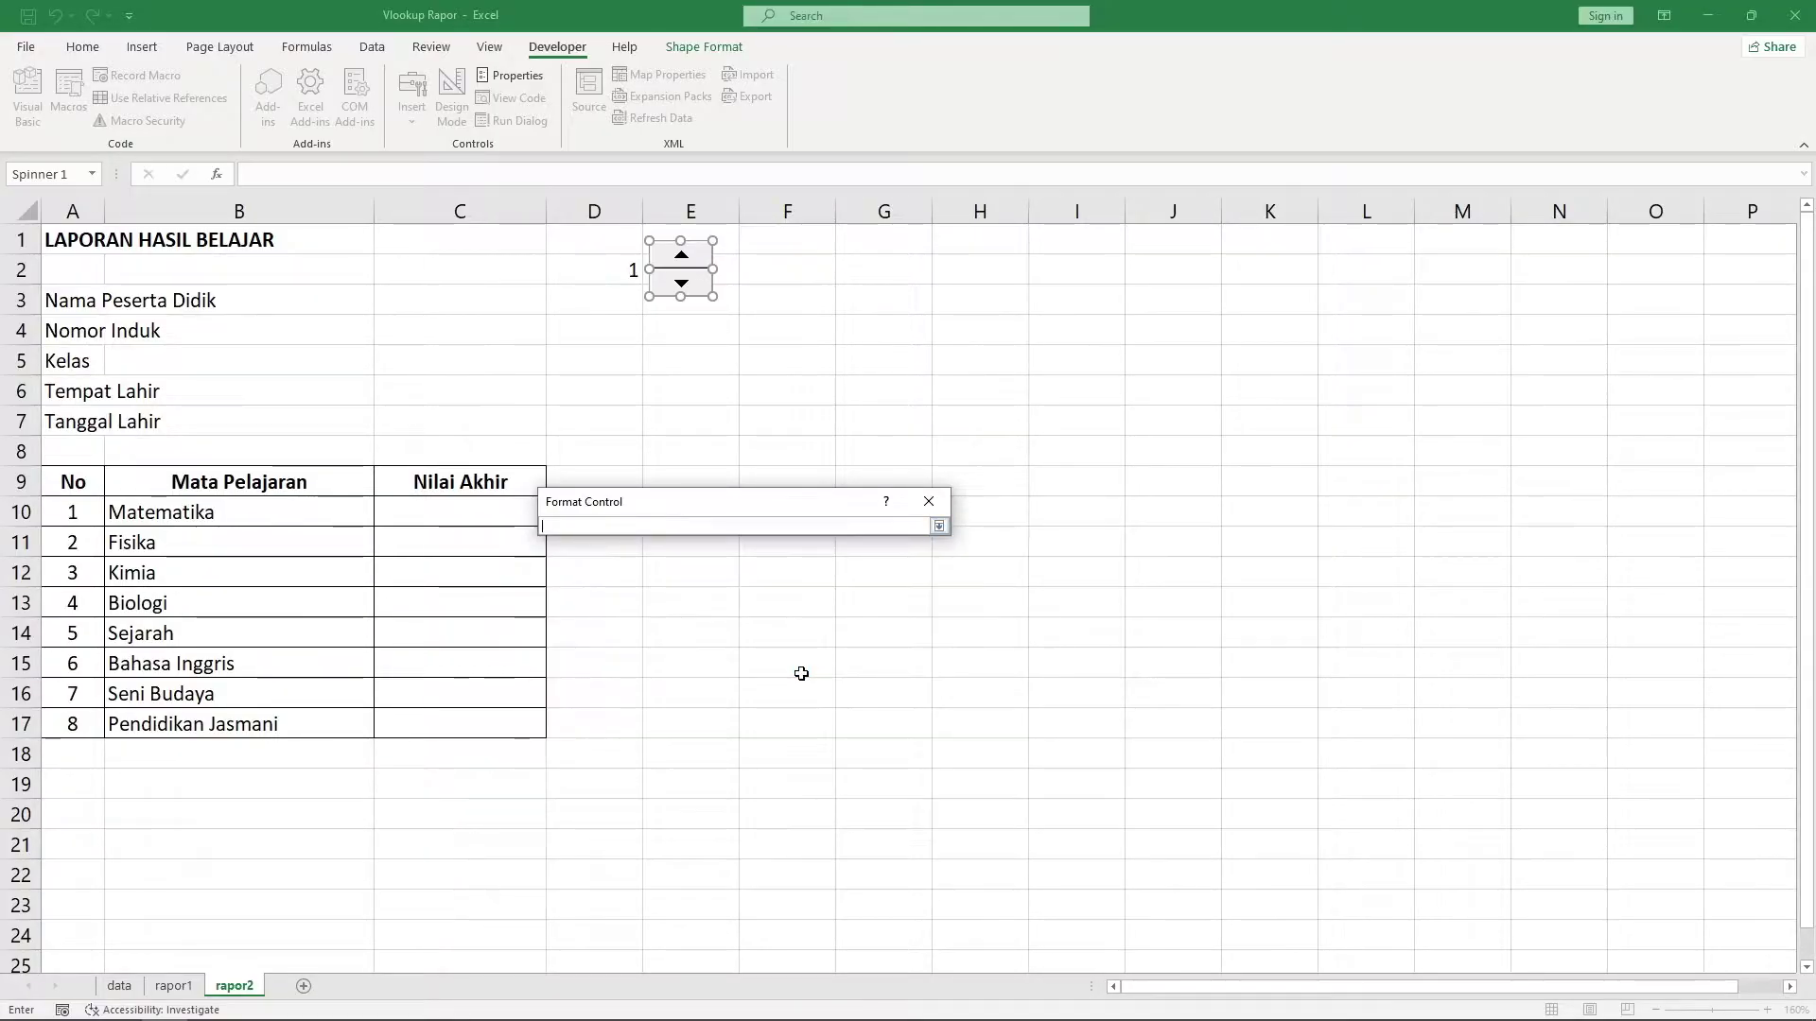
{"action": "left_click", "coordinate": [605, 268]}
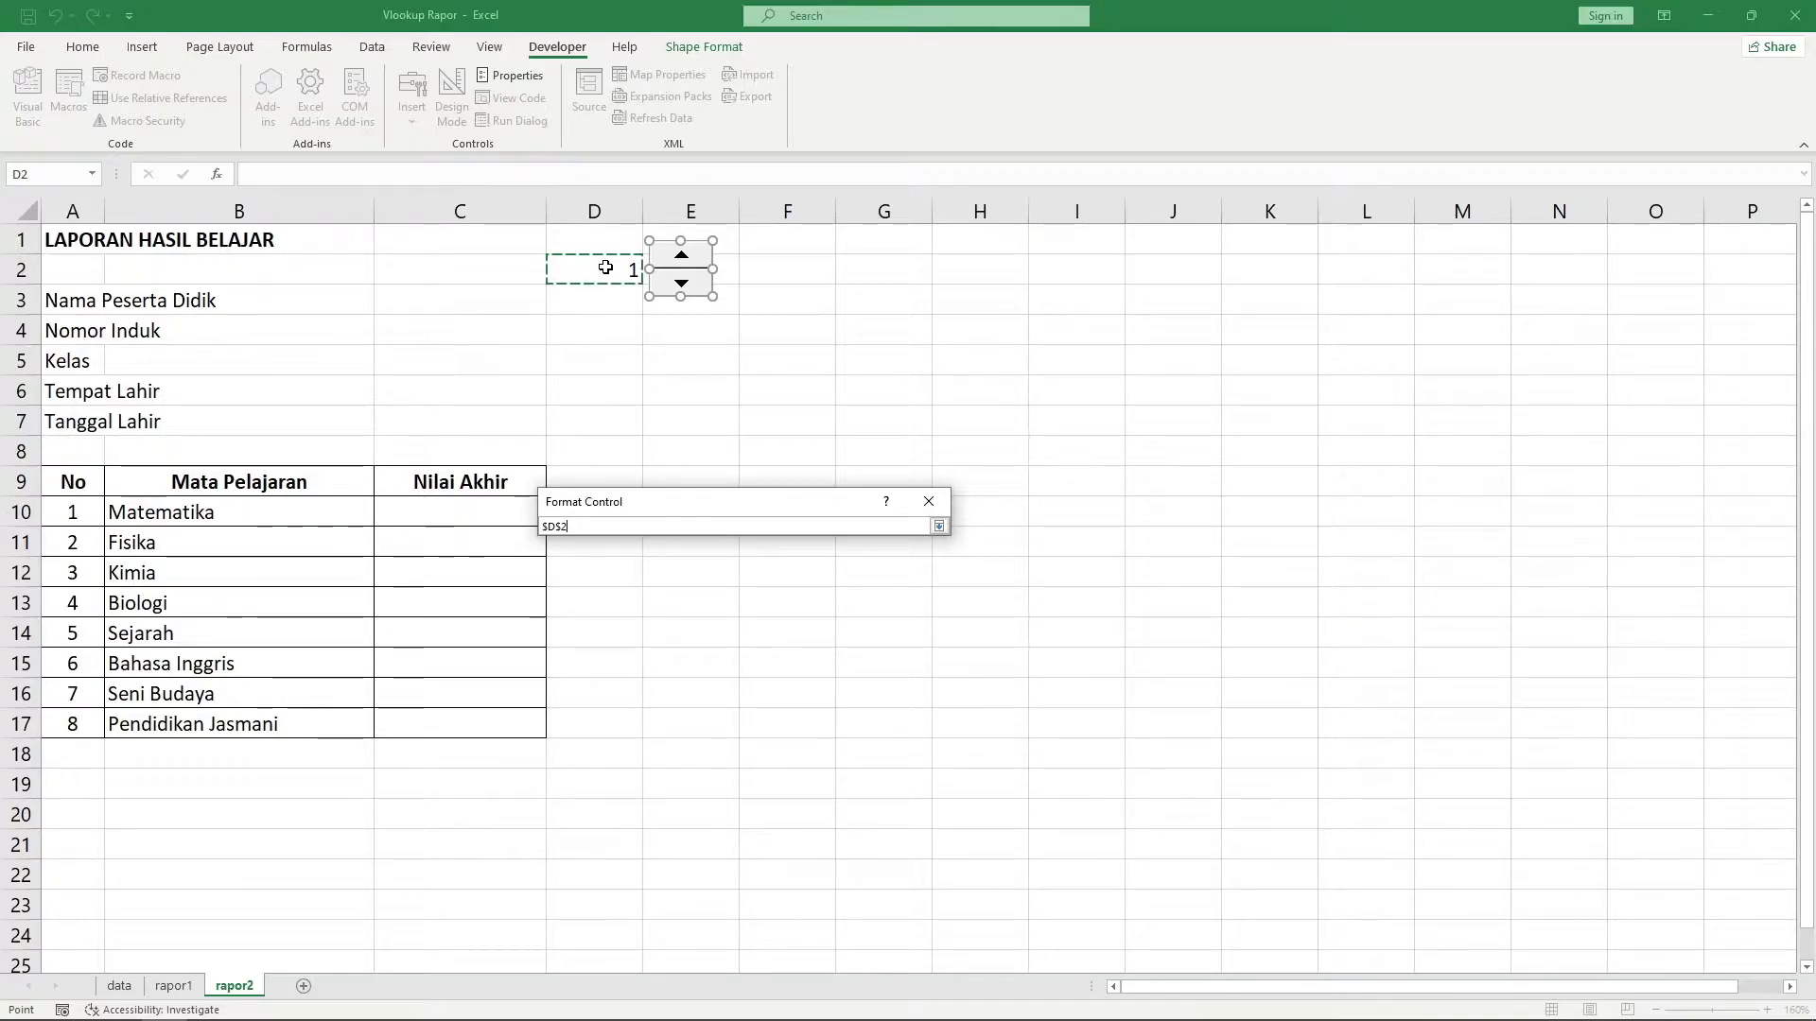
{"action": "key", "text": "Return"}
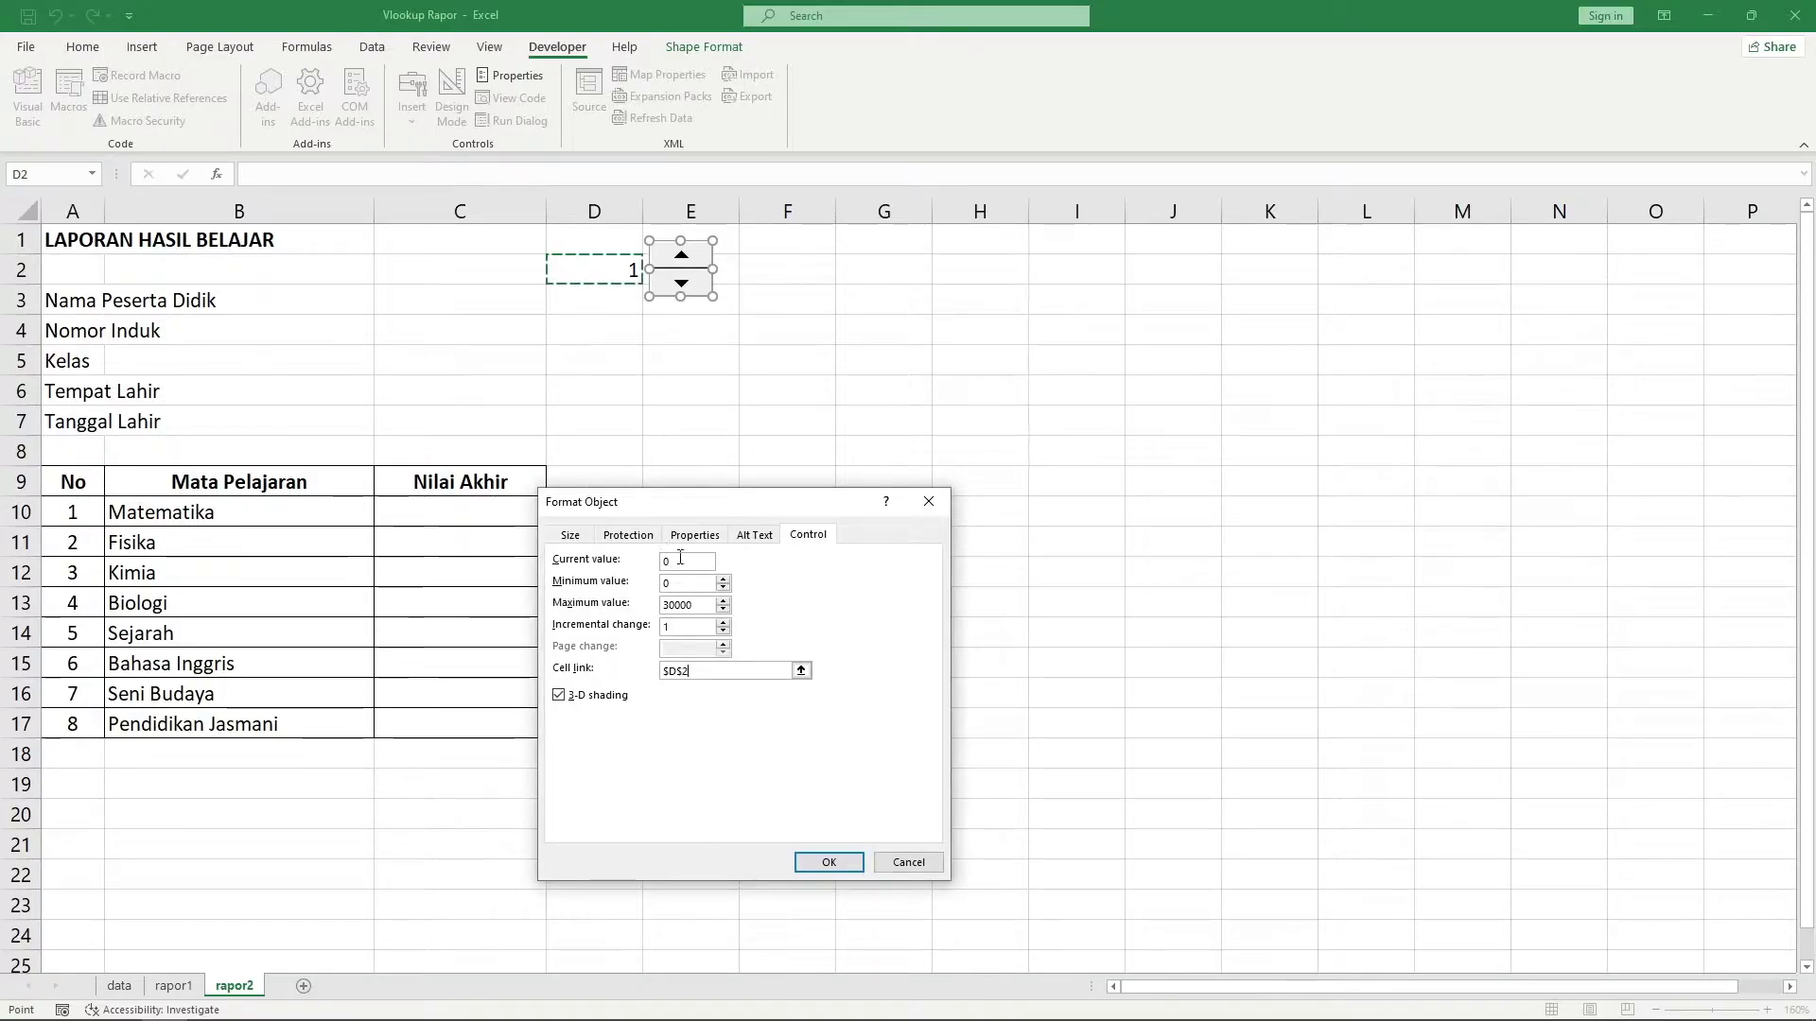
{"action": "key", "text": "Return"}
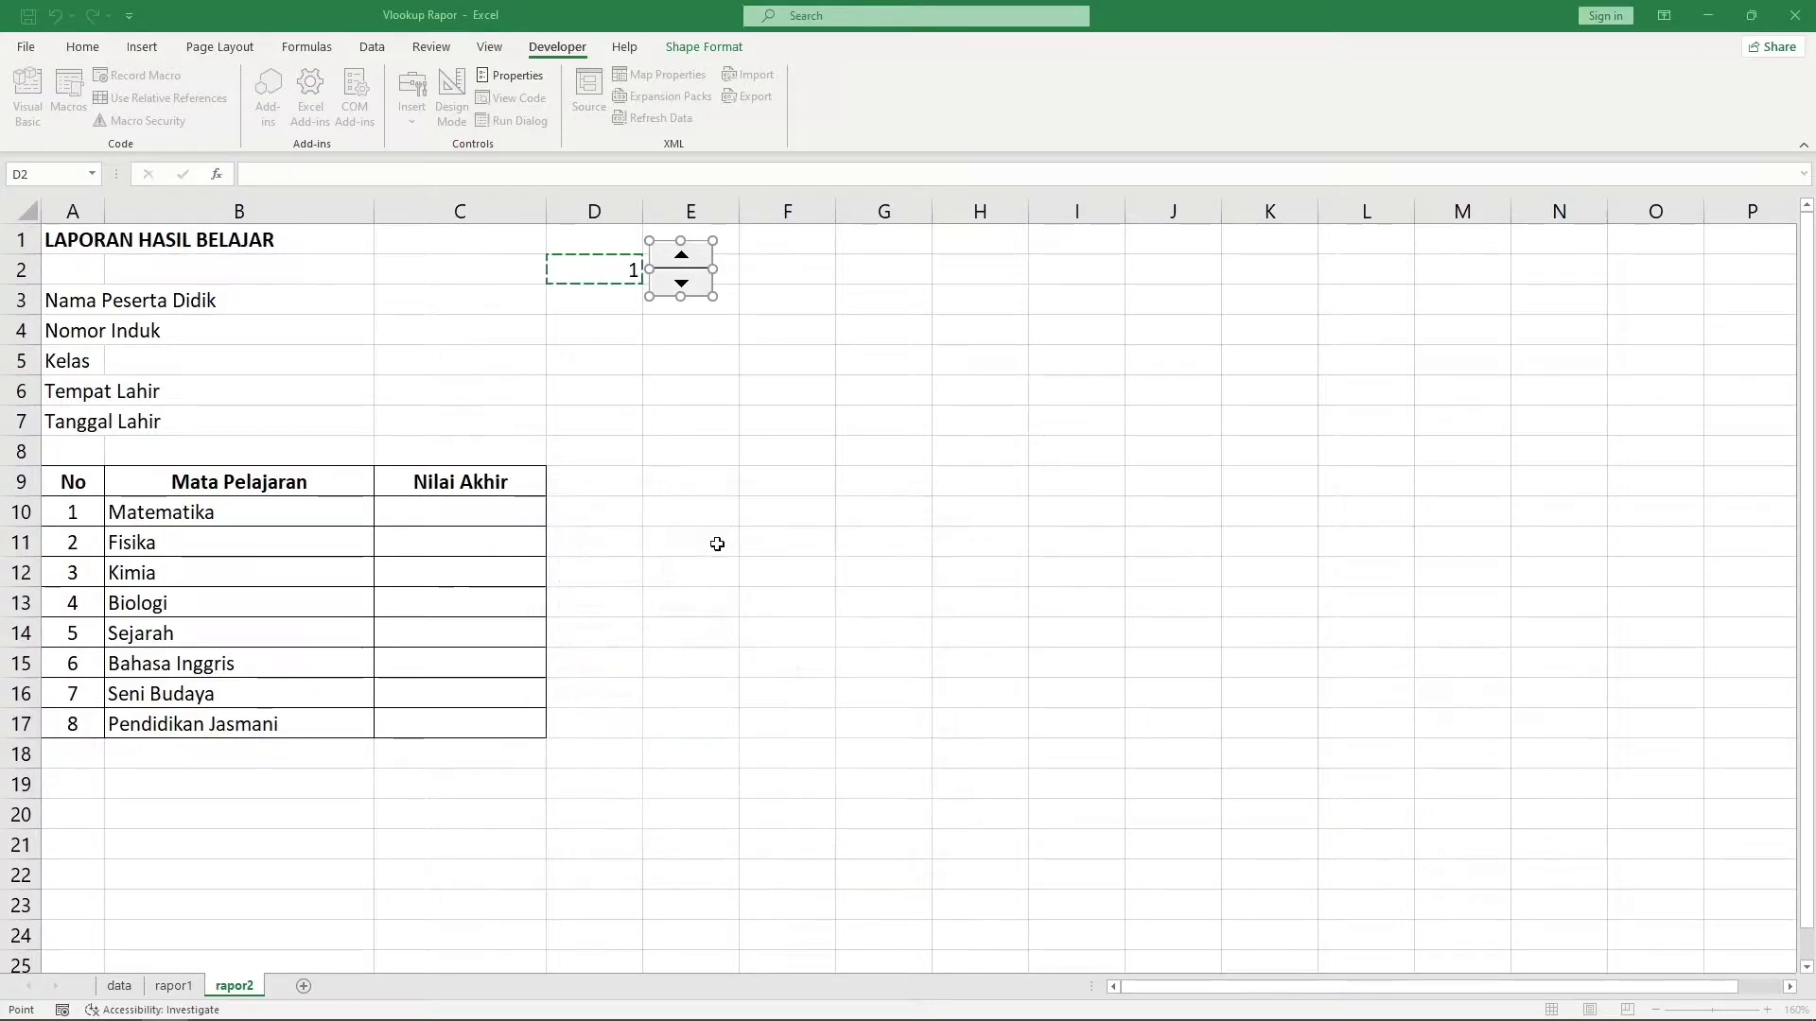
{"action": "key", "text": "Escape"}
{"action": "left_click", "coordinate": [683, 256]}
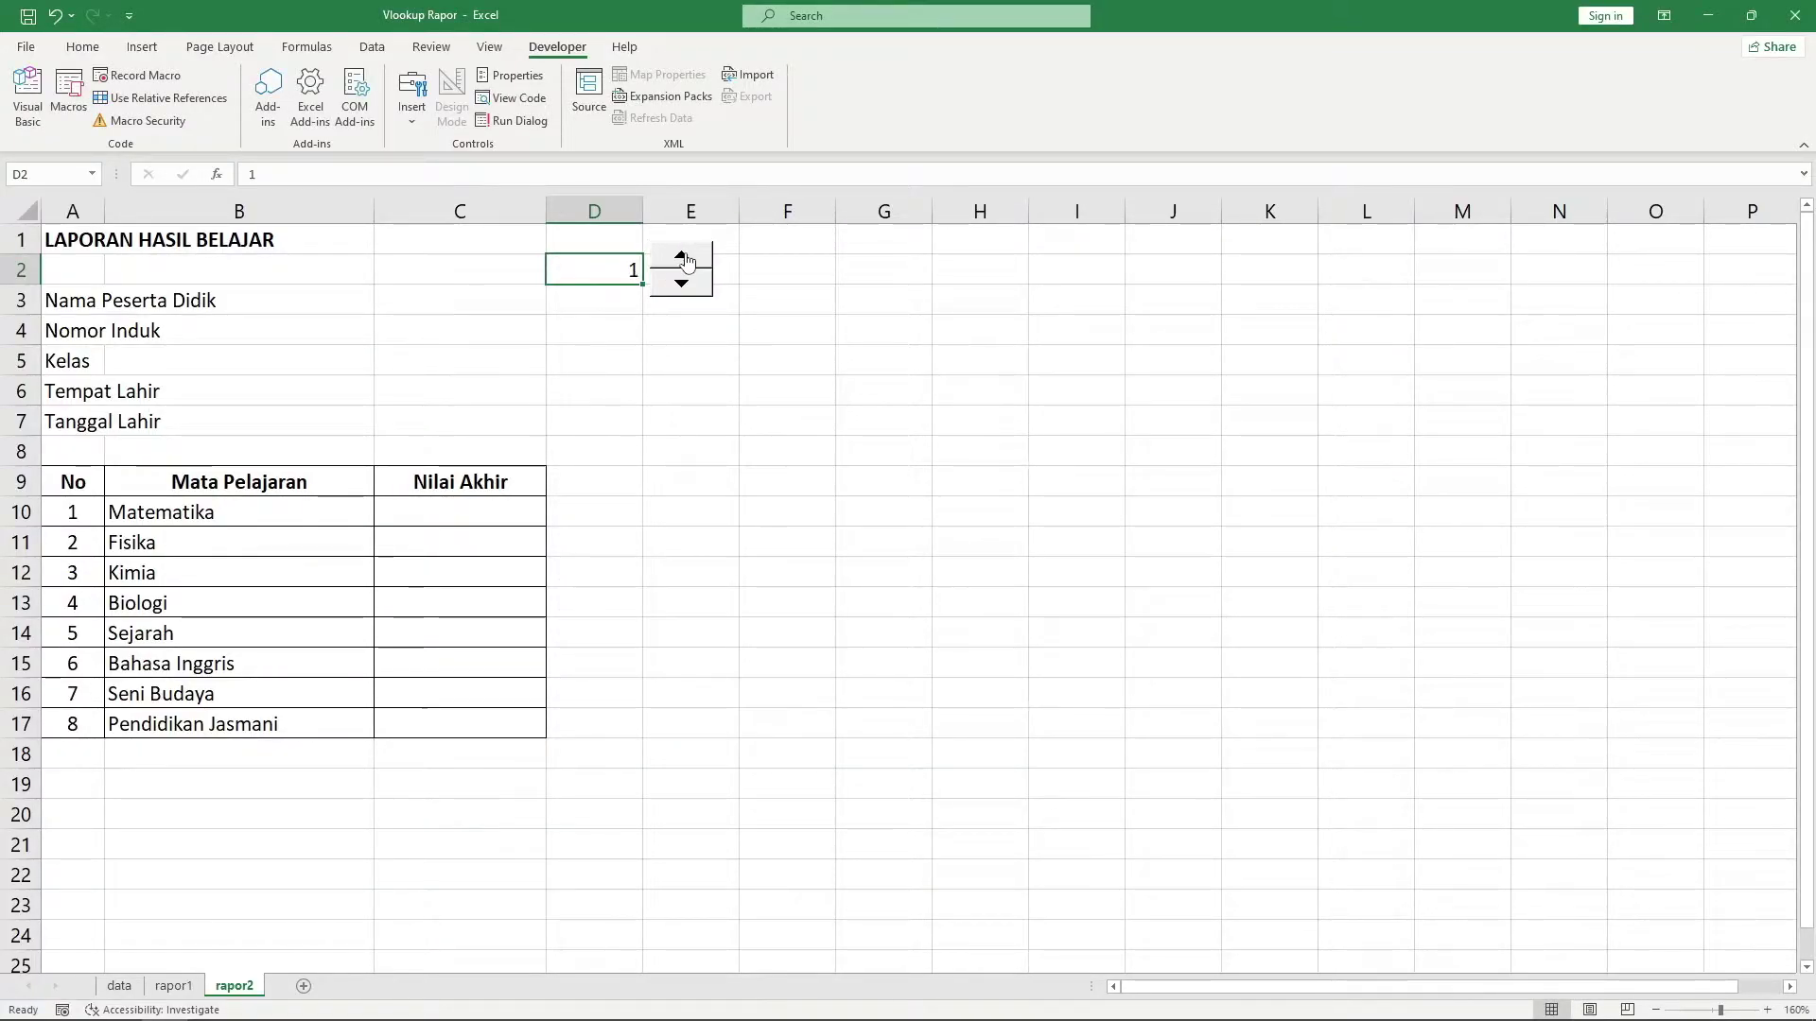
{"action": "left_click", "coordinate": [682, 256]}
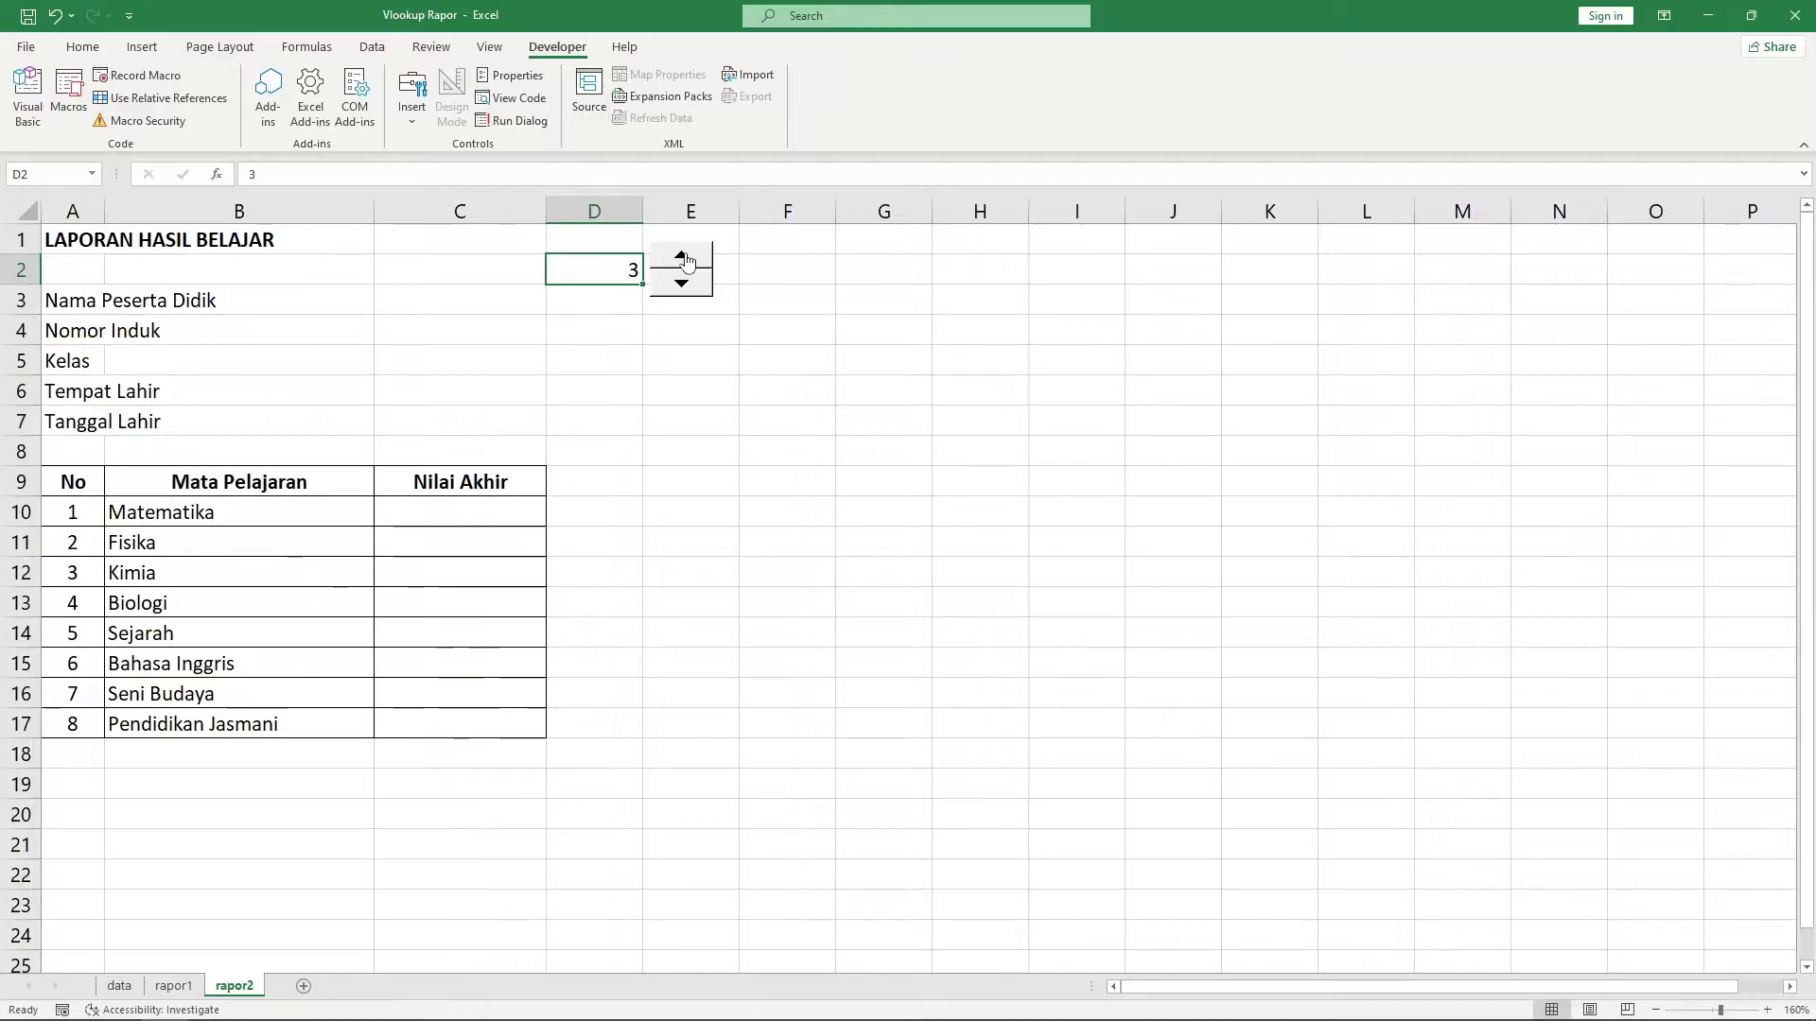
{"action": "left_click", "coordinate": [683, 256]}
{"action": "left_click", "coordinate": [690, 284]}
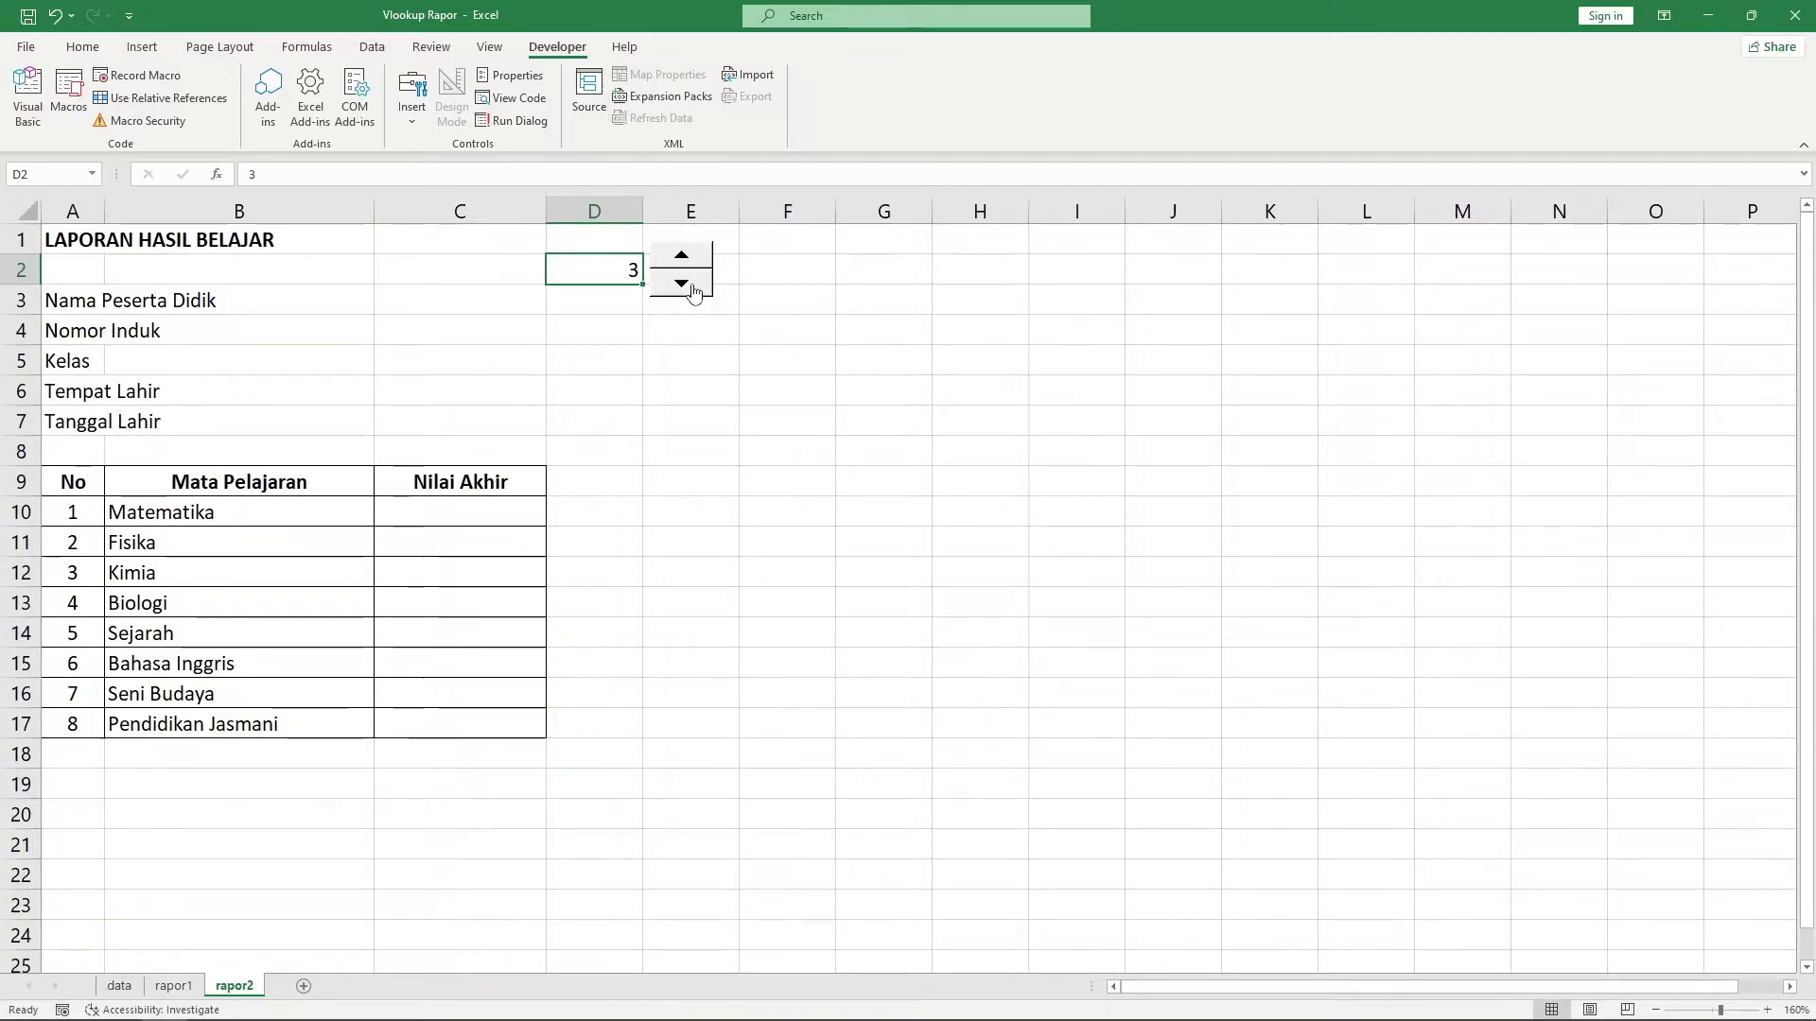
{"action": "left_click", "coordinate": [690, 284]}
{"action": "left_click", "coordinate": [689, 284]}
{"action": "left_click", "coordinate": [430, 294]}
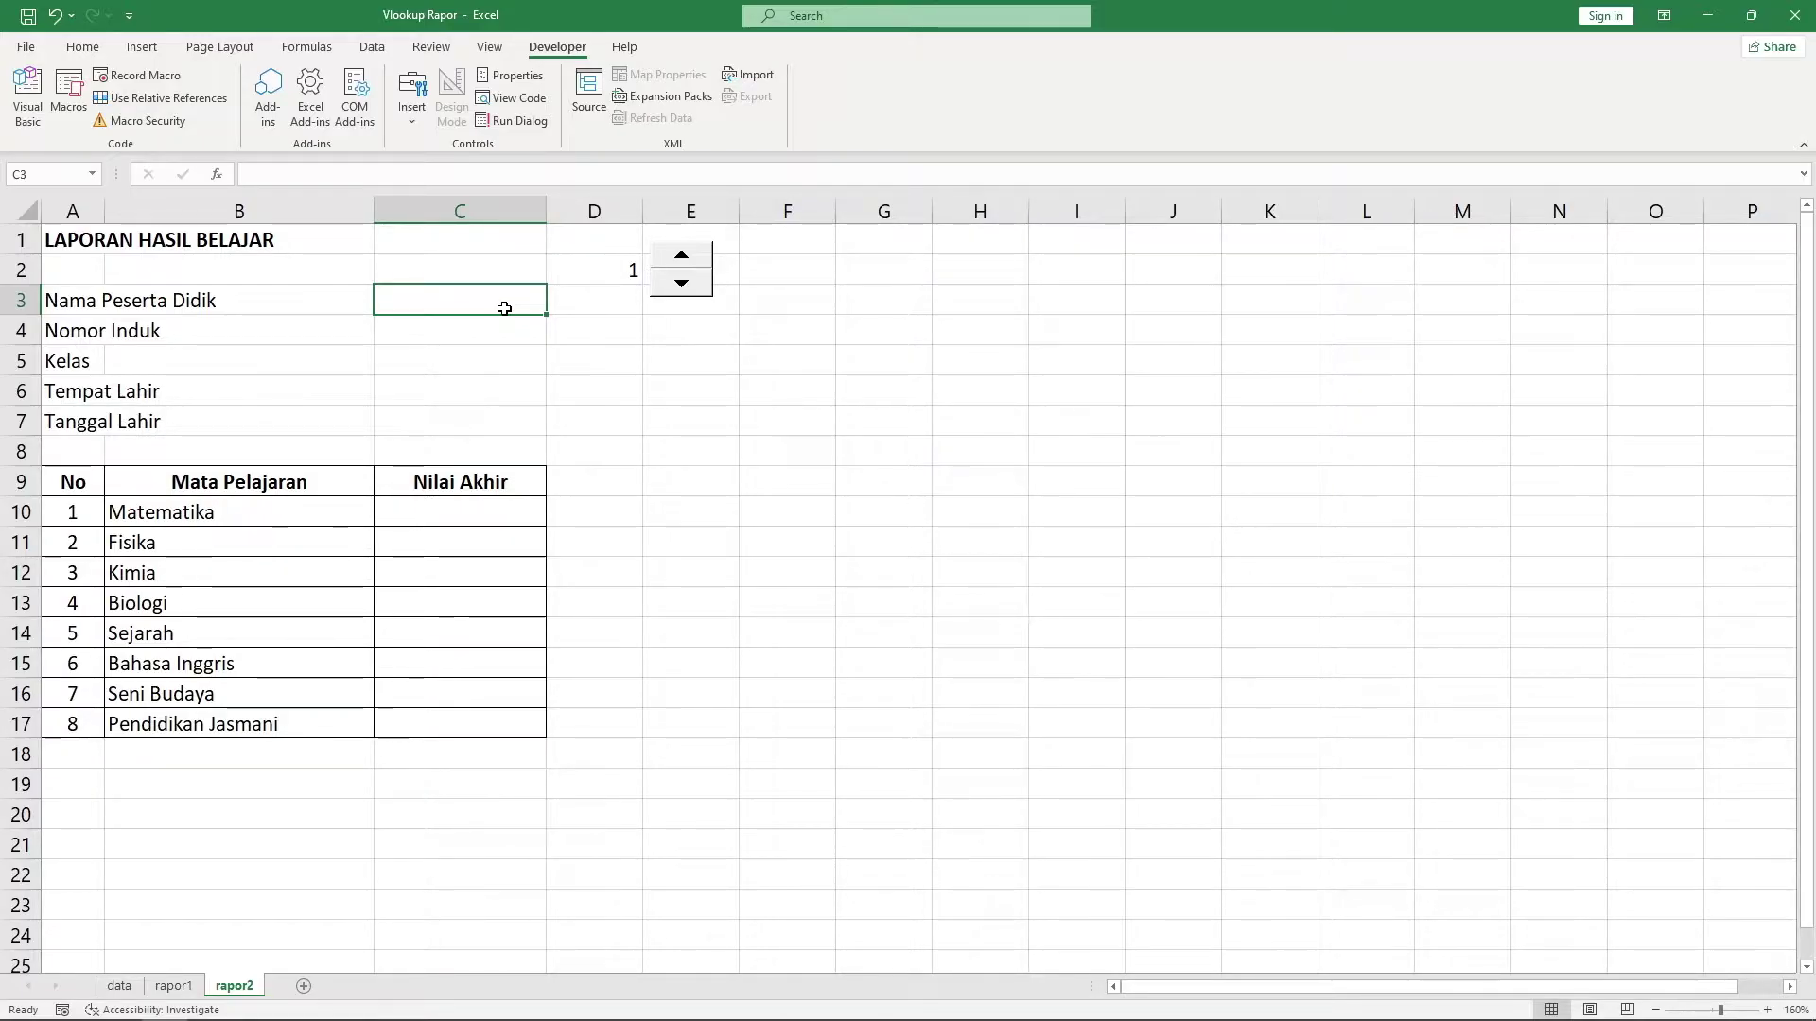
Enter =VLOOKUP($D$2;data!$A$2:$N$11;3;FALSE) in C3 so it shows the student name Andi
{"action": "type", "text": "="}
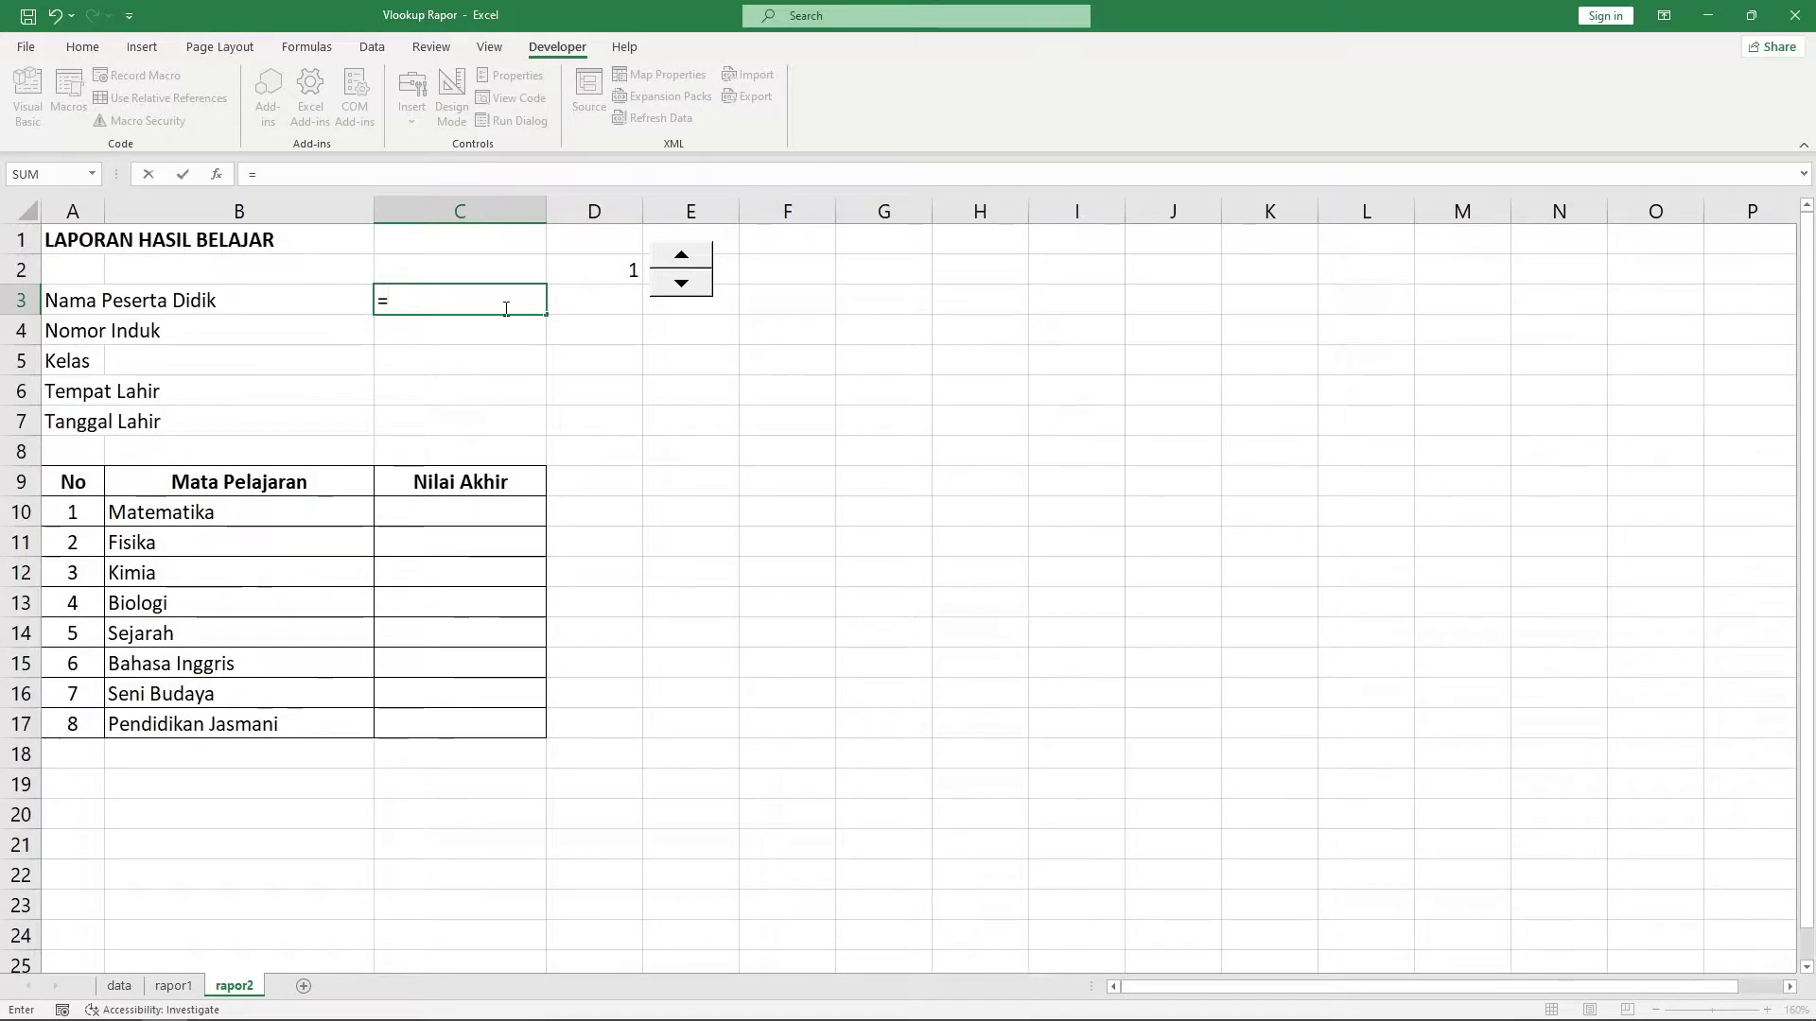
{"action": "type", "text": "vlookup("}
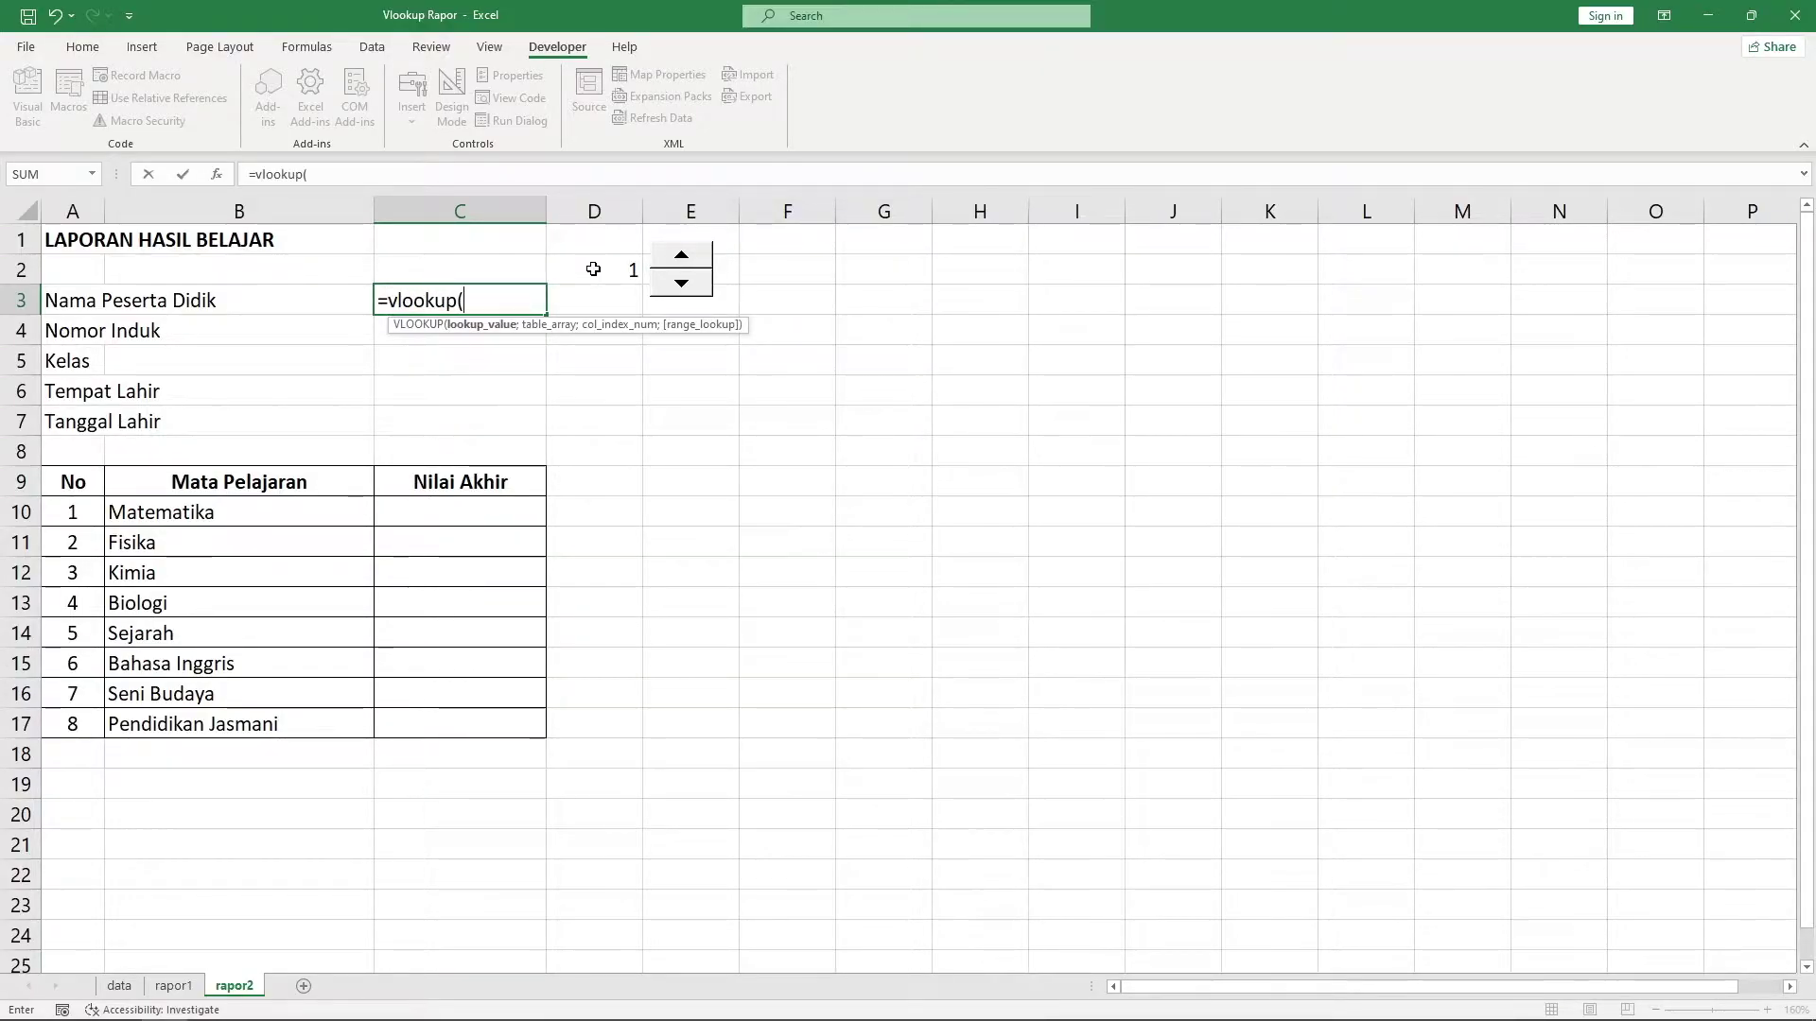
{"action": "left_click", "coordinate": [593, 270]}
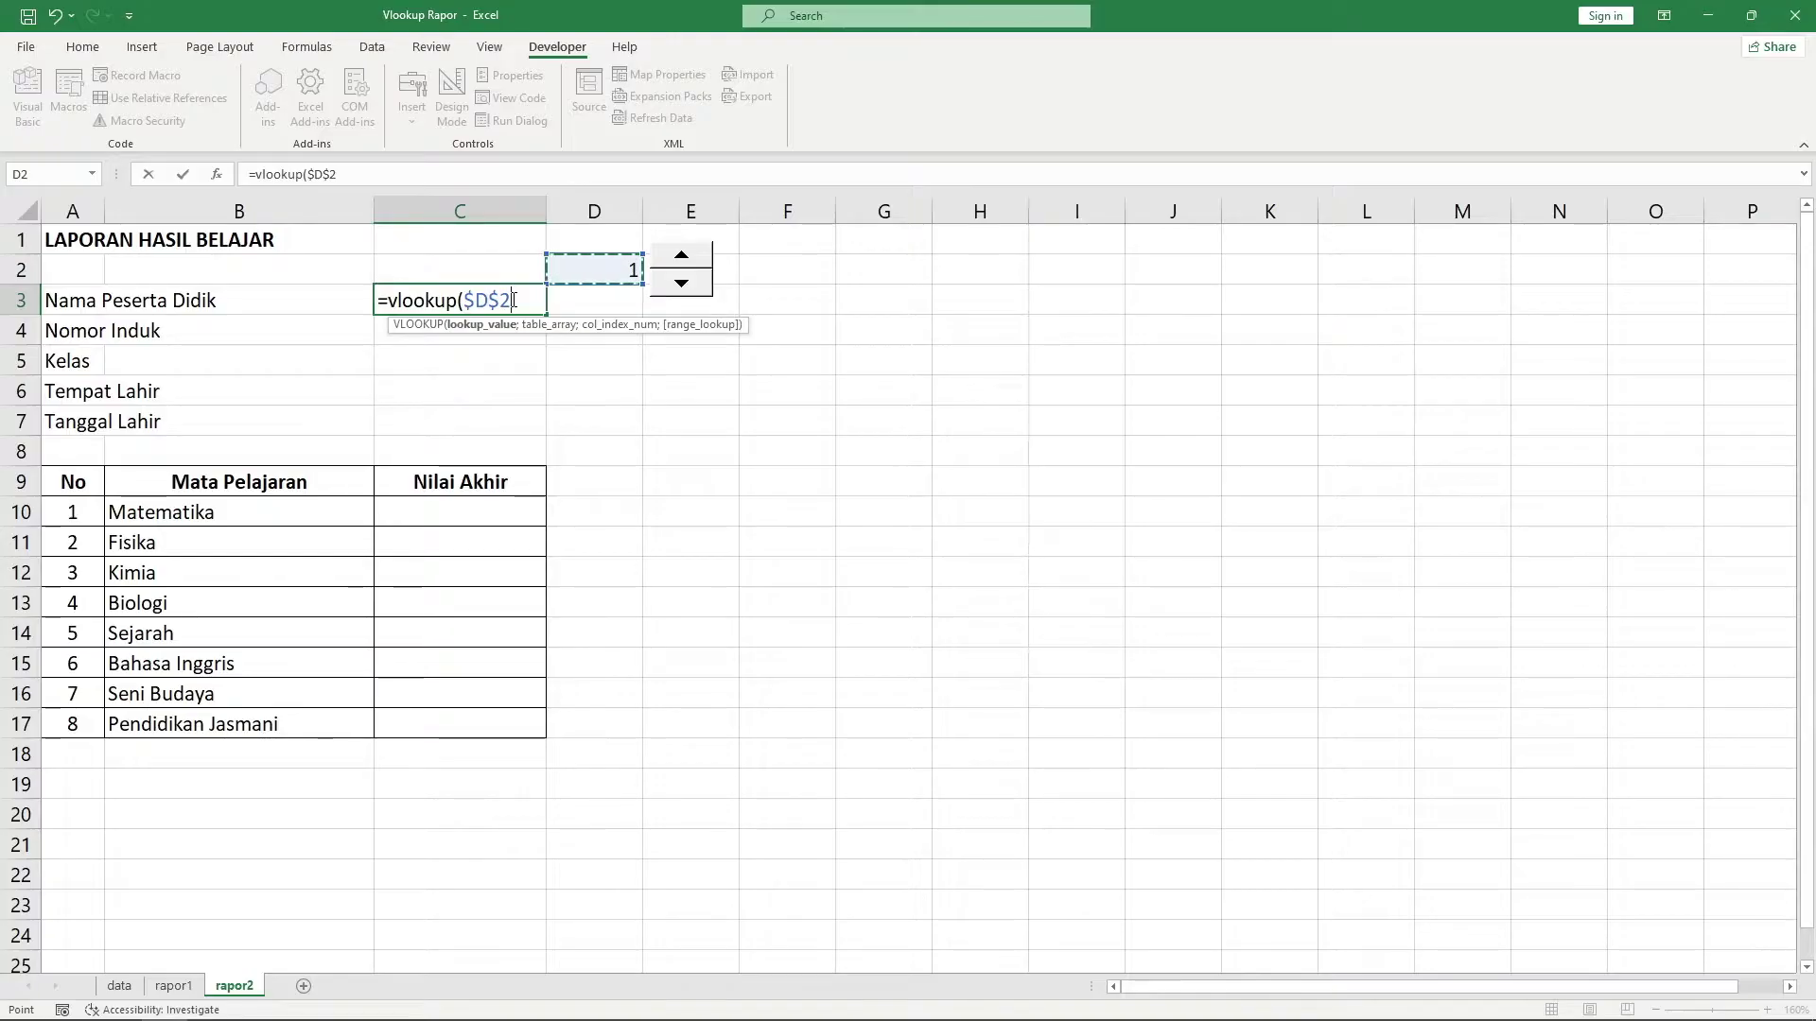
{"action": "type", "text": ";"}
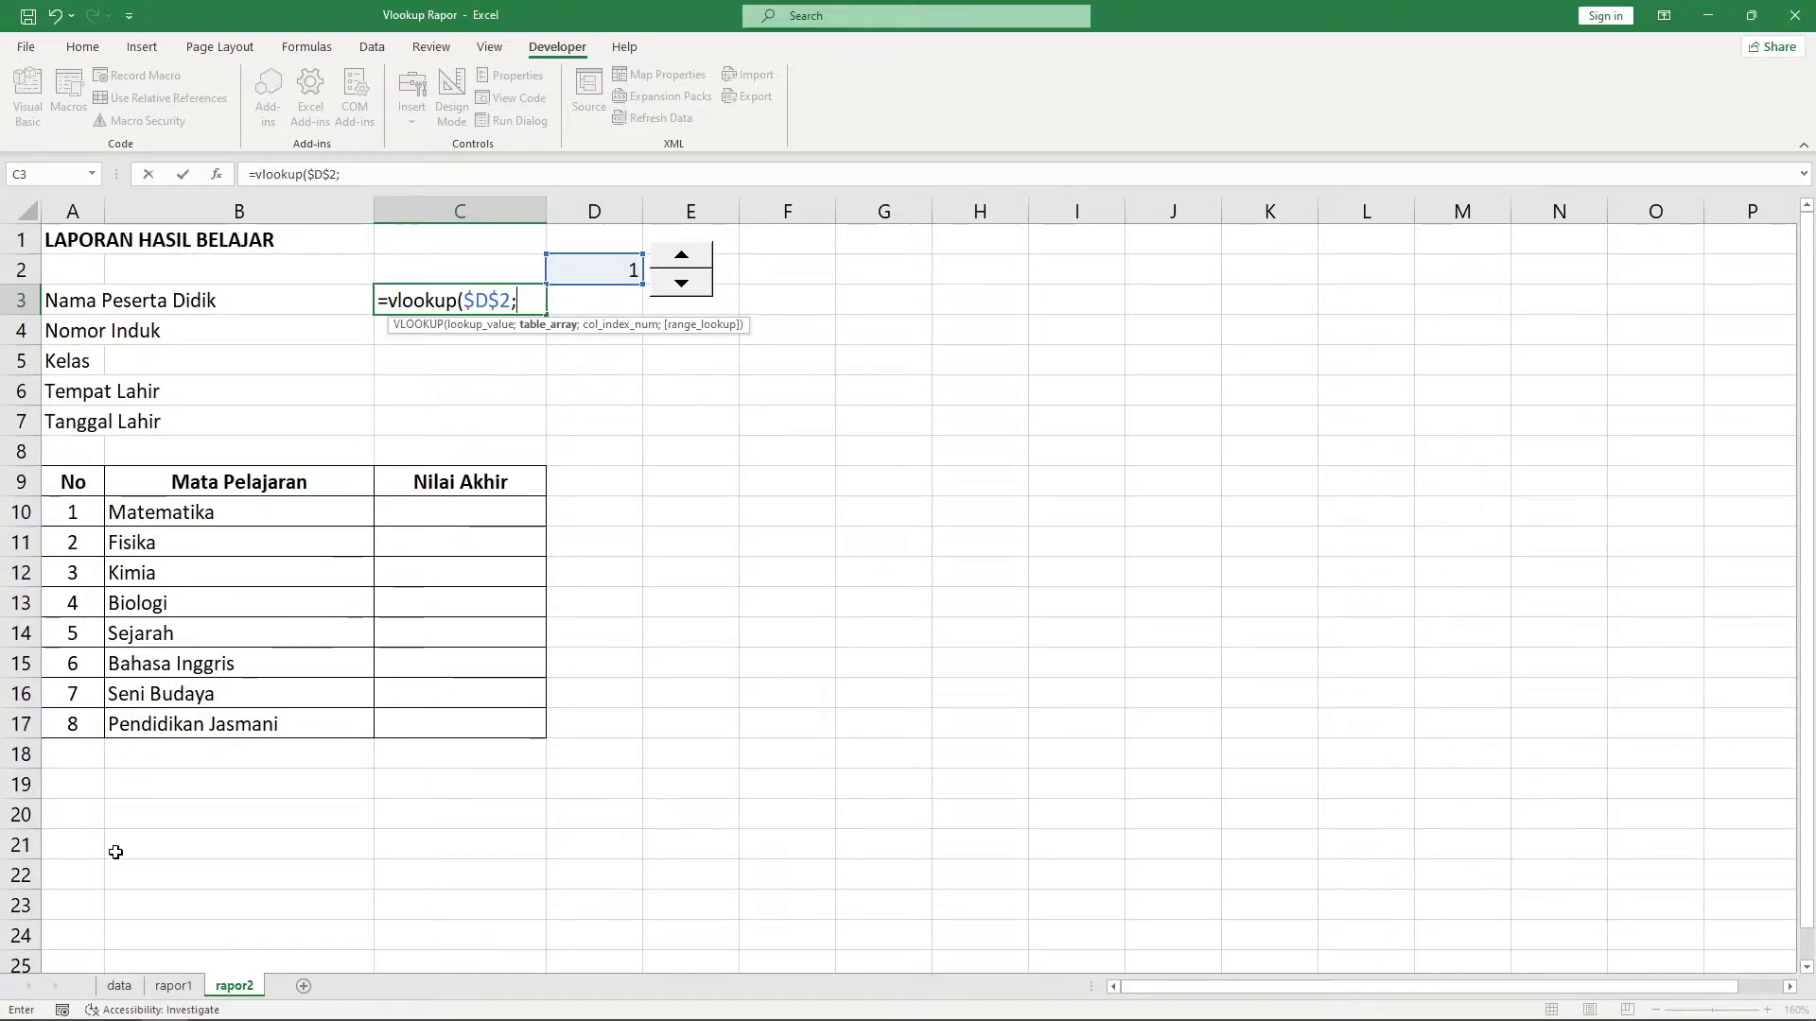
{"action": "left_click", "coordinate": [119, 986]}
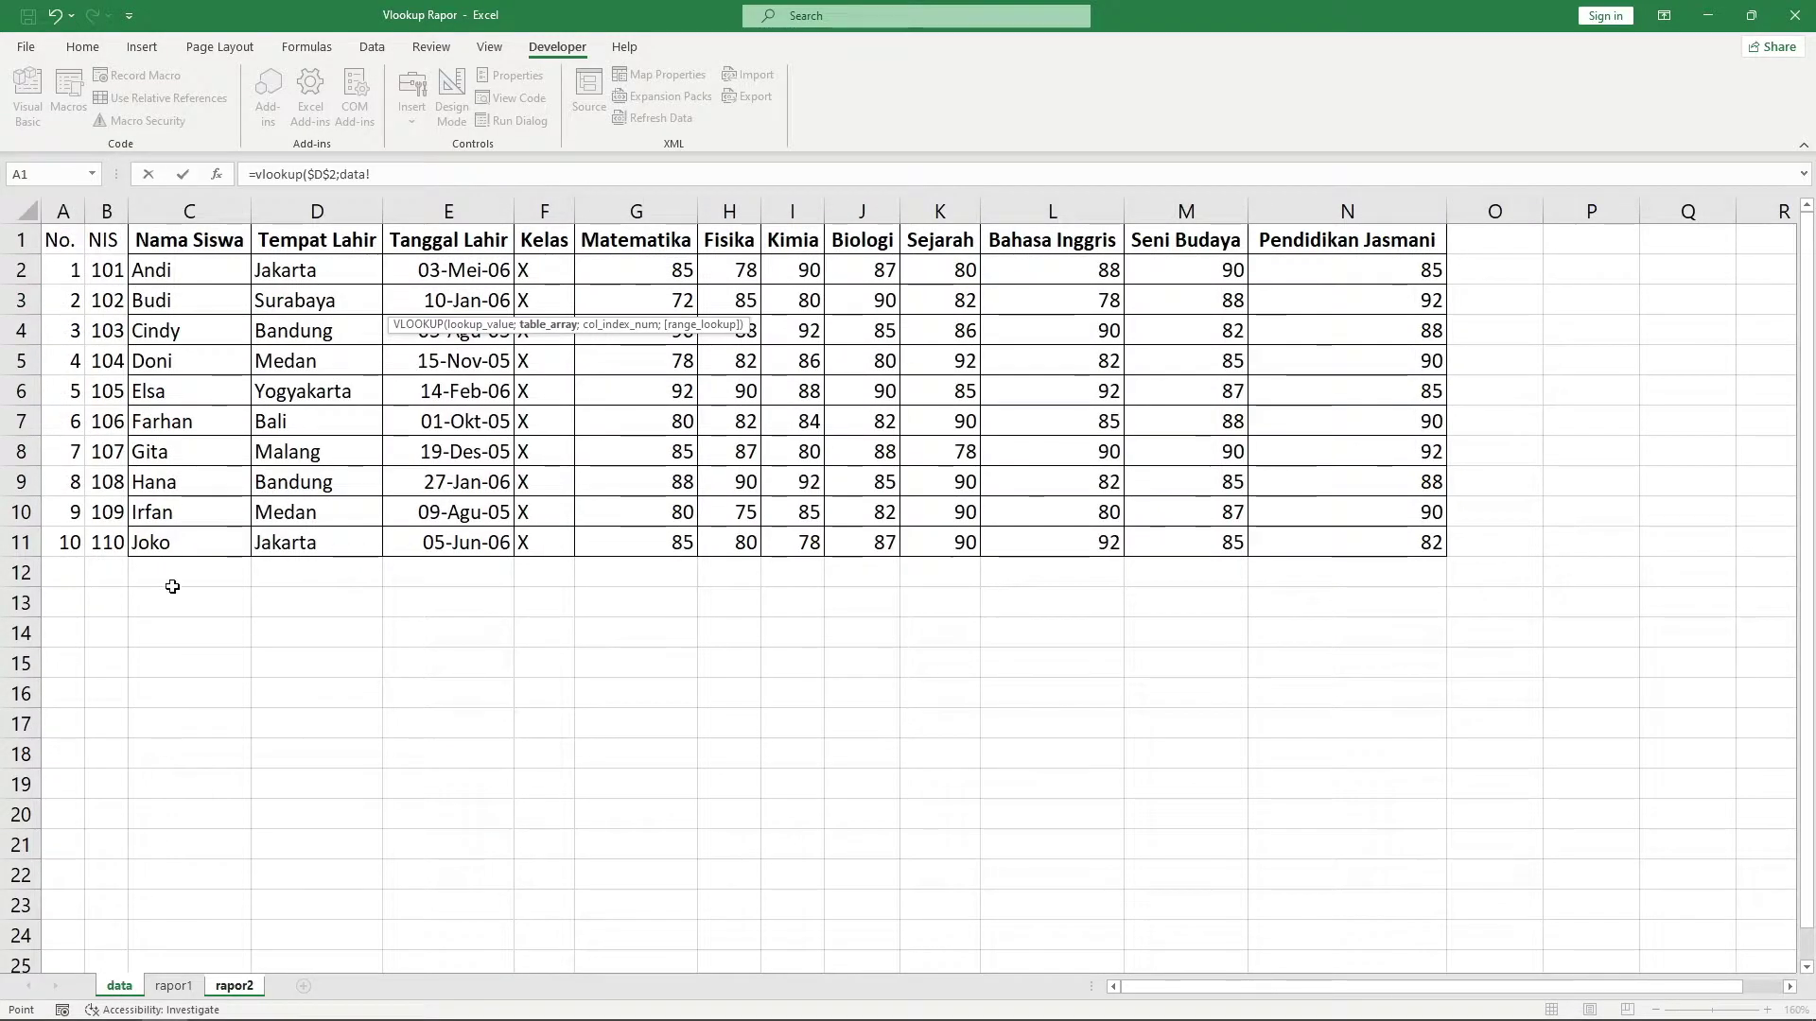
{"action": "left_click", "coordinate": [65, 271]}
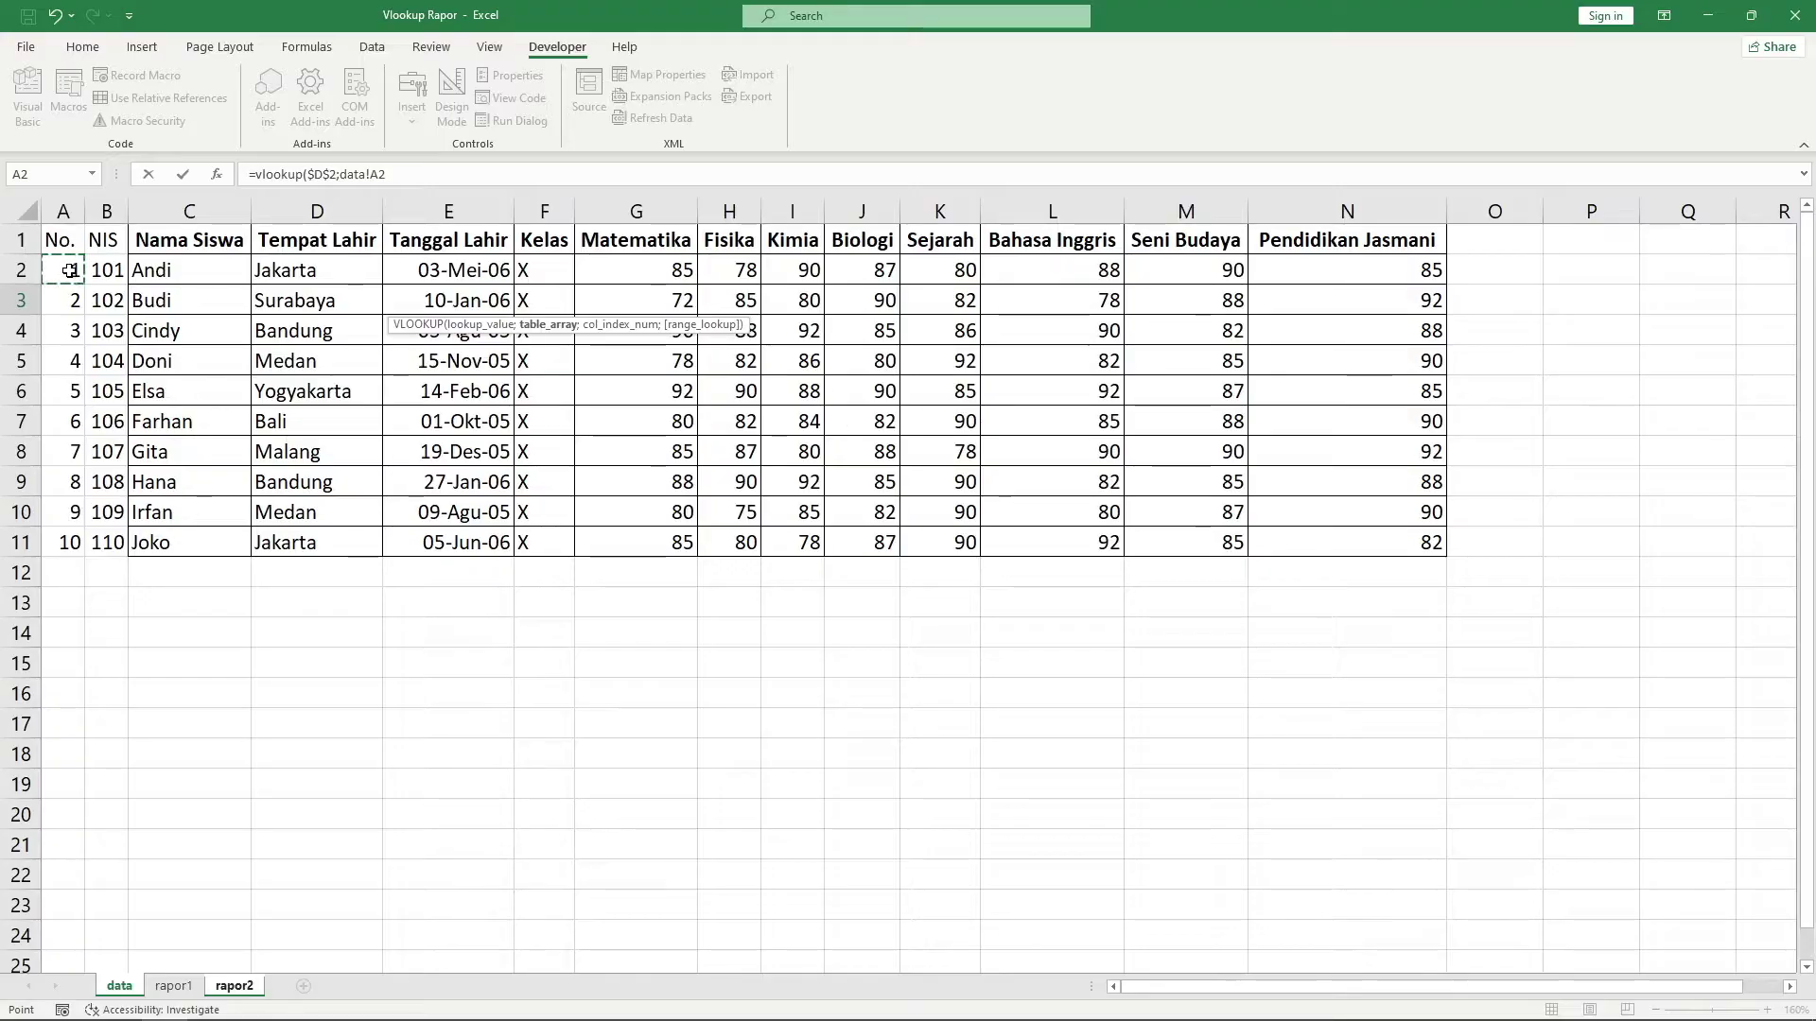
{"action": "left_click_drag", "start_coordinate": [67, 270], "coordinate": [1419, 537]}
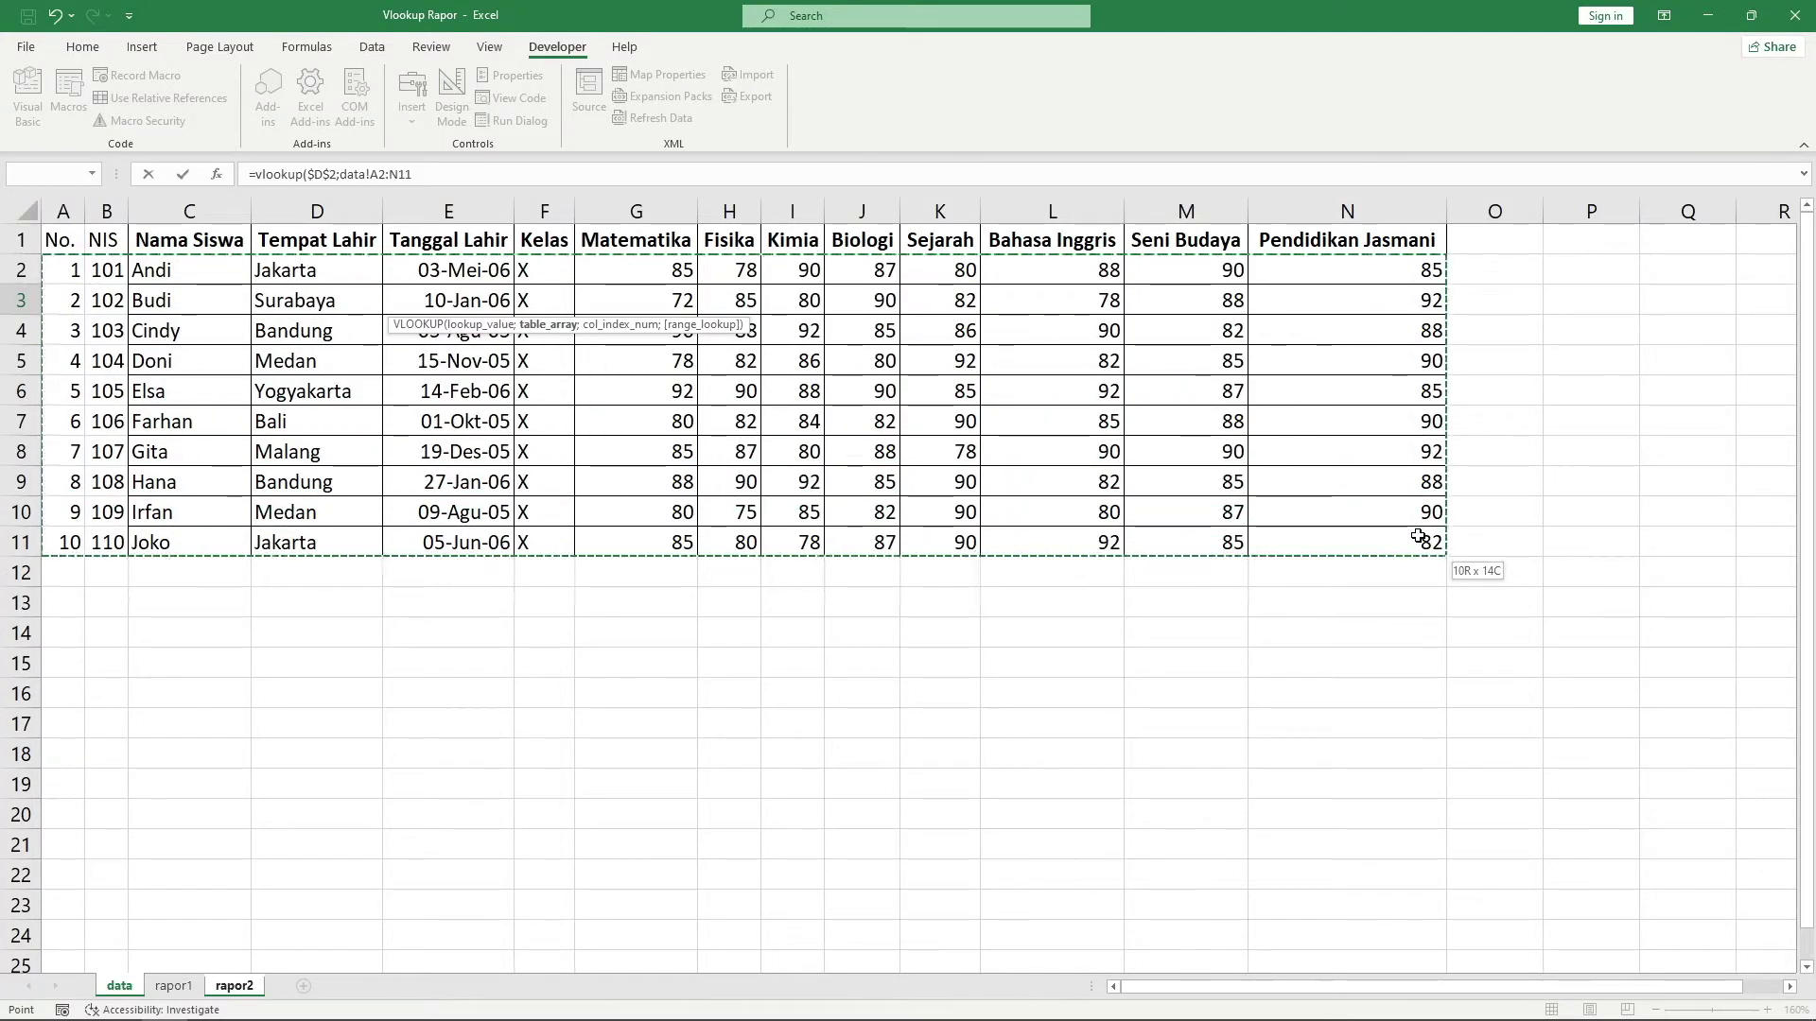
{"action": "left_click_drag", "start_coordinate": [1419, 537], "coordinate": [1426, 541]}
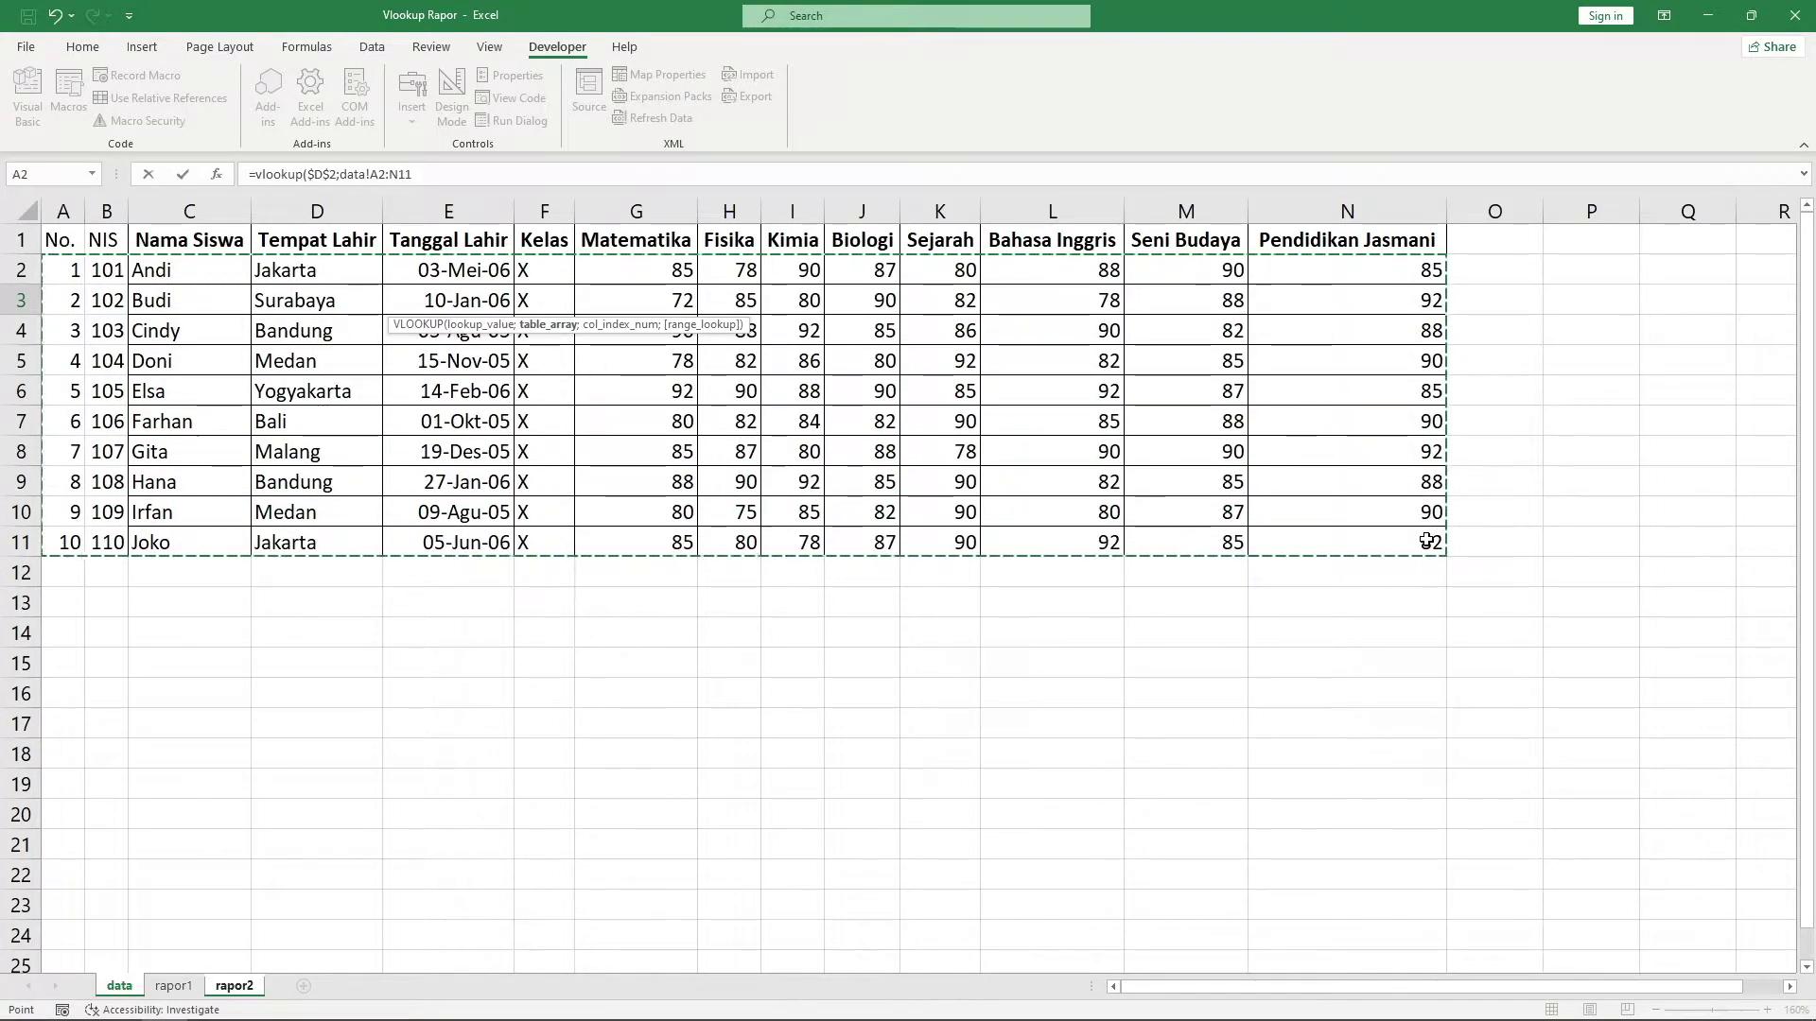
{"action": "key", "text": "F4"}
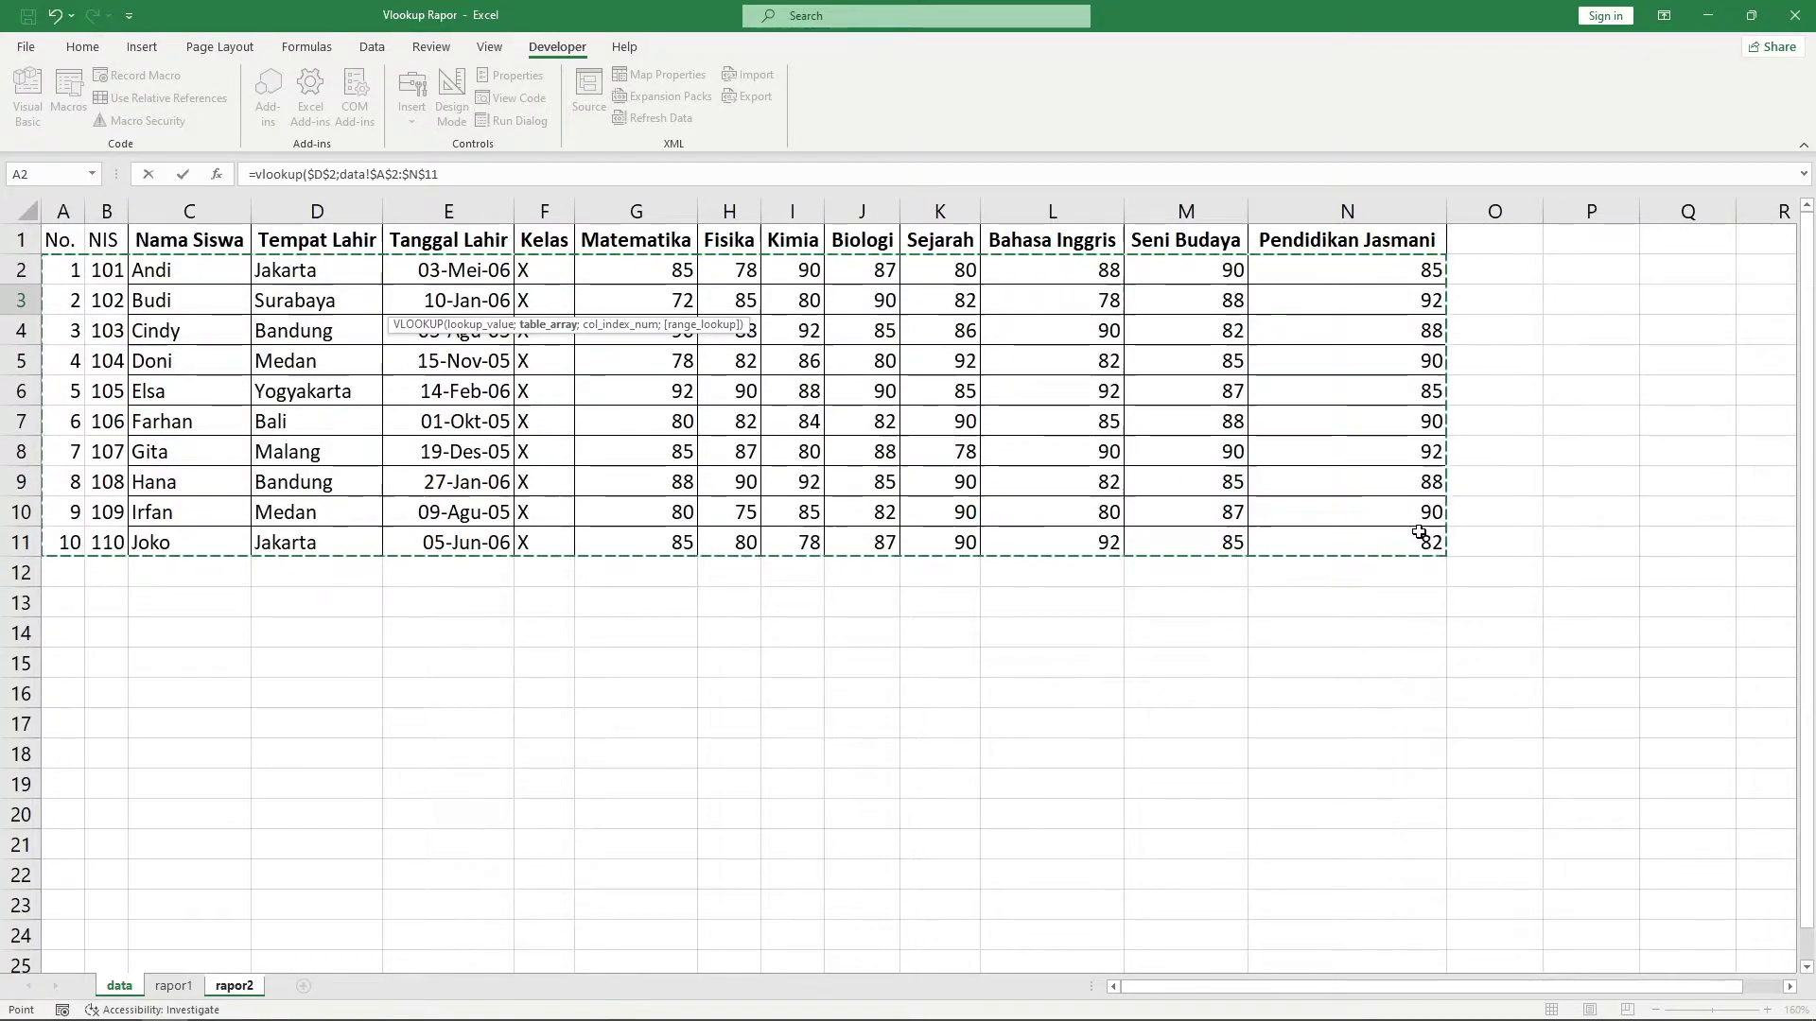
{"action": "type", "text": ";3"}
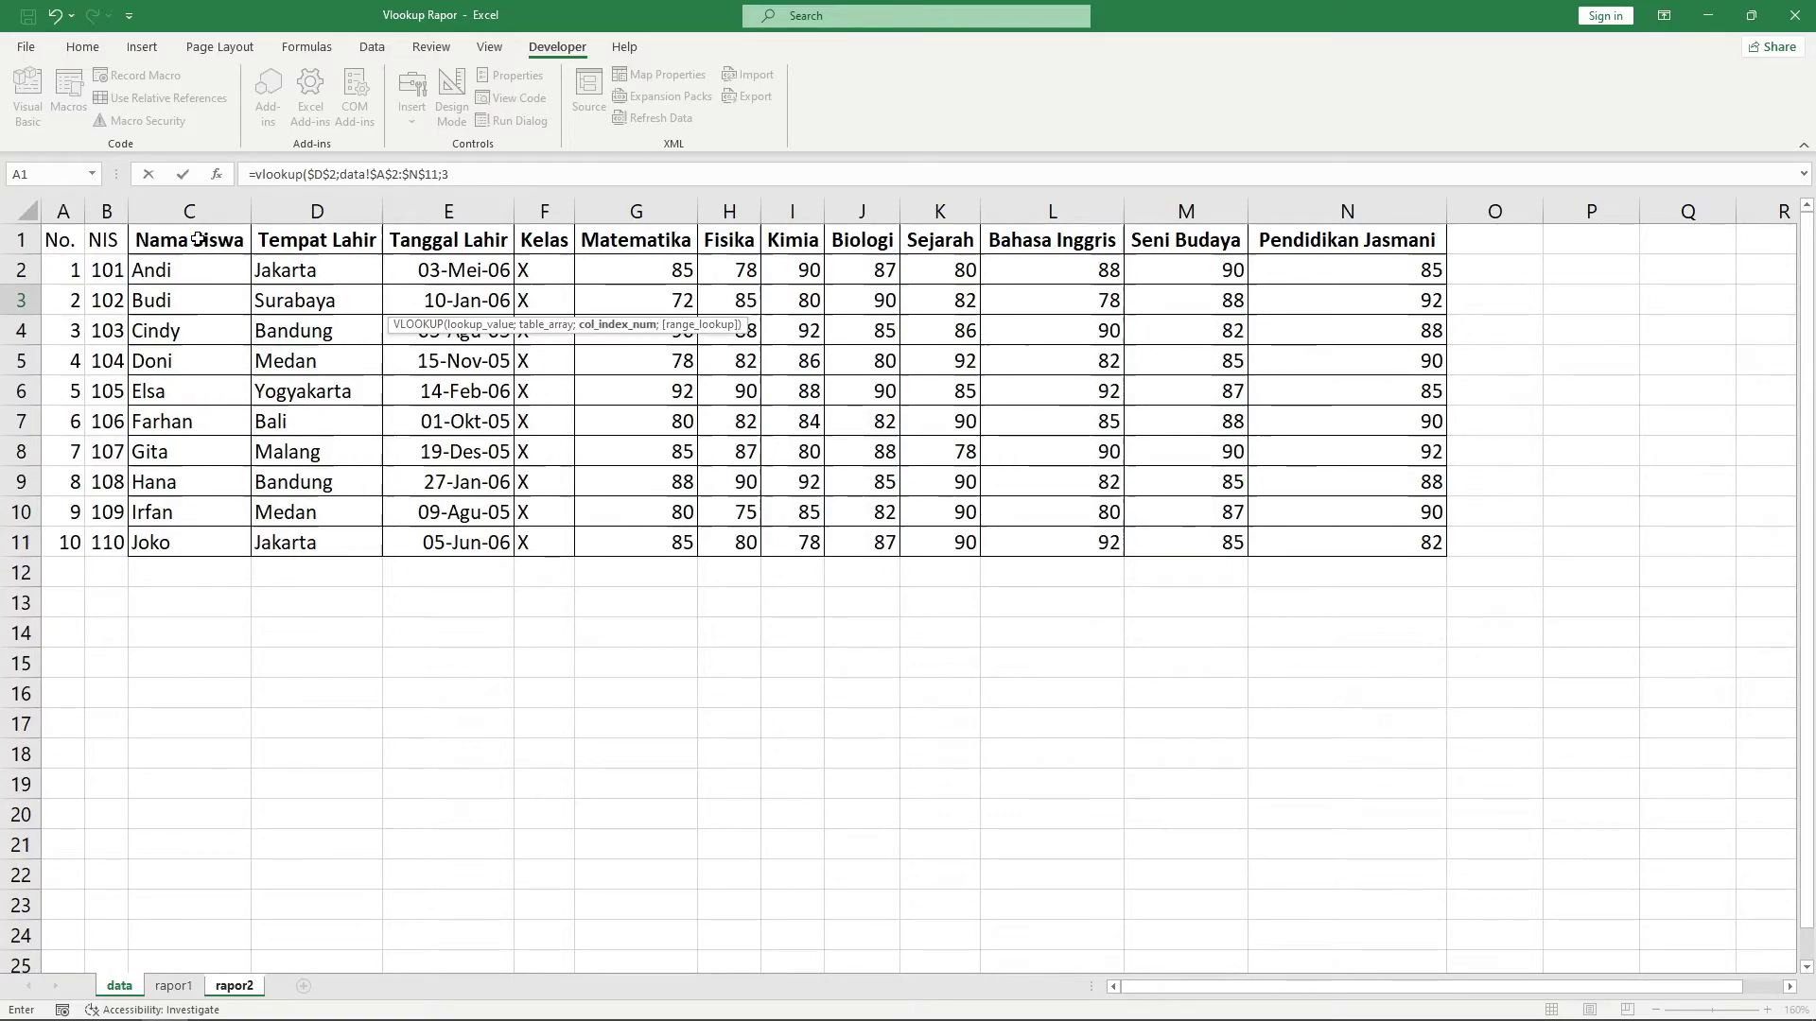
{"action": "type", "text": ";fa"}
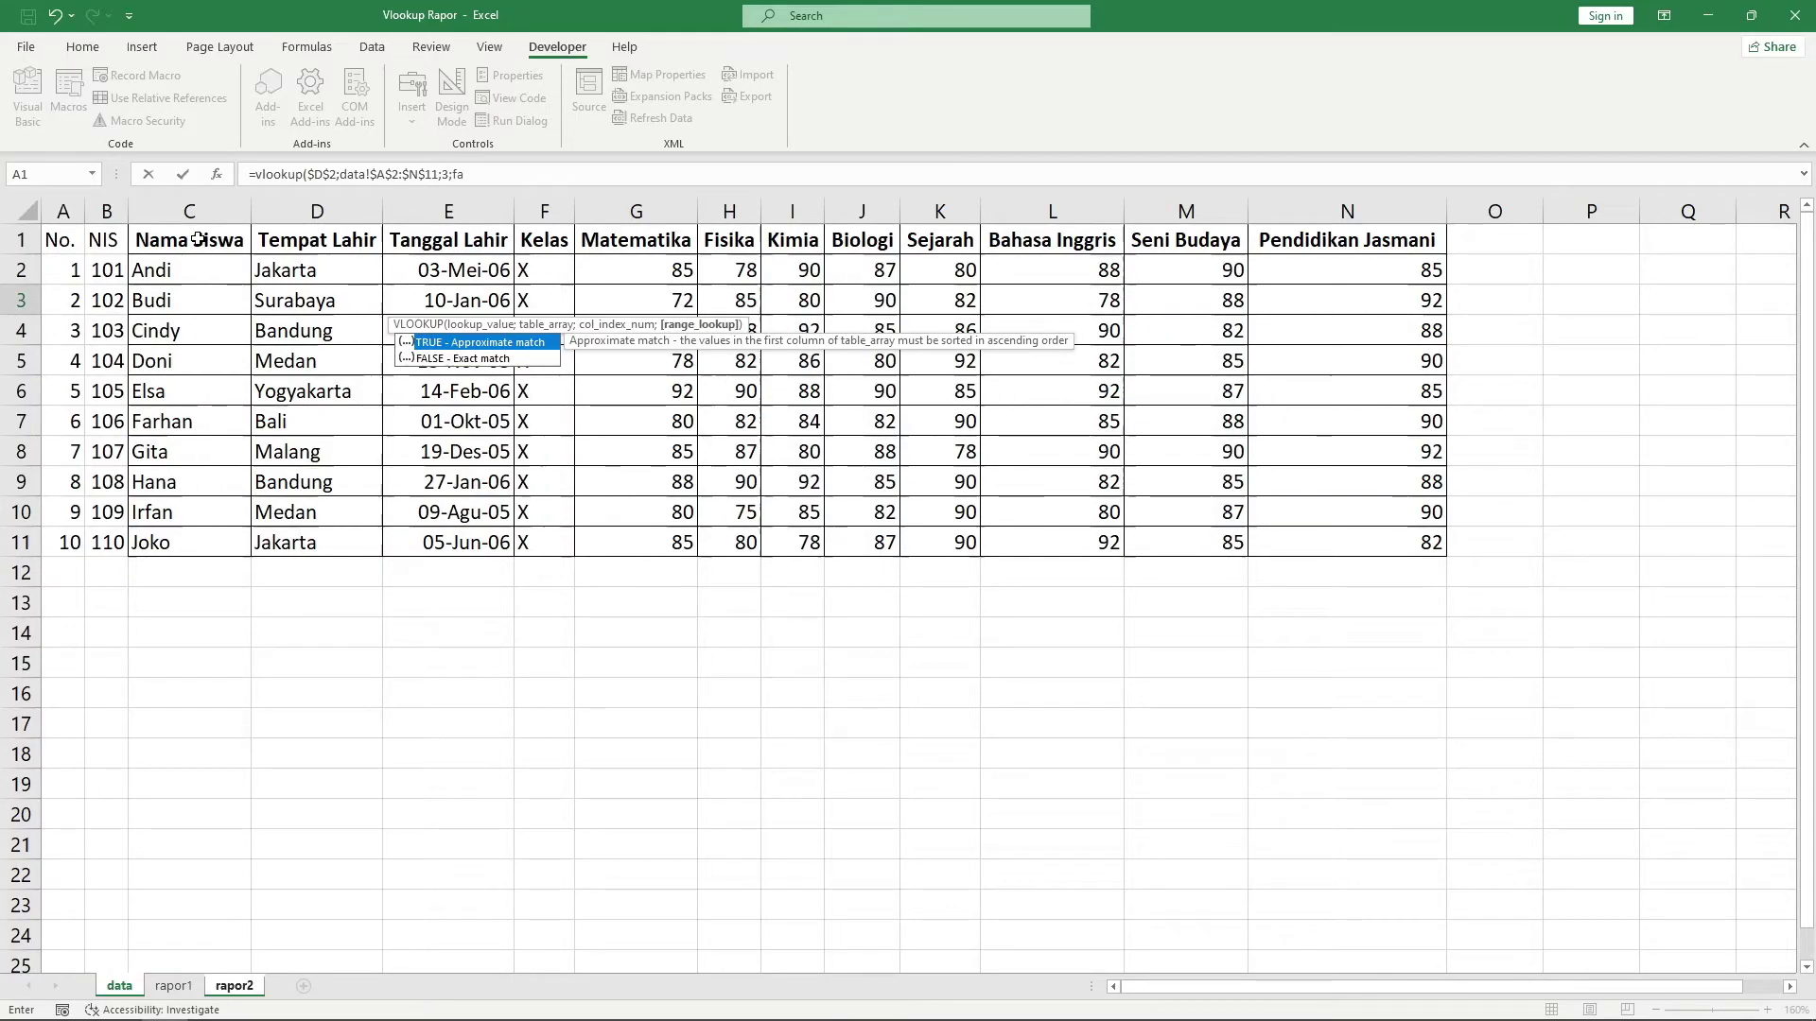
{"action": "type", "text": "lse)"}
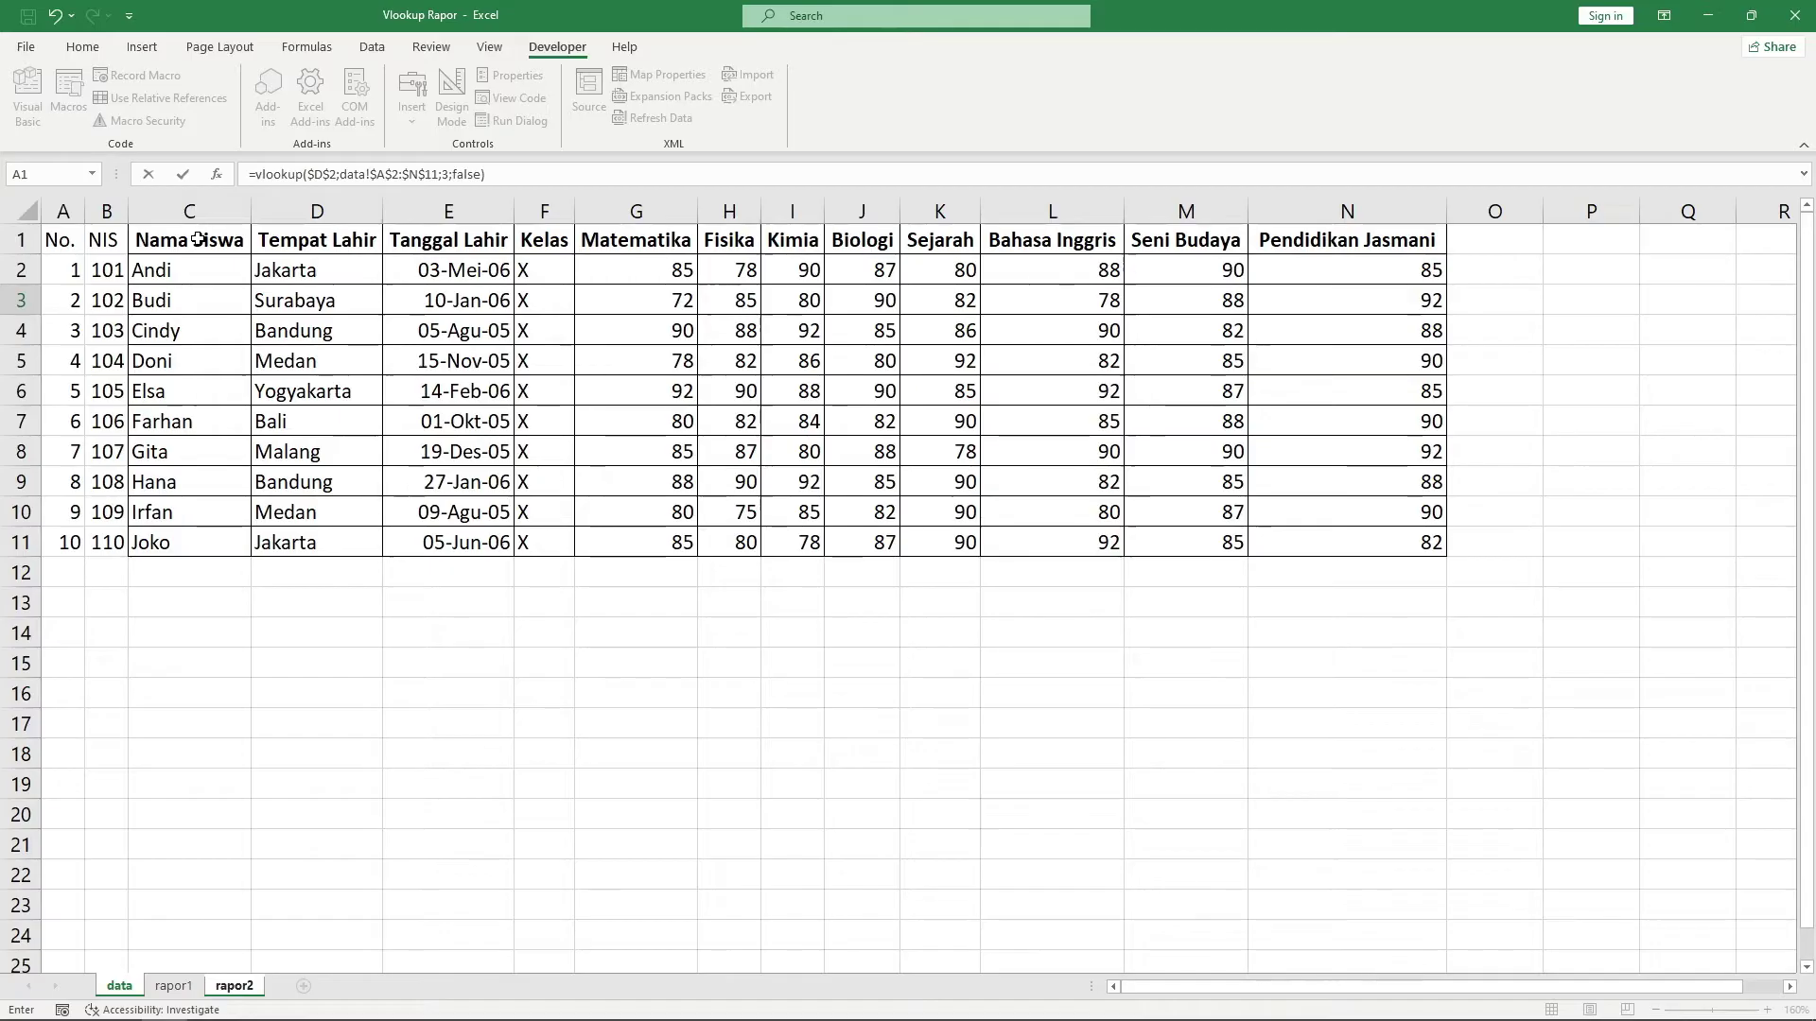
{"action": "key", "text": "Return"}
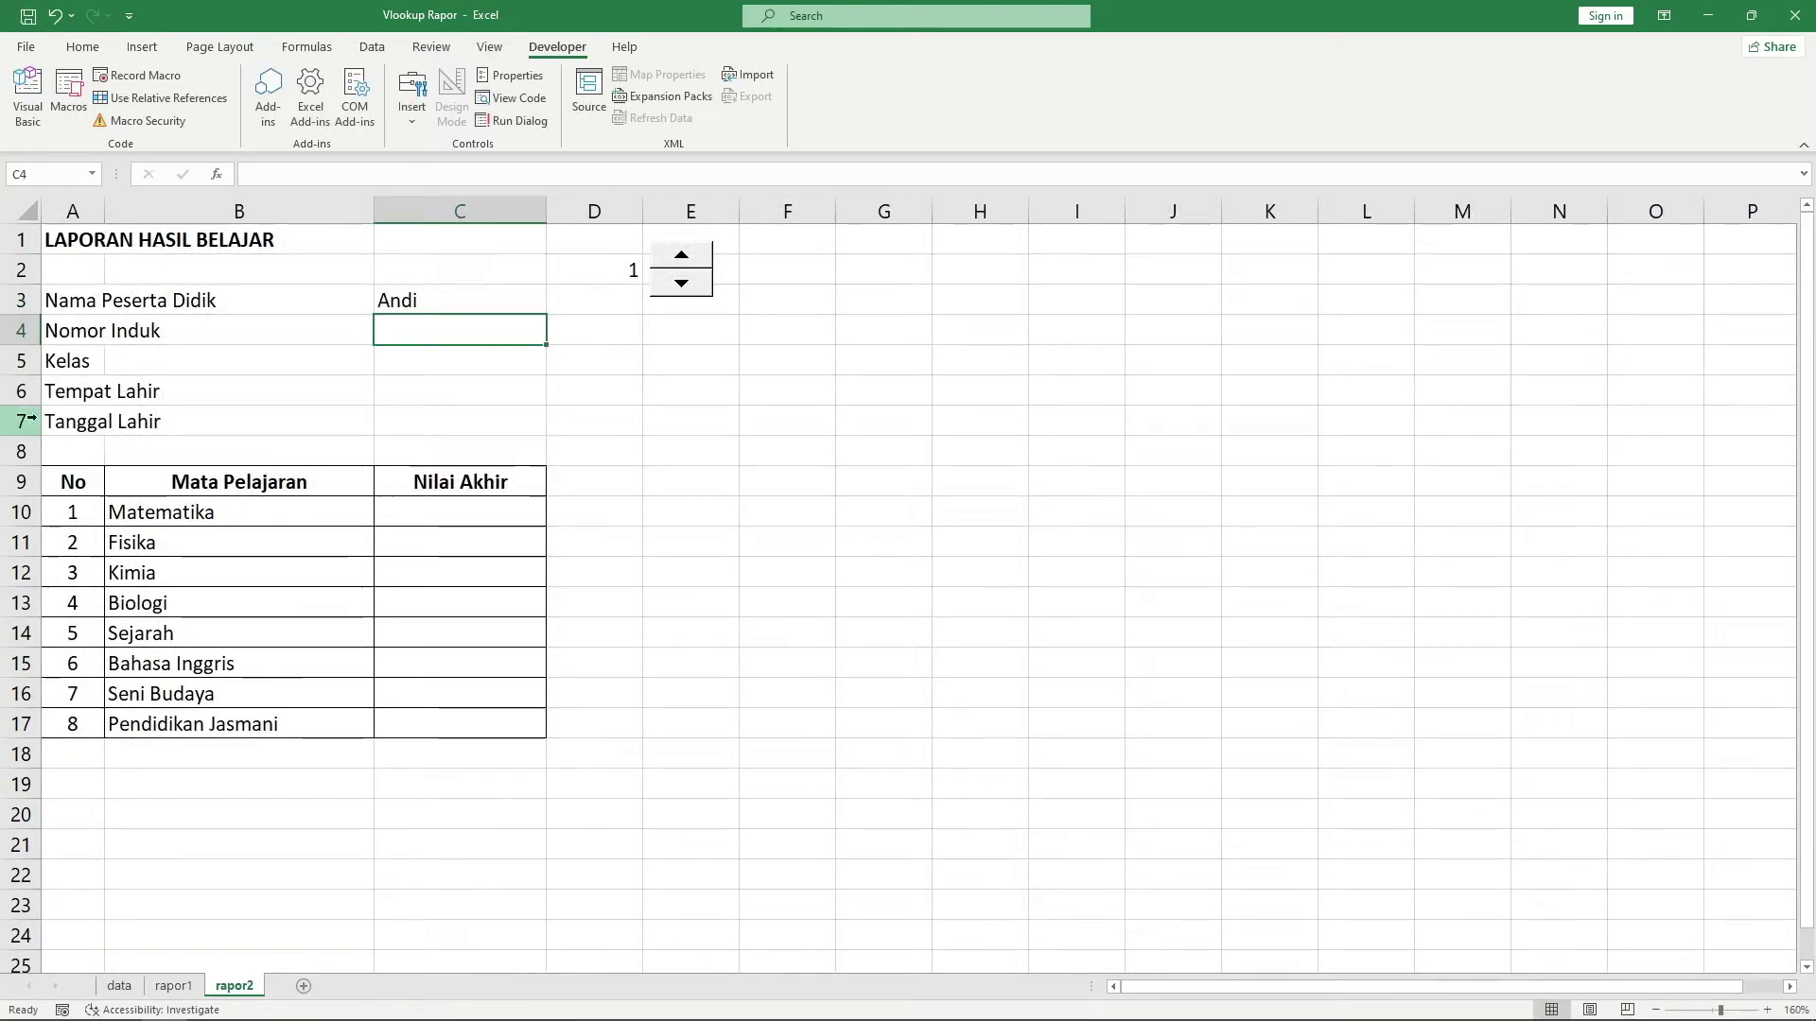
Copy the C3 name lookup formula and paste it into C4:C7
{"action": "left_click", "coordinate": [469, 303]}
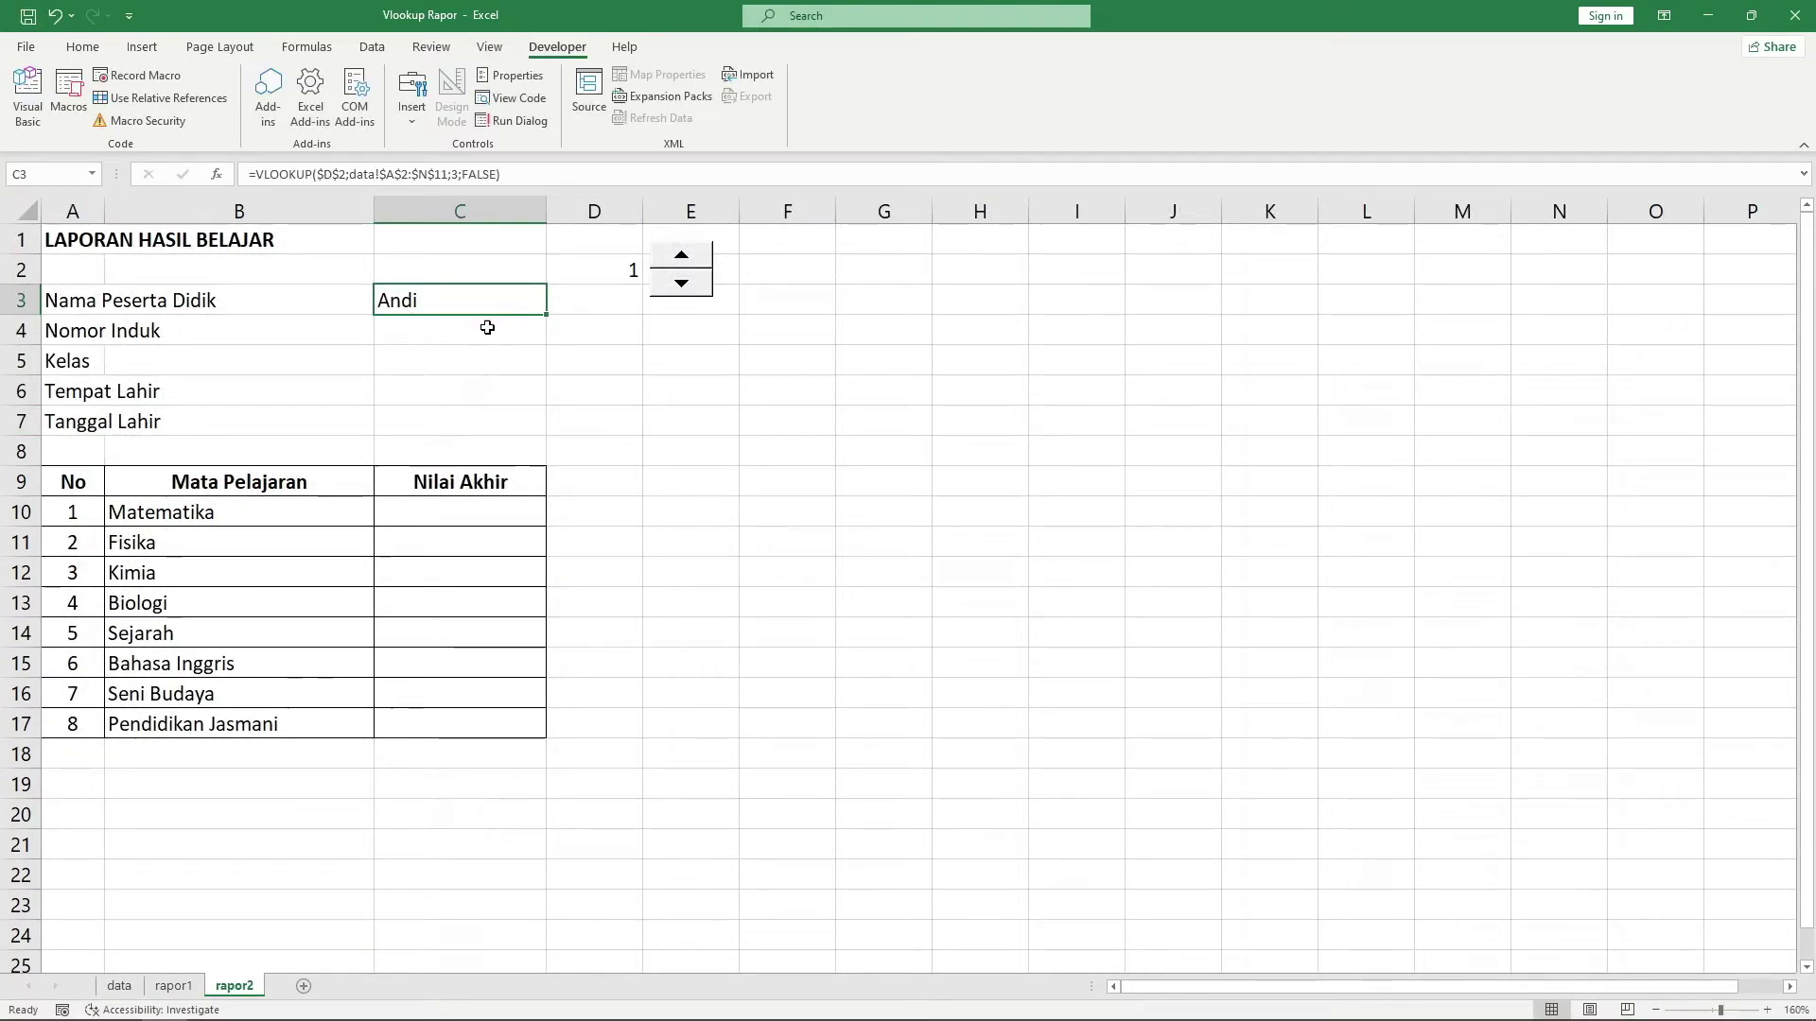
{"action": "key", "text": "ctrl+c"}
{"action": "left_click_drag", "start_coordinate": [486, 332], "coordinate": [454, 411]}
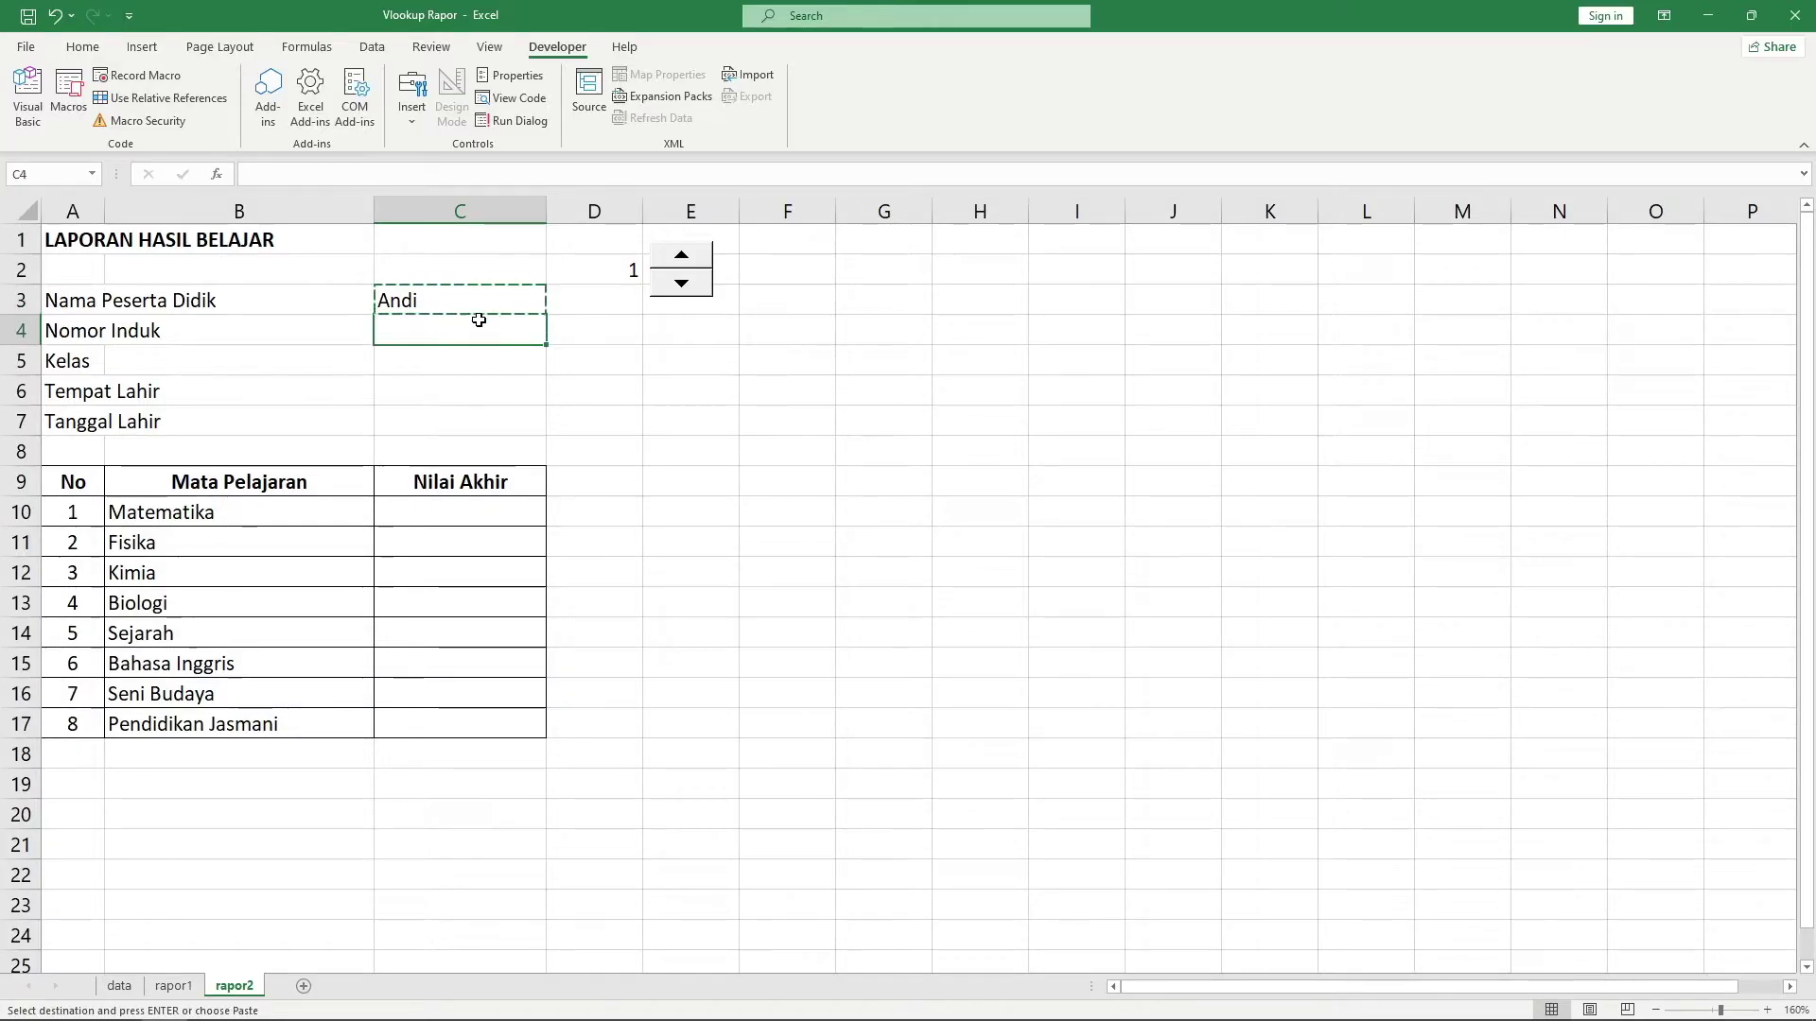
{"action": "key", "text": "ctrl+v"}
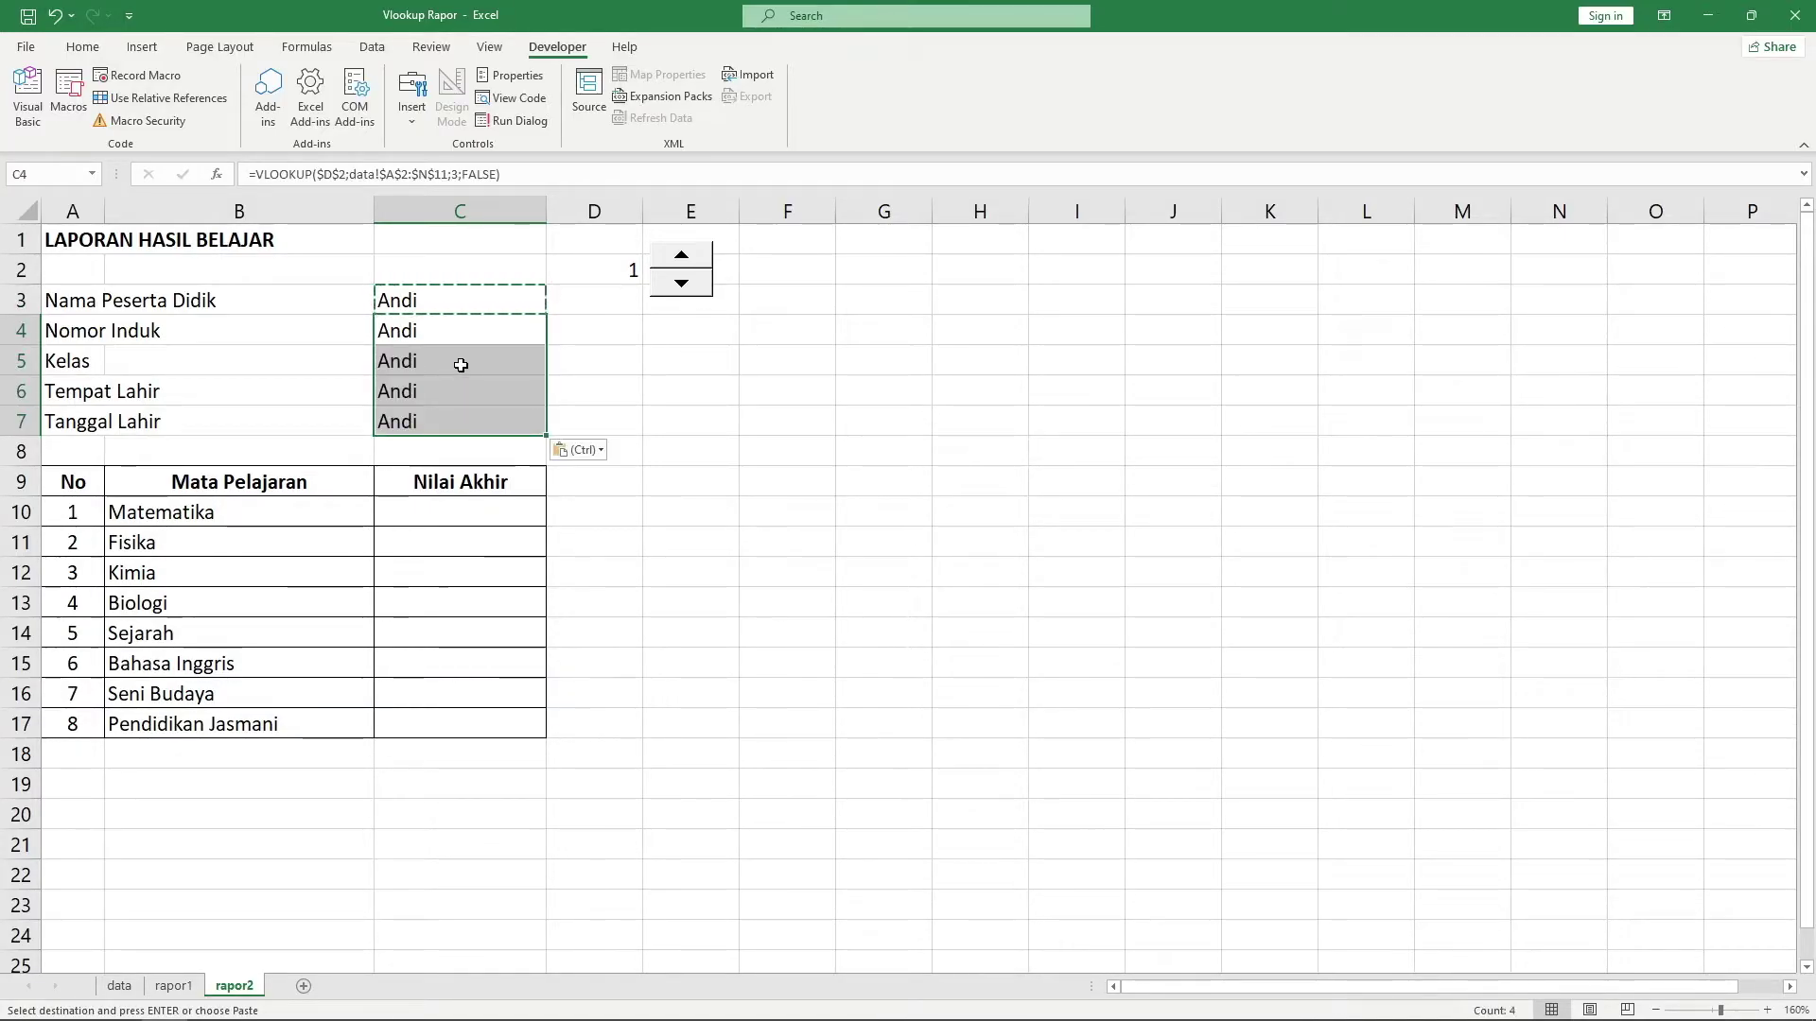
{"action": "left_click", "coordinate": [451, 340]}
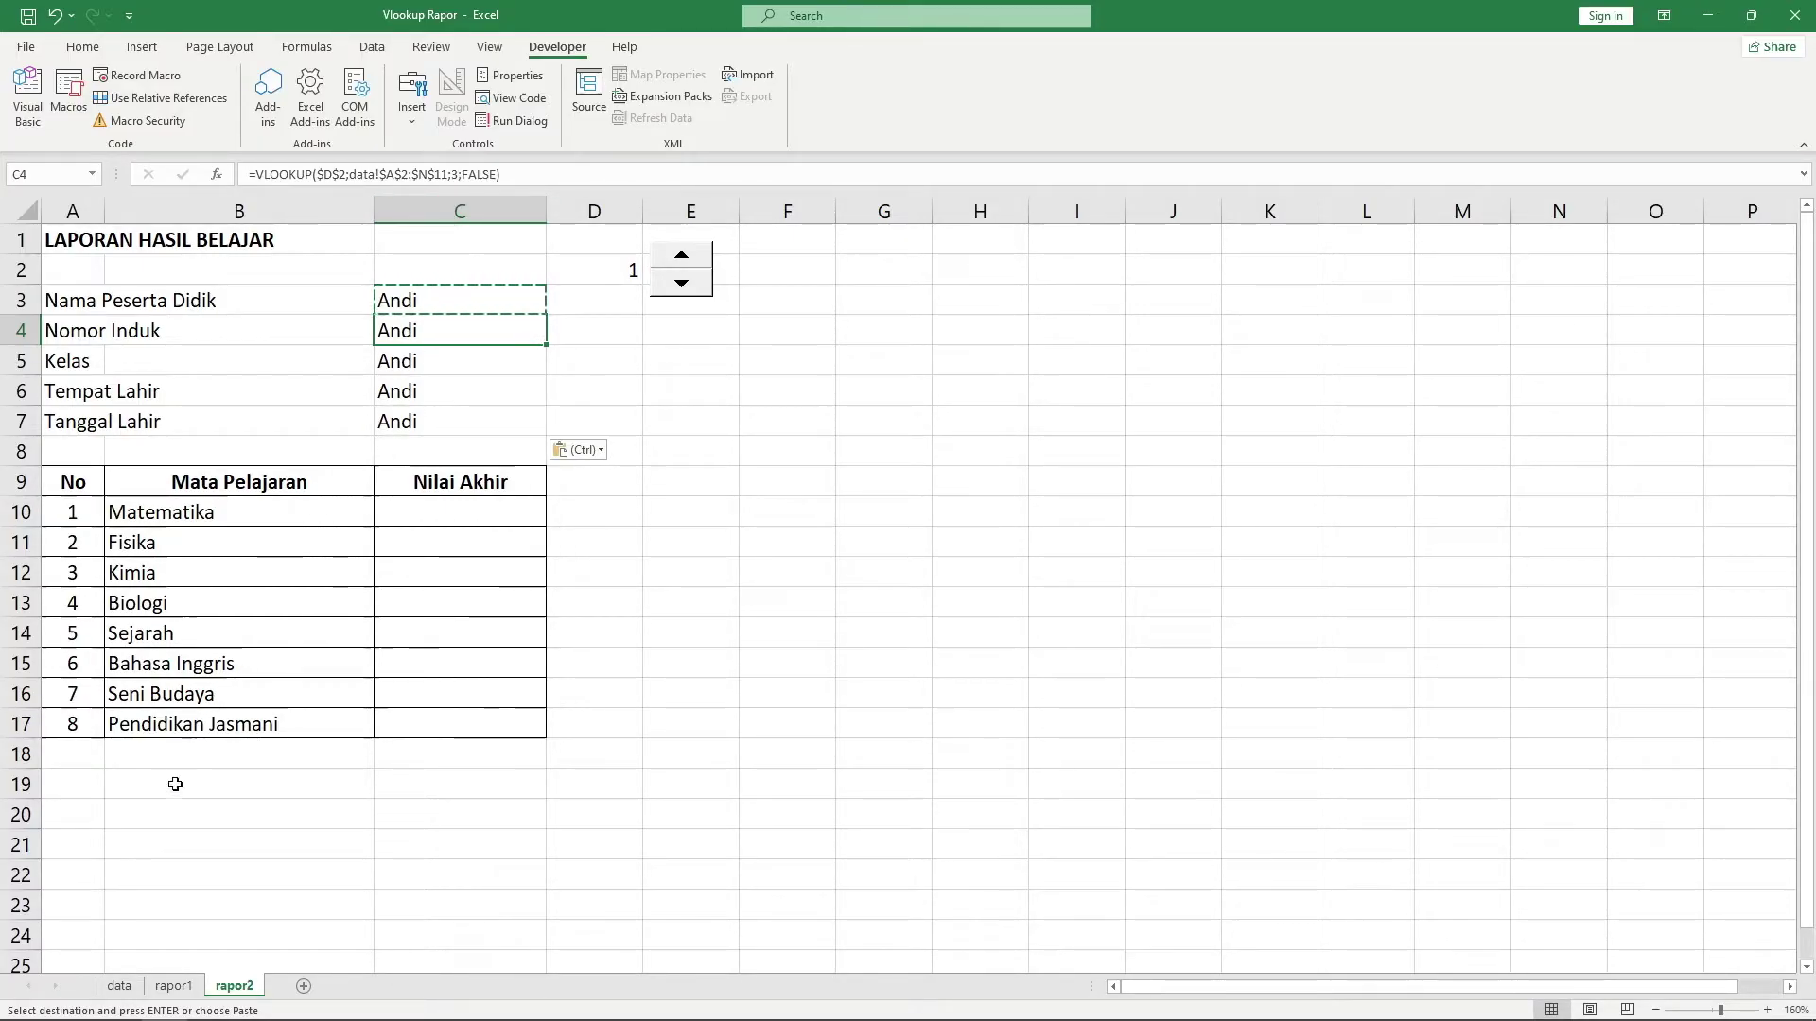
Compare the data sheet's columns with the rapor2 identity fields
{"action": "left_click", "coordinate": [119, 985]}
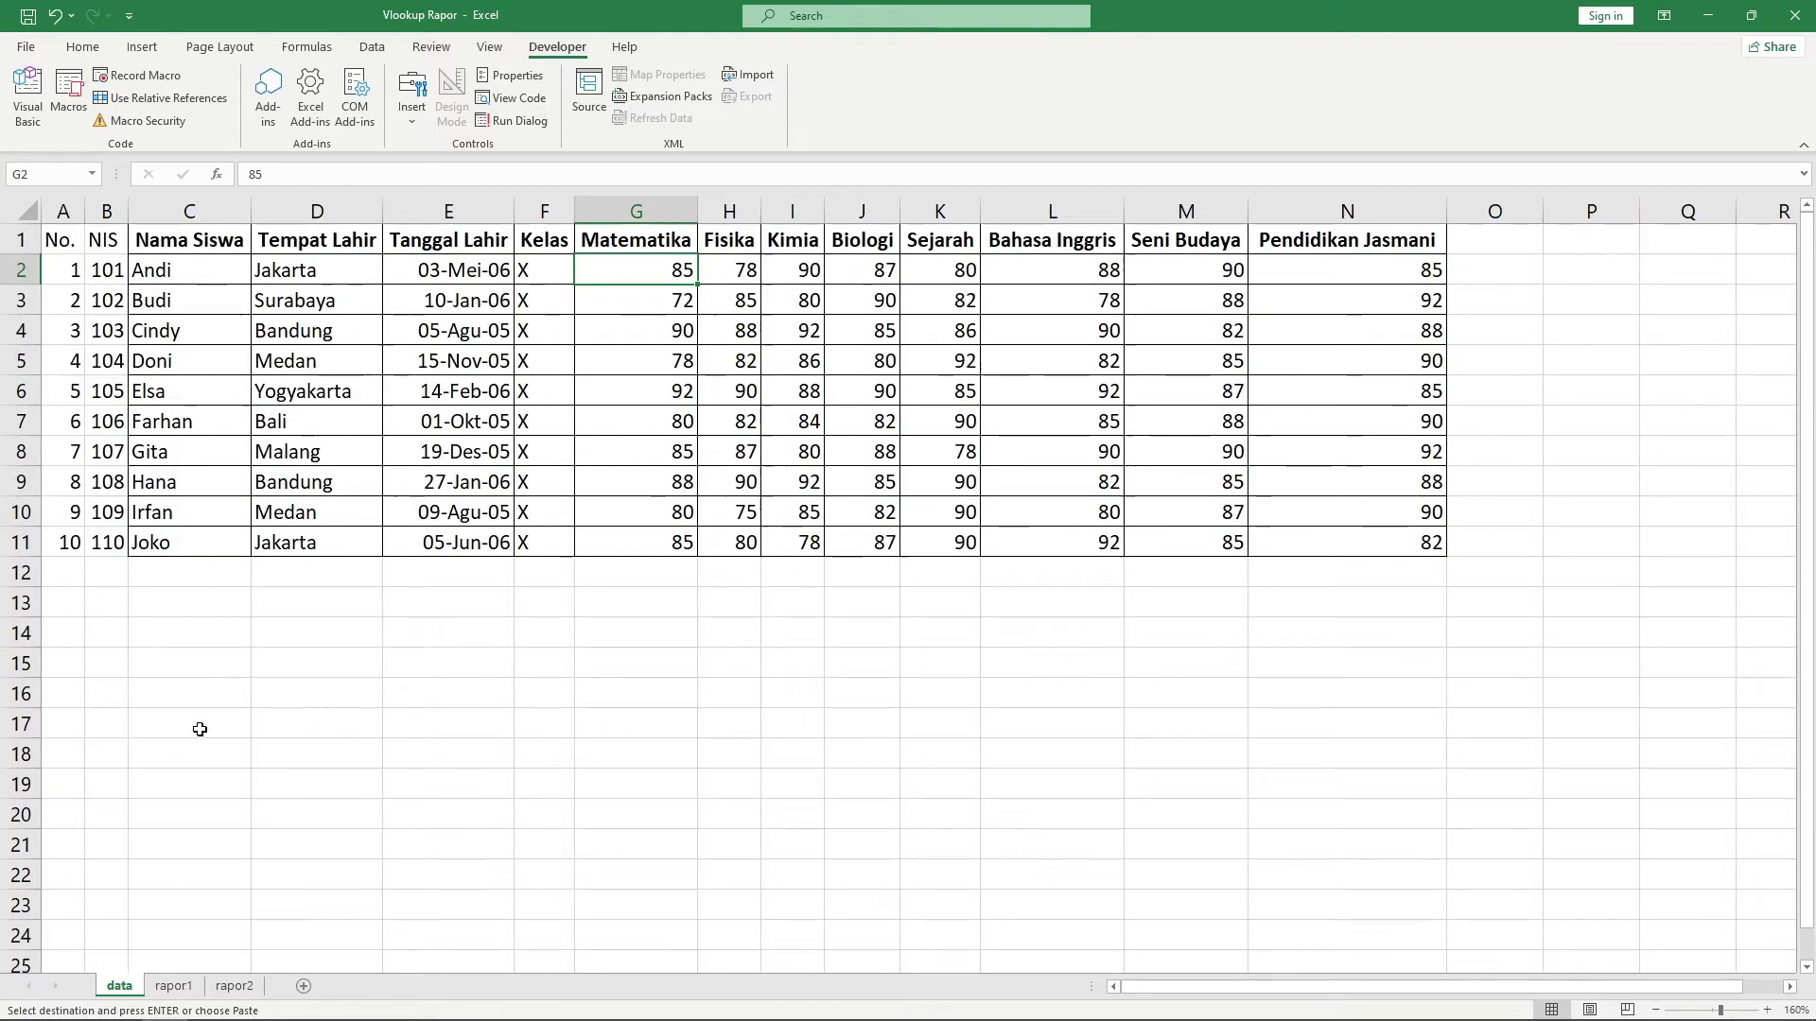
{"action": "left_click", "coordinate": [235, 985]}
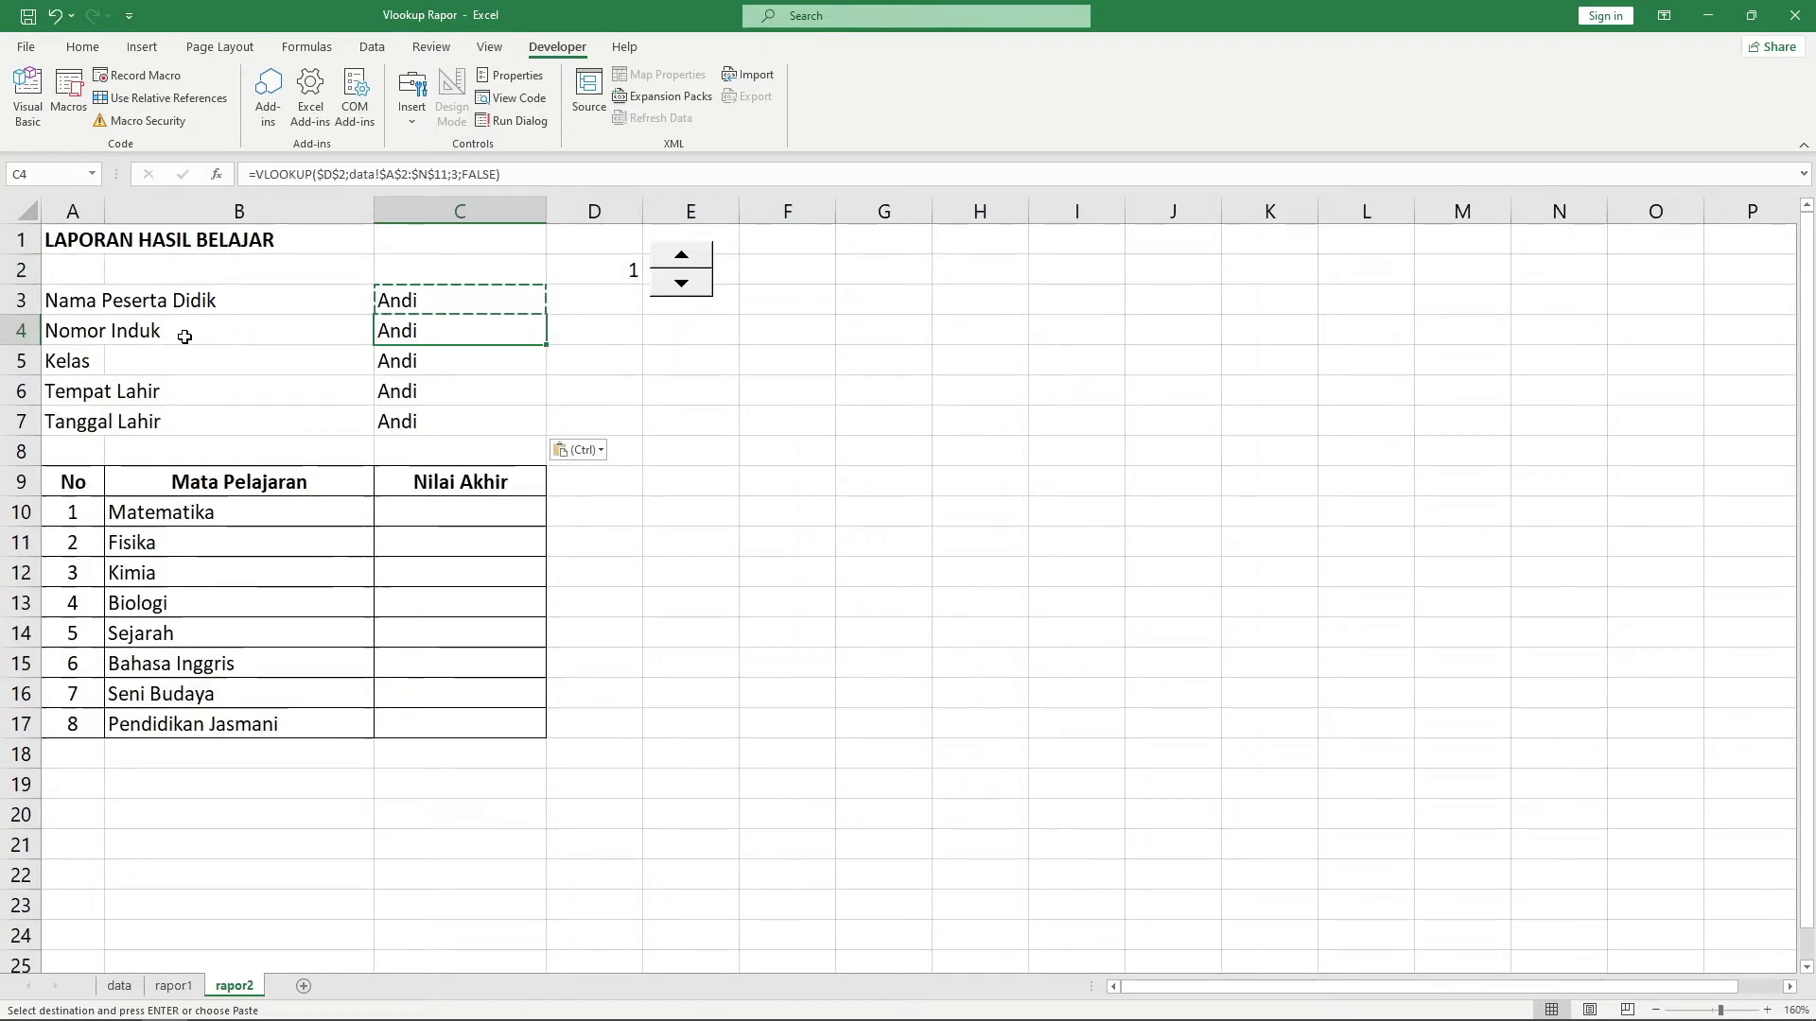
{"action": "left_click", "coordinate": [120, 985]}
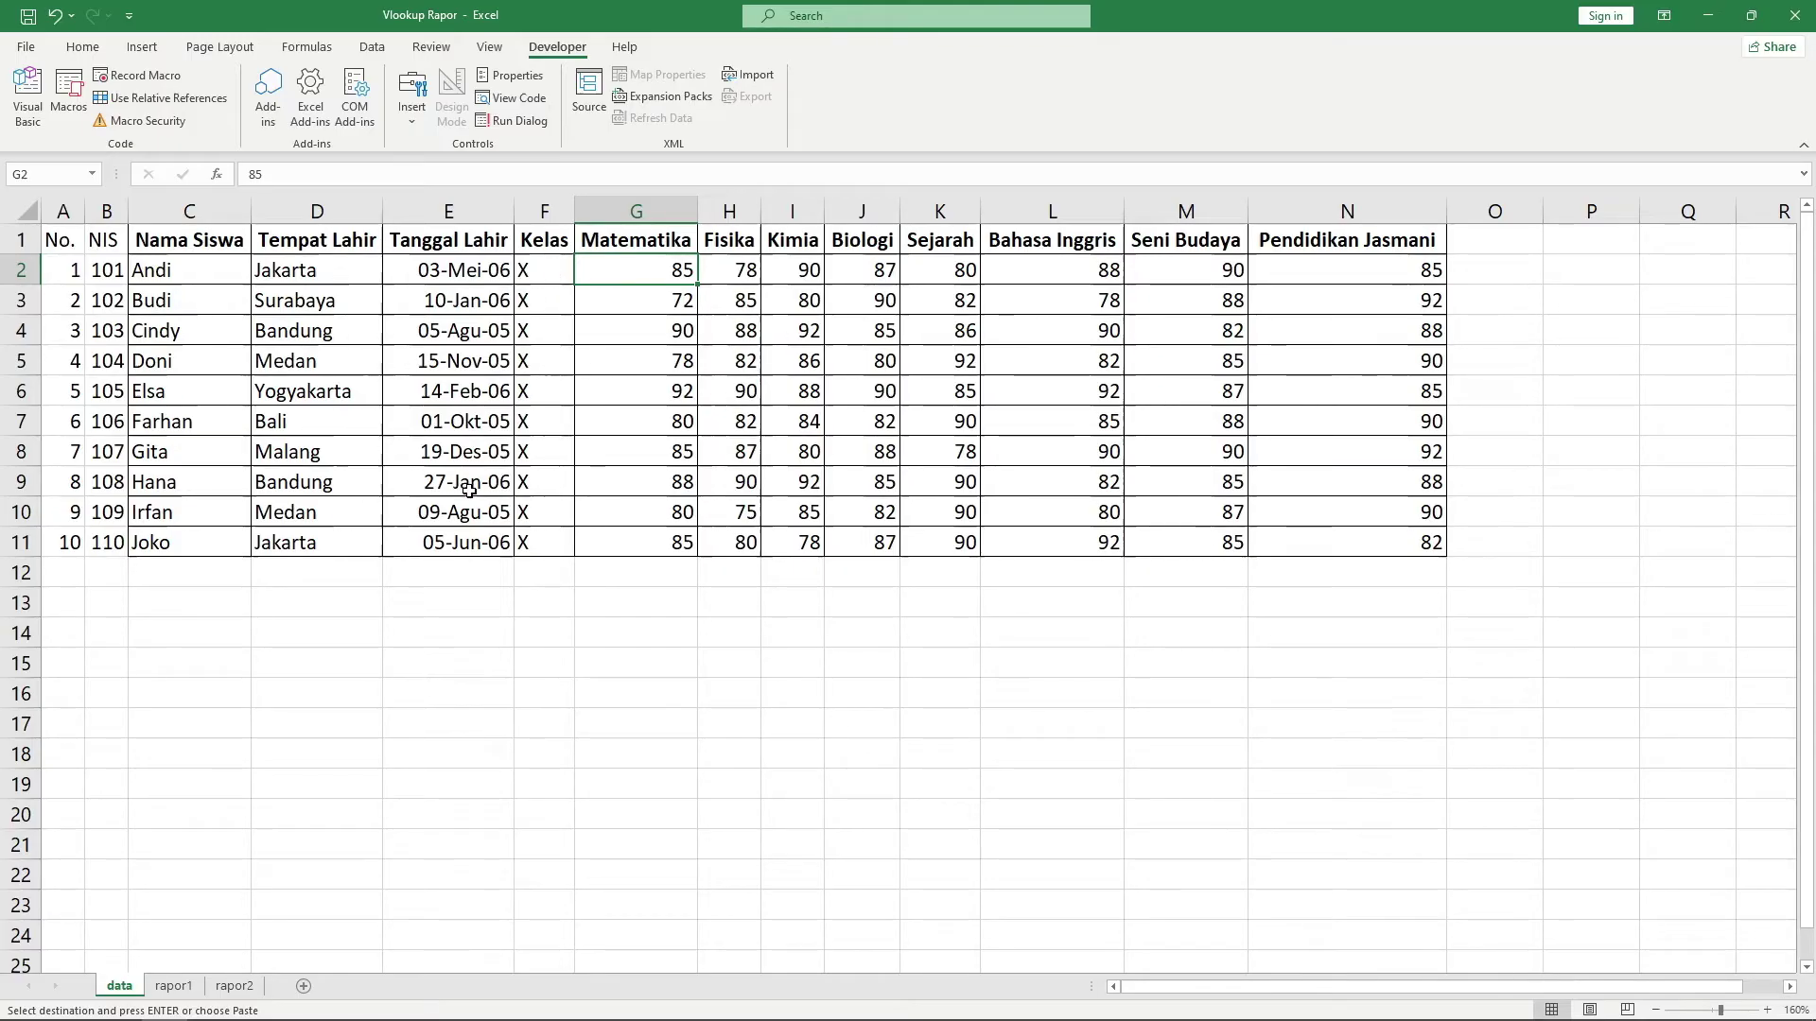
{"action": "left_click", "coordinate": [234, 985]}
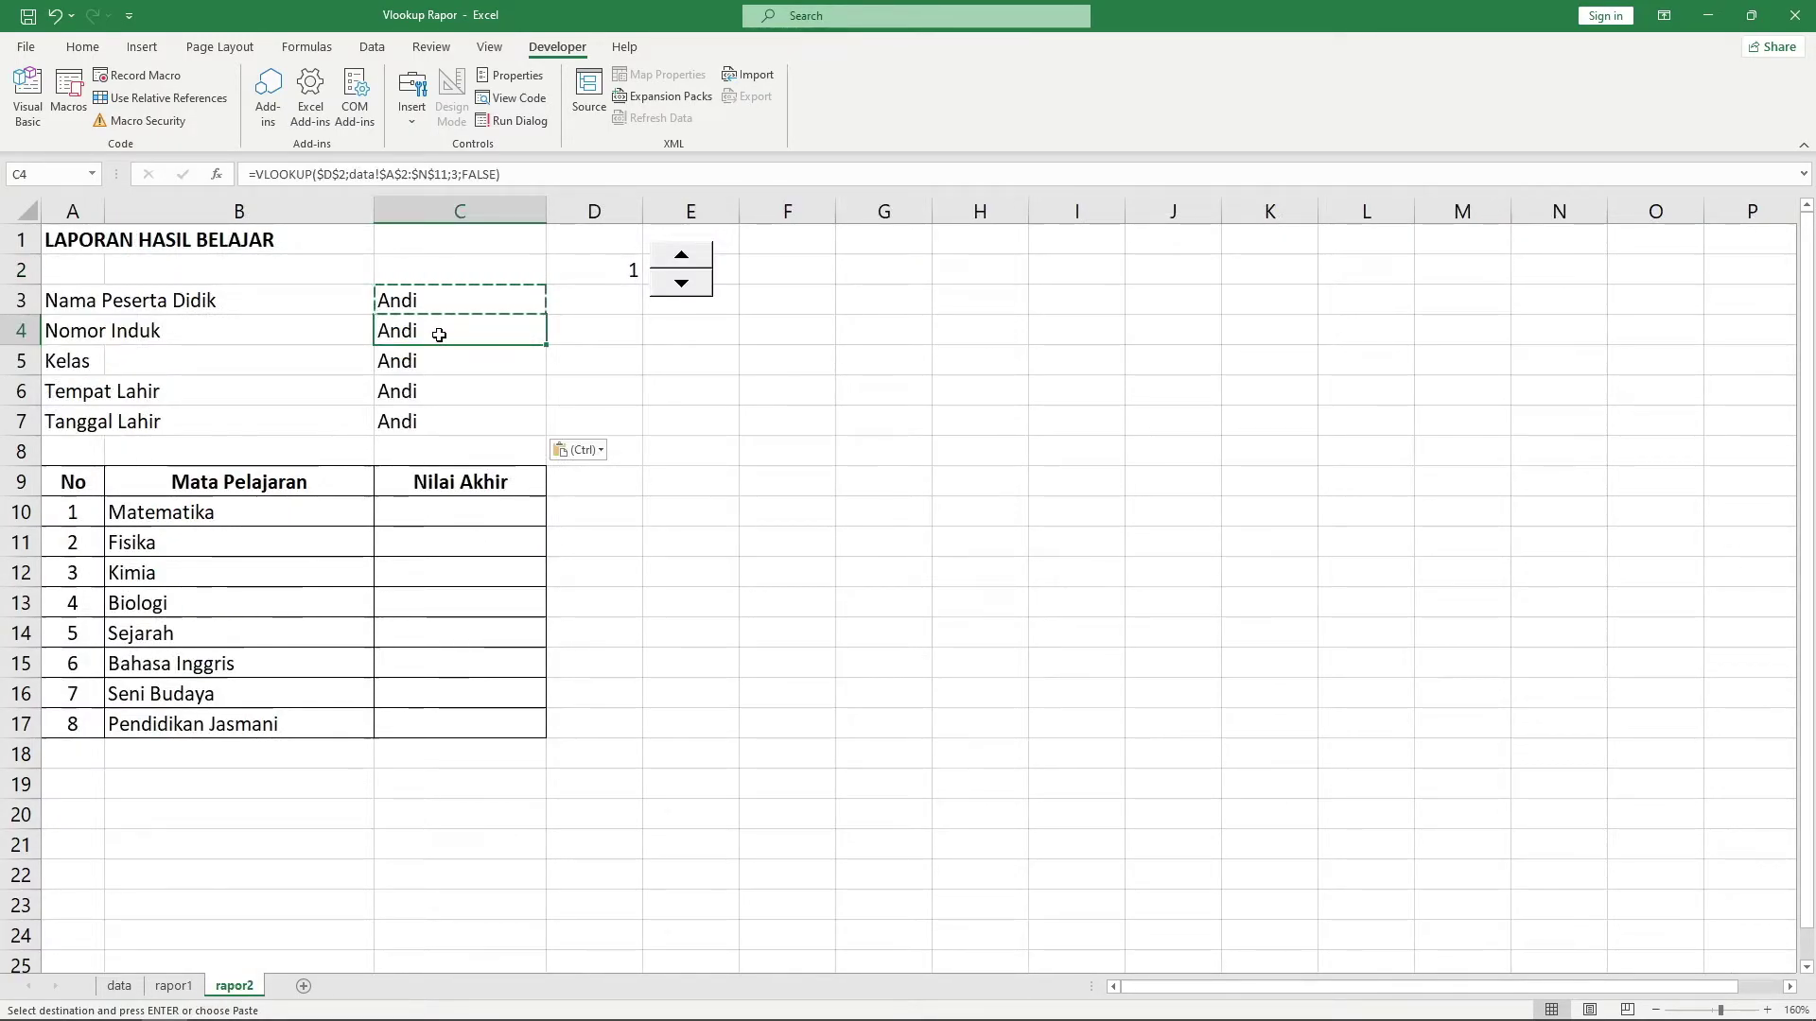
Change the column numbers in C4 and C5 to return NIS 101 and class X
{"action": "double_click", "coordinate": [439, 335]}
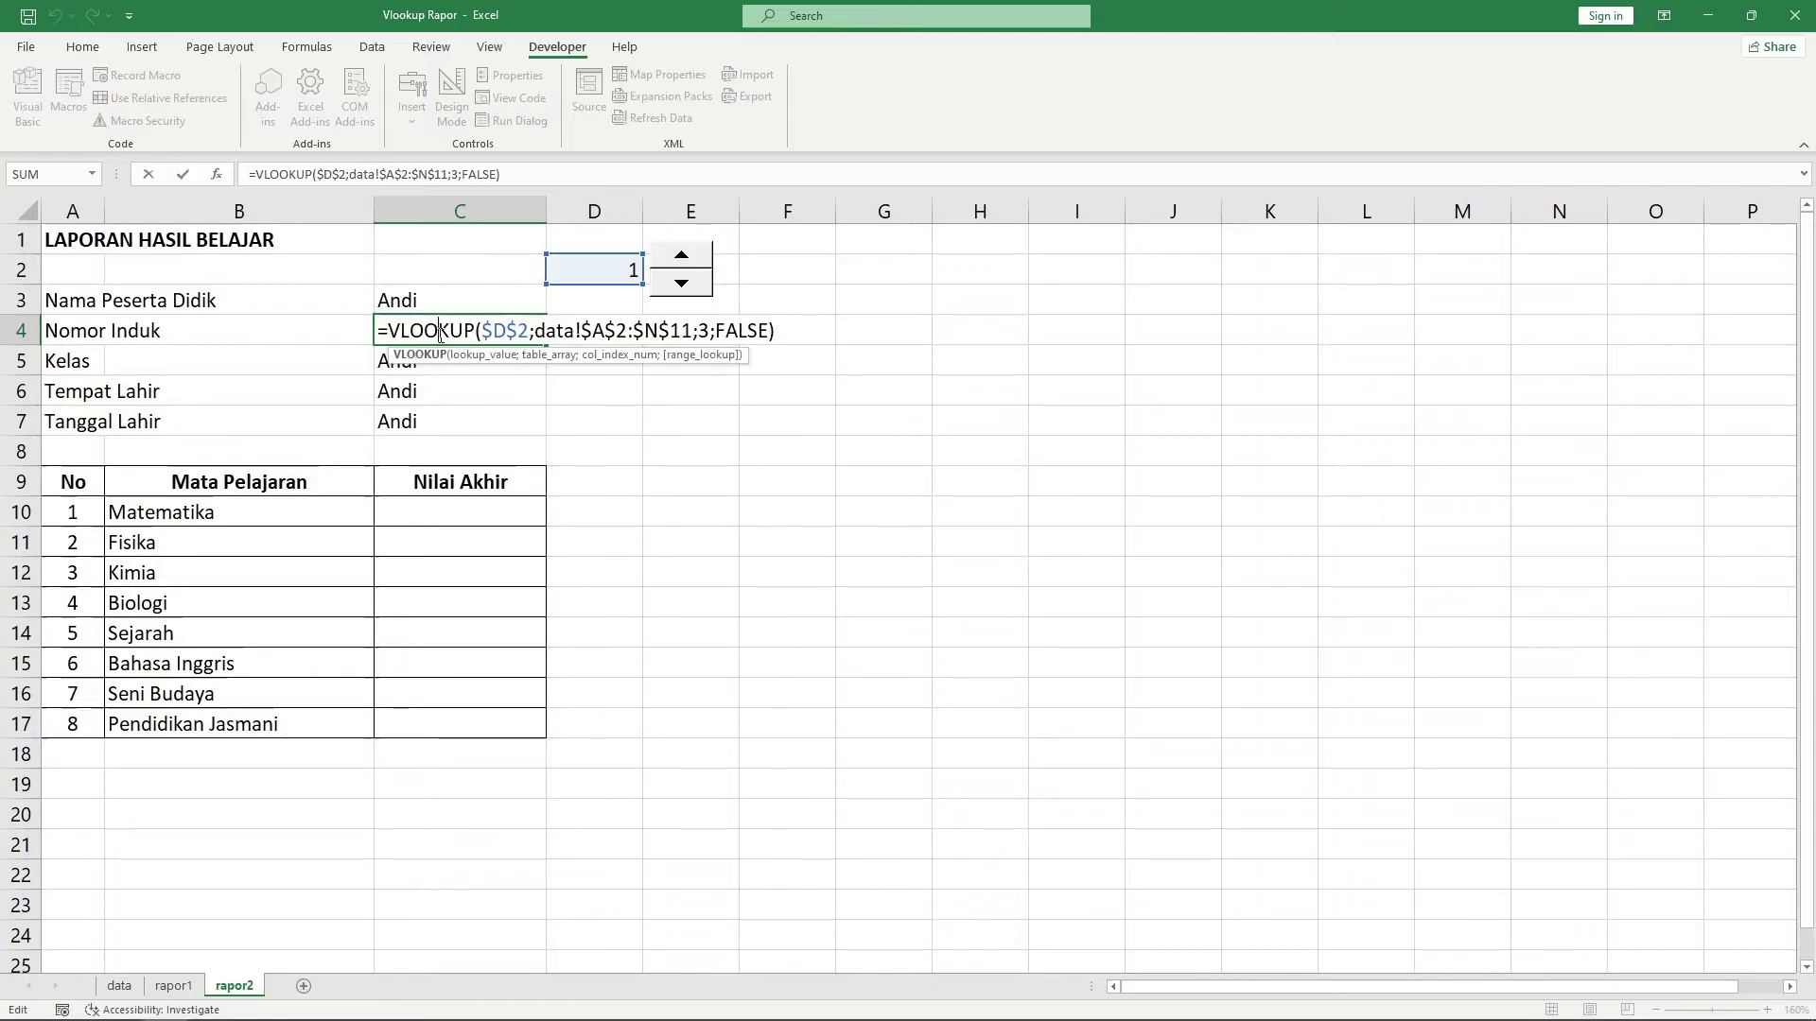
{"action": "left_click", "coordinate": [708, 329]}
{"action": "type", "text": "2"}
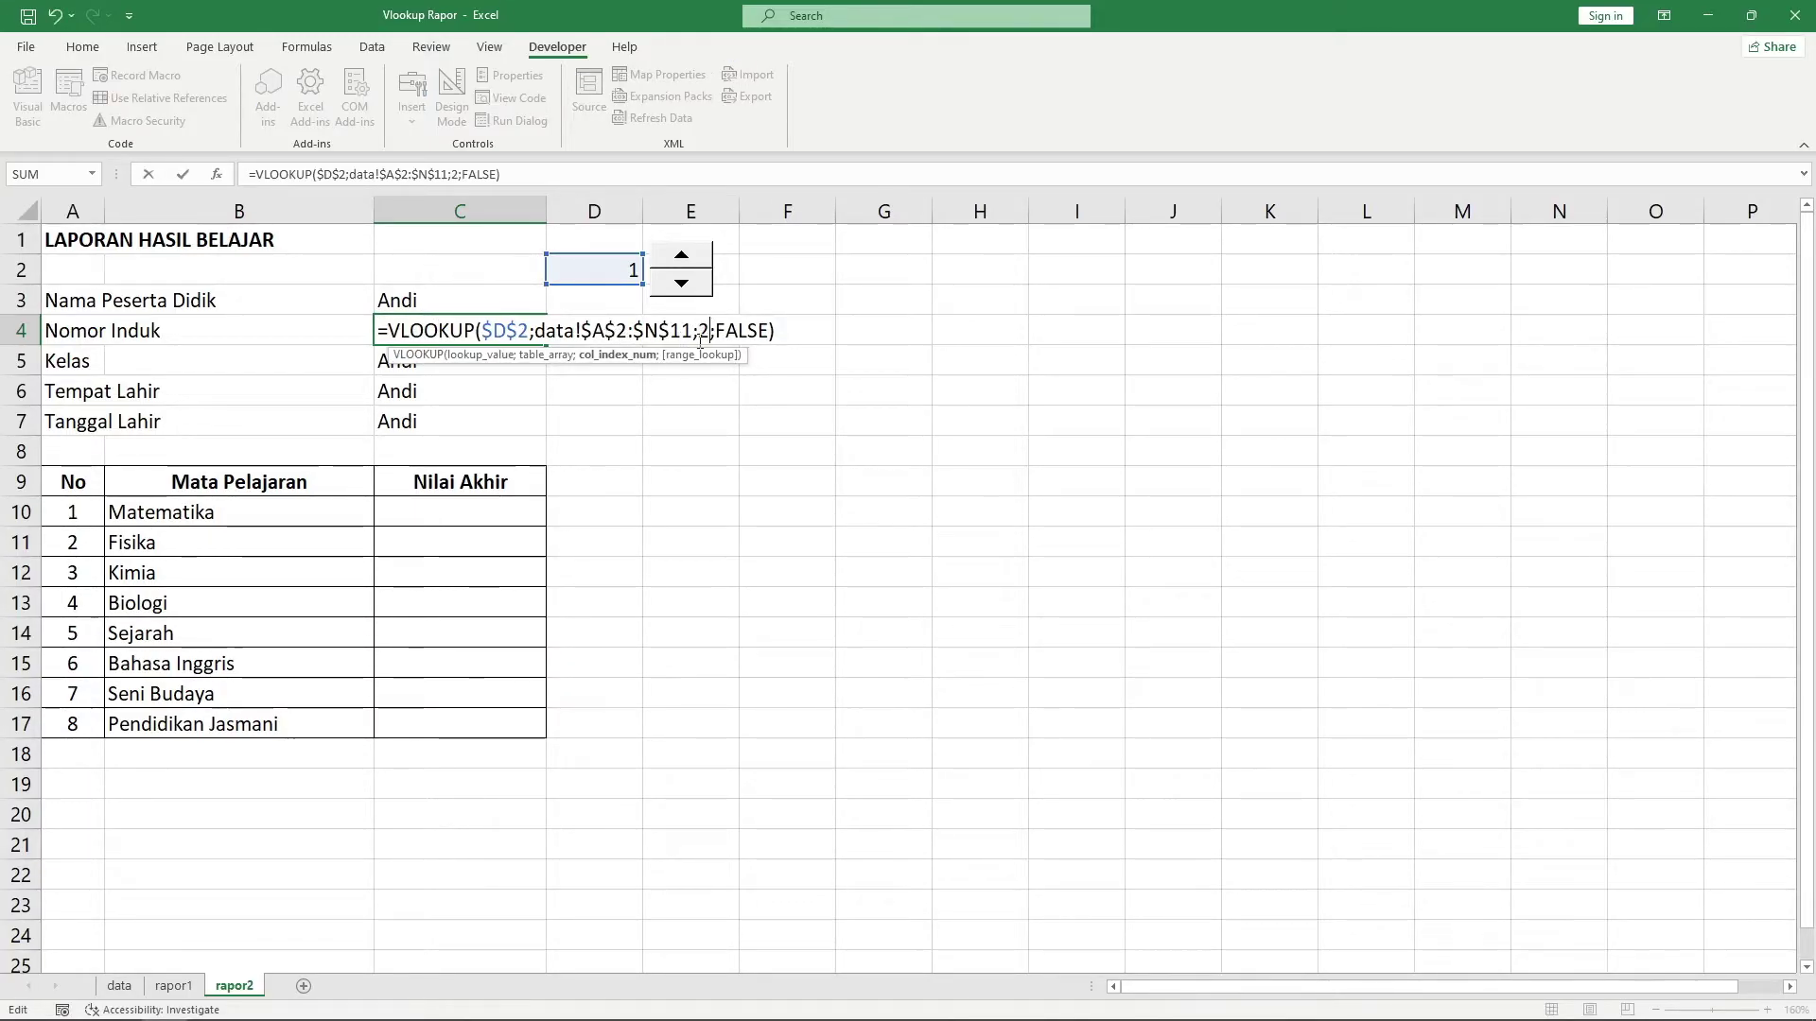
{"action": "key", "text": "Return"}
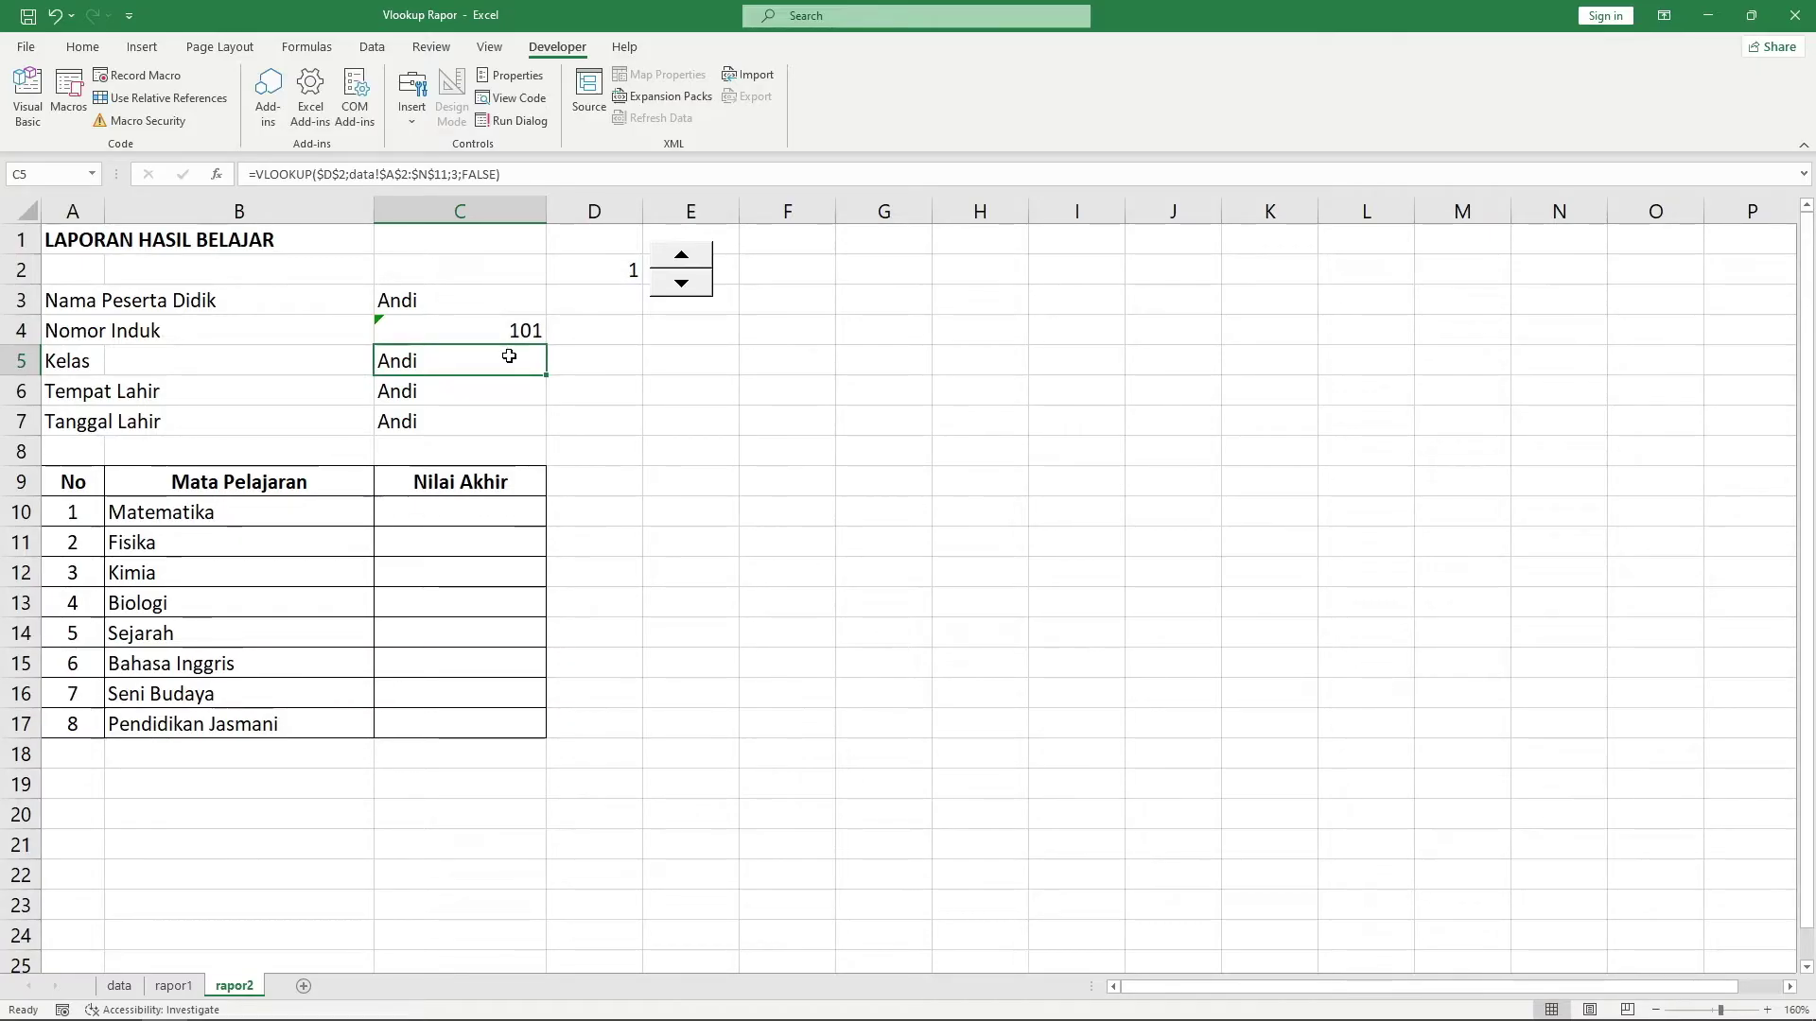
{"action": "double_click", "coordinate": [511, 359]}
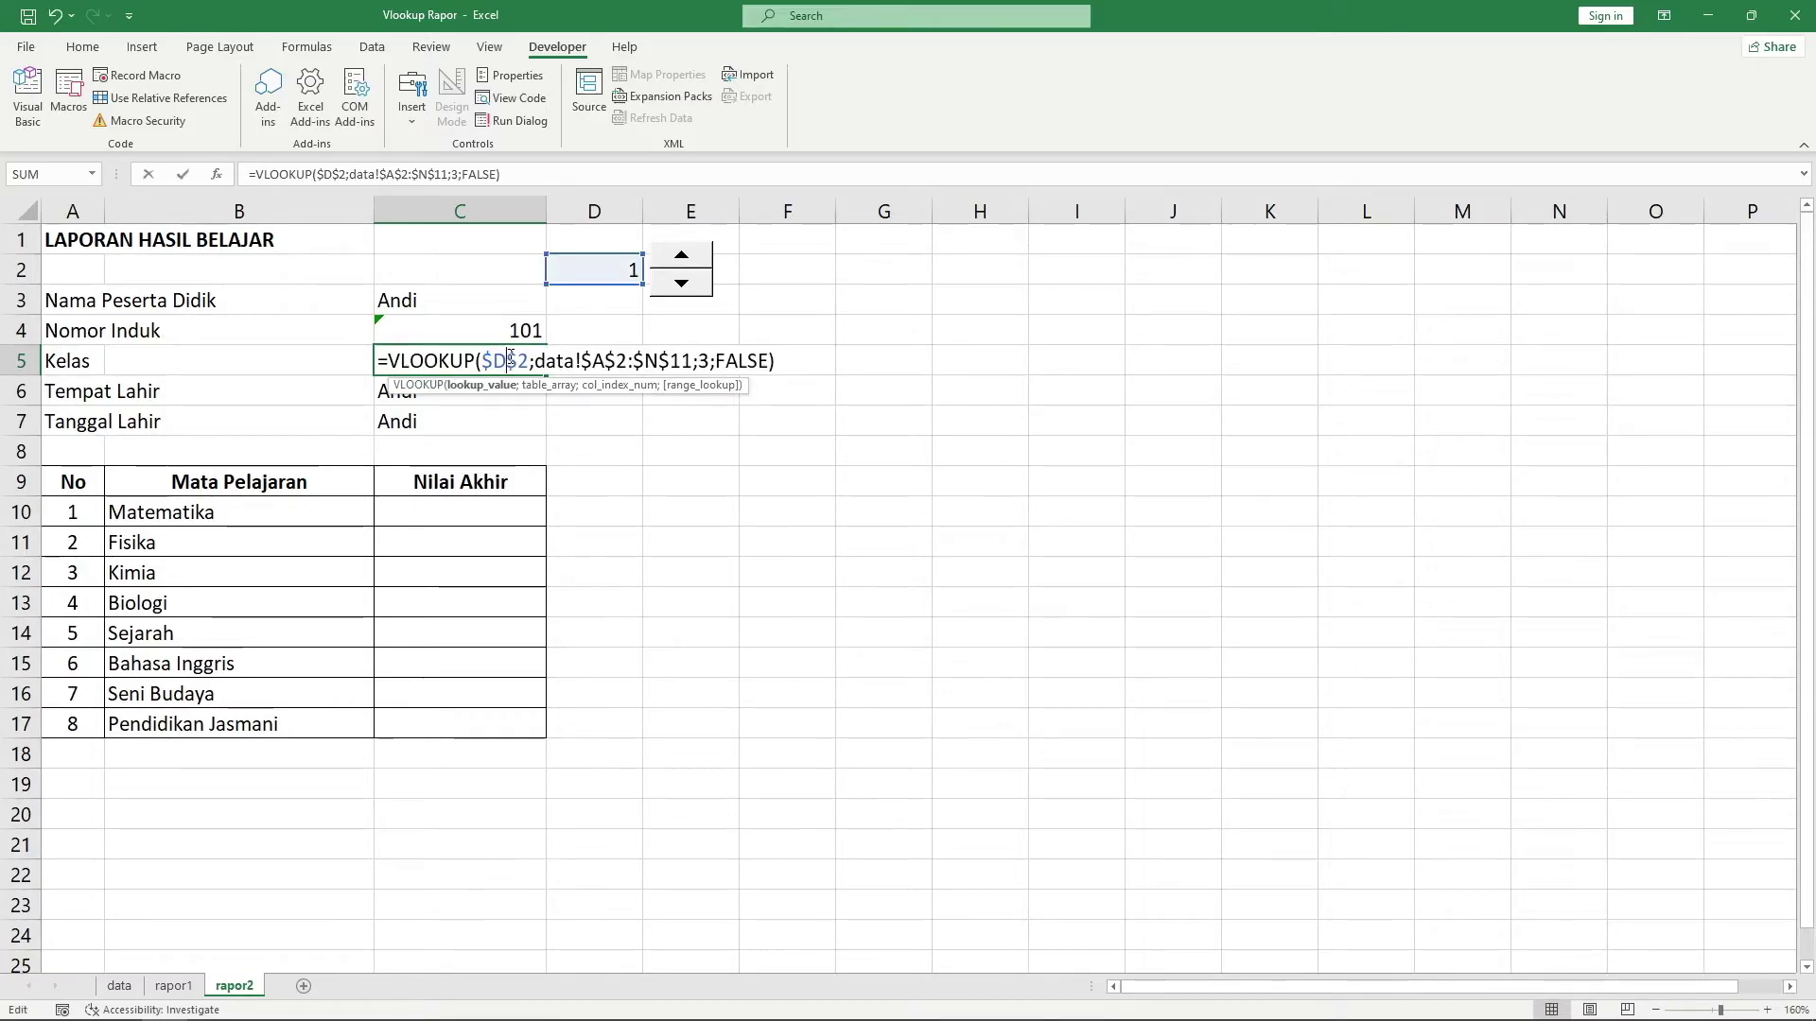
{"action": "double_click", "coordinate": [704, 360]}
{"action": "key", "text": "Return"}
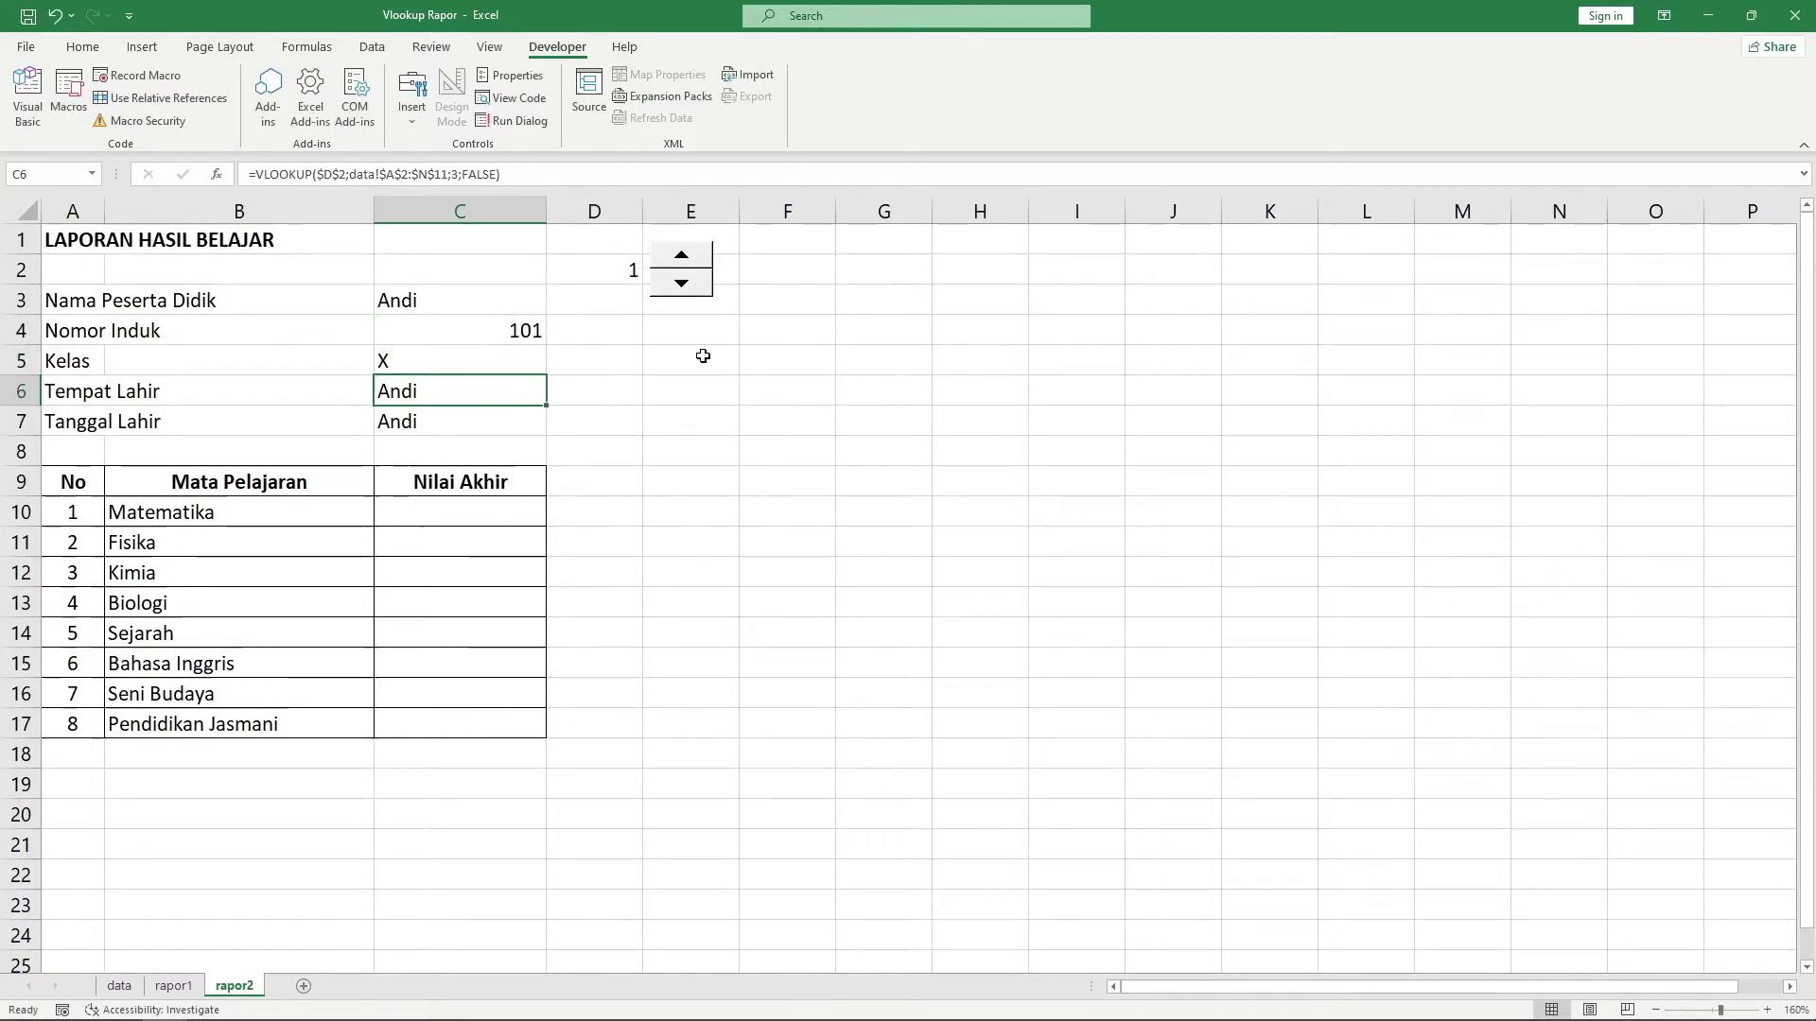
Adjust C6 and C7 lookups to return birthplace Jakarta and birth date 38840
{"action": "left_click", "coordinate": [124, 989]}
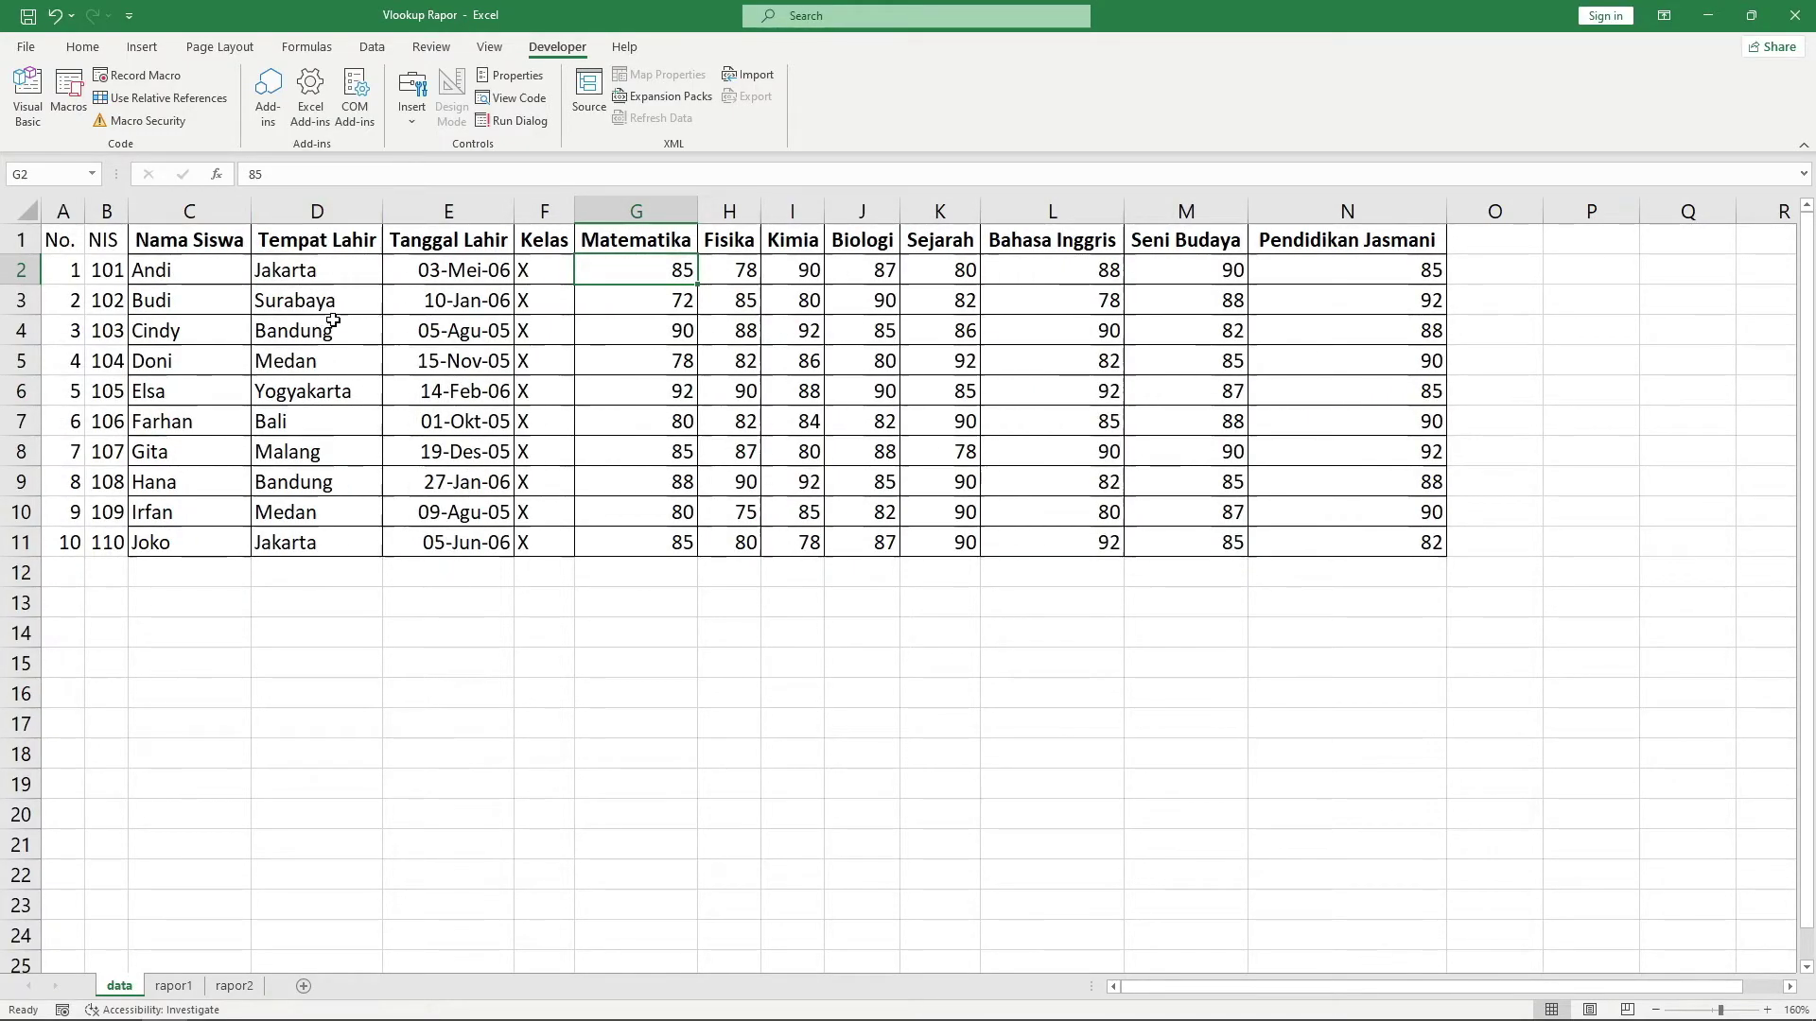
{"action": "left_click", "coordinate": [225, 989]}
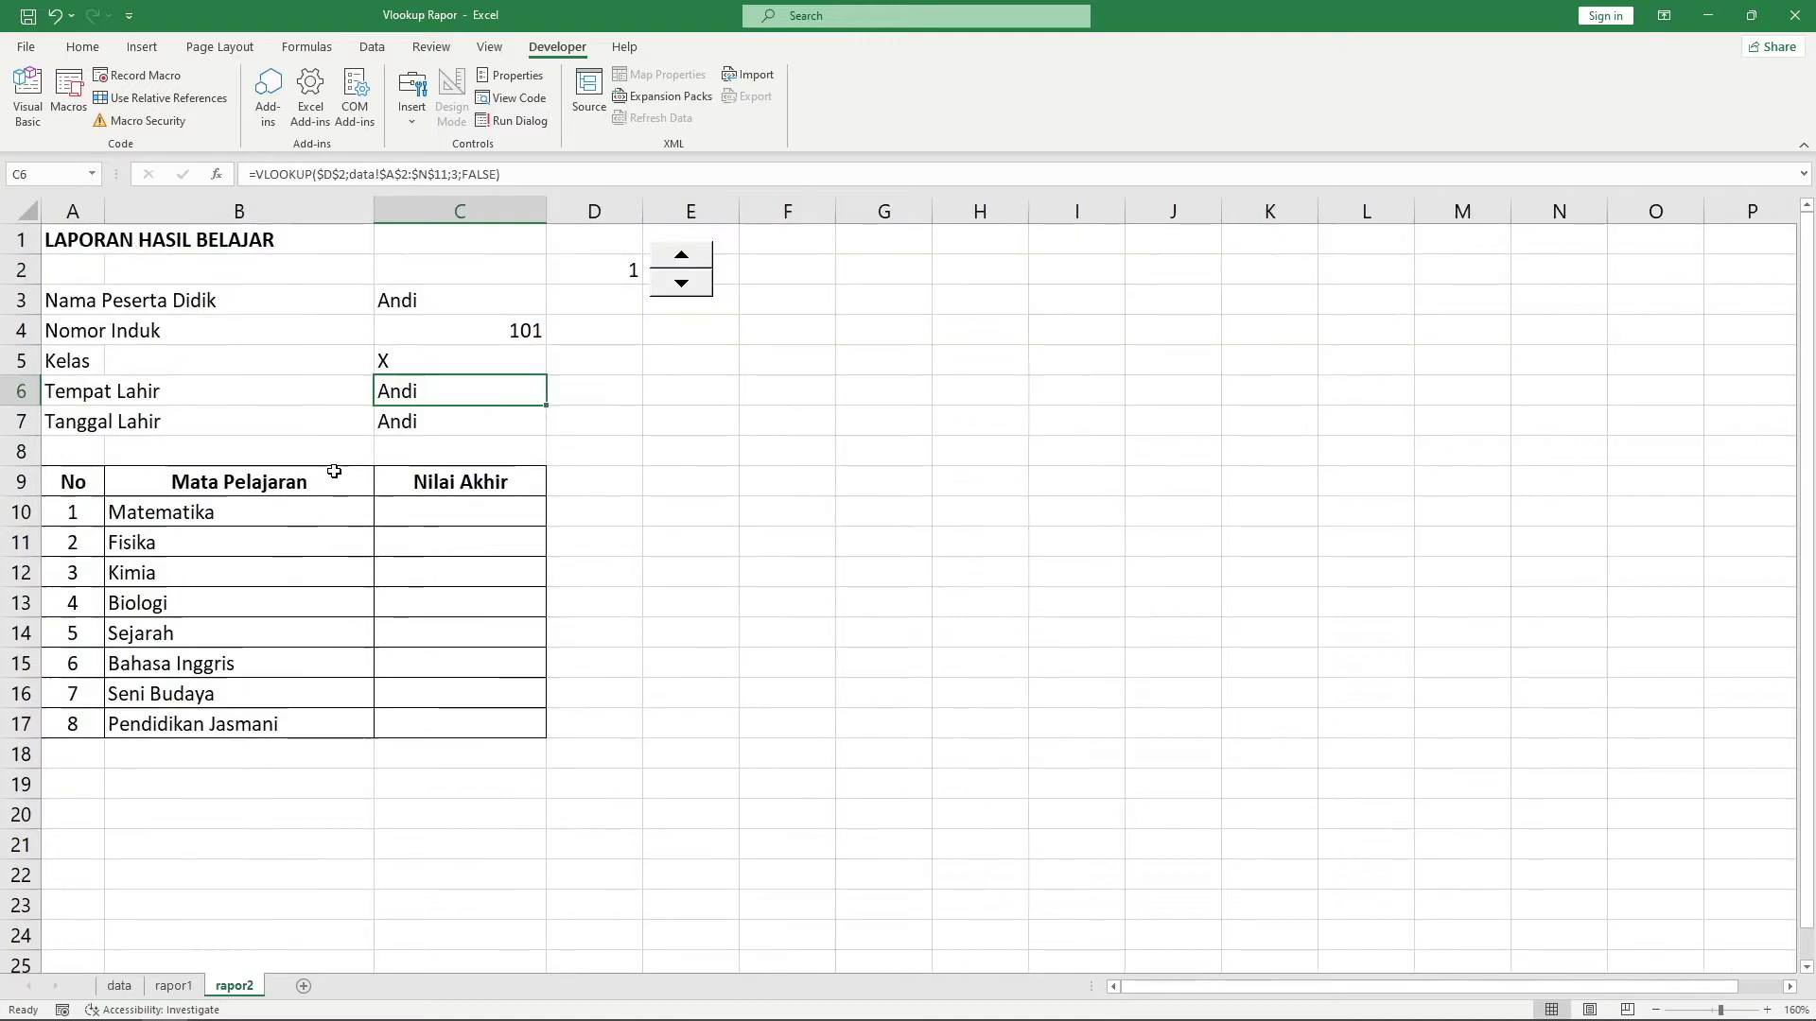
{"action": "double_click", "coordinate": [387, 391]}
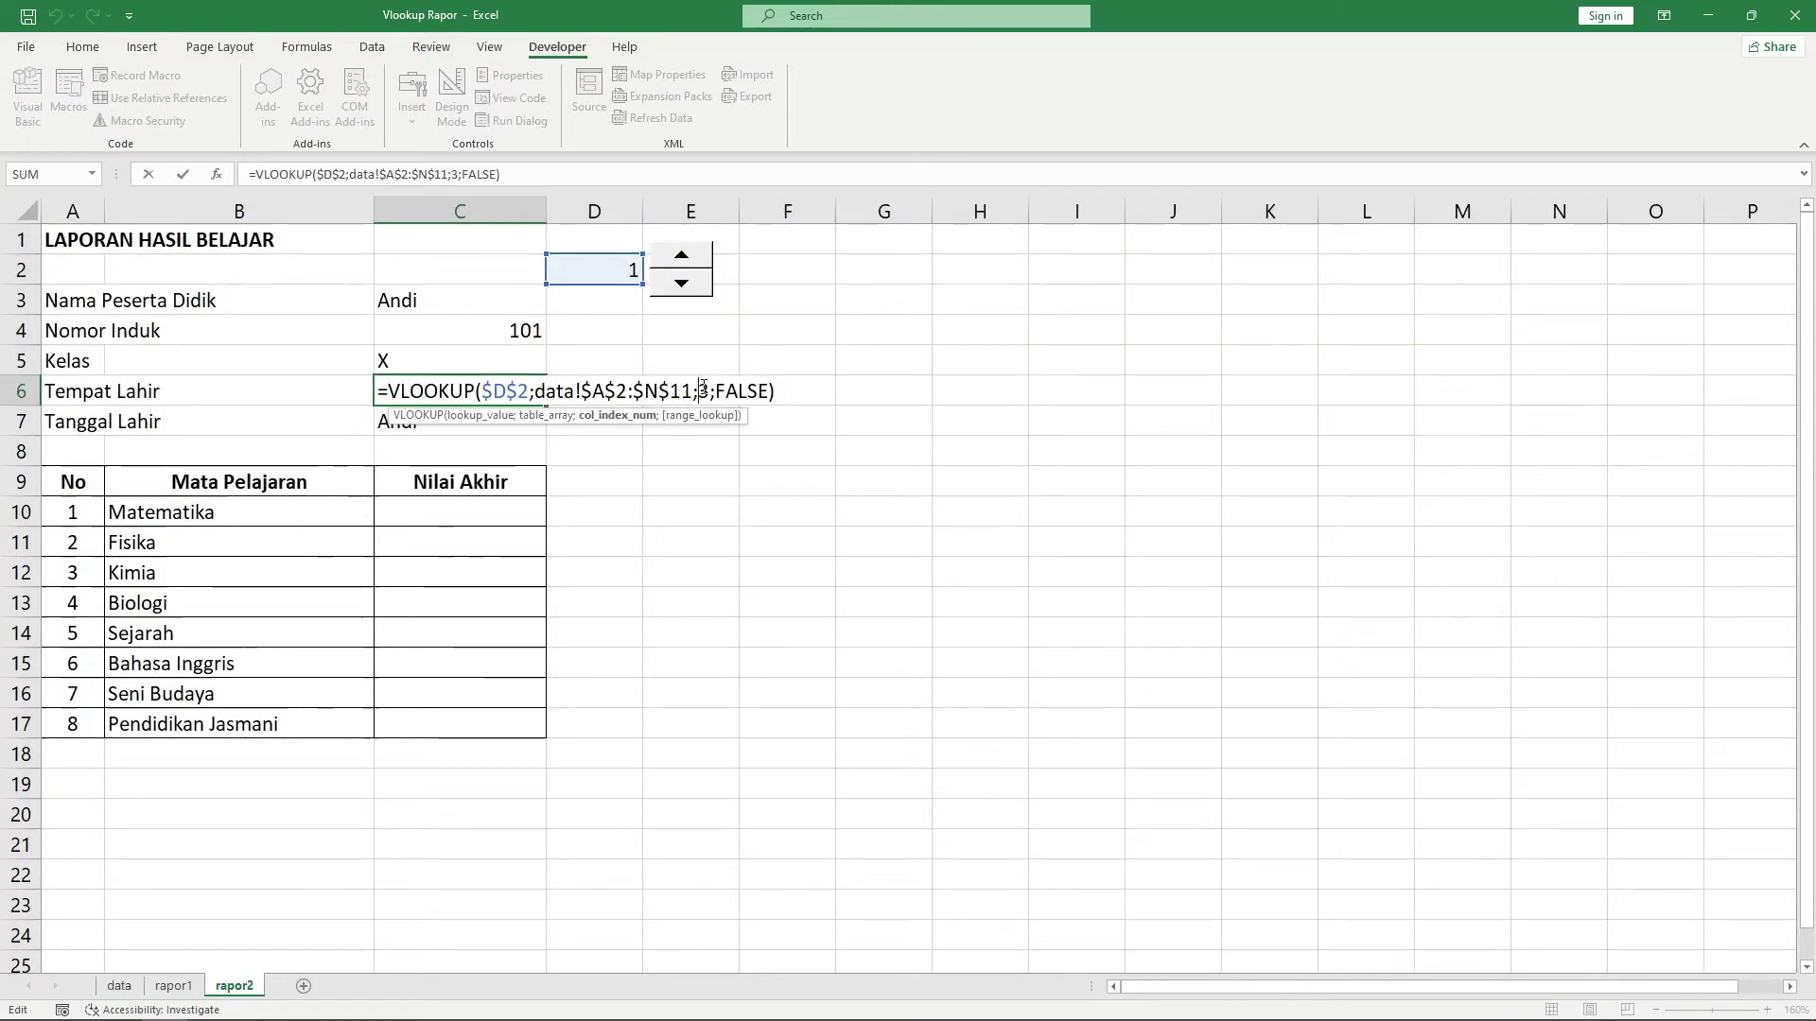
{"action": "type", "text": "4"}
{"action": "key", "text": "Return"}
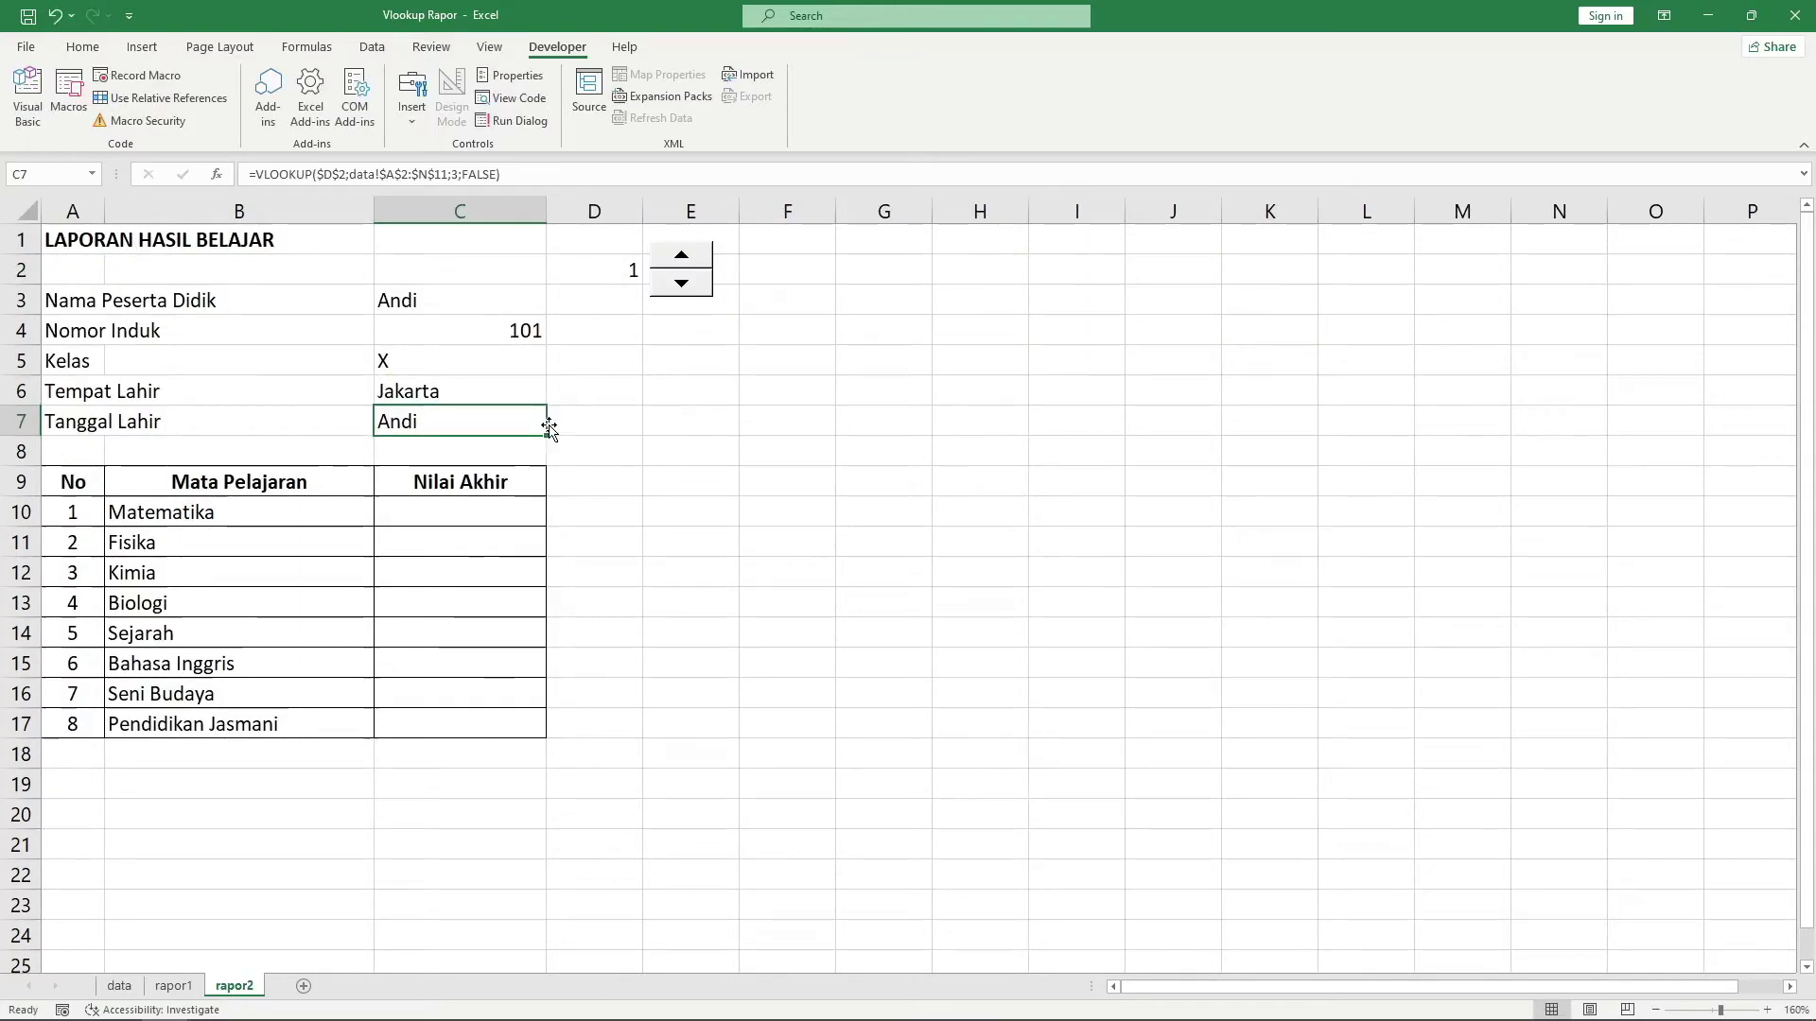
{"action": "double_click", "coordinate": [534, 421]}
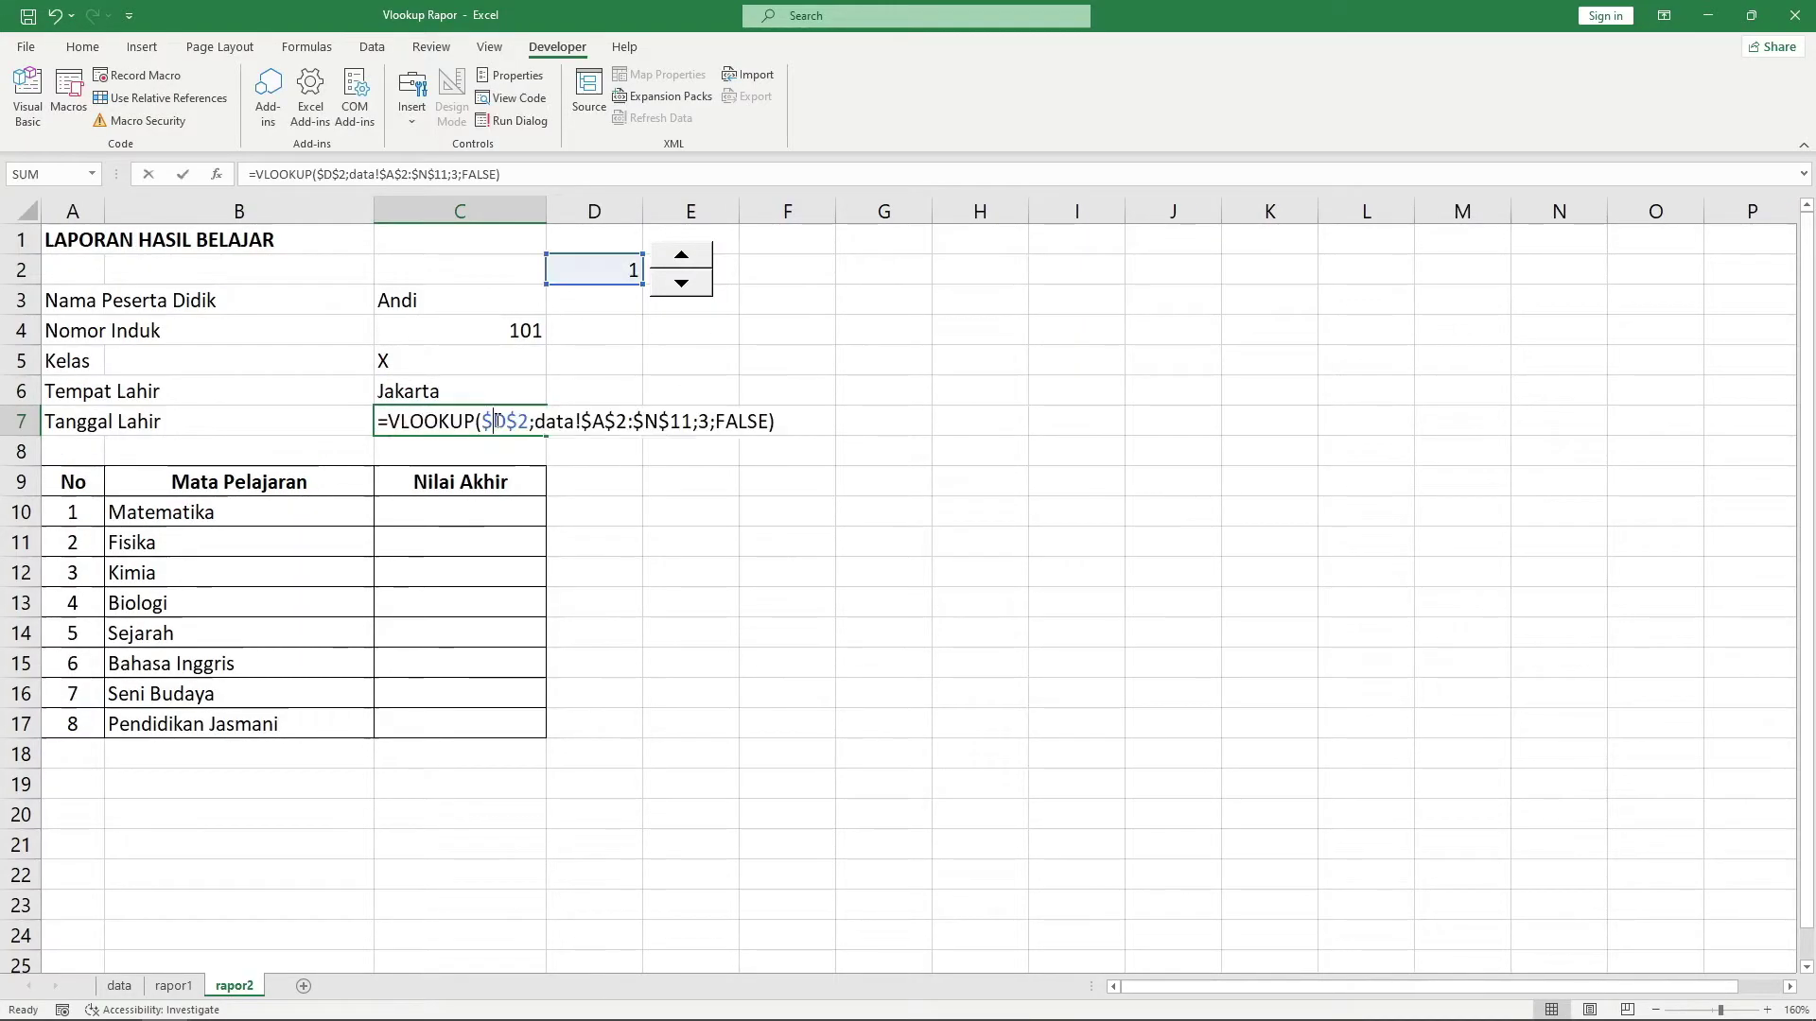
{"action": "left_click", "coordinate": [704, 422]}
{"action": "key", "text": "Return"}
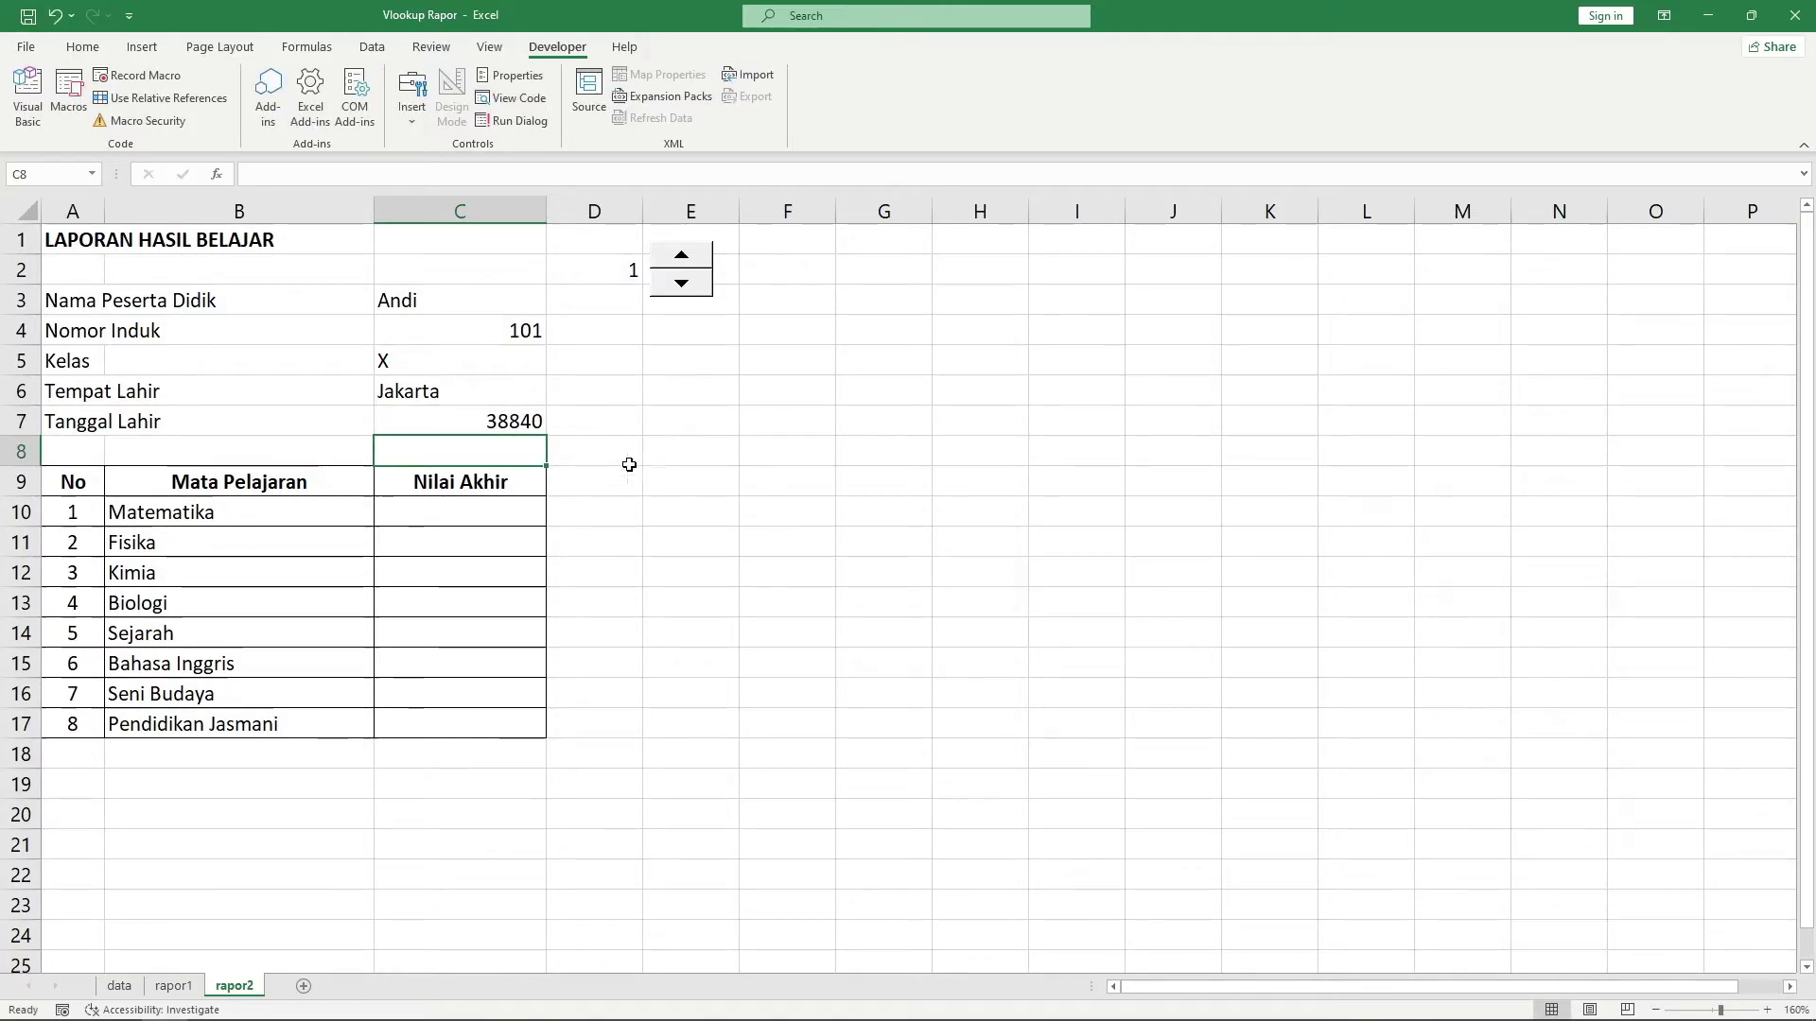
{"action": "left_click", "coordinate": [480, 438]}
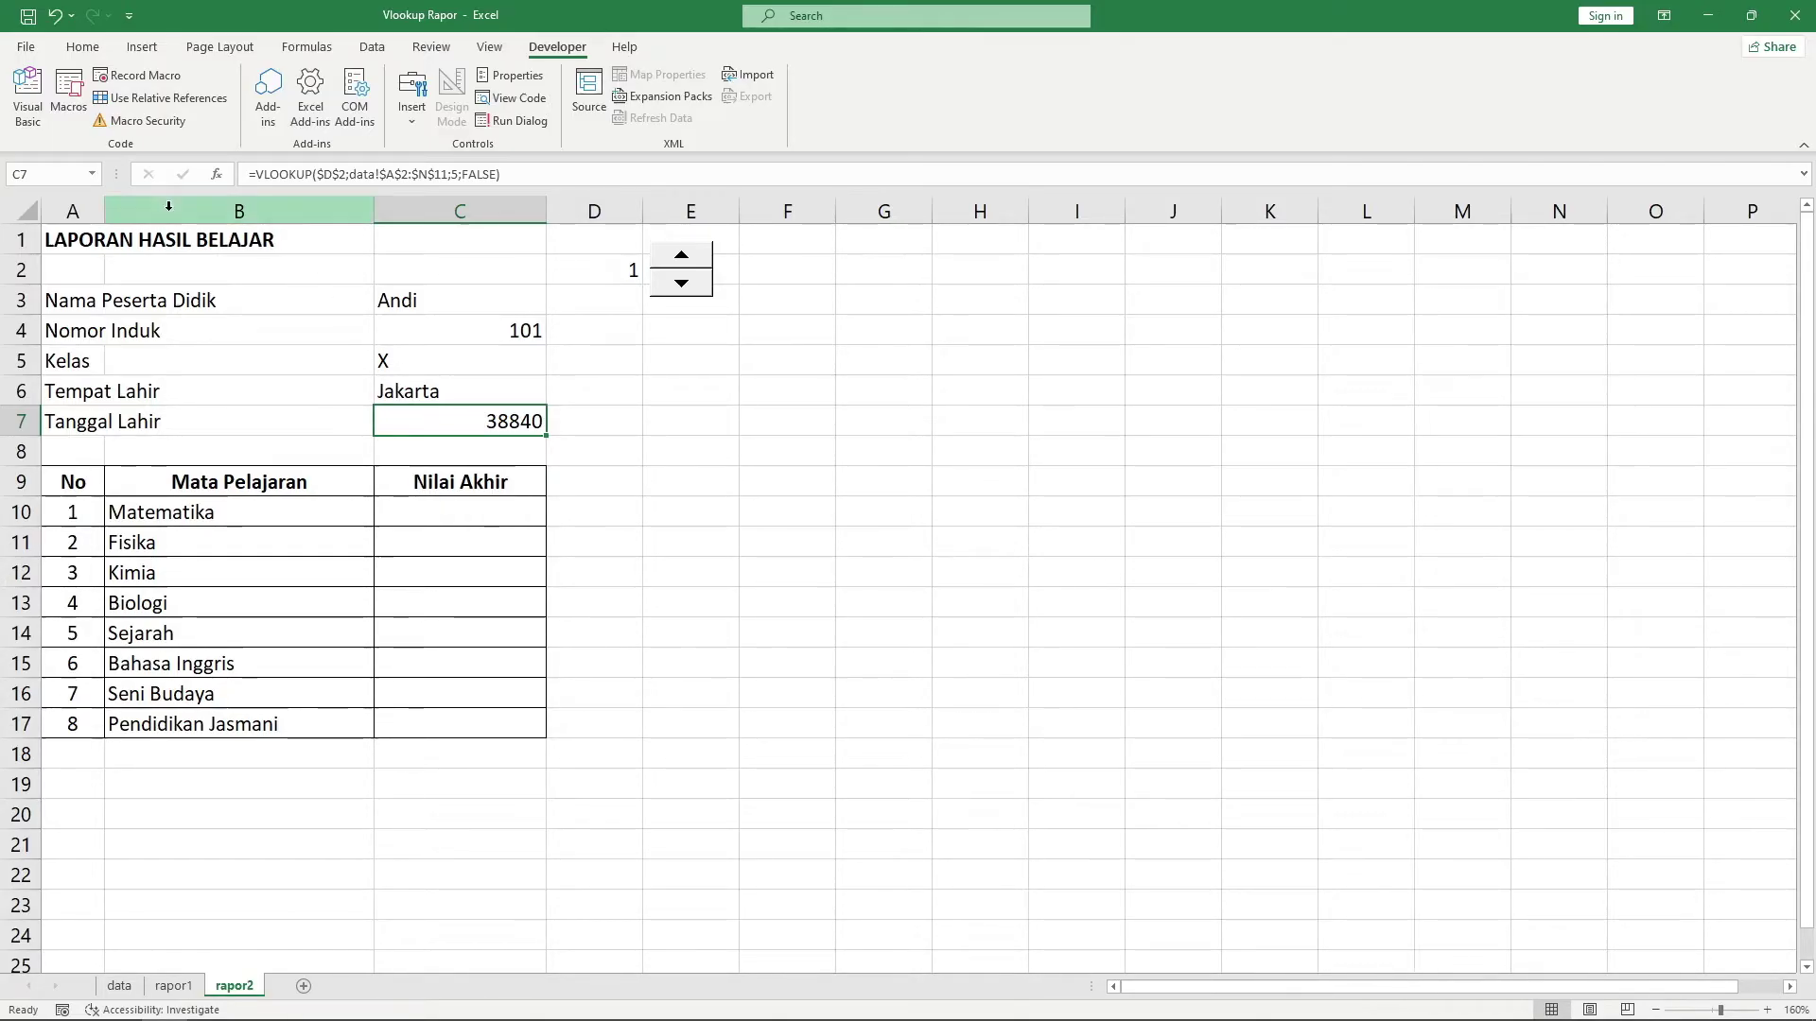
Format C7 with the Indonesian '14 Maret 2012' date type, showing 03 Mei 2006
{"action": "left_click", "coordinate": [94, 49]}
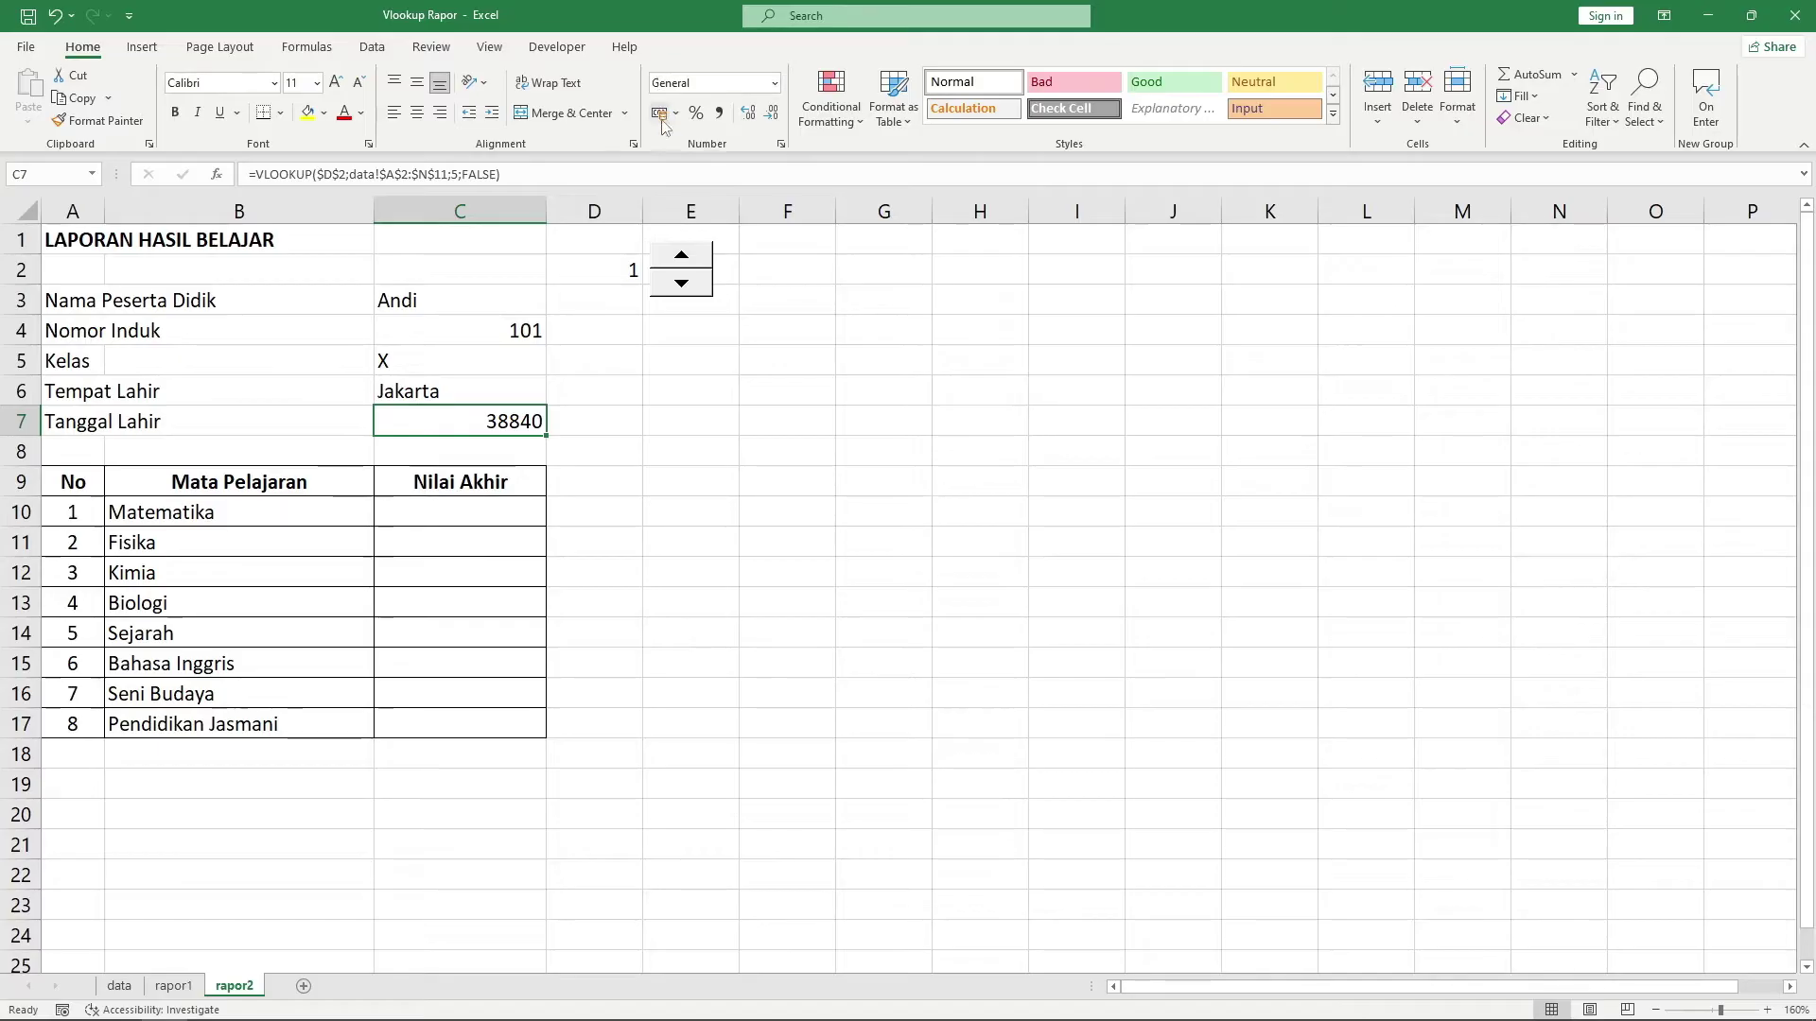
{"action": "left_click", "coordinate": [781, 144]}
{"action": "left_click", "coordinate": [526, 593]}
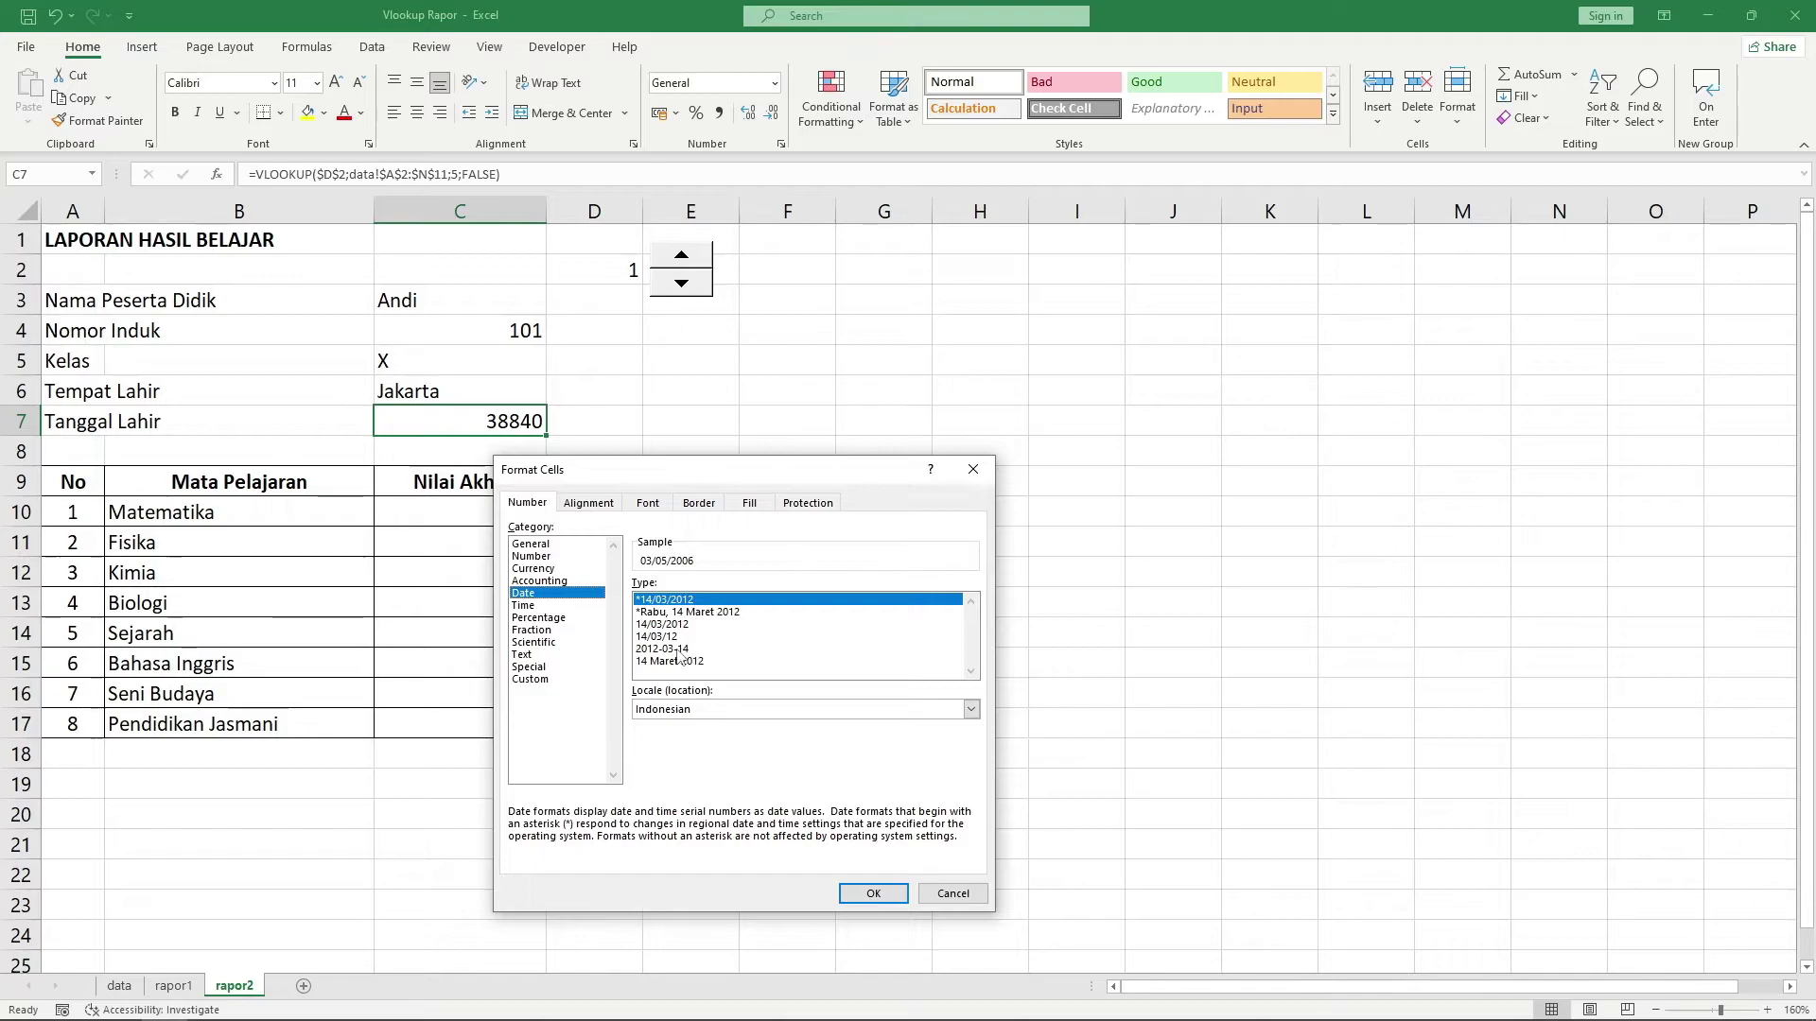
{"action": "left_click", "coordinate": [678, 650]}
{"action": "left_click", "coordinate": [707, 709]}
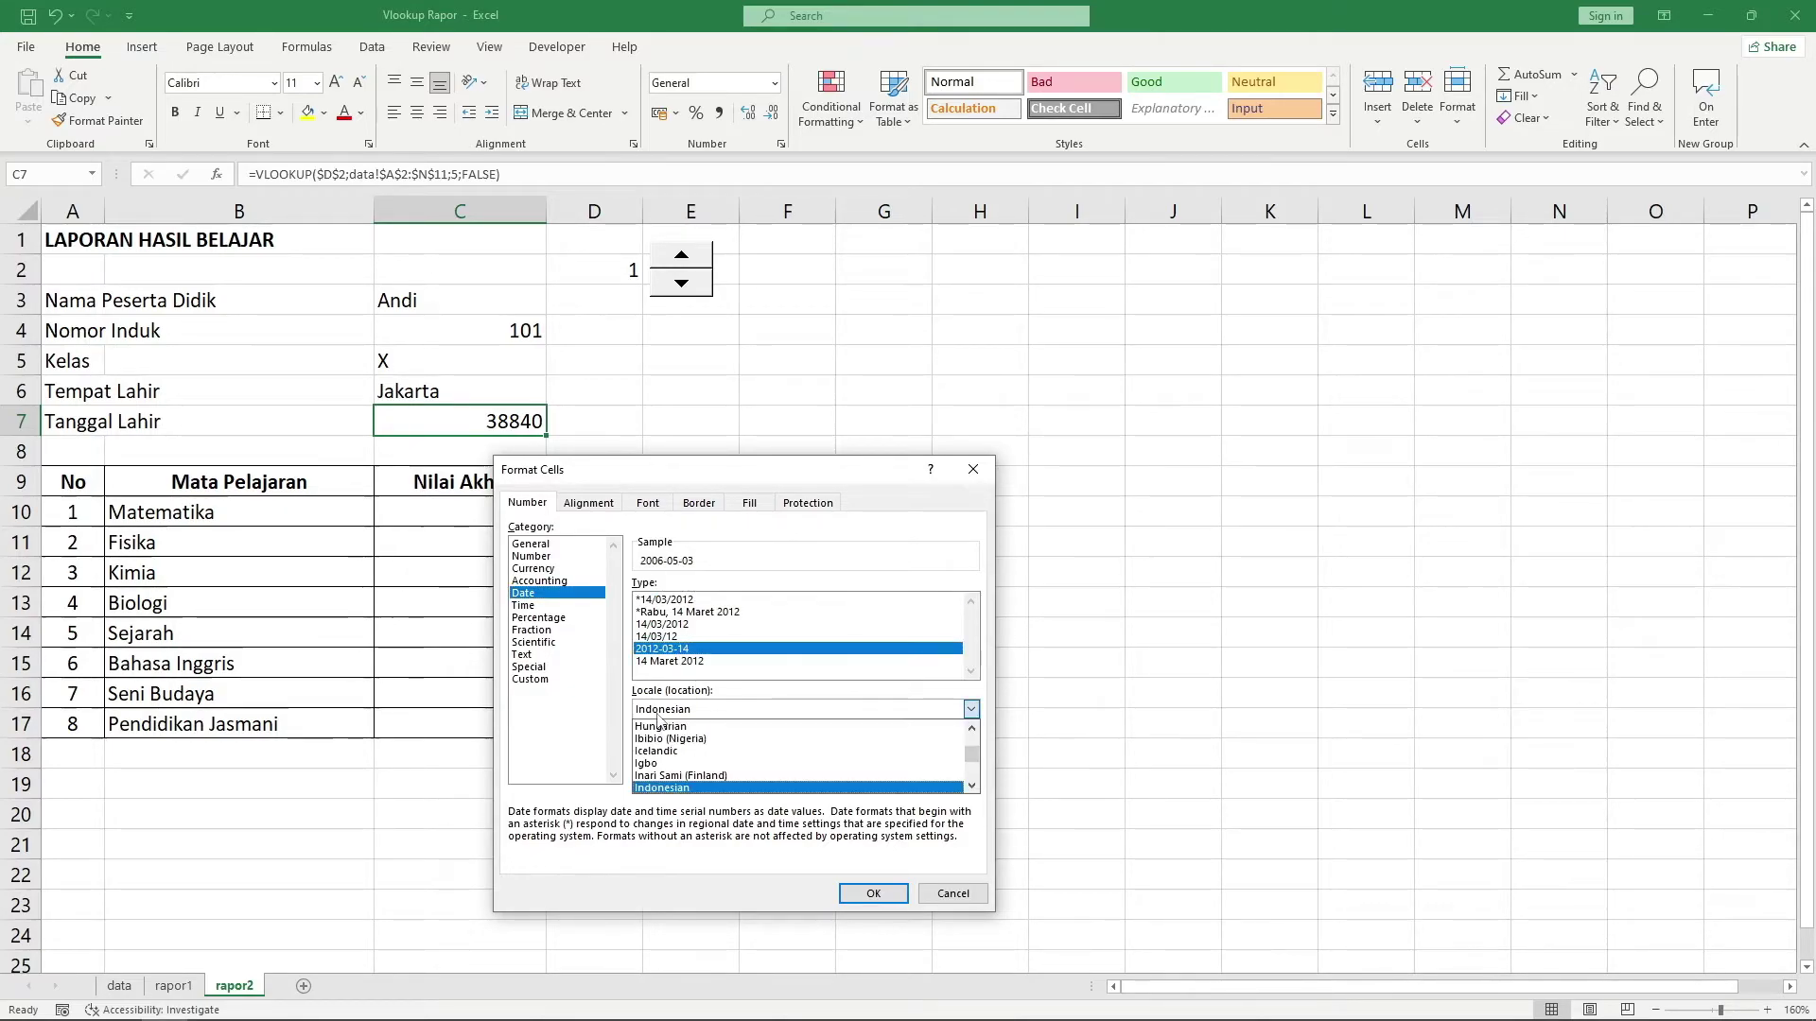
{"action": "left_click", "coordinate": [659, 714]}
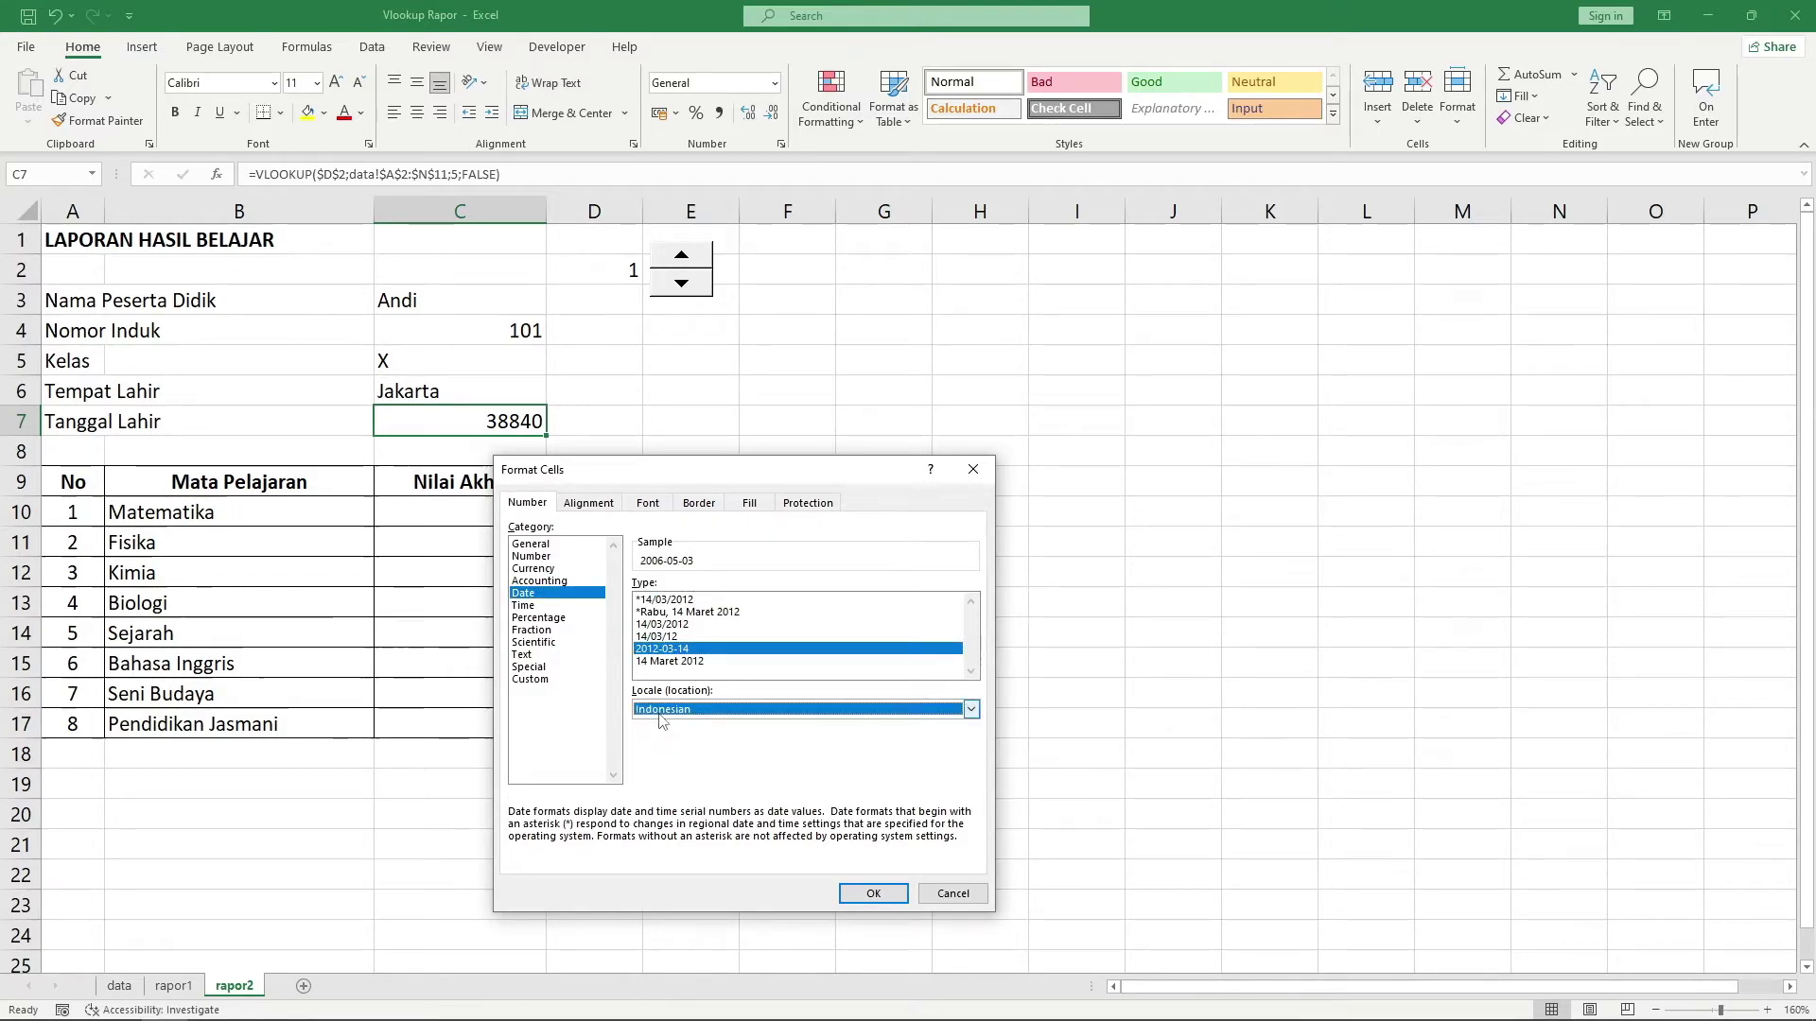
{"action": "left_click", "coordinate": [668, 661]}
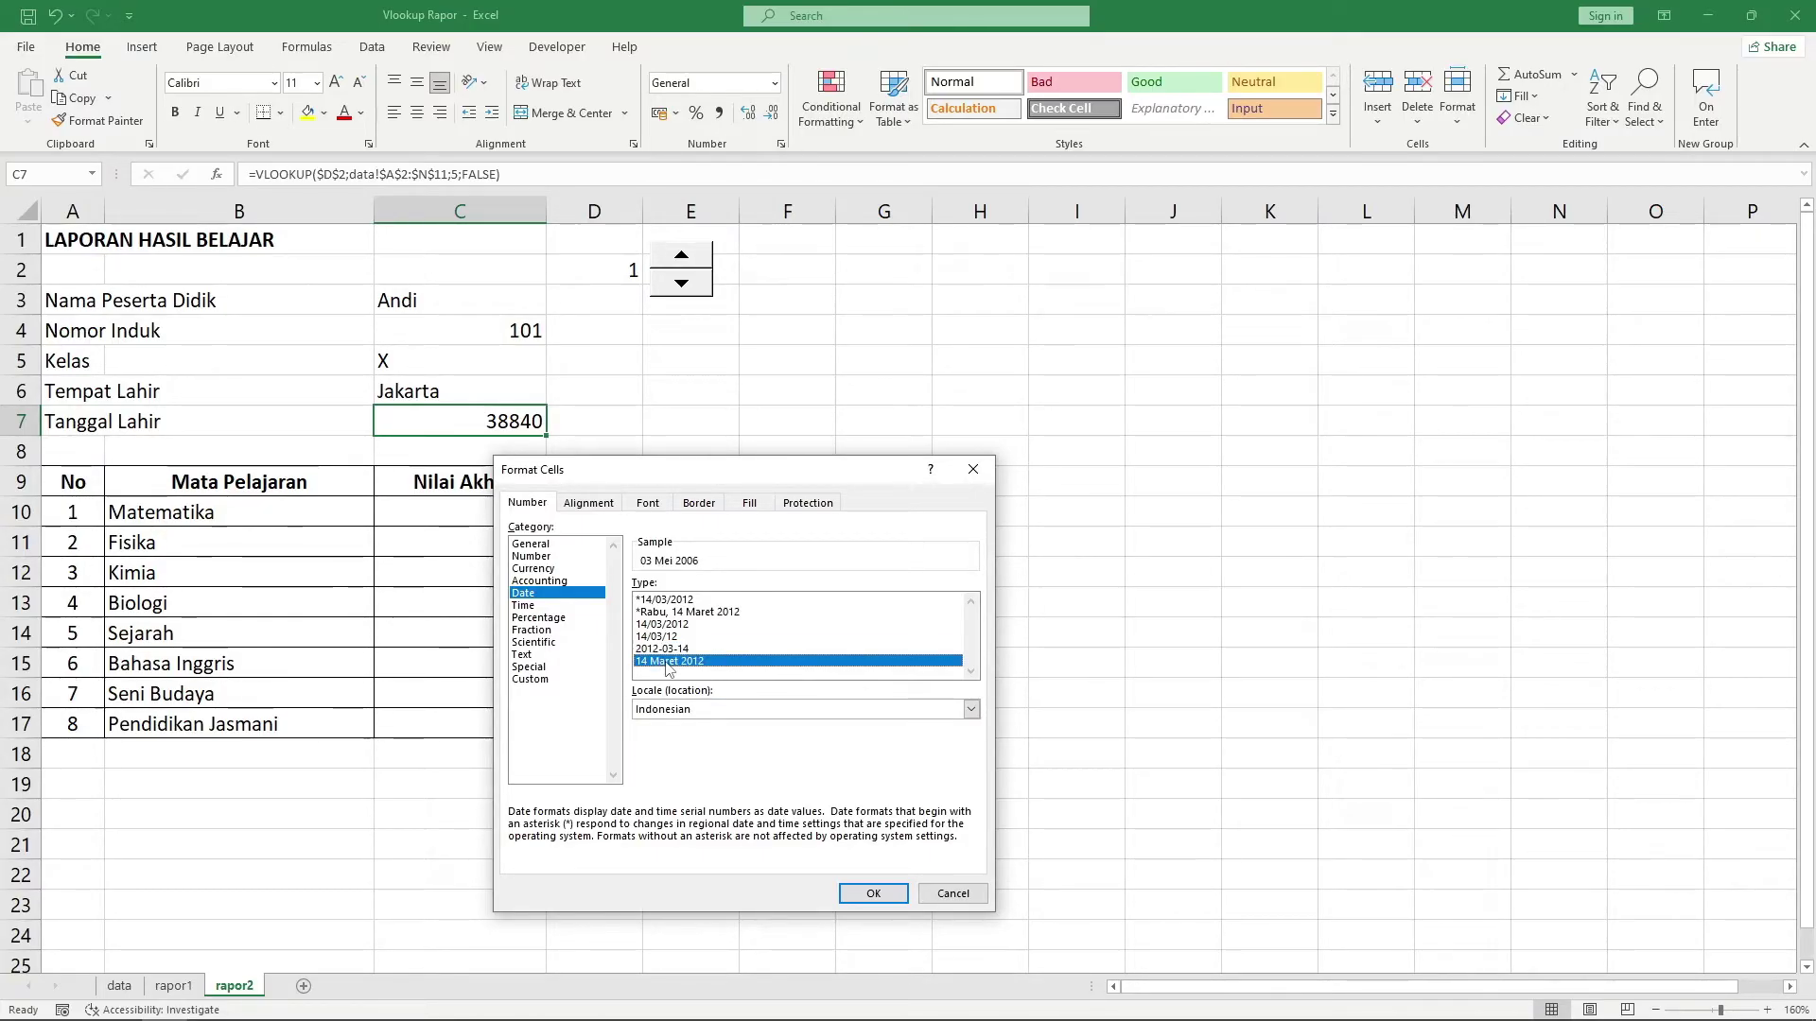
{"action": "left_click", "coordinate": [873, 894]}
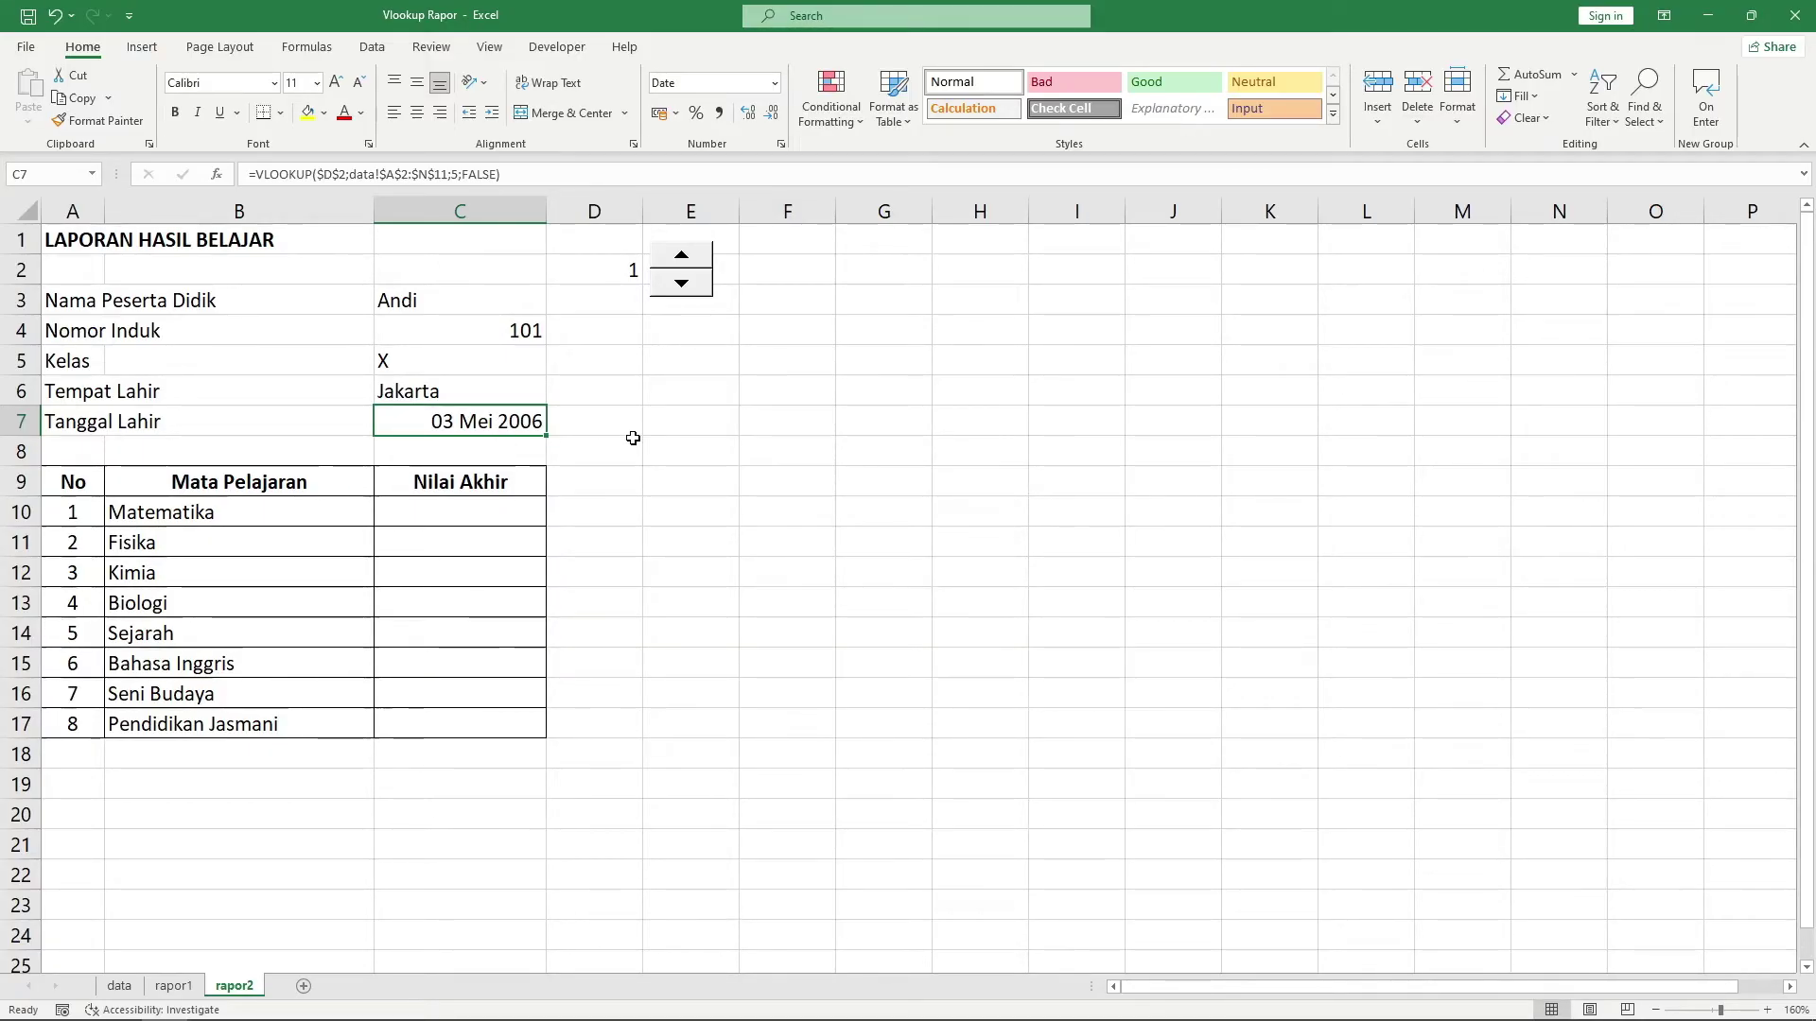
Left-align the identity values in C3:C7
{"action": "left_click_drag", "start_coordinate": [478, 298], "coordinate": [474, 421]}
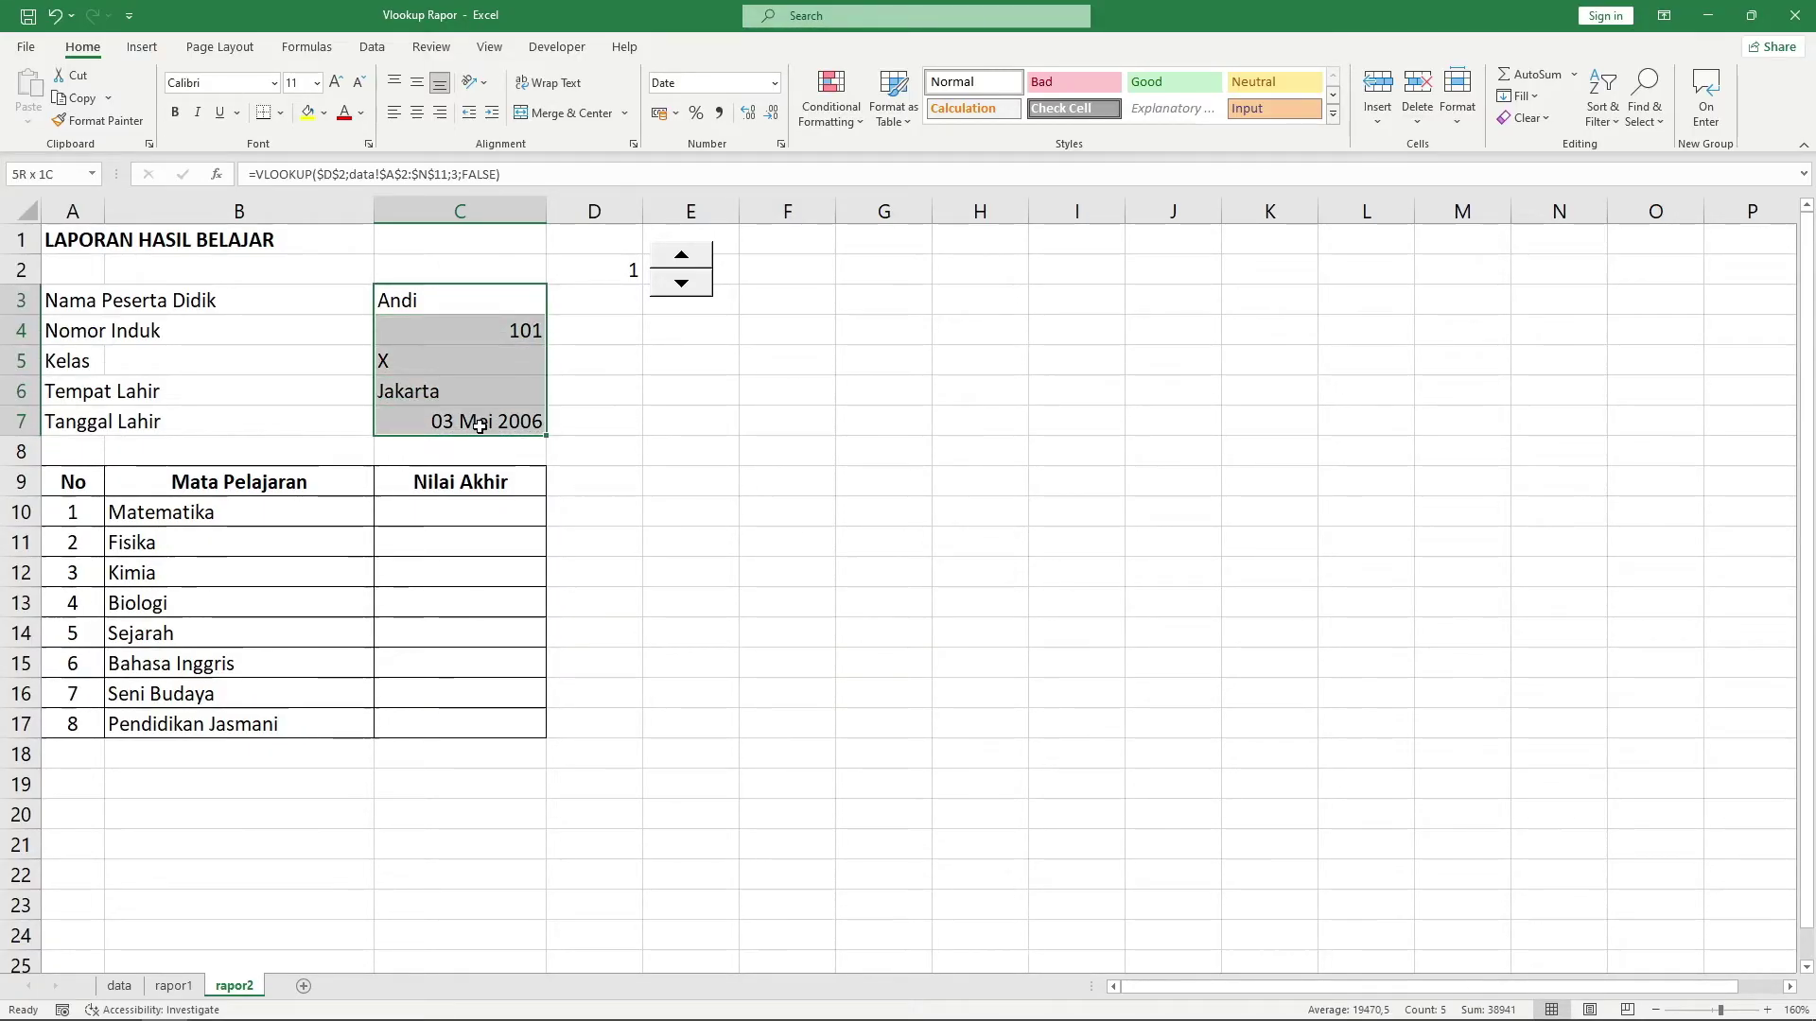
{"action": "left_click", "coordinate": [392, 118]}
{"action": "left_click", "coordinate": [598, 390]}
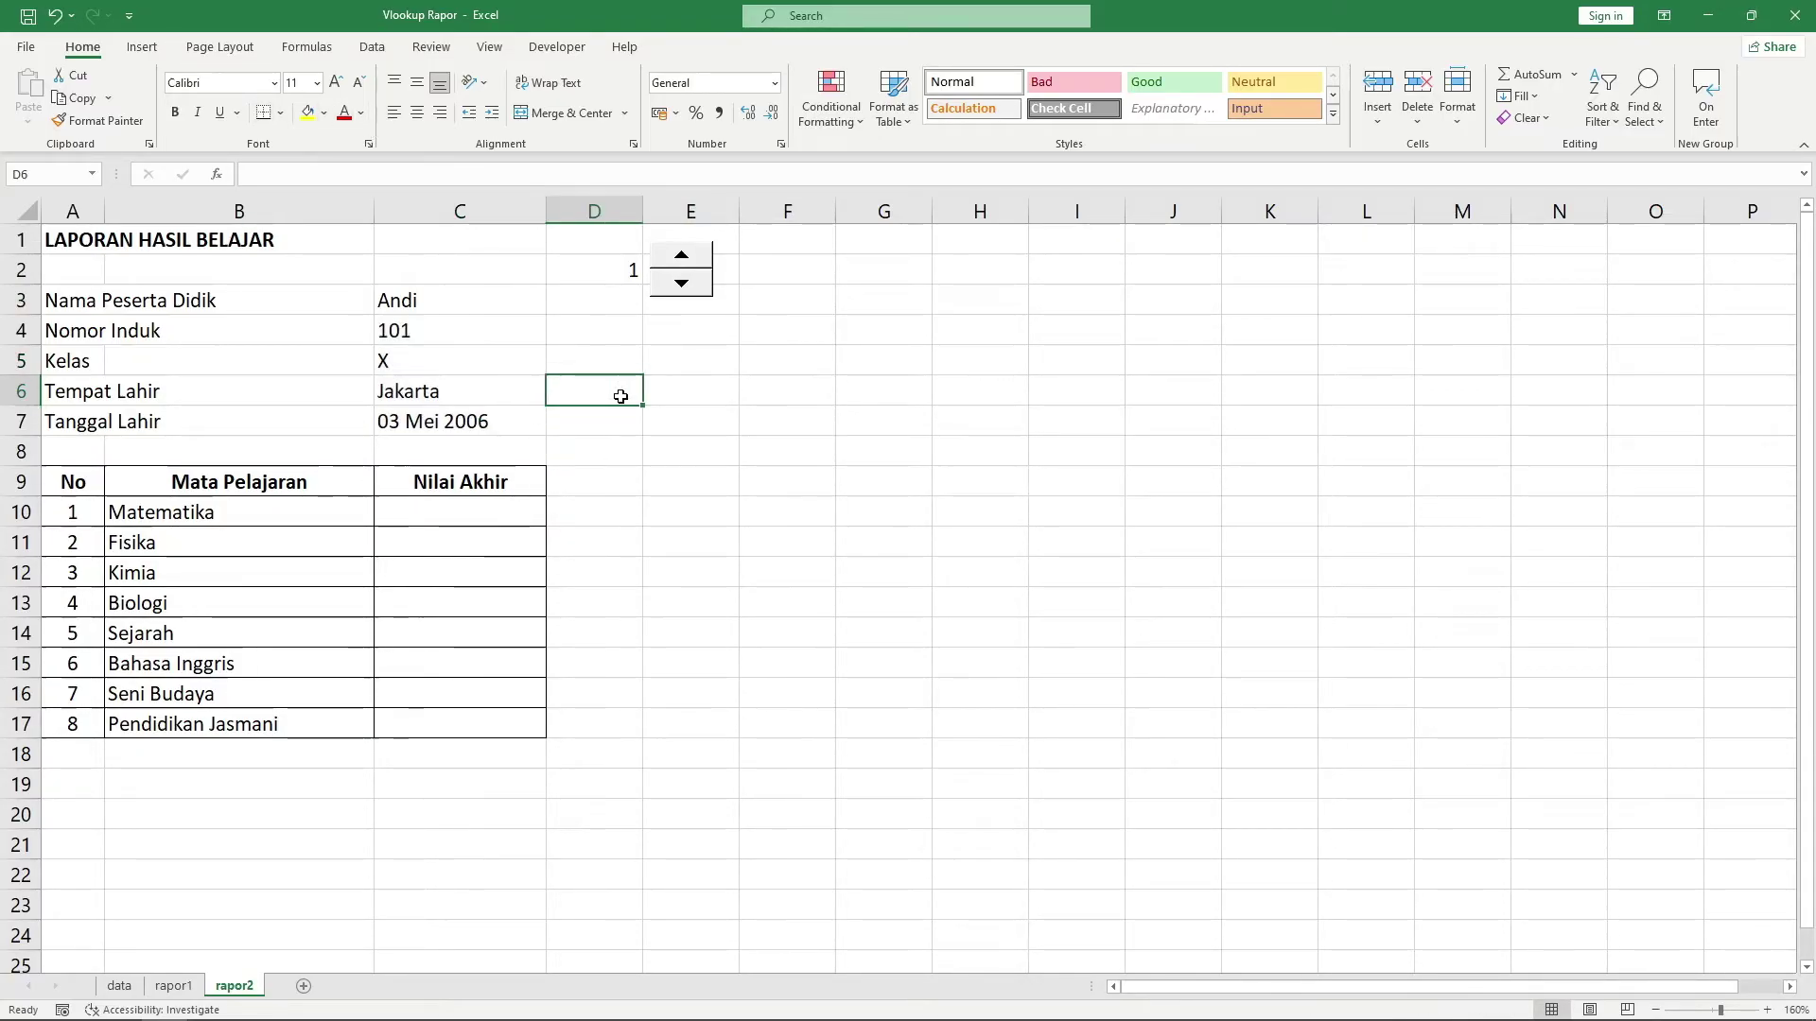
Copy the C3 name lookup formula into the Nilai Akhir cells C10:C17
{"action": "left_click", "coordinate": [428, 300]}
{"action": "key", "text": "ctrl+c"}
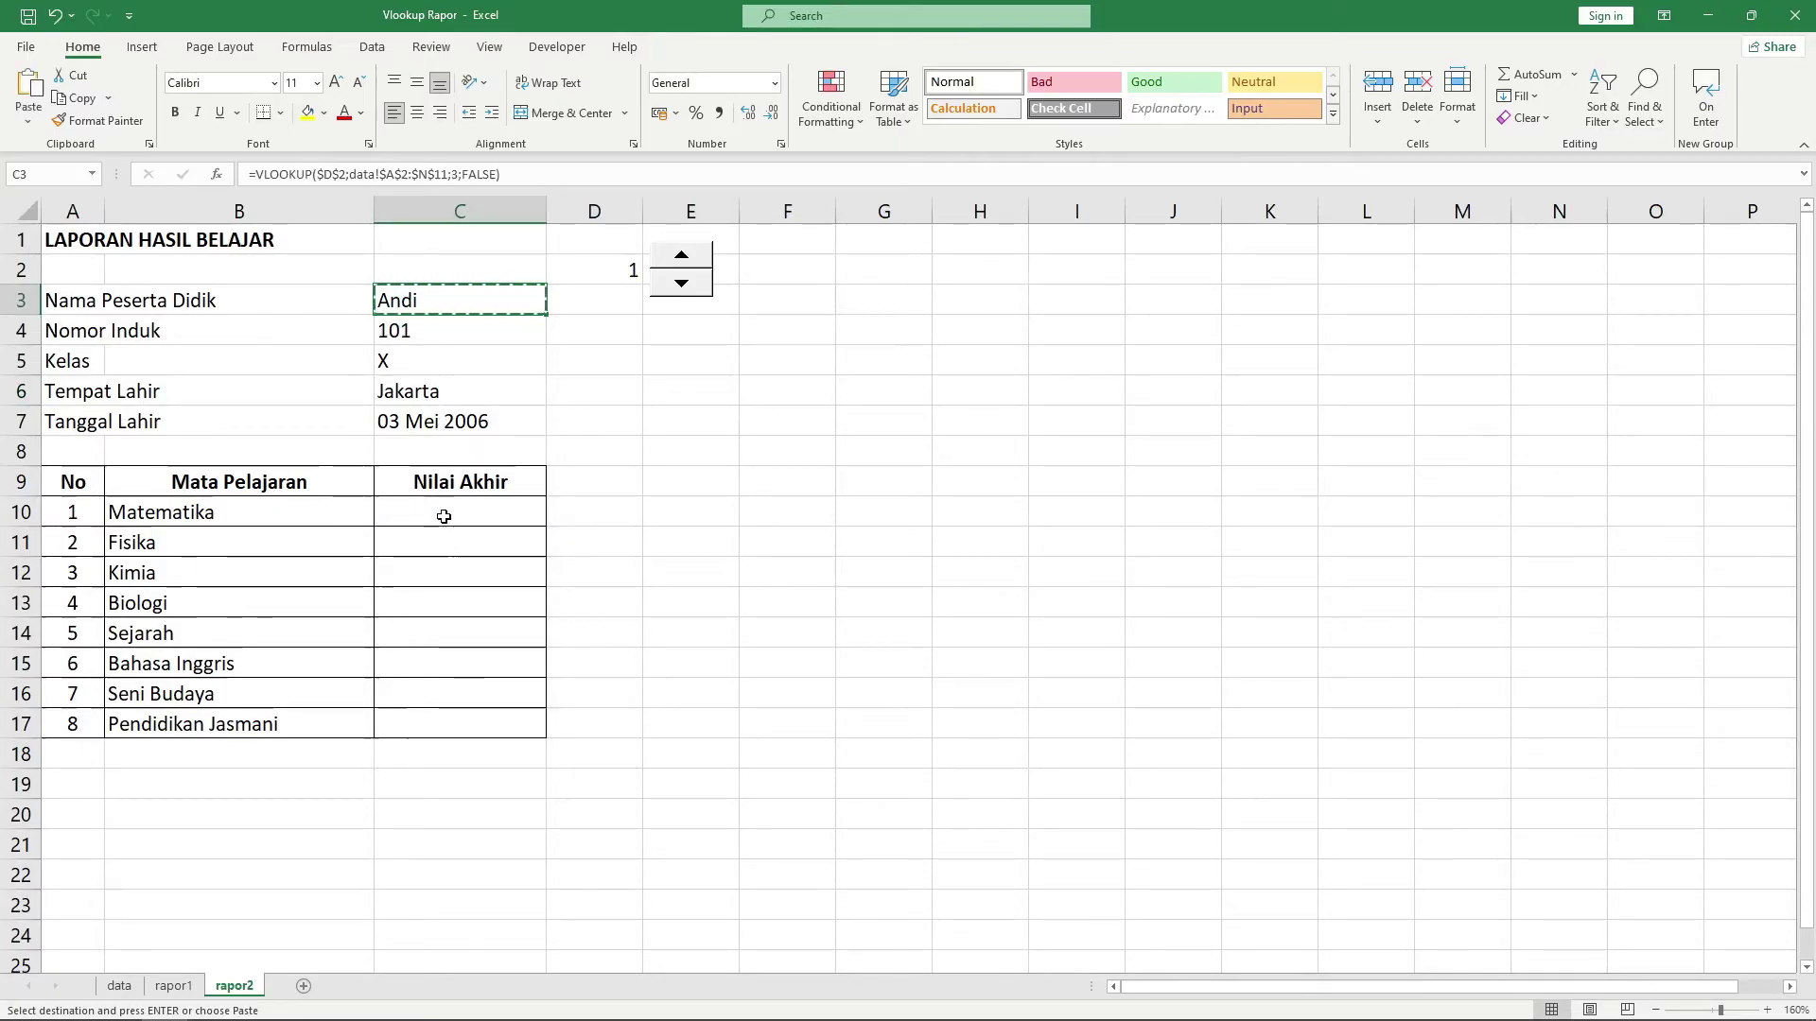
{"action": "left_click", "coordinate": [441, 484]}
{"action": "left_click_drag", "start_coordinate": [441, 510], "coordinate": [454, 728]}
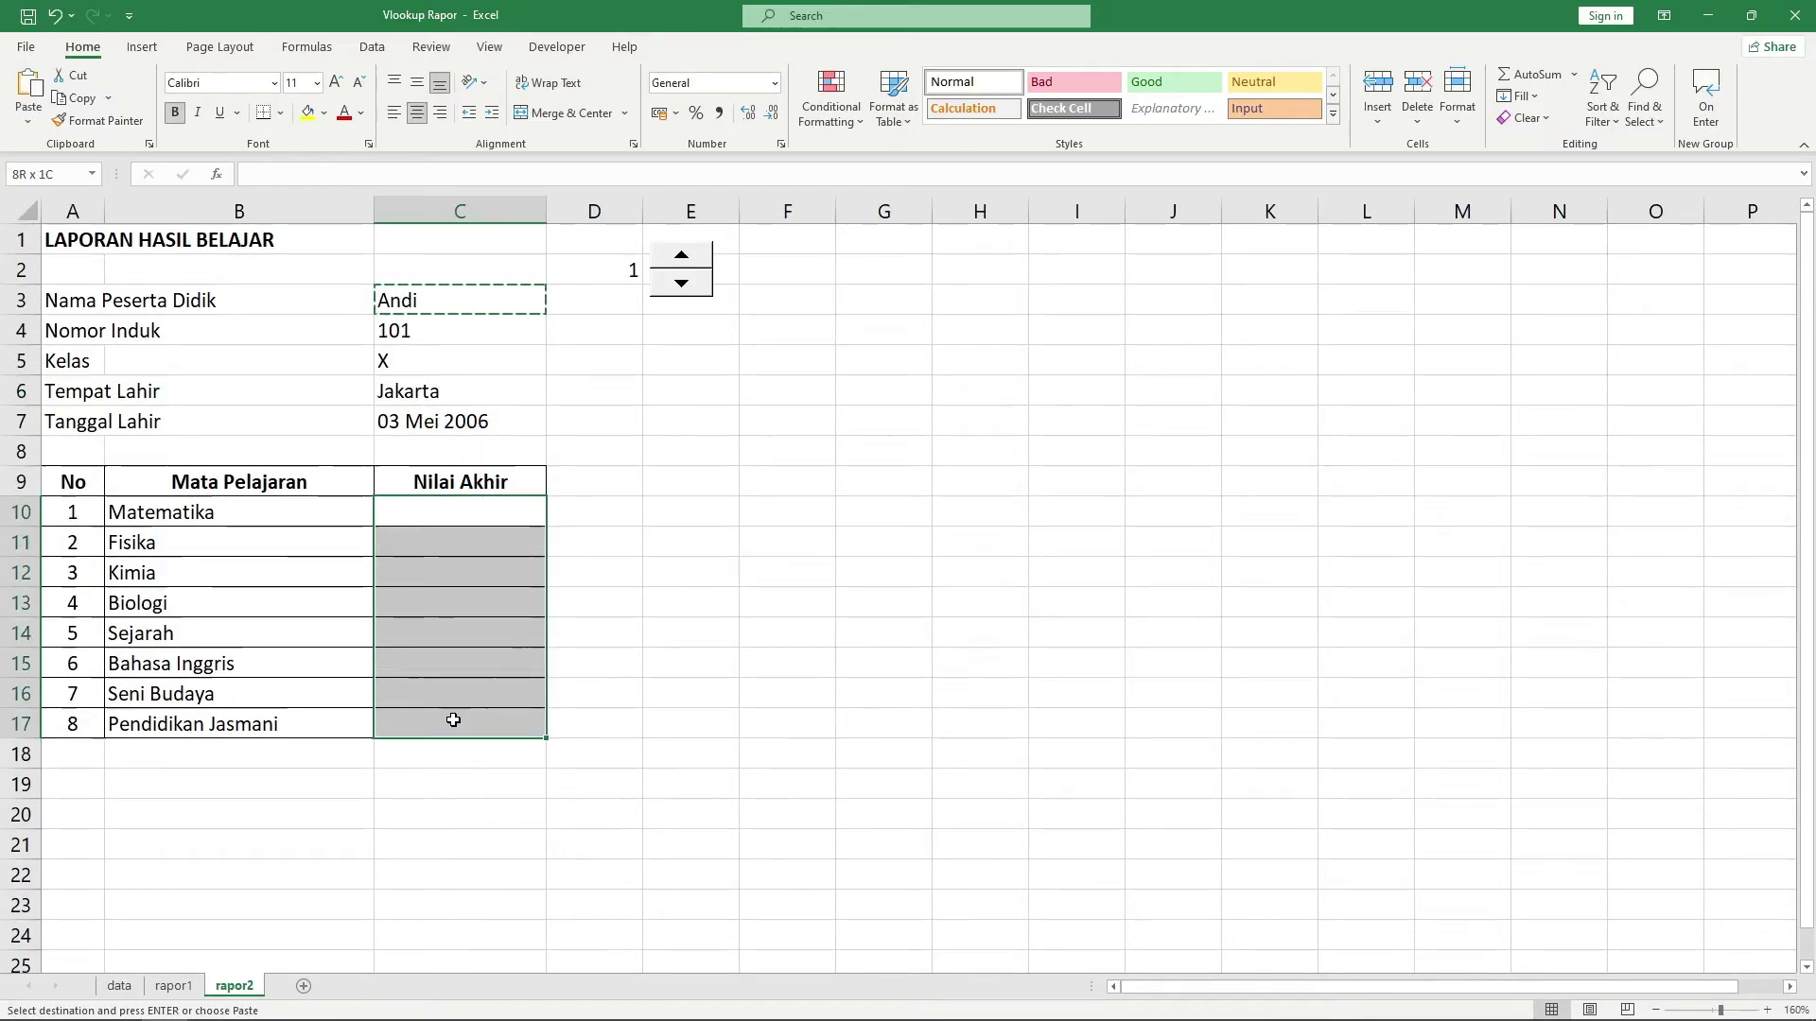
{"action": "key", "text": "ctrl+v"}
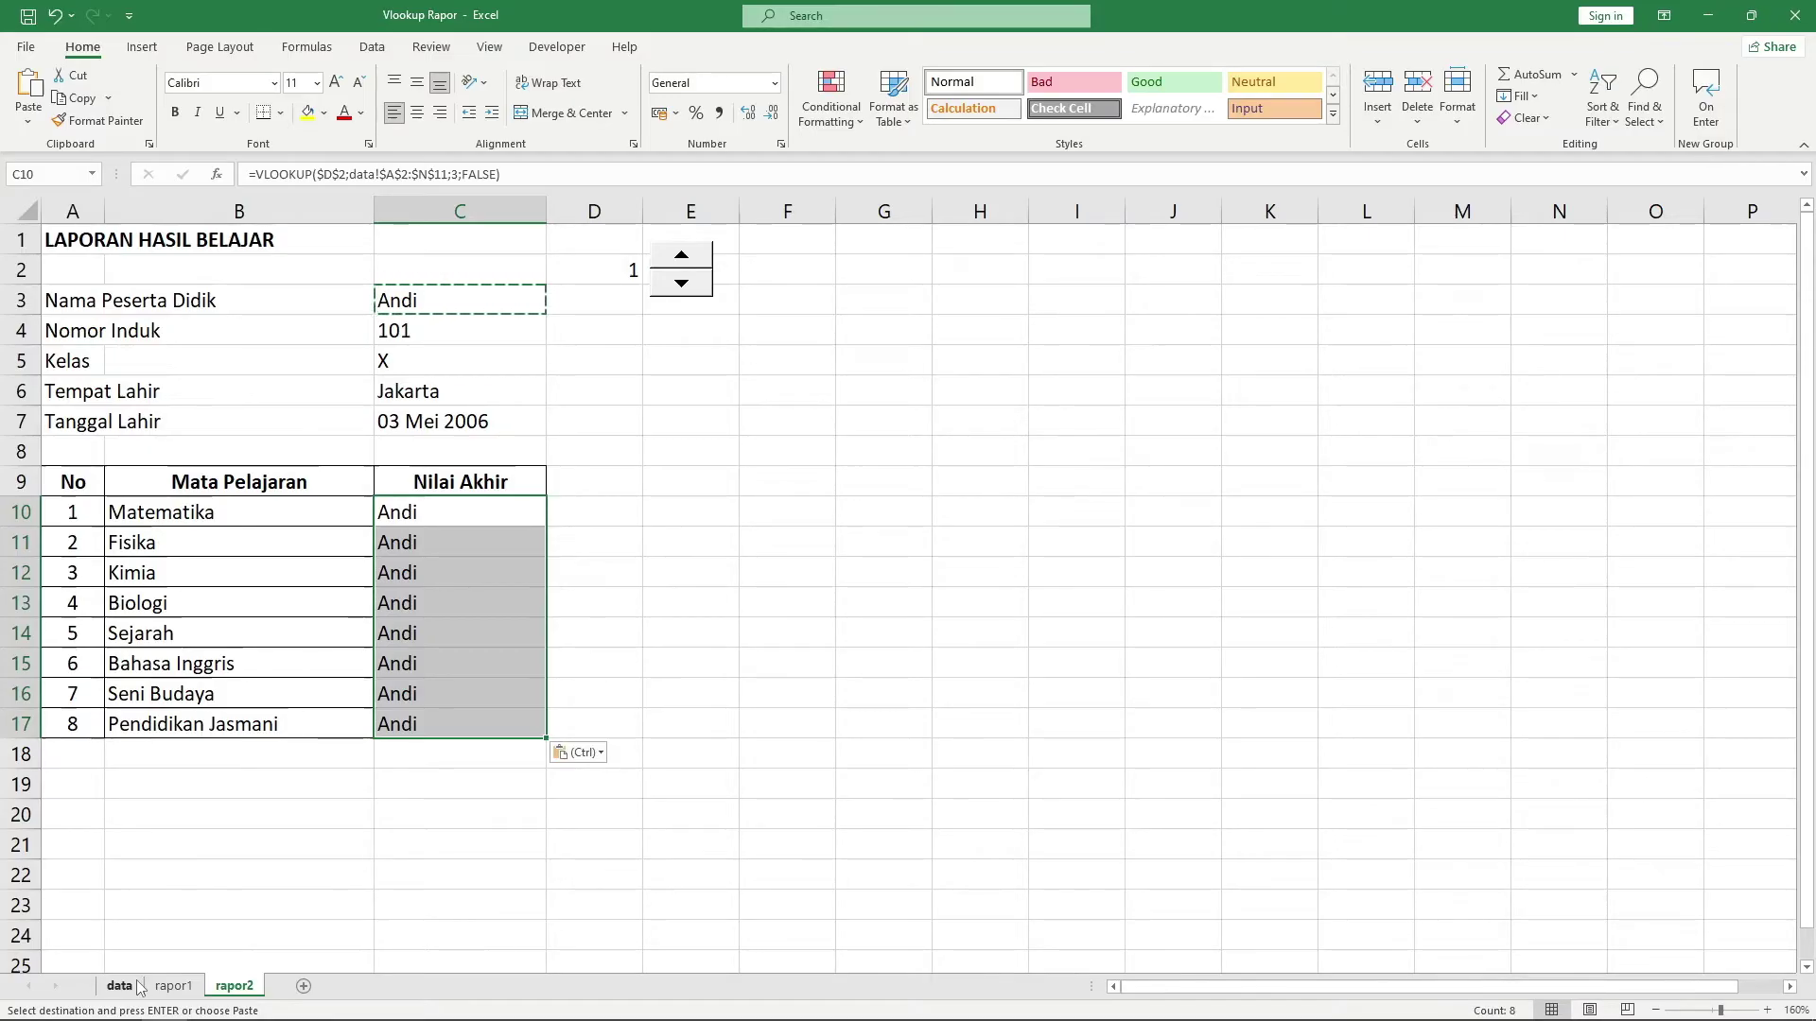
Check the data sheet's subject columns, then change the Matematika VLOOKUP column index to 7
{"action": "left_click", "coordinate": [122, 986]}
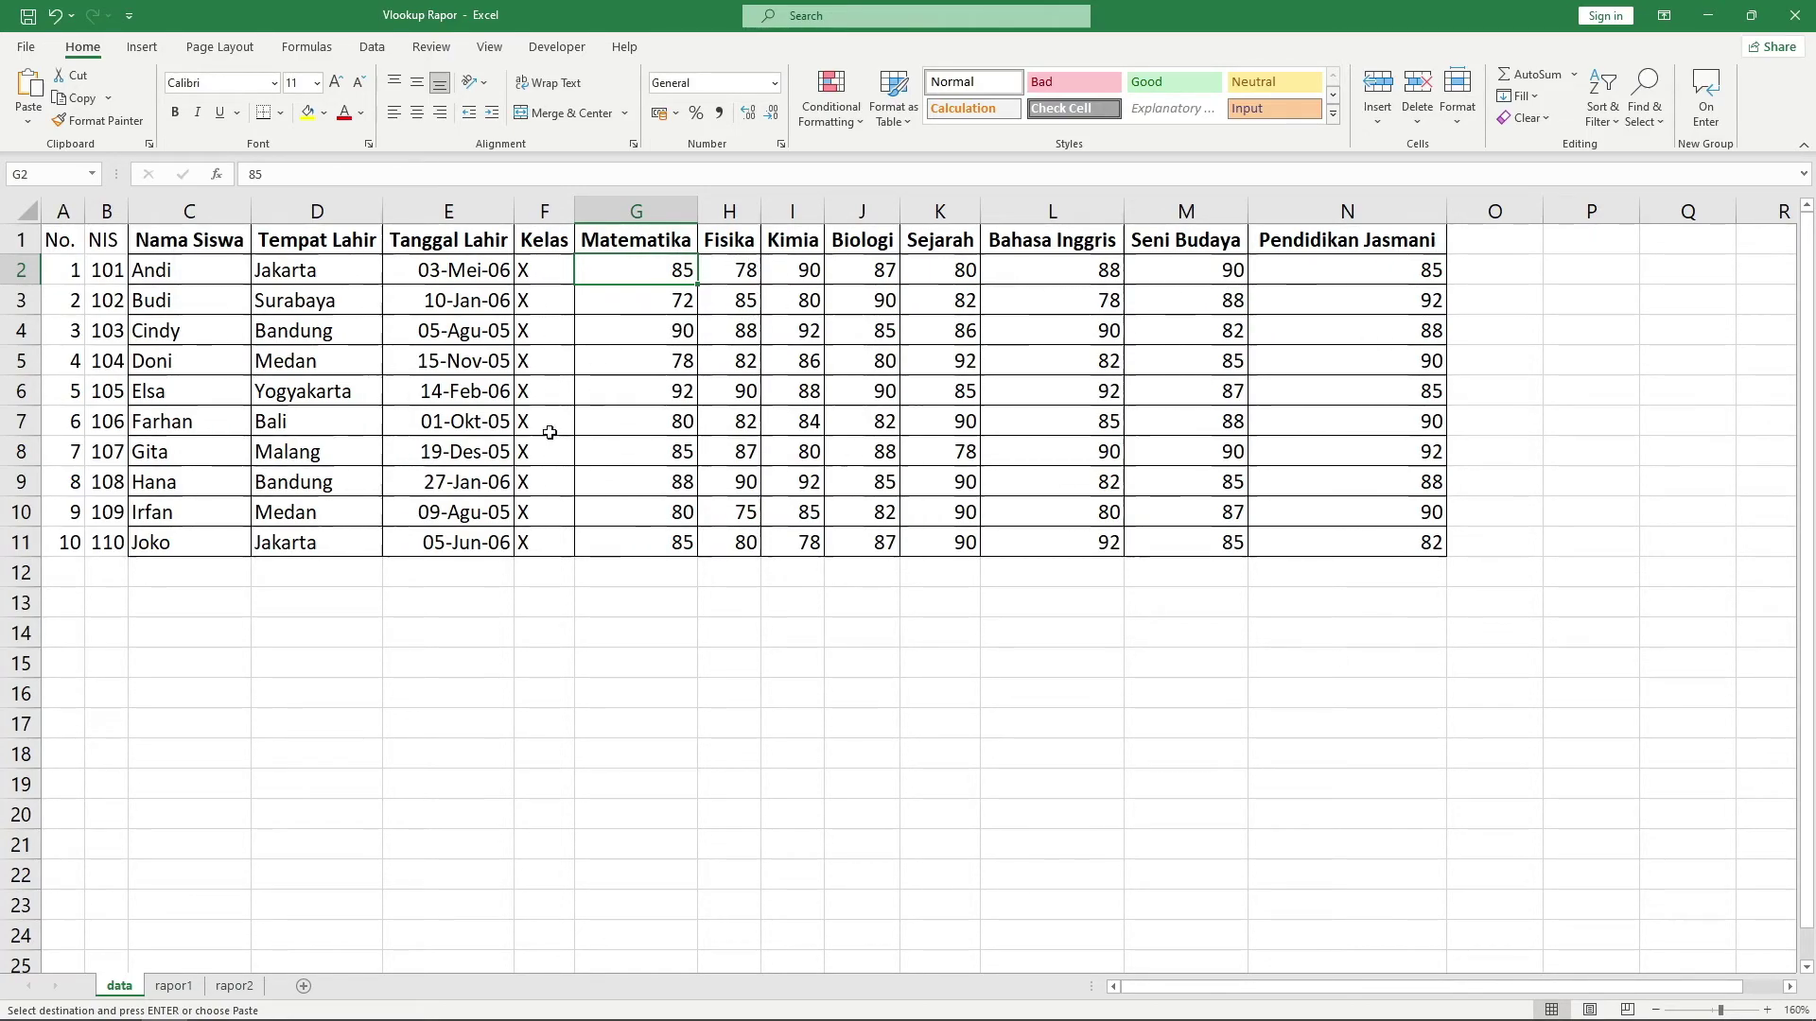
{"action": "left_click", "coordinate": [235, 985]}
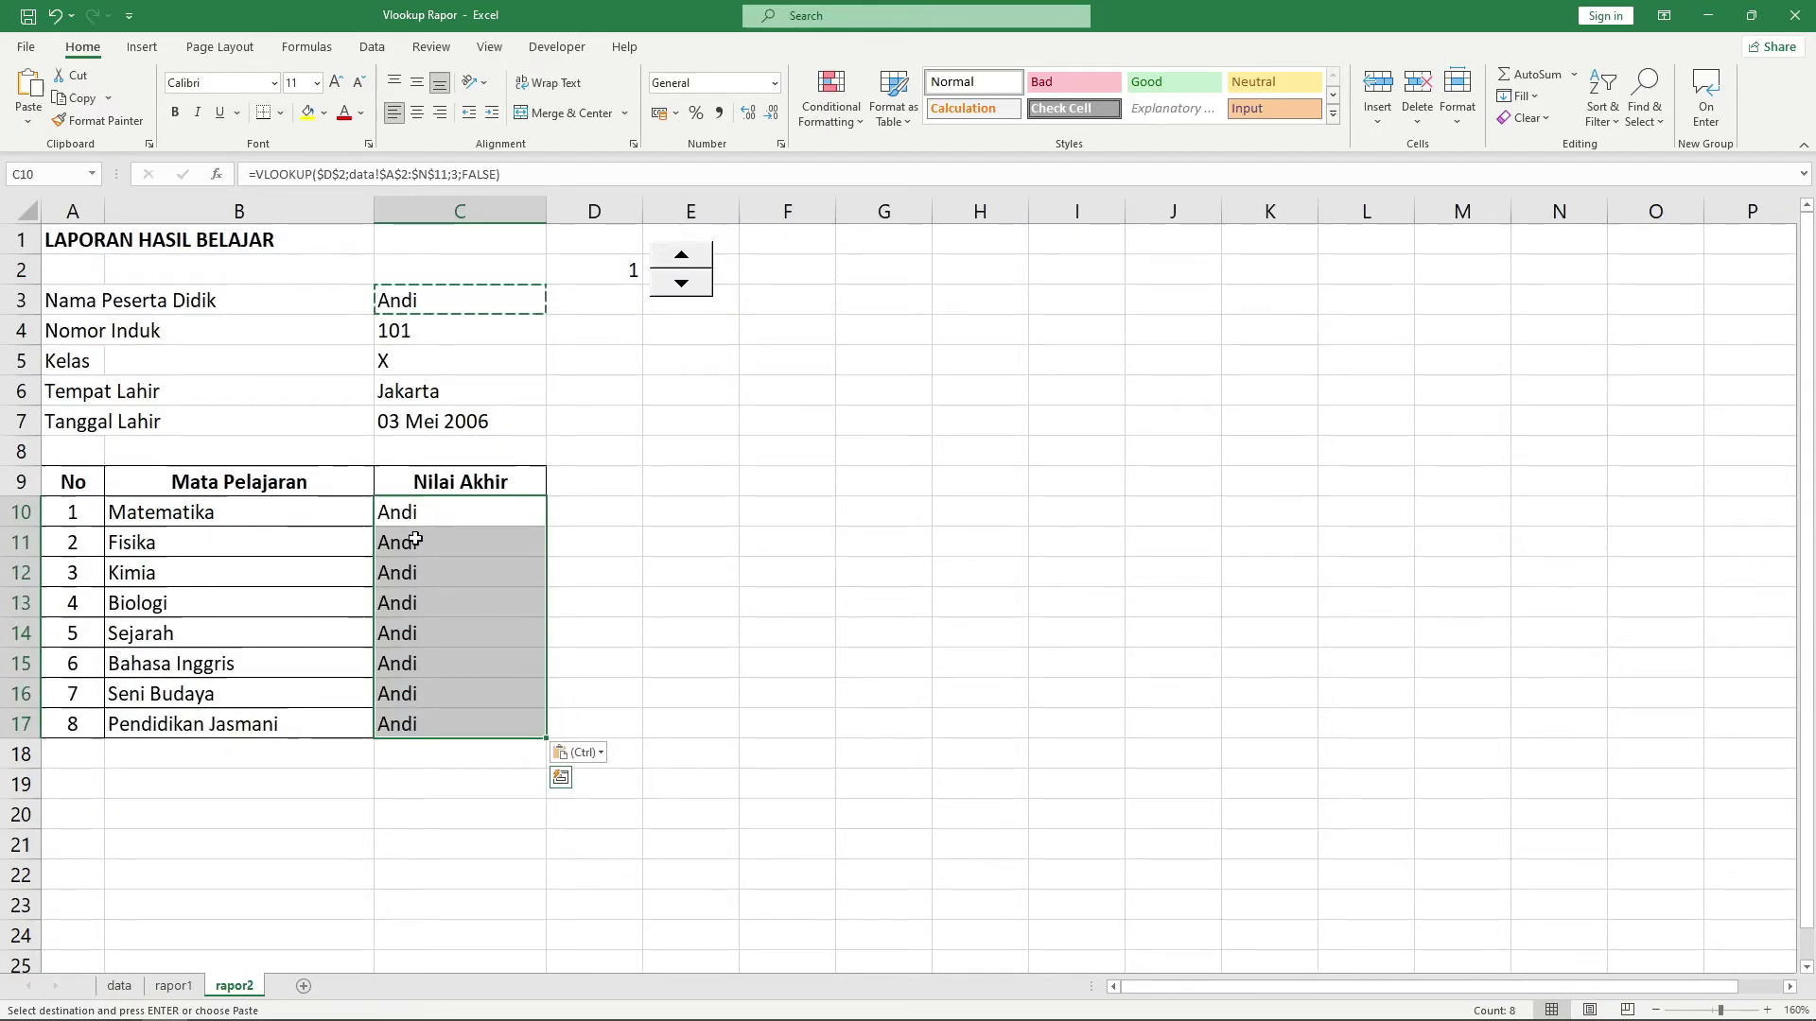
{"action": "double_click", "coordinate": [424, 512]}
{"action": "double_click", "coordinate": [704, 513]}
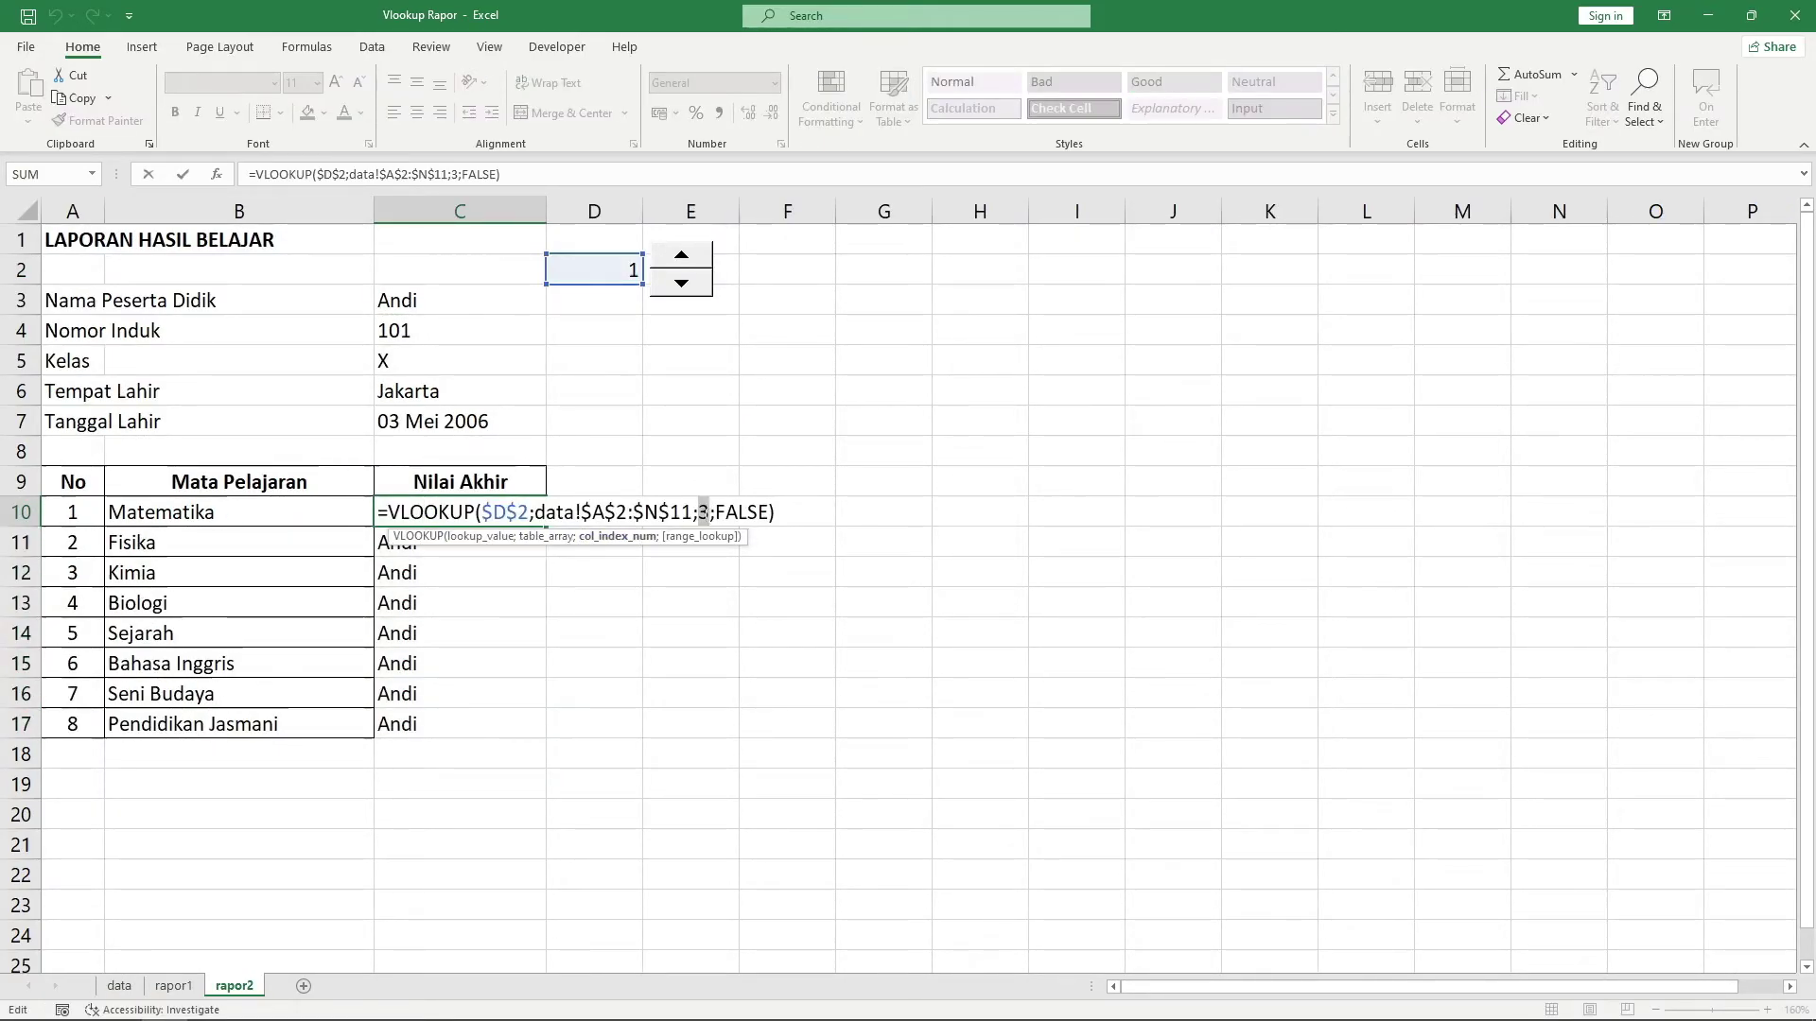
{"action": "type", "text": "7"}
{"action": "key", "text": "Return"}
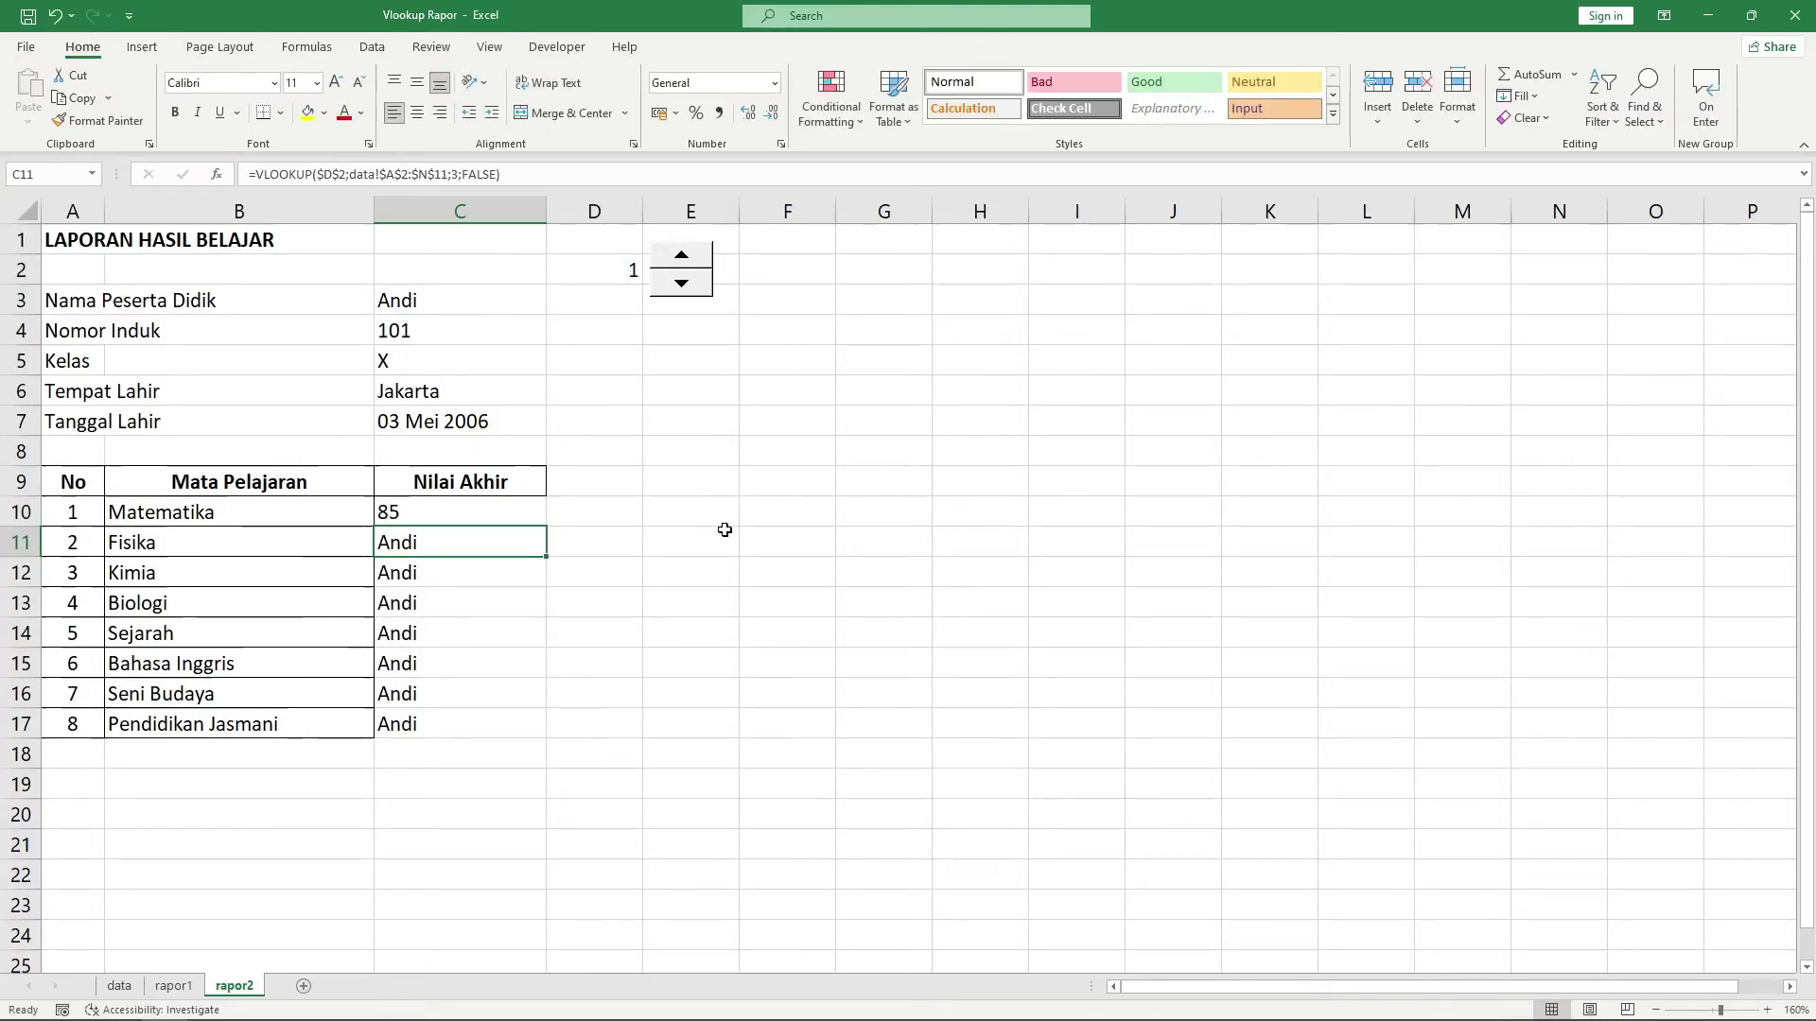
Change the Fisika and Kimia VLOOKUP column indexes to 8 and 9
{"action": "double_click", "coordinate": [475, 542]}
{"action": "double_click", "coordinate": [703, 542]}
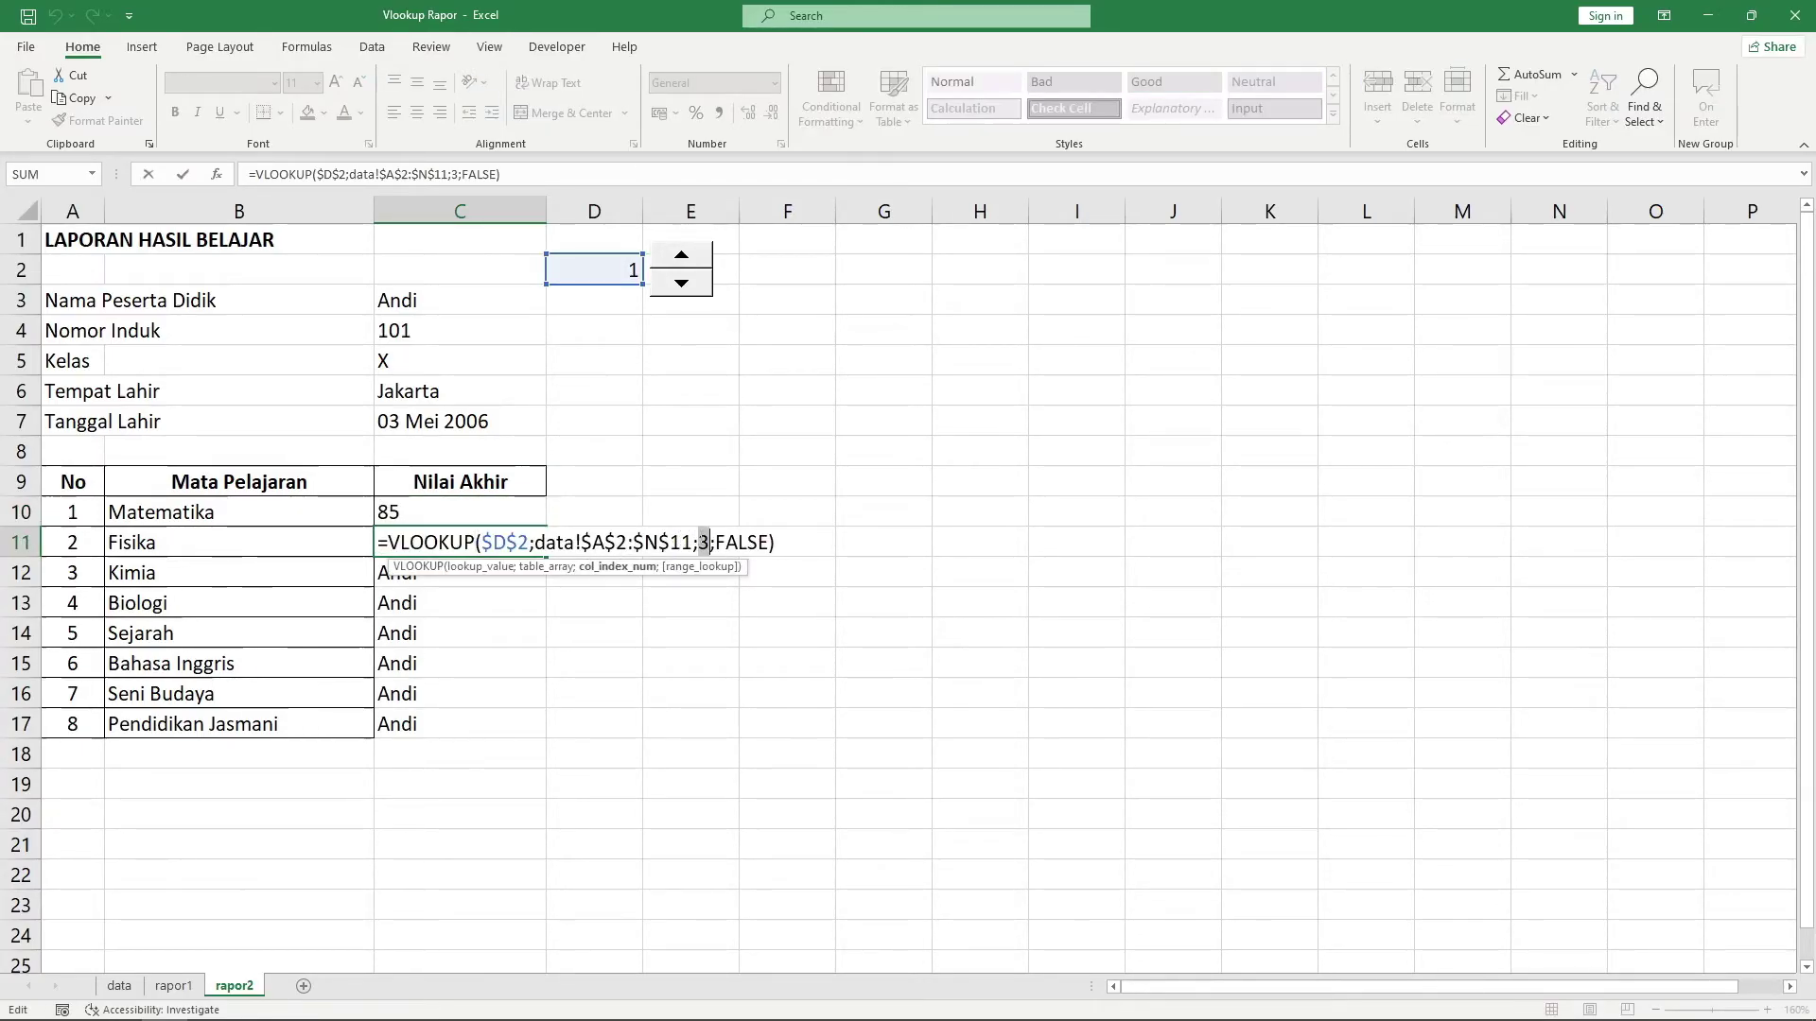
{"action": "key", "text": "Return"}
{"action": "key", "text": "F2"}
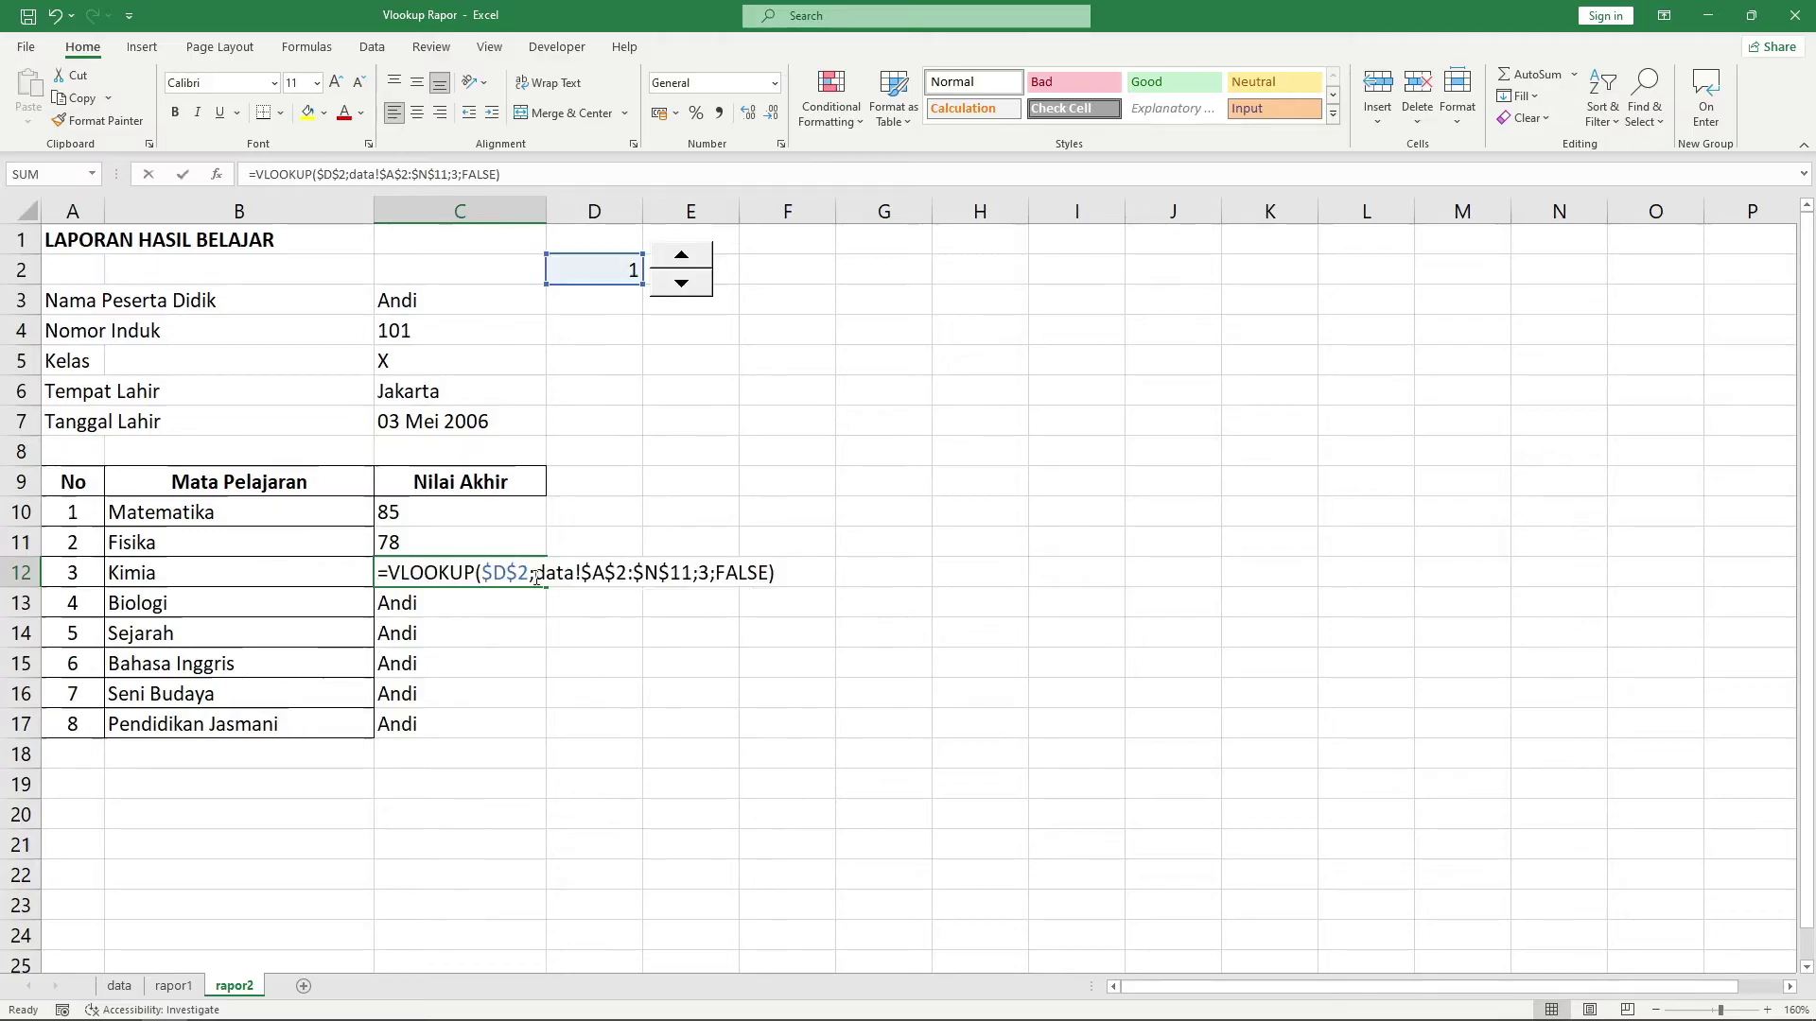
{"action": "double_click", "coordinate": [703, 573]}
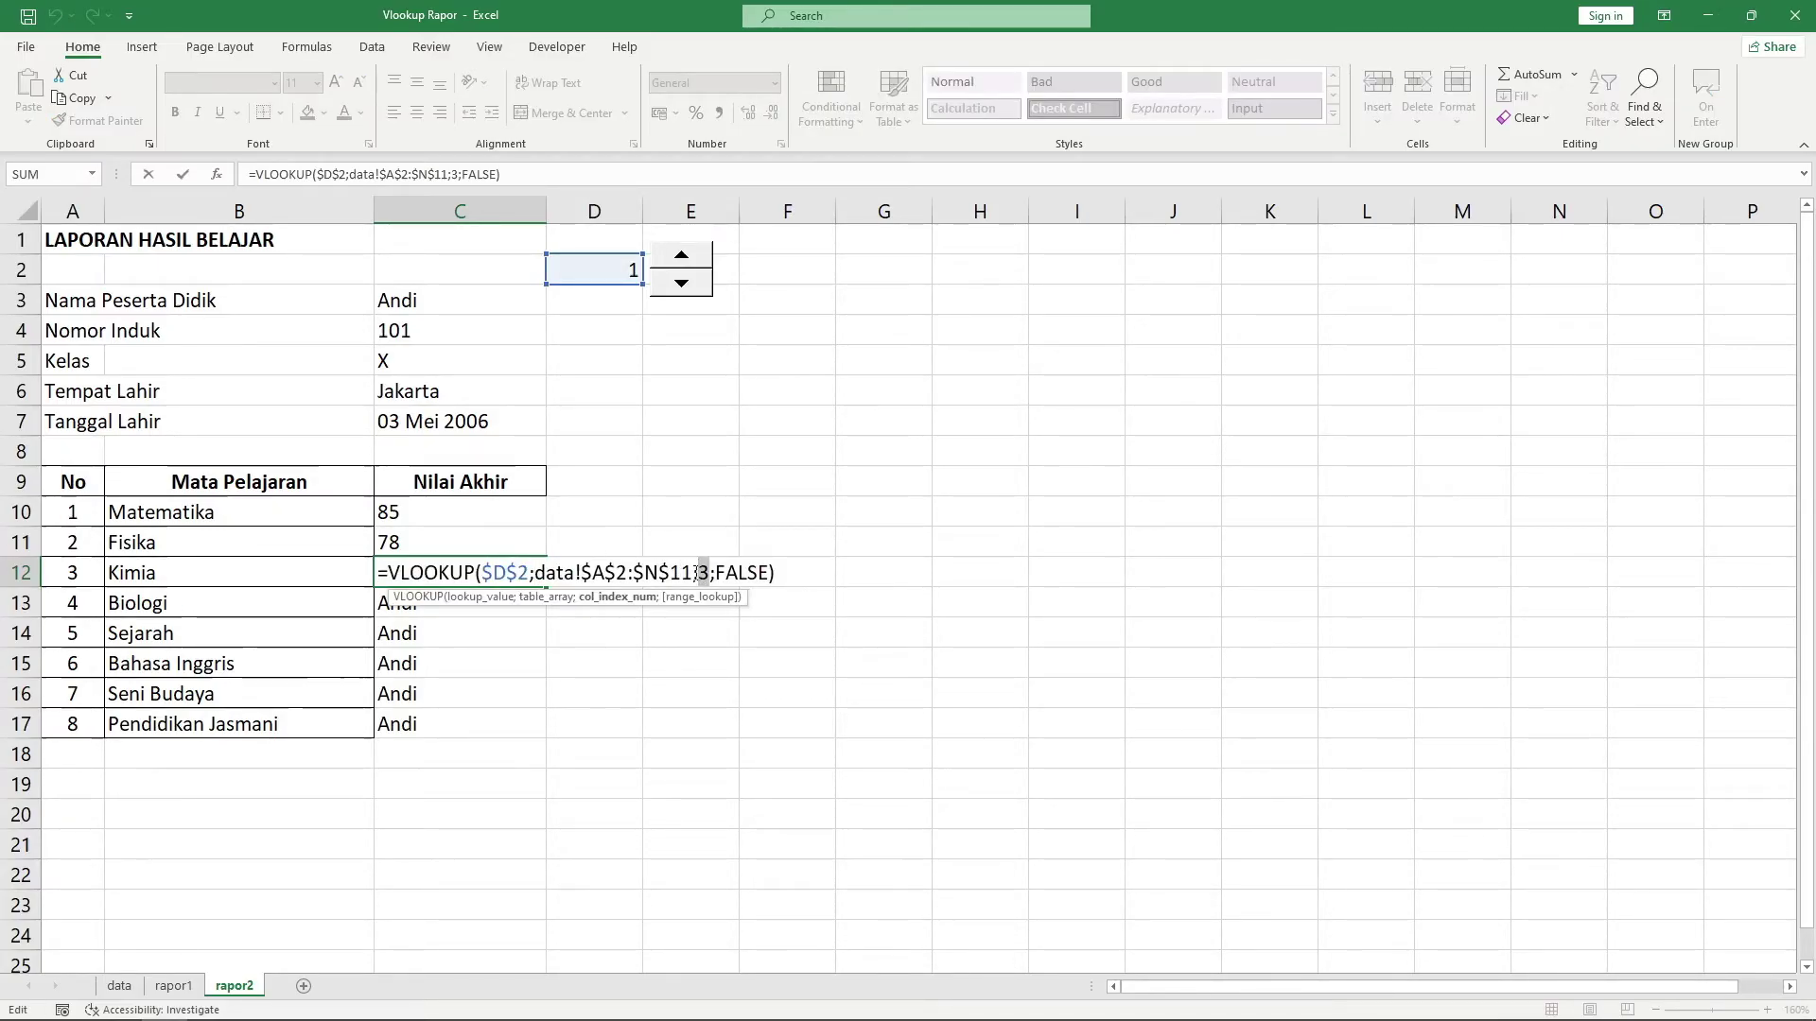
{"action": "type", "text": "9"}
{"action": "key", "text": "Return"}
{"action": "key", "text": "F2"}
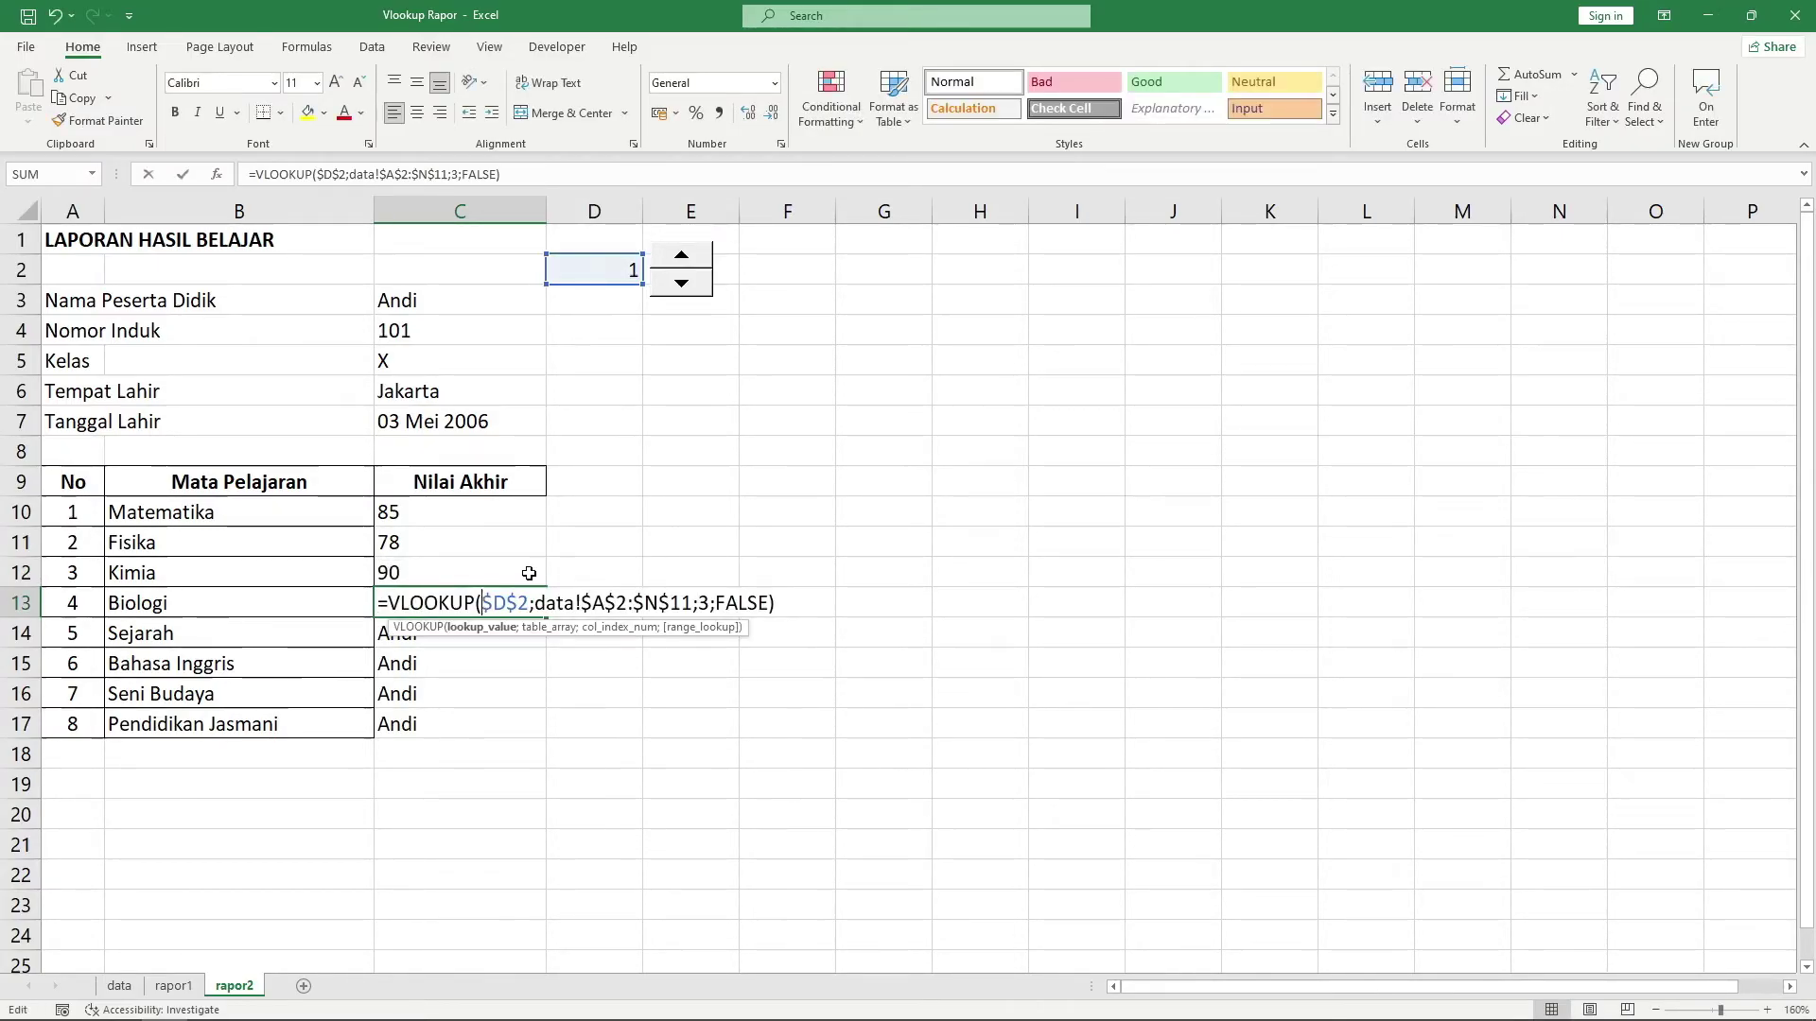
Apply All Borders to the grades table A9:C17
{"action": "left_click", "coordinate": [281, 113]}
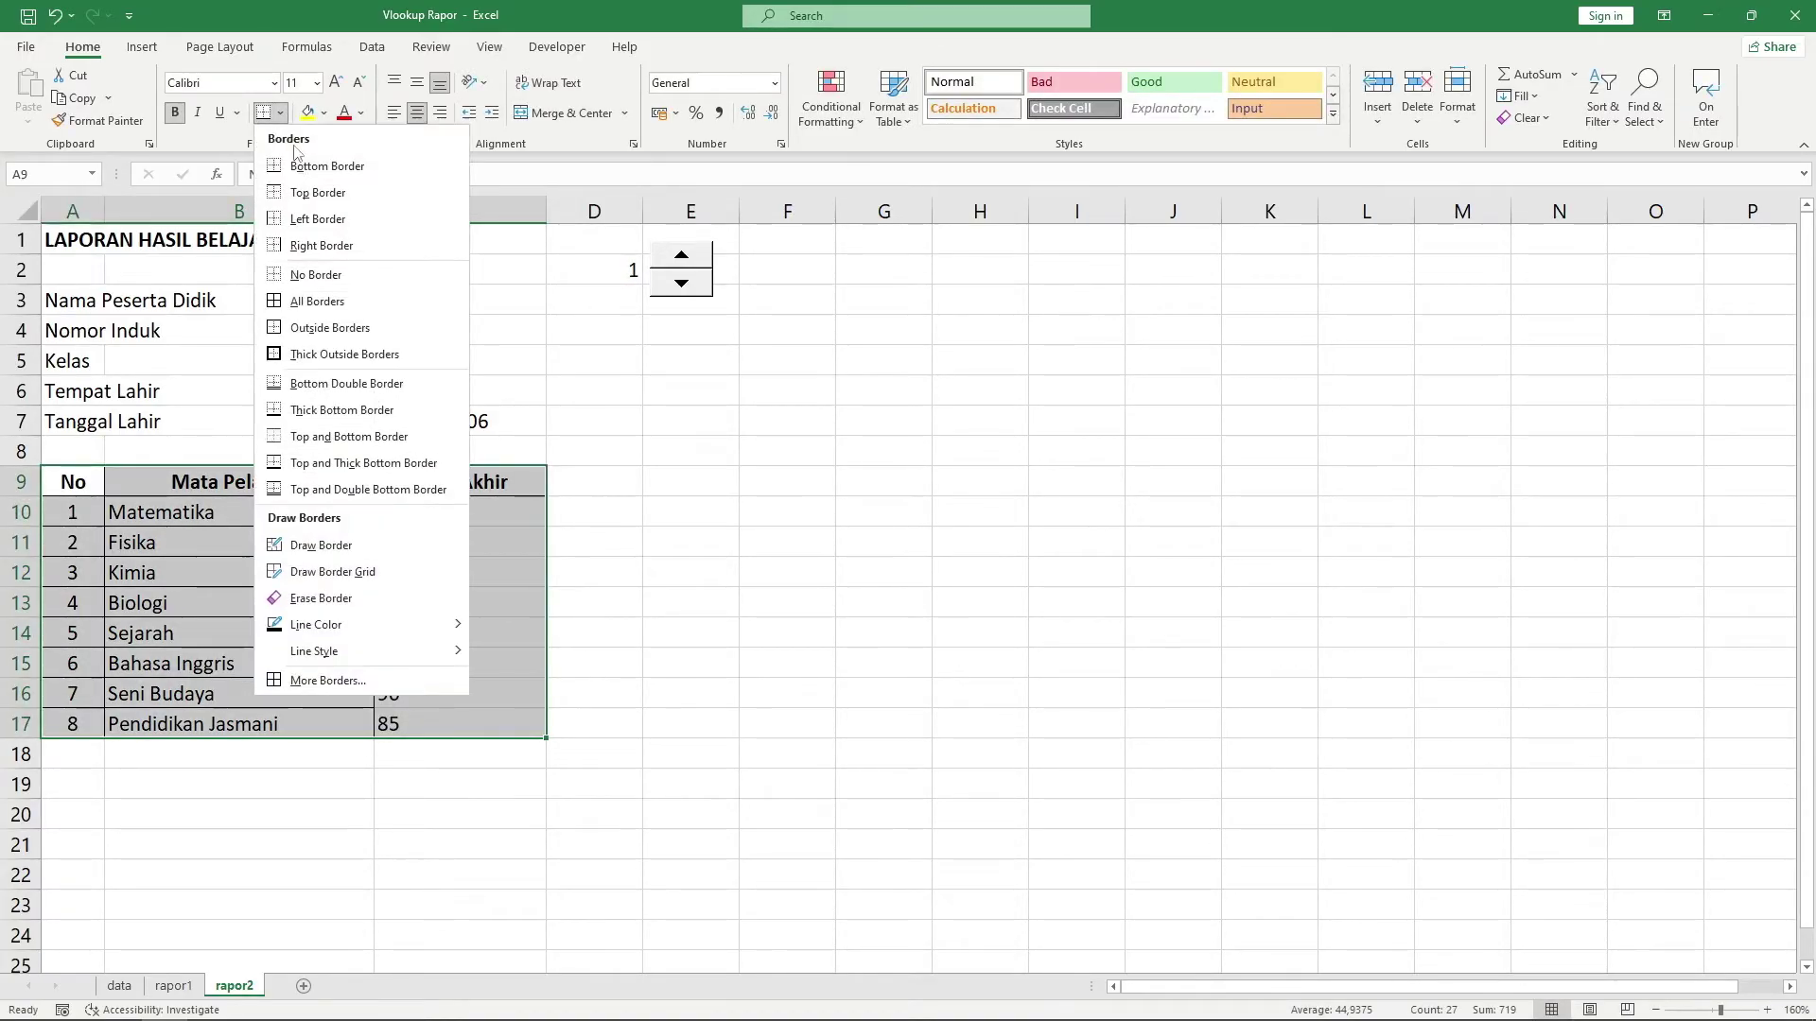
{"action": "left_click", "coordinate": [416, 293]}
{"action": "left_click", "coordinate": [808, 550]}
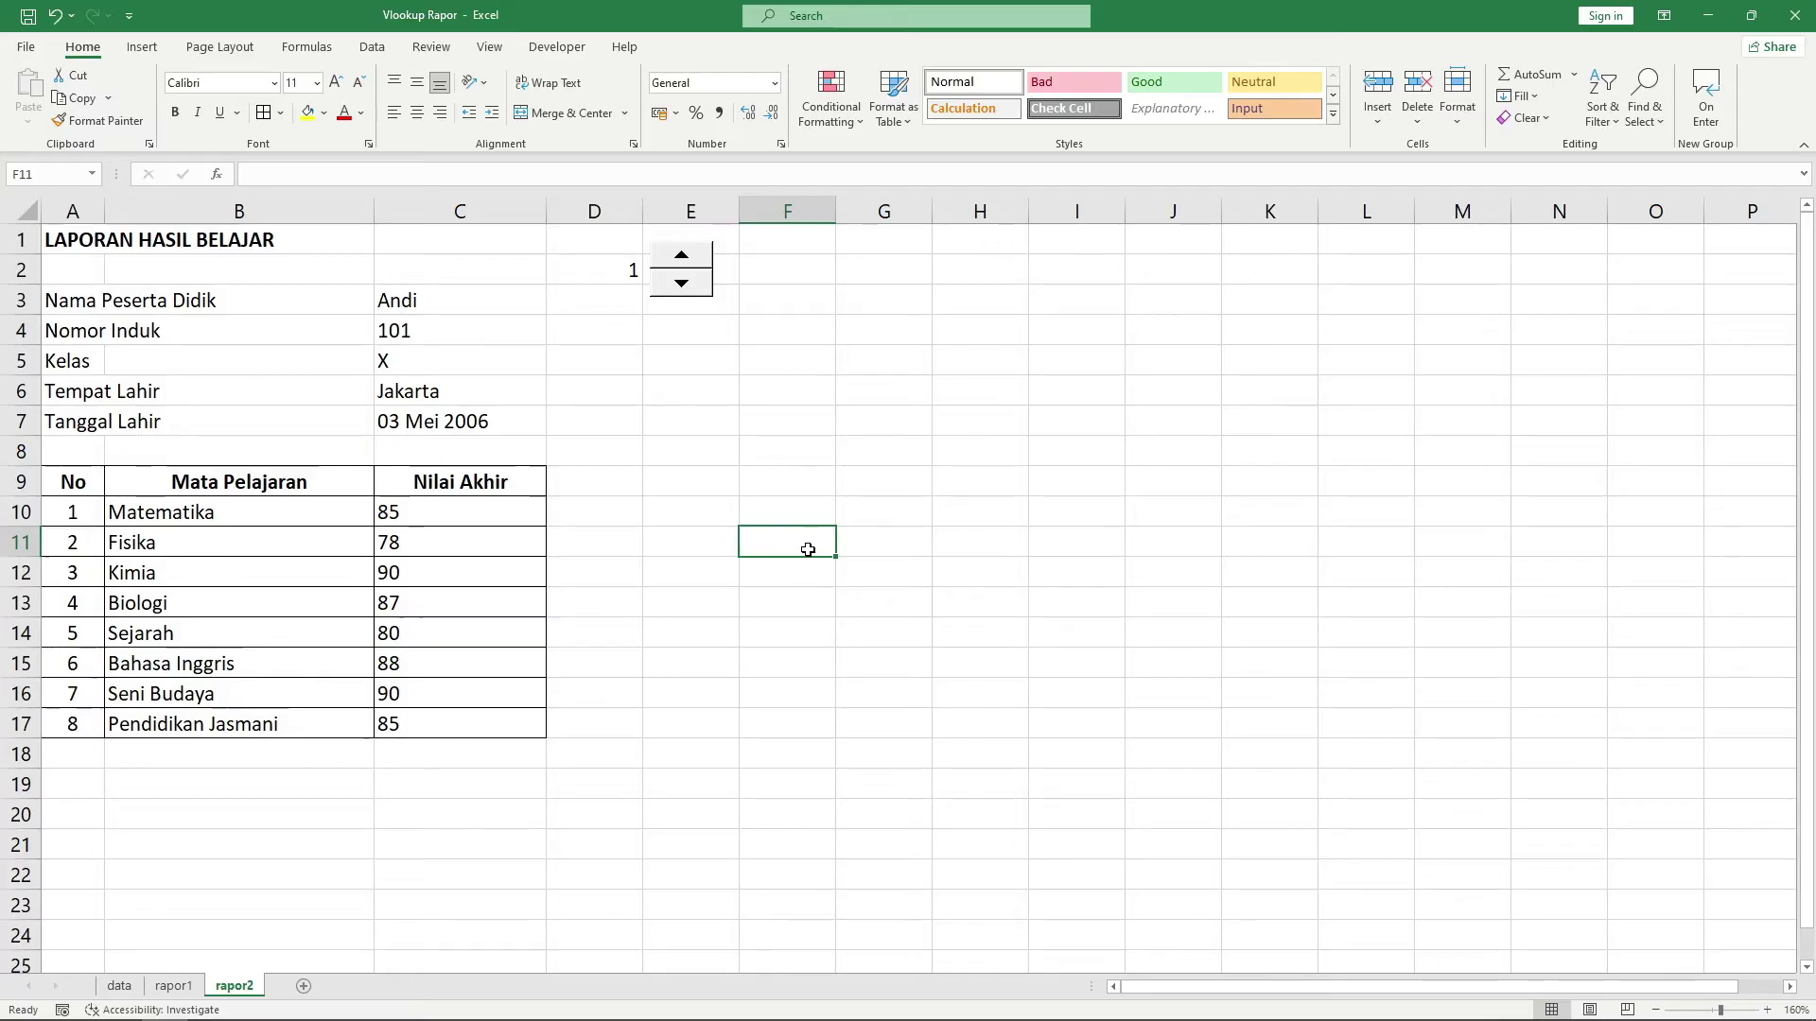
Test the spin button through students 2–4 and autofit column C to show the full birth date
{"action": "left_click", "coordinate": [694, 265]}
{"action": "left_click", "coordinate": [694, 266]}
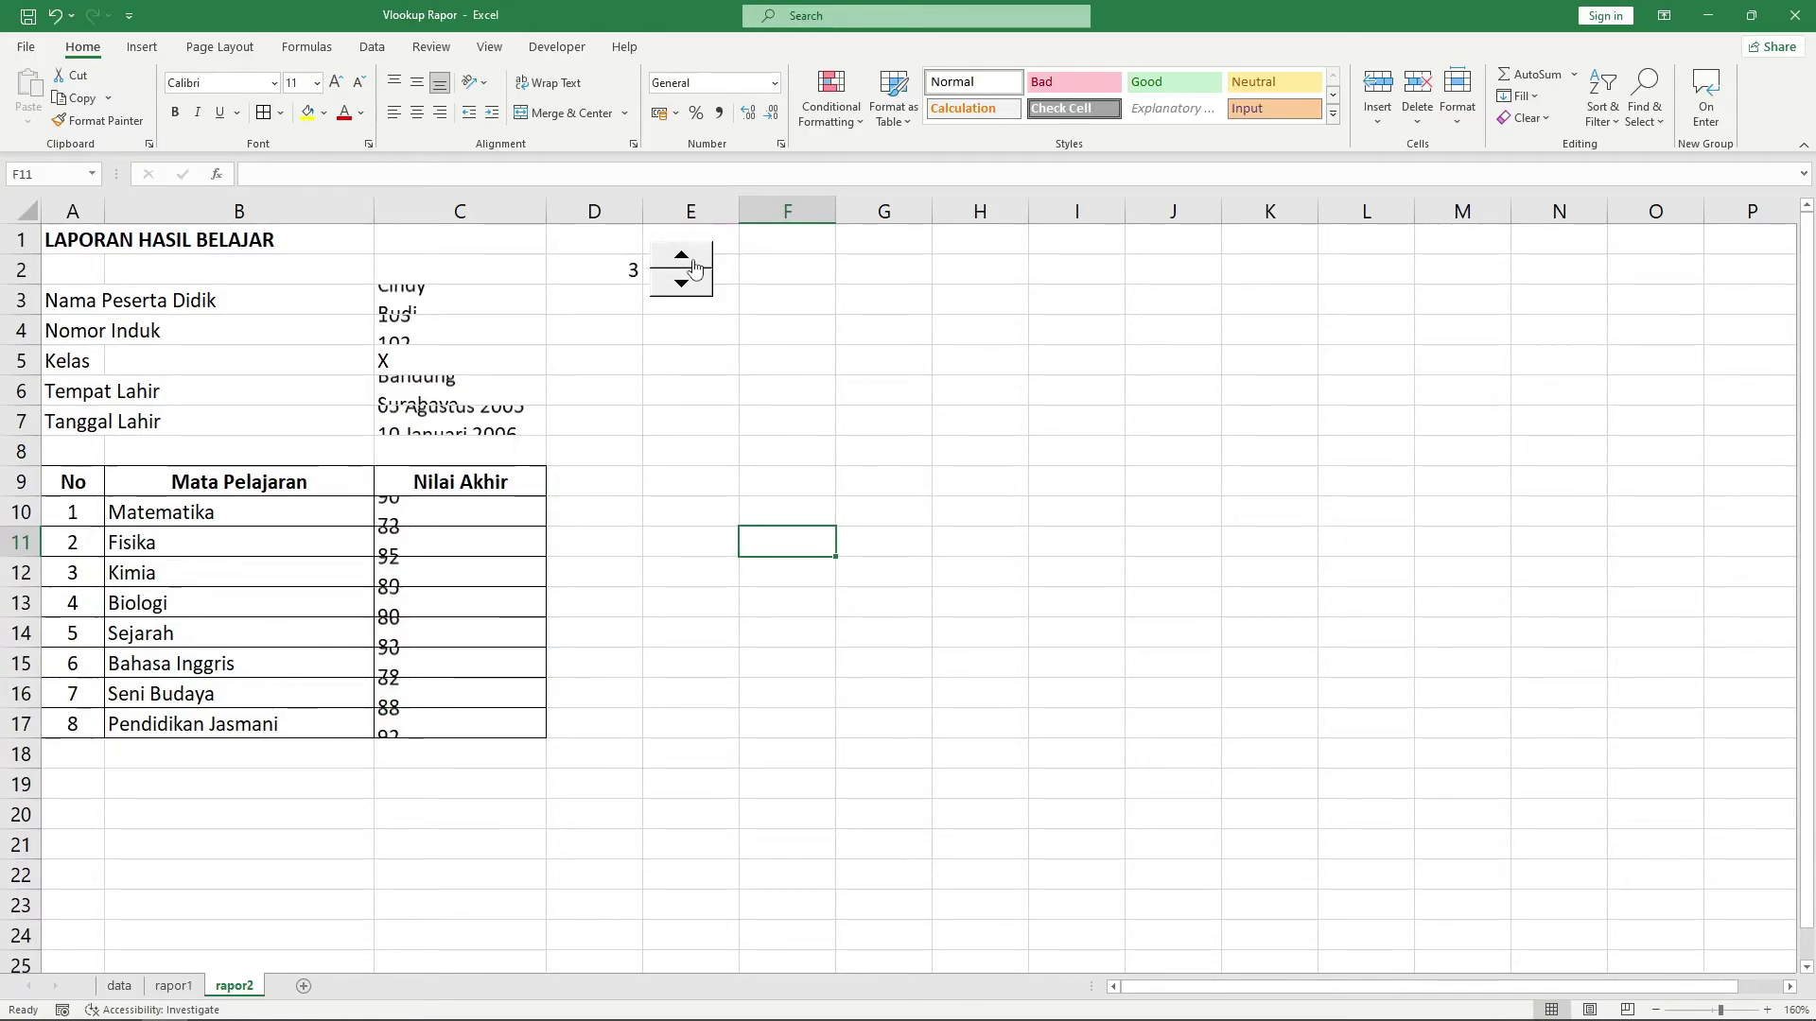
{"action": "left_click", "coordinate": [693, 266]}
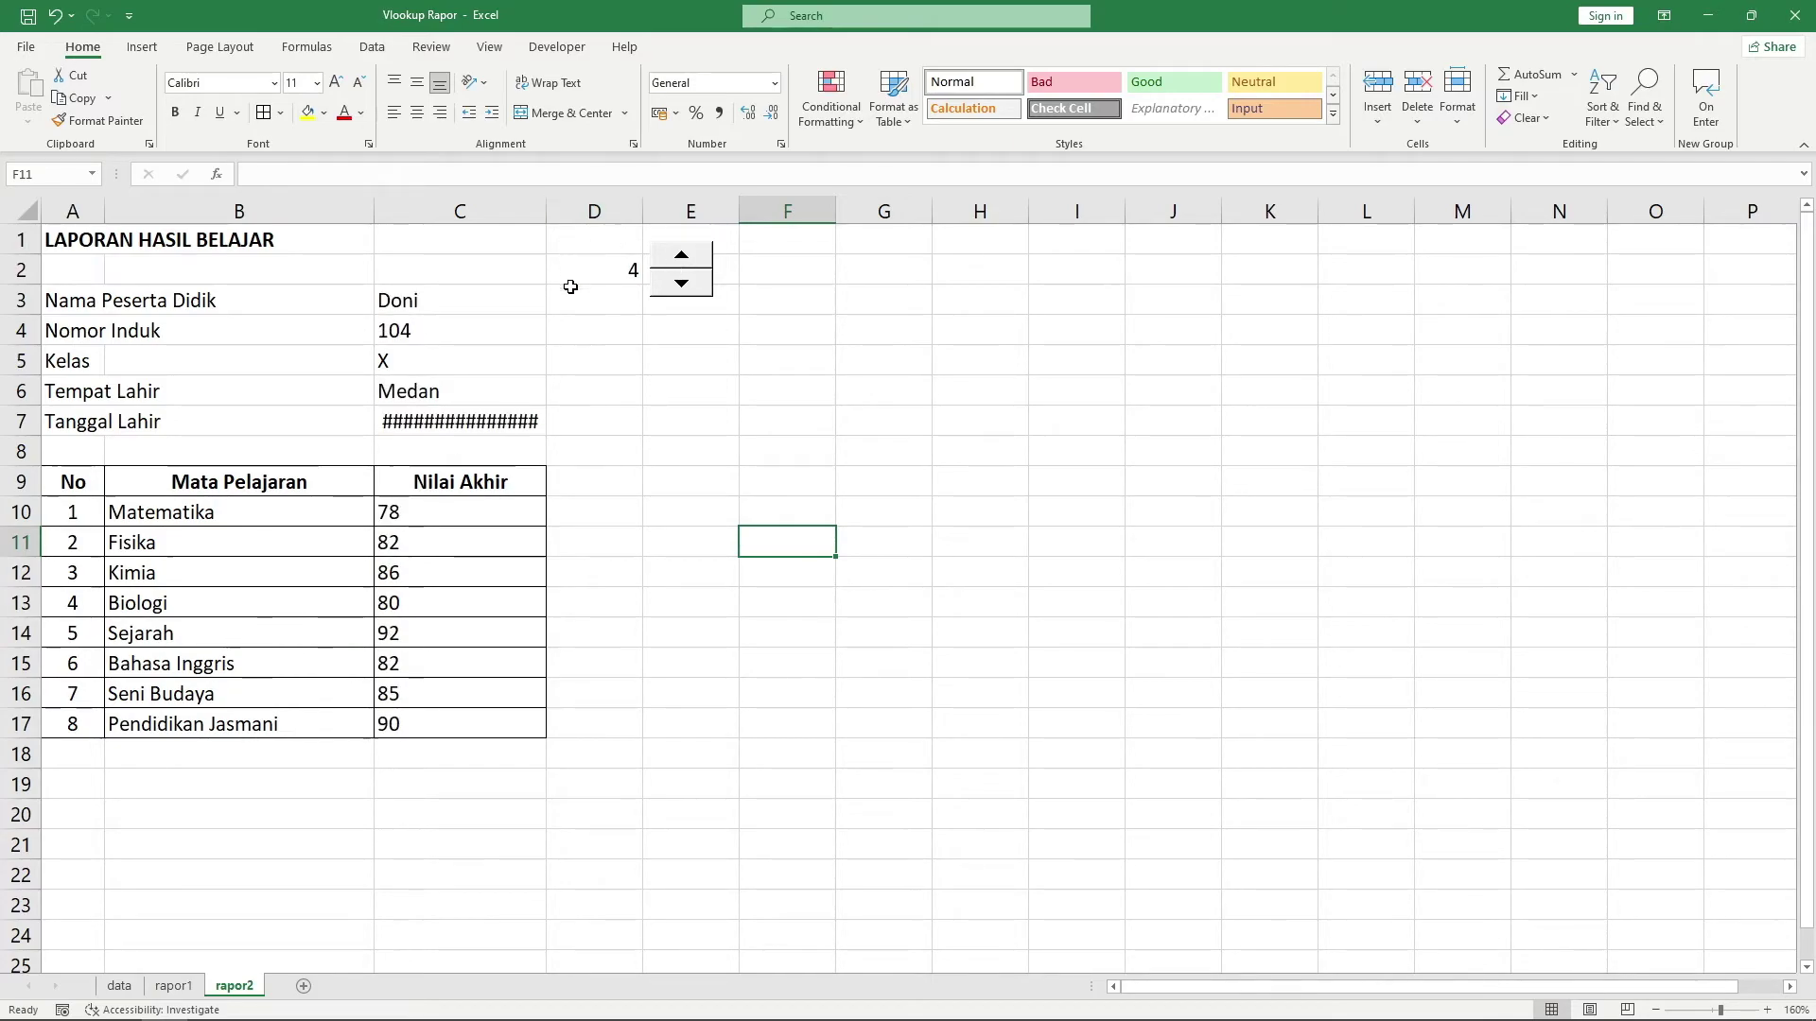
{"action": "left_click", "coordinate": [681, 282]}
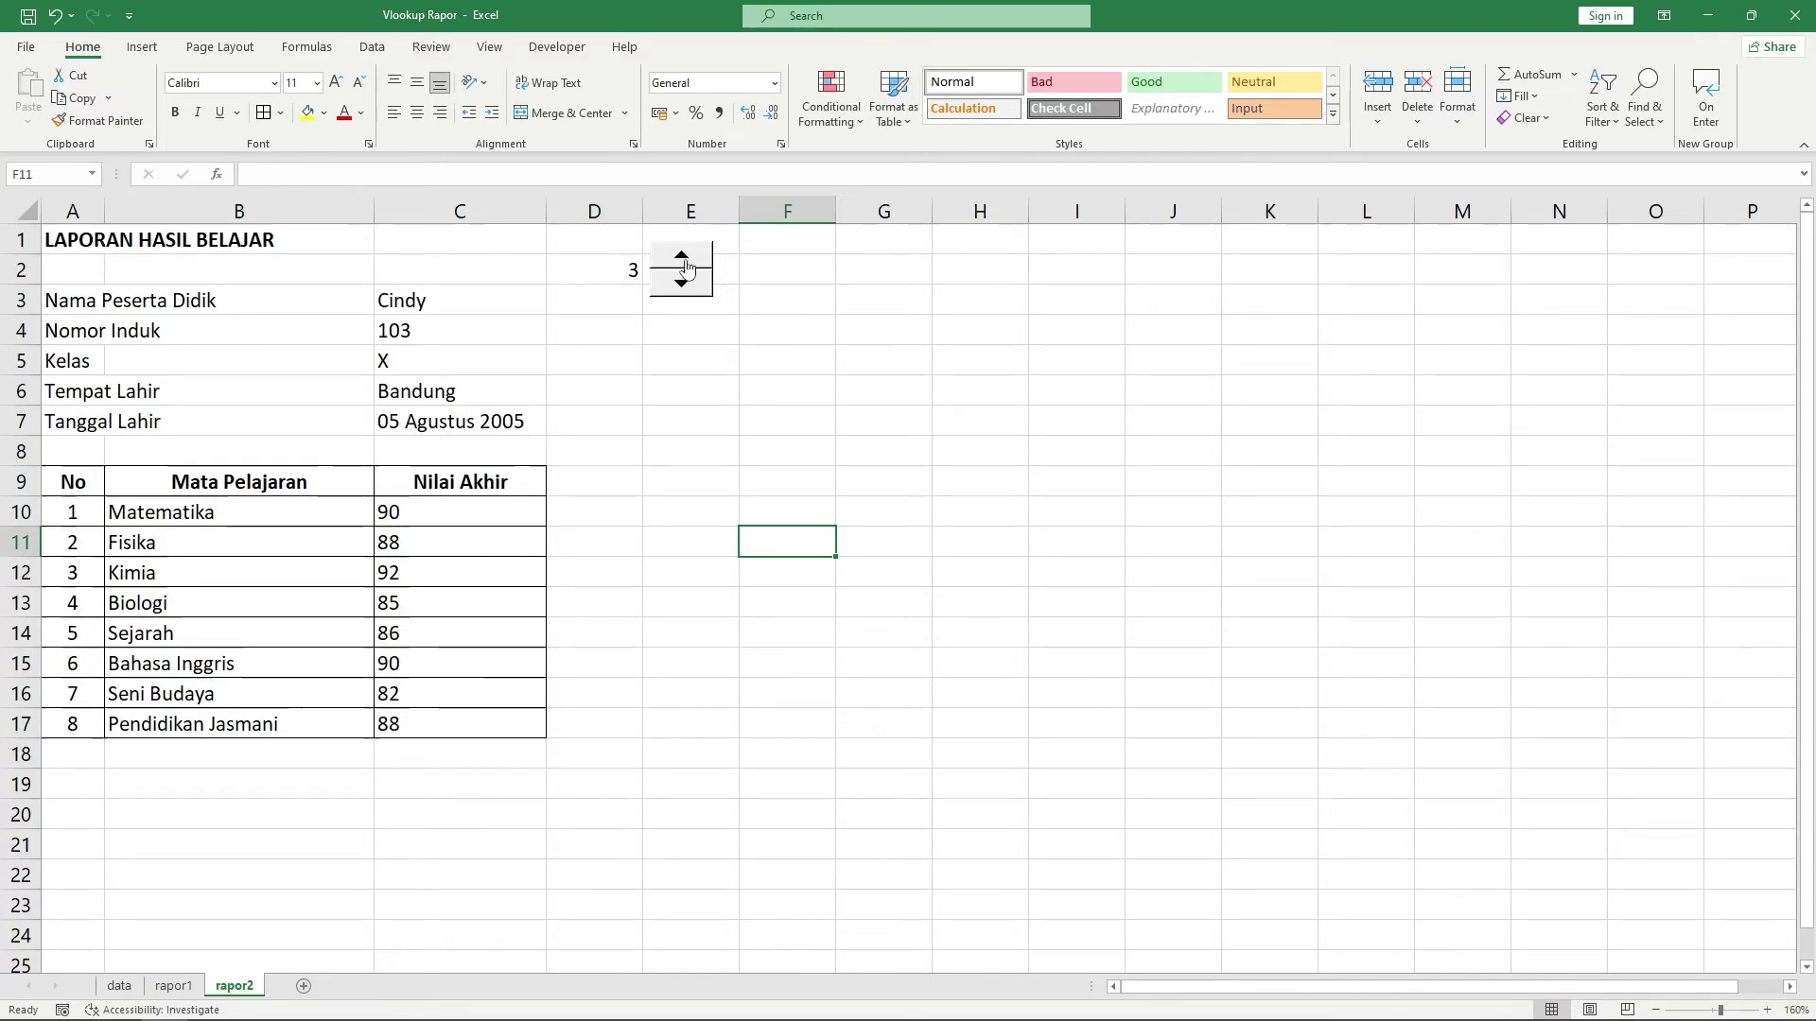
{"action": "left_click", "coordinate": [681, 256]}
{"action": "left_click", "coordinate": [443, 427]}
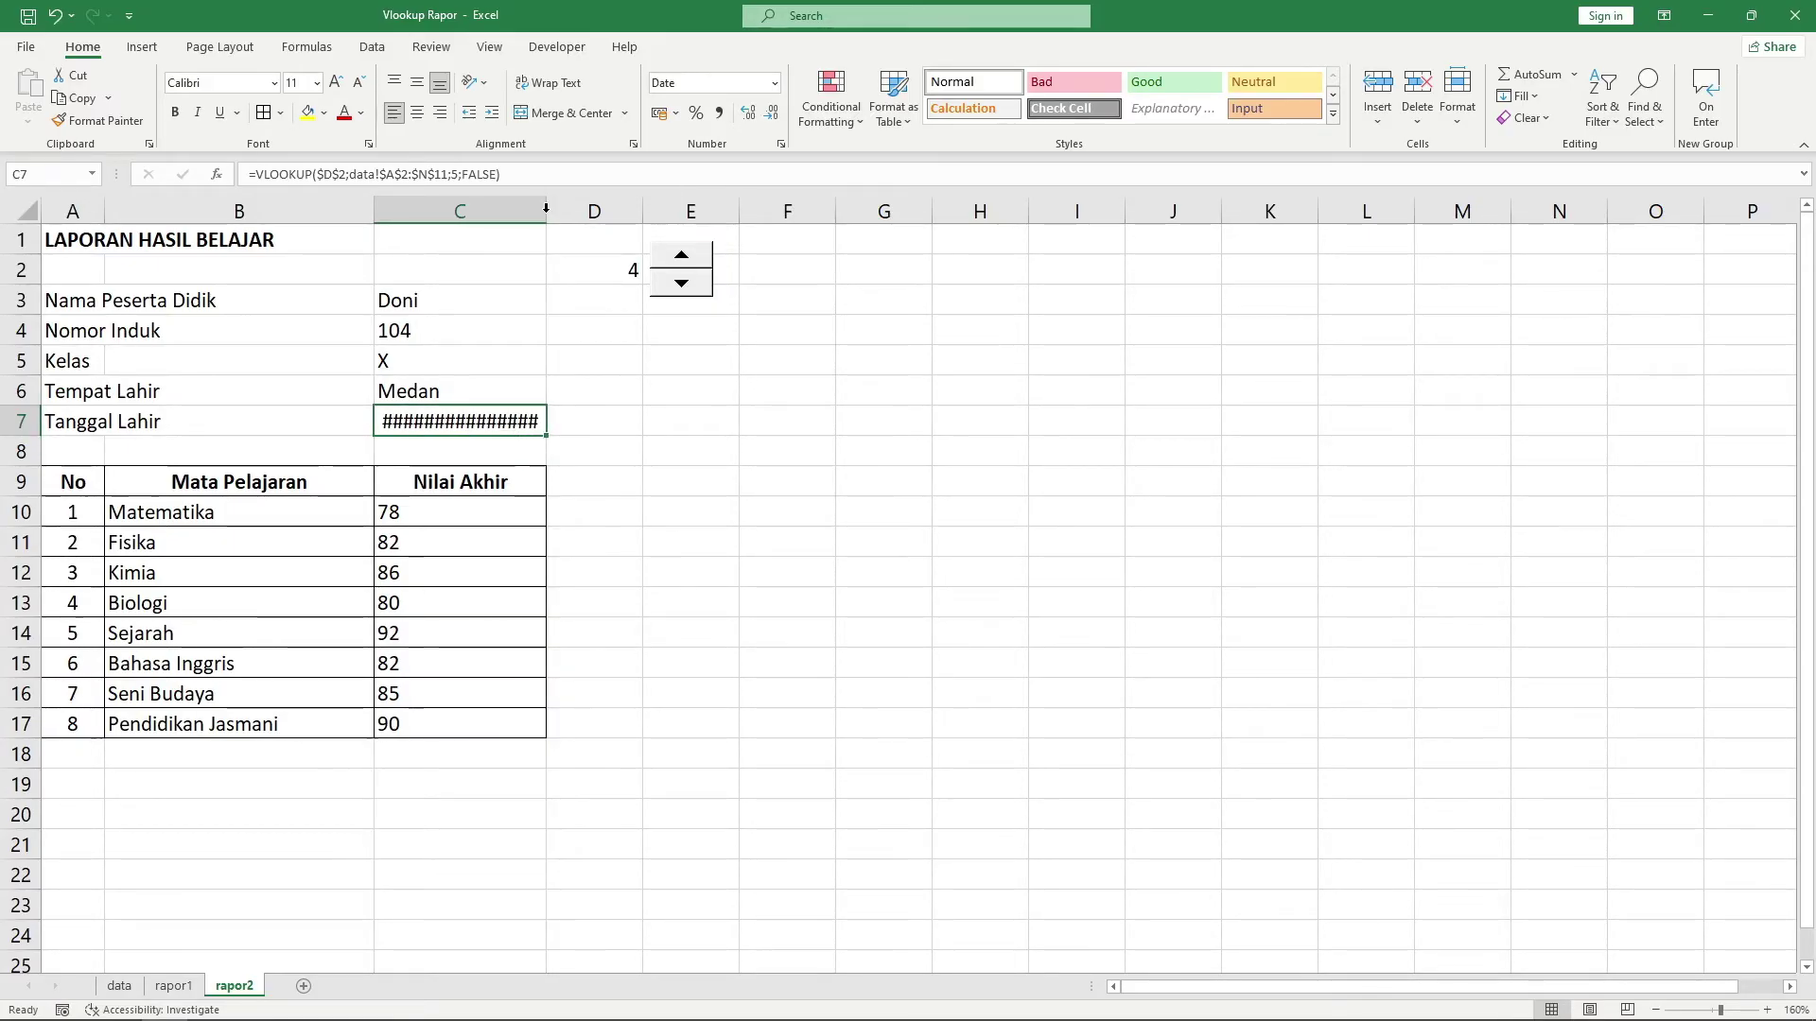
{"action": "double_click", "coordinate": [545, 208]}
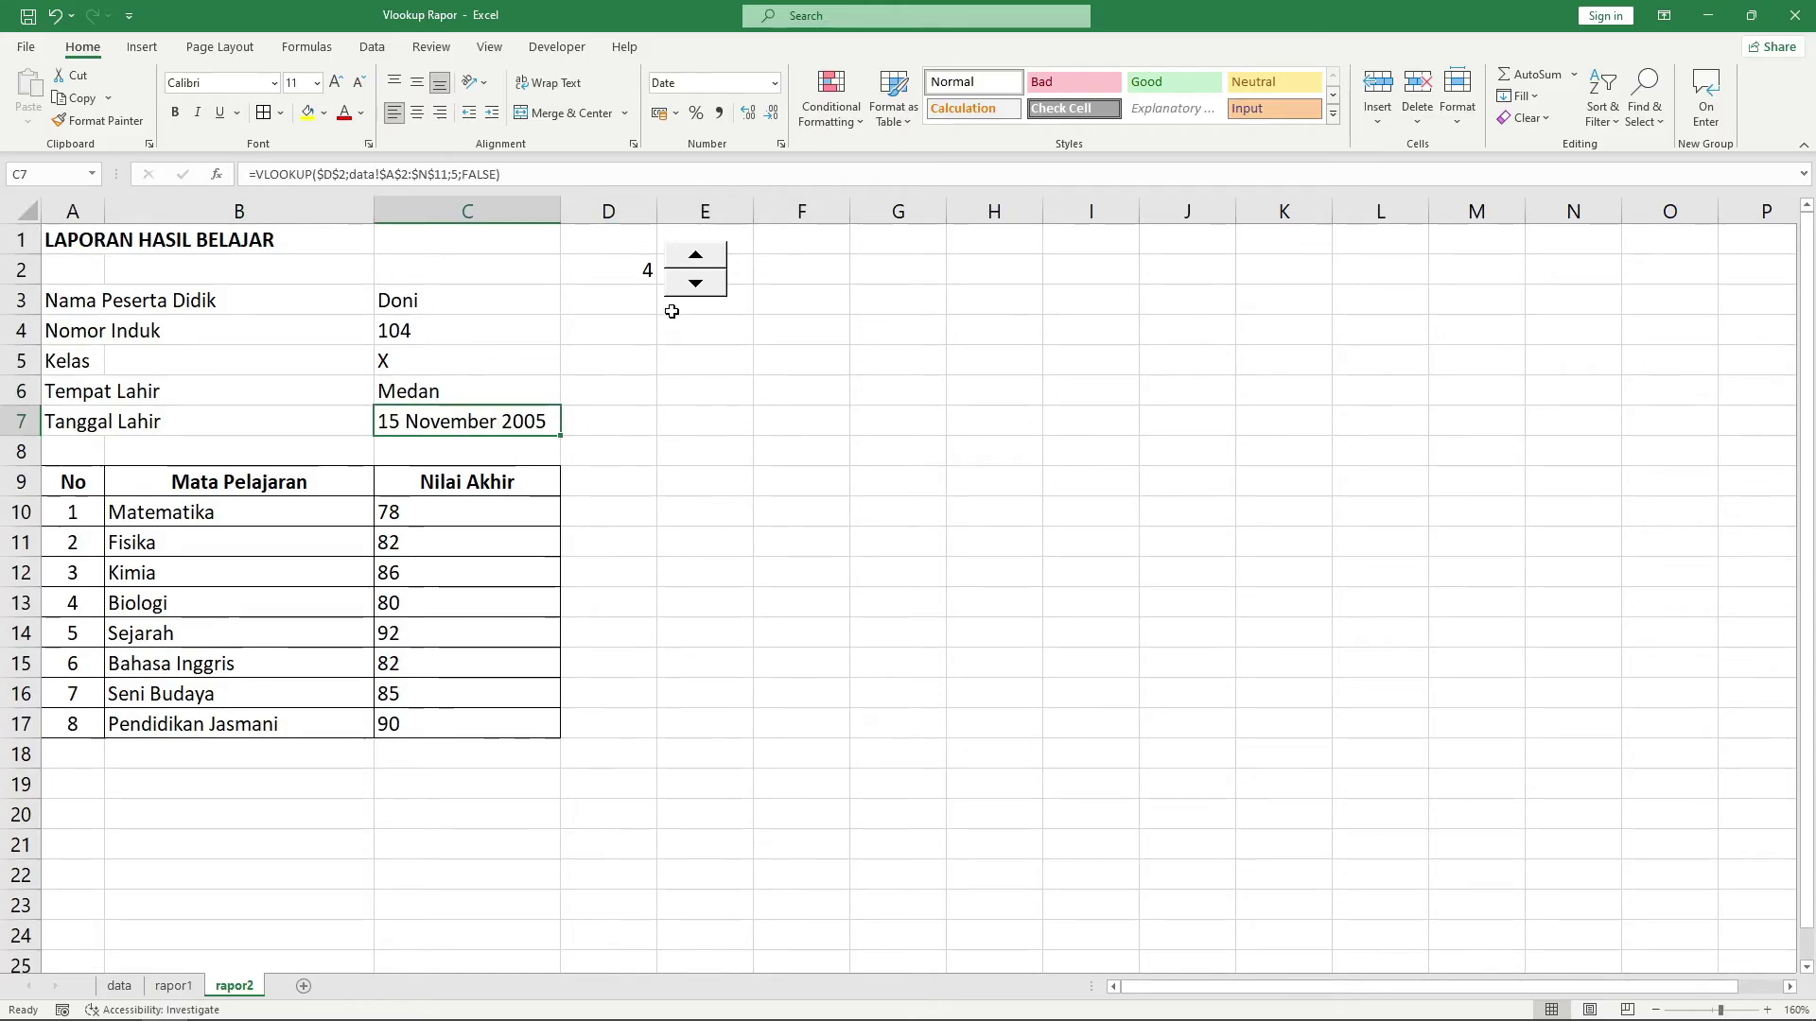
Set the spin button to show student 5 and open the File screen
{"action": "left_click", "coordinate": [695, 255]}
{"action": "left_click", "coordinate": [695, 255]}
{"action": "left_click", "coordinate": [695, 254]}
{"action": "double_click", "coordinate": [695, 283]}
{"action": "left_click", "coordinate": [746, 385]}
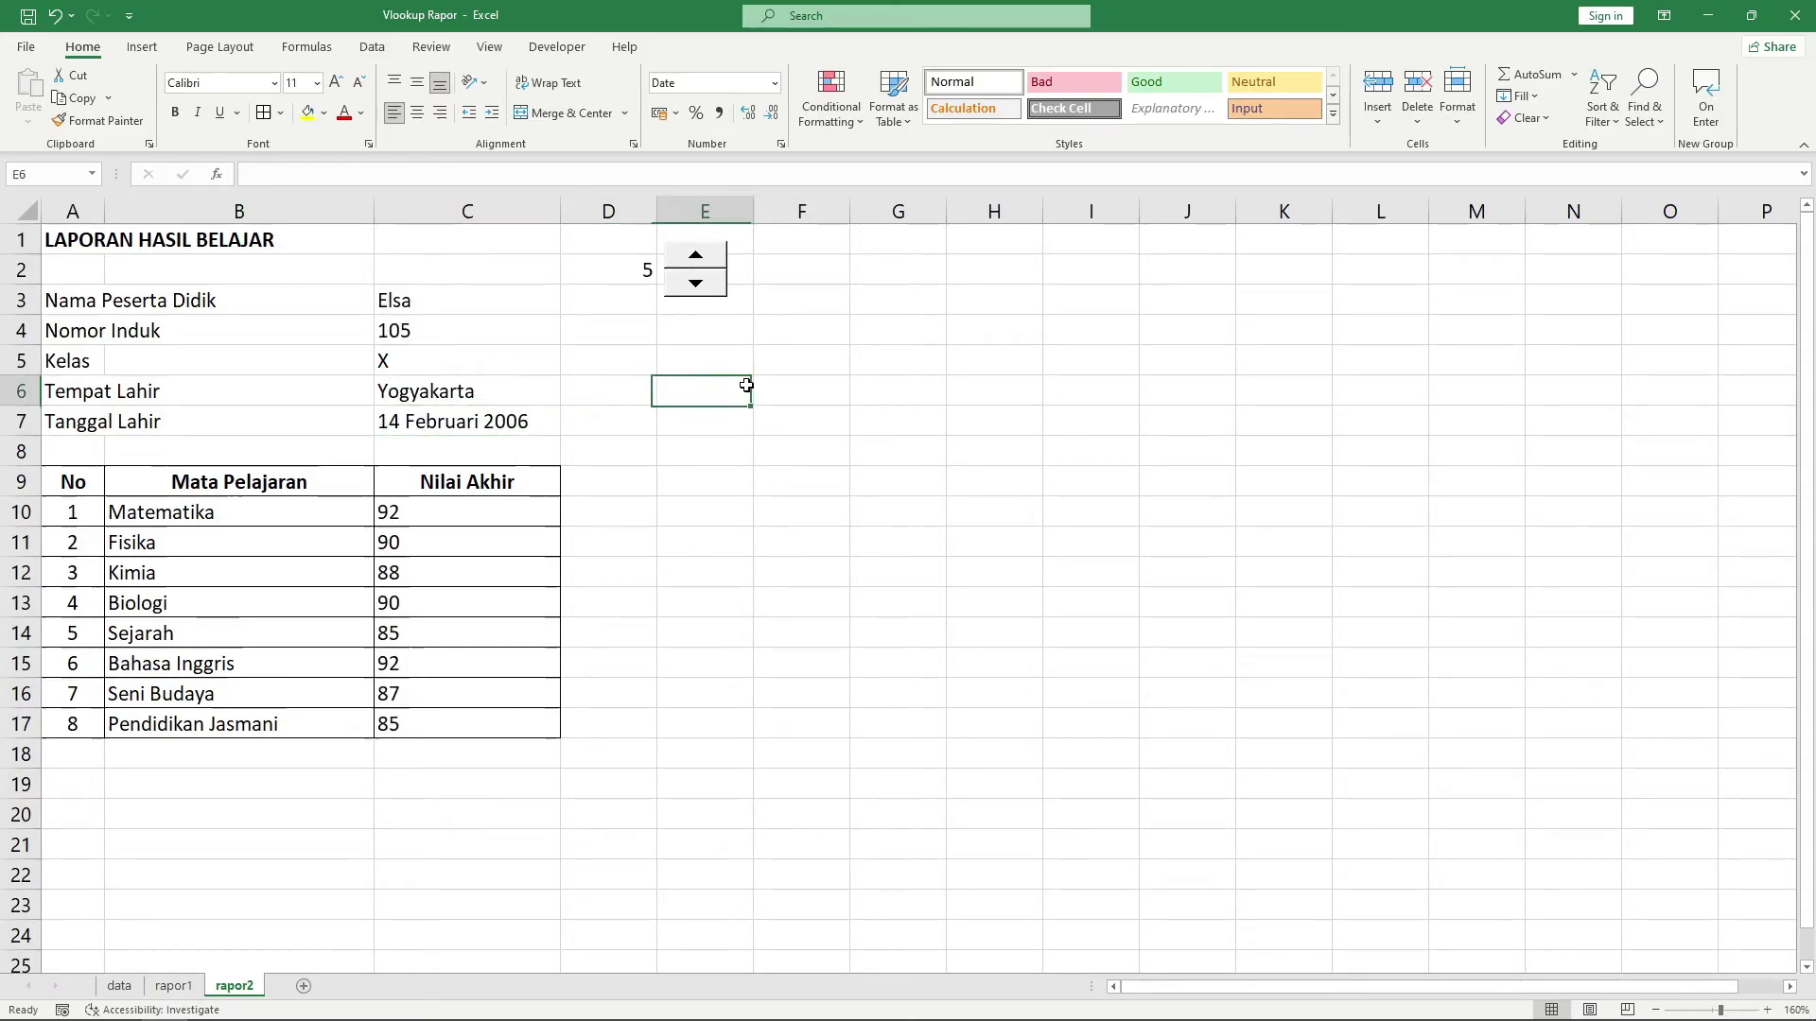
{"action": "left_click", "coordinate": [25, 46]}
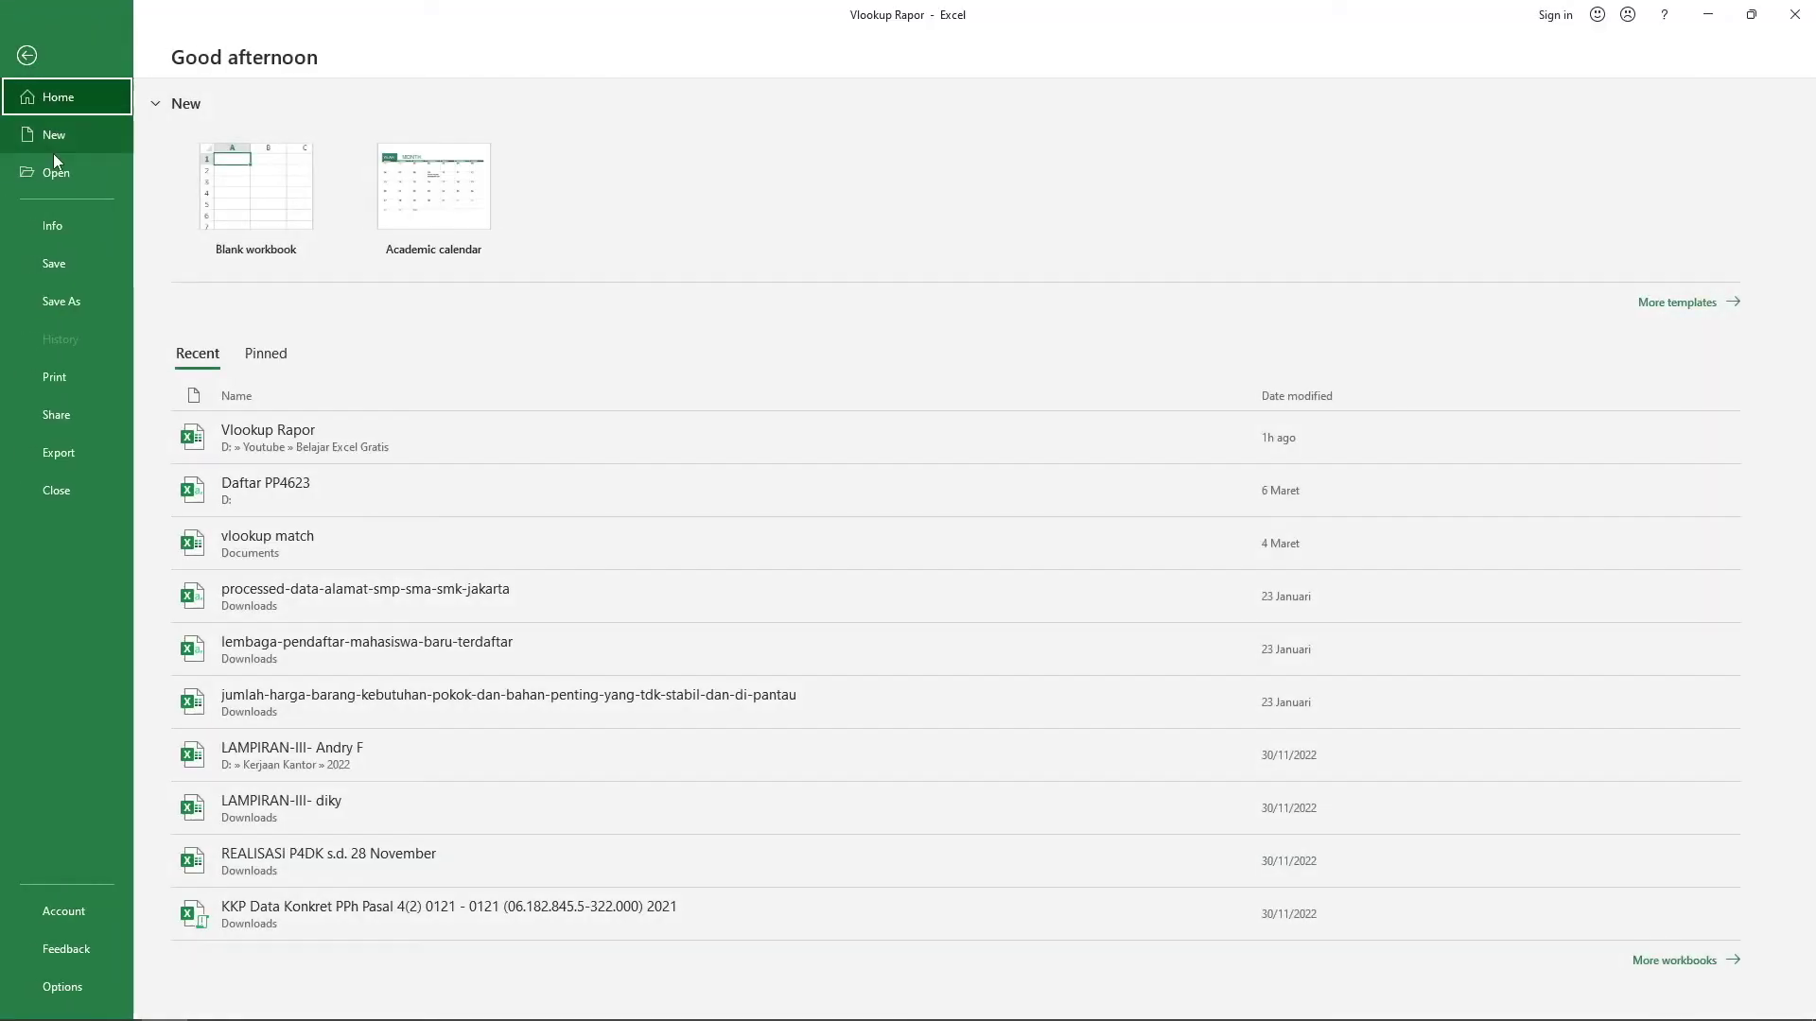
Preview student 5's report card printout, then return to the worksheet
{"action": "left_click", "coordinate": [50, 370]}
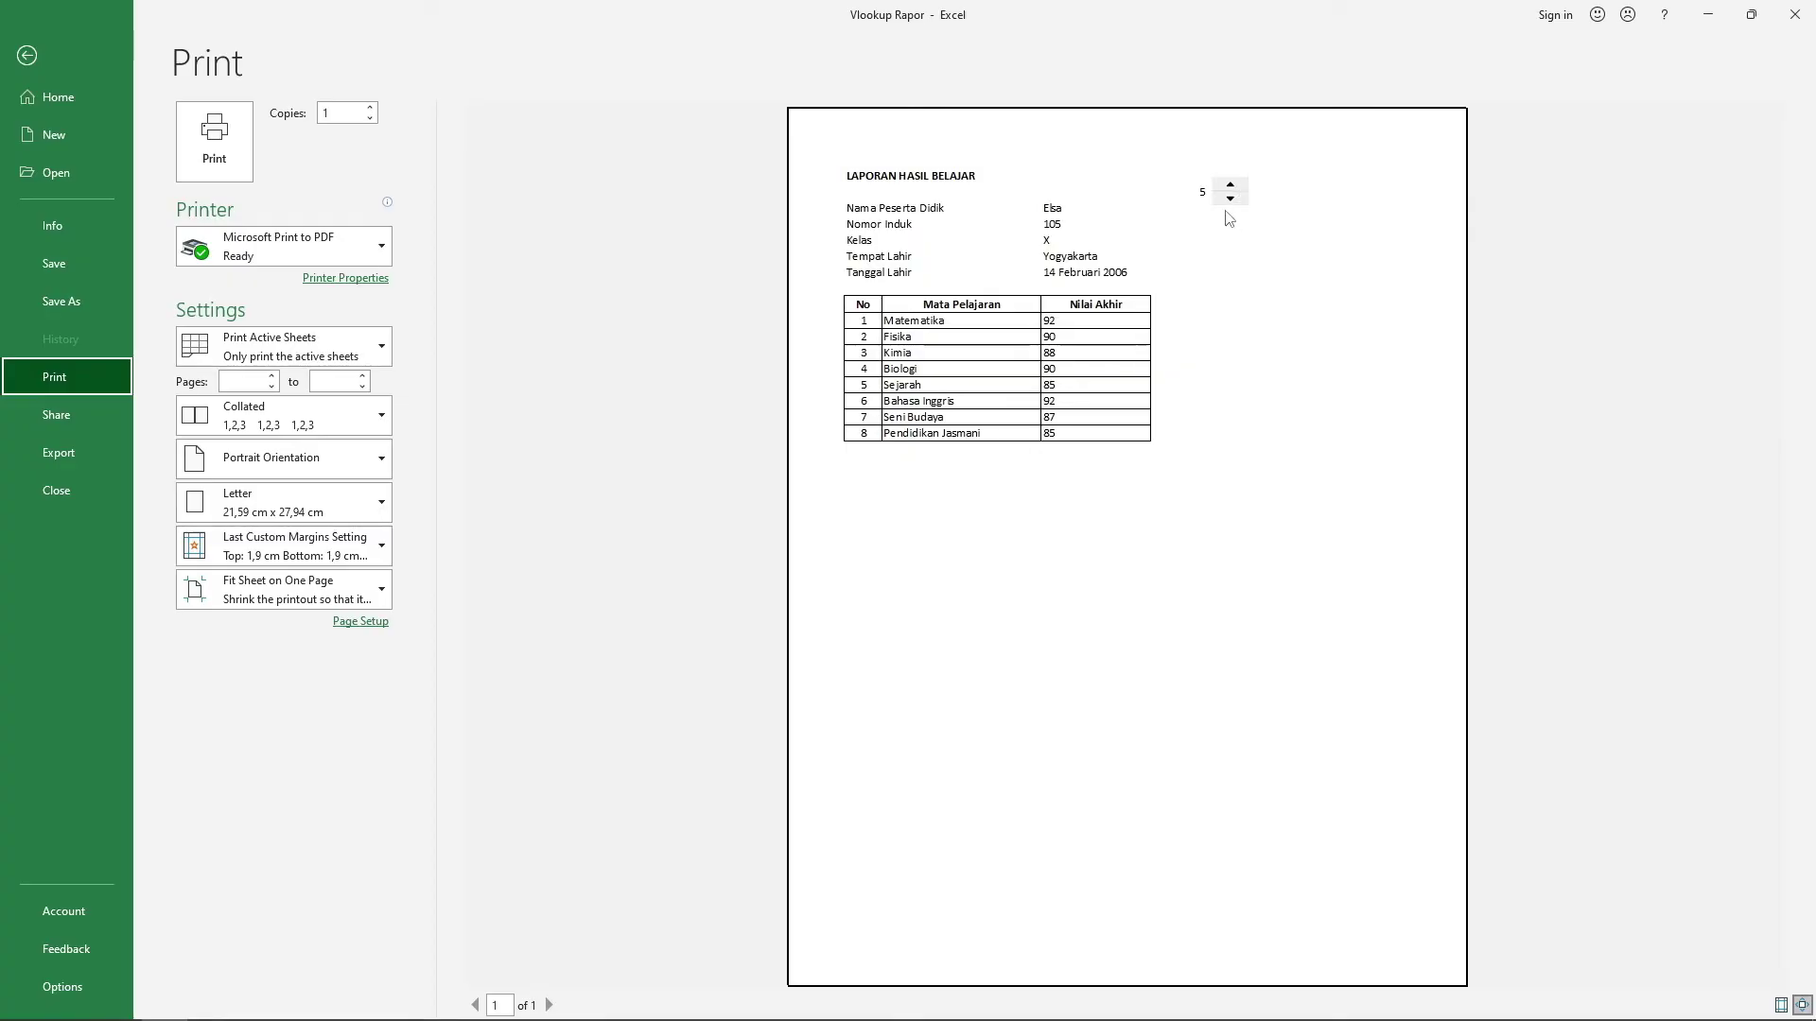
{"action": "left_click", "coordinate": [29, 57]}
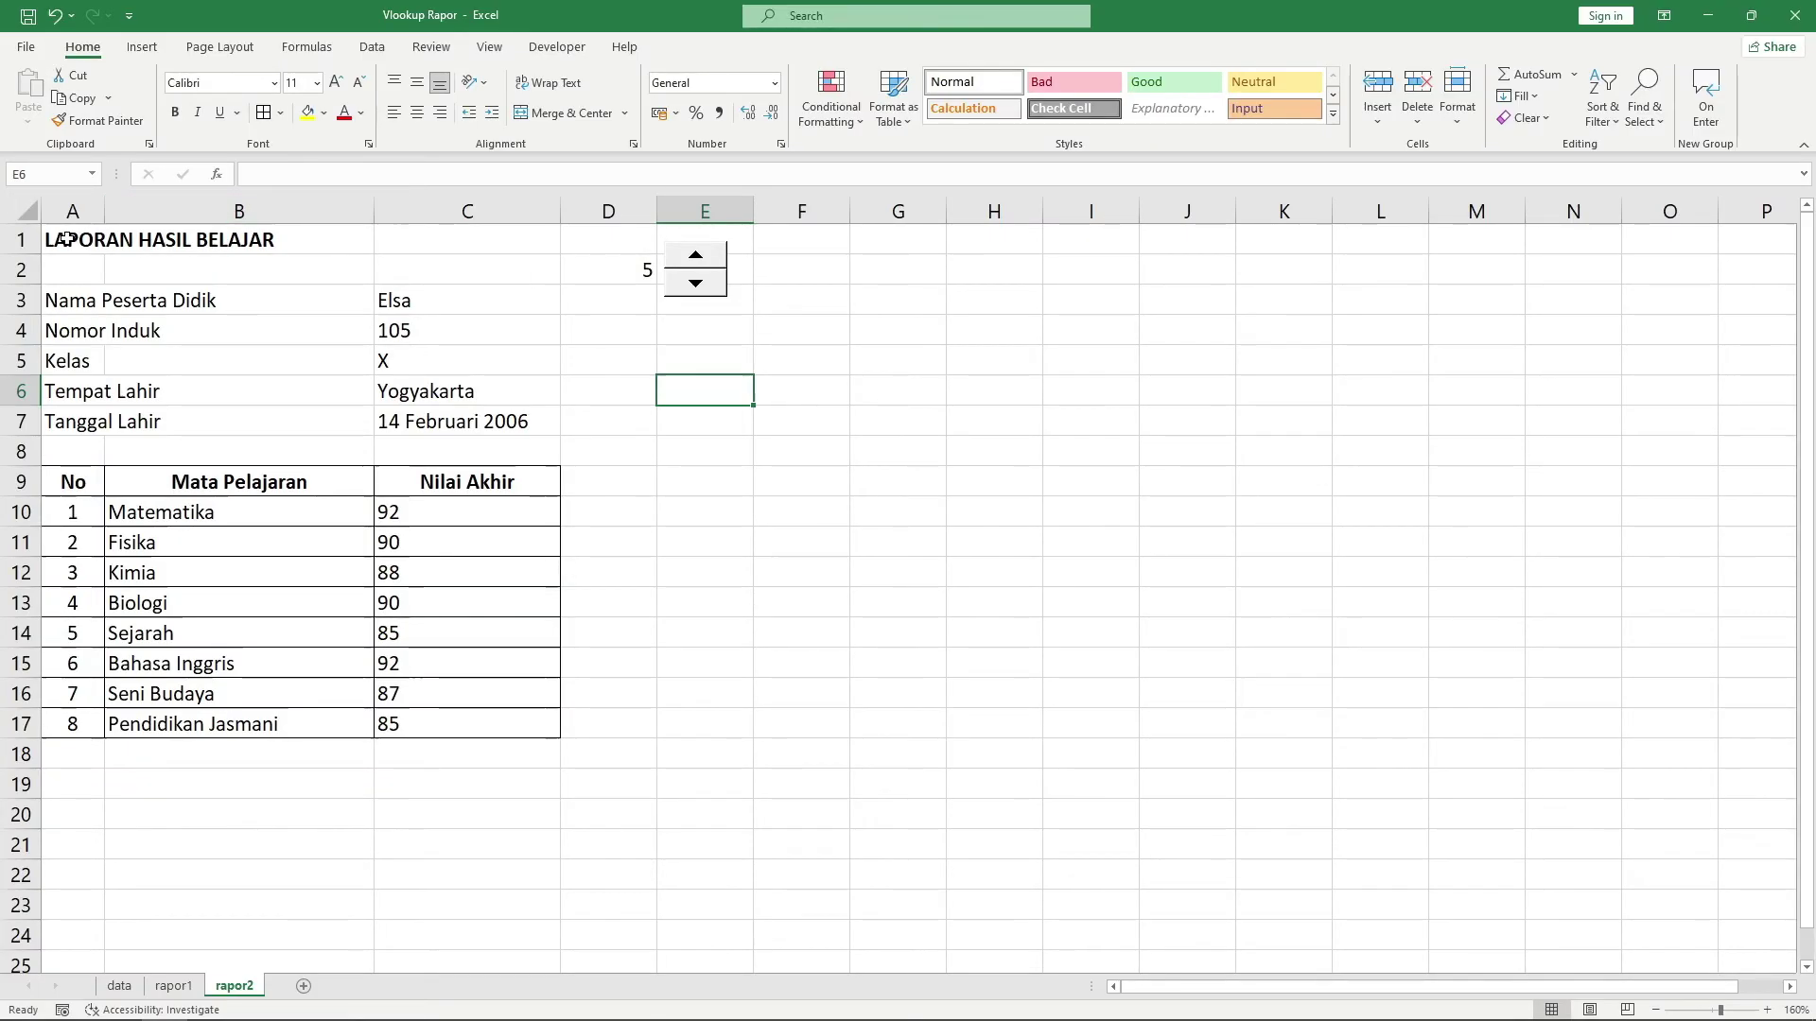
Set A1:C17 as the print area from the Page Layout tab
{"action": "mouse_move", "coordinate": [205, 240]}
{"action": "left_mouse_down"}
{"action": "mouse_move", "coordinate": [474, 511]}
{"action": "mouse_move", "coordinate": [491, 729]}
{"action": "left_mouse_up"}
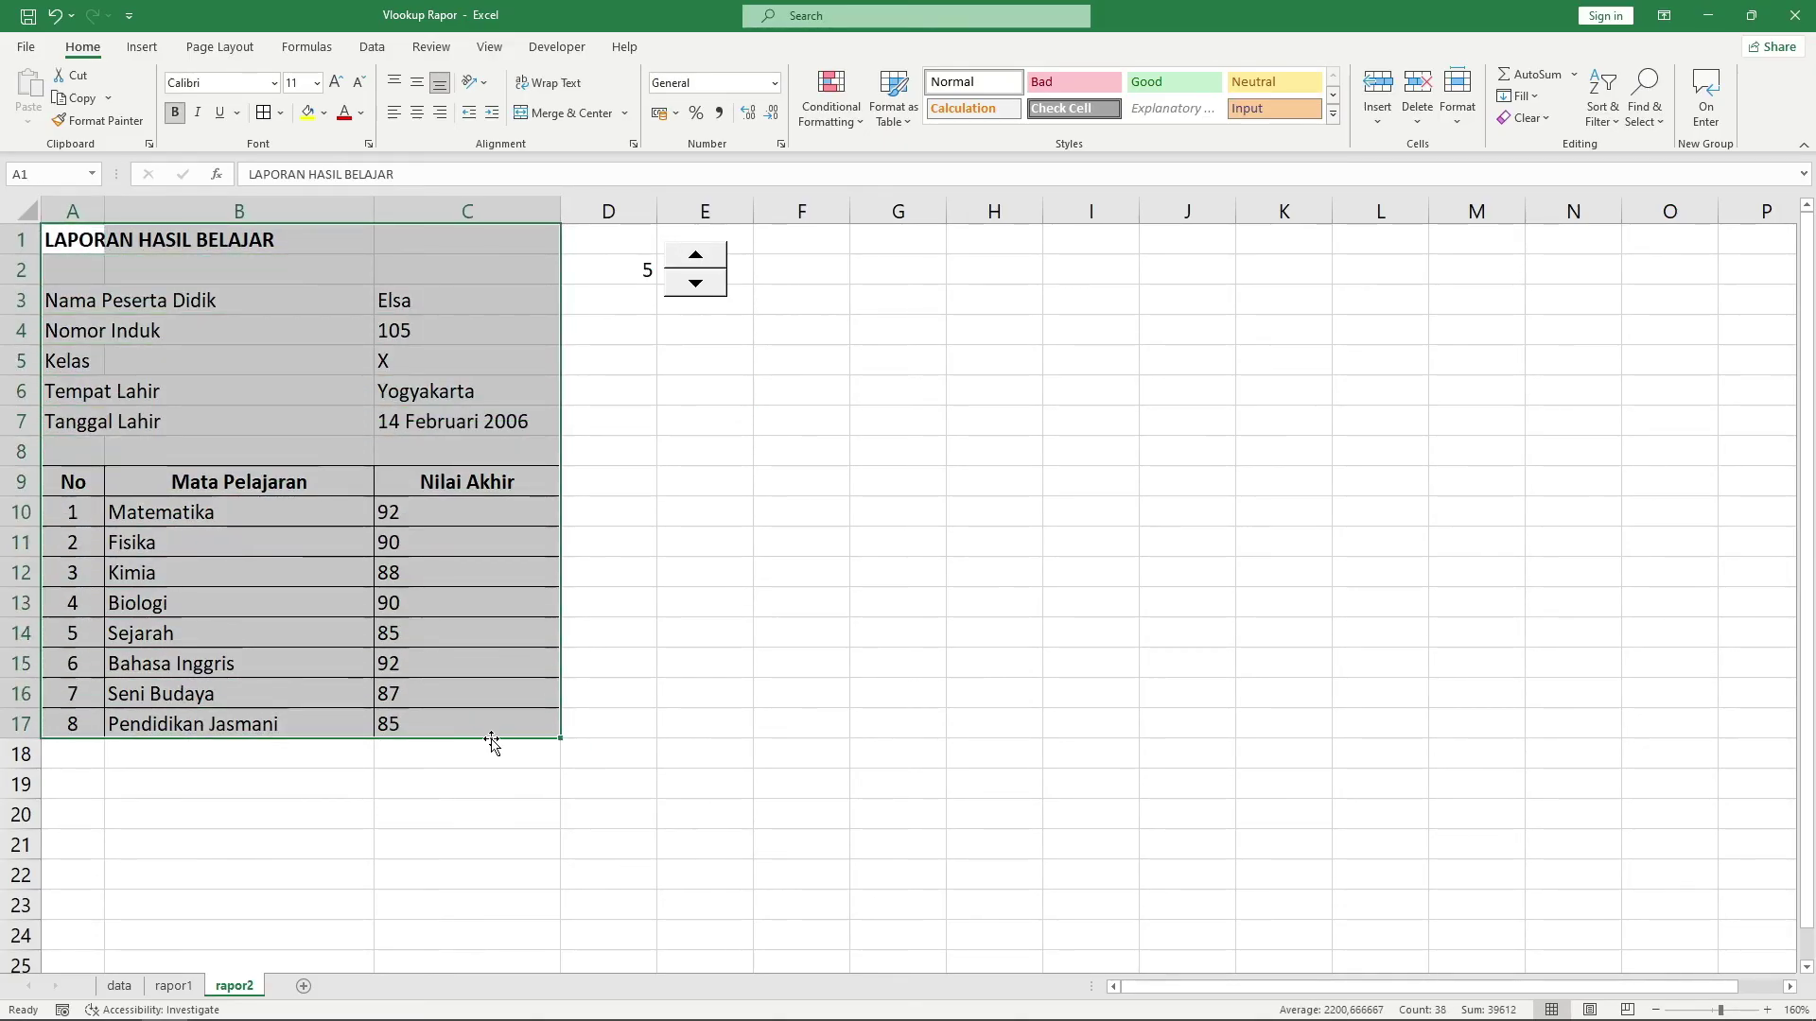
{"action": "left_click", "coordinate": [220, 47]}
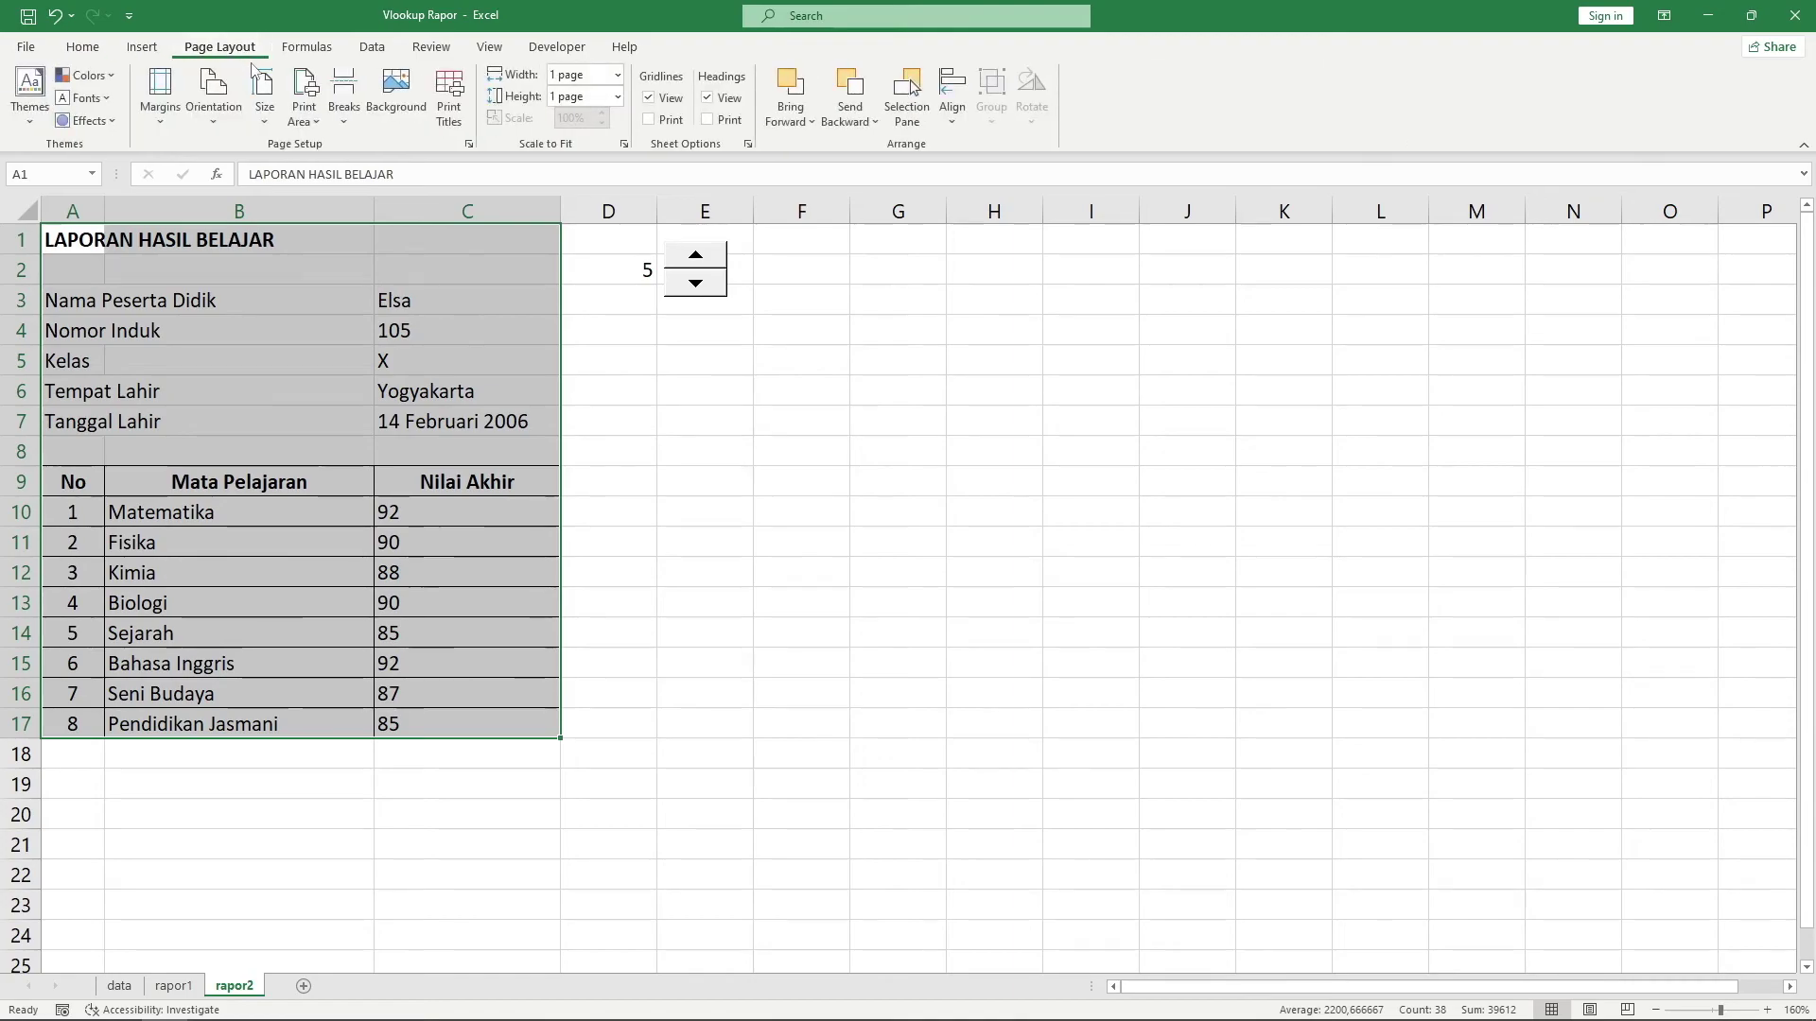
{"action": "left_click", "coordinate": [304, 106]}
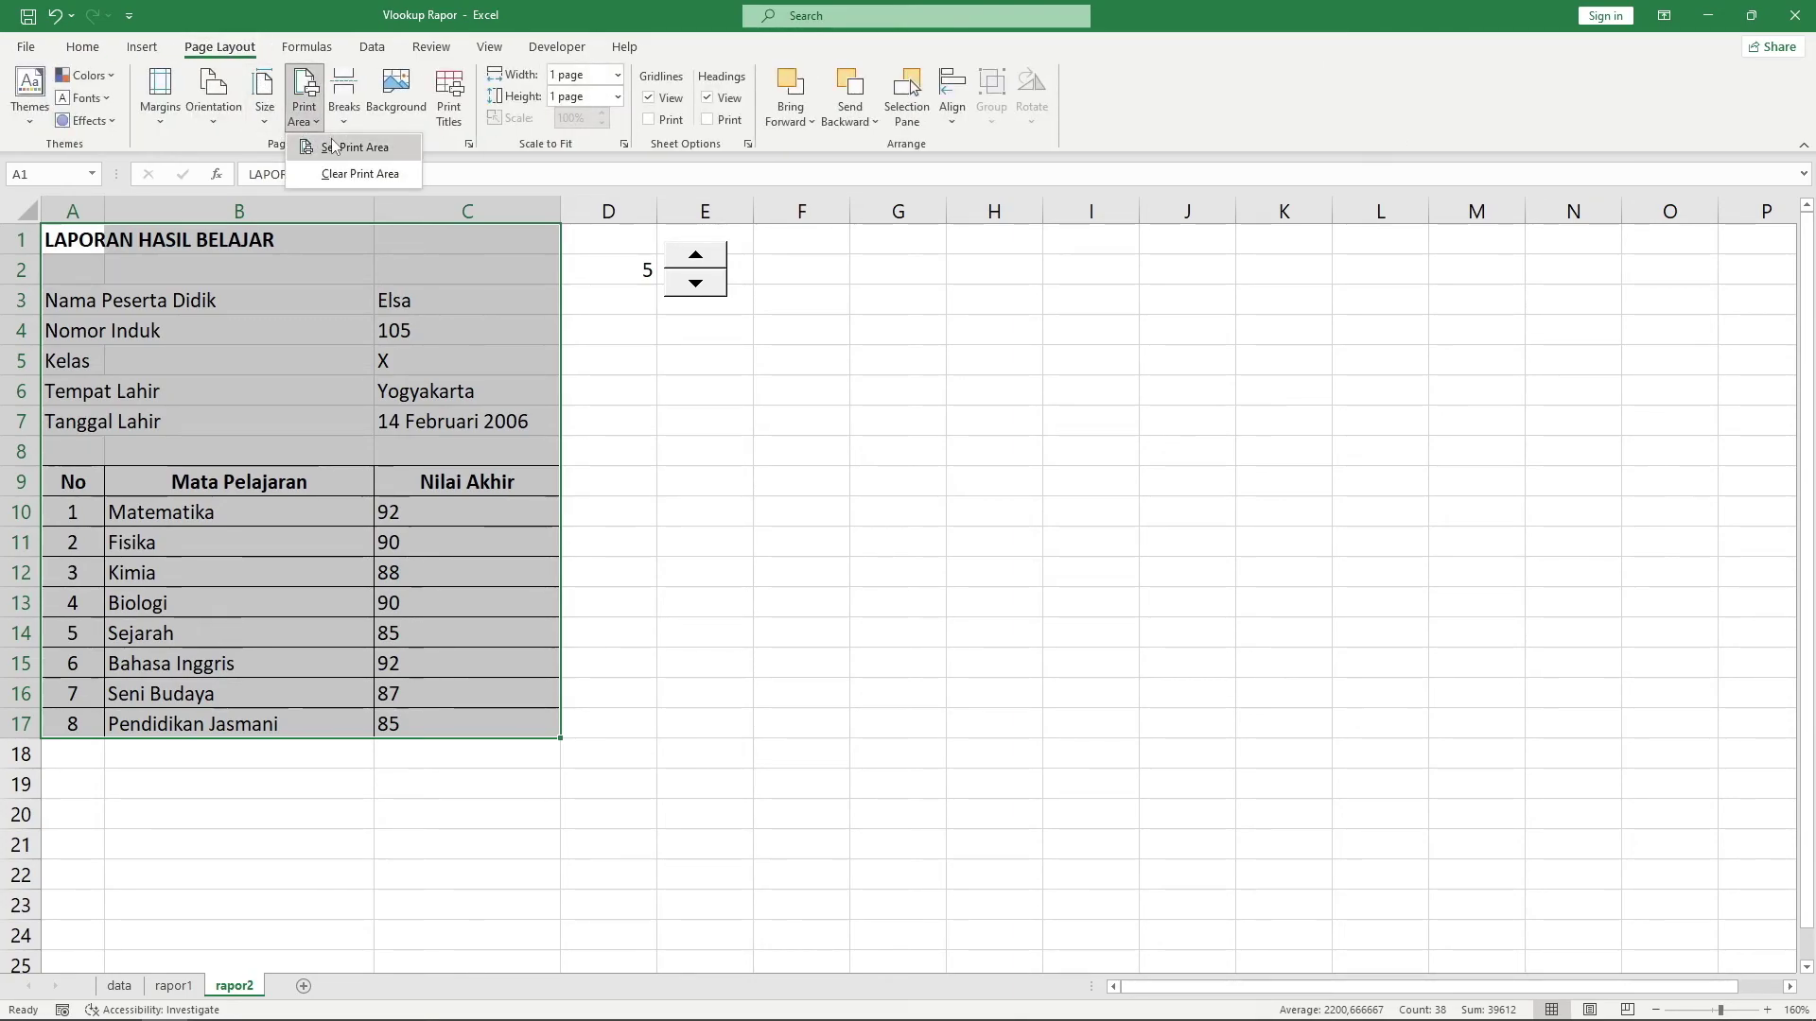
{"action": "left_click", "coordinate": [318, 130]}
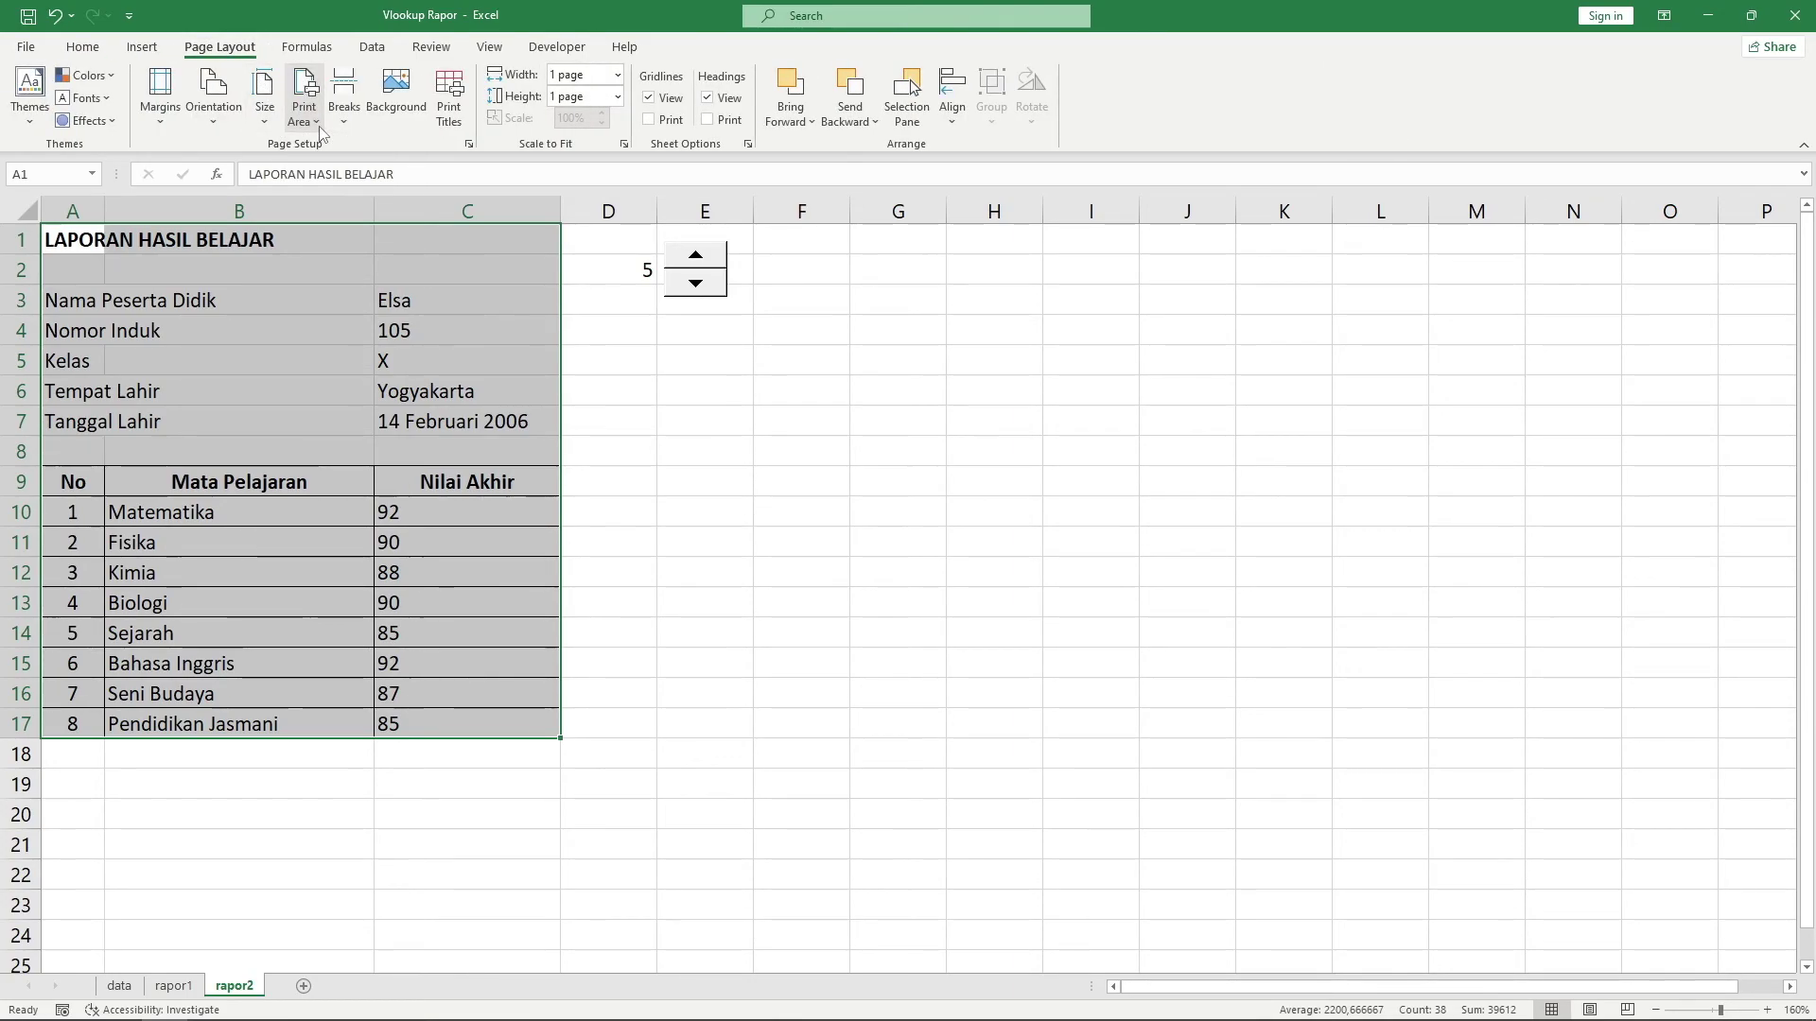
{"action": "left_click", "coordinate": [318, 130]}
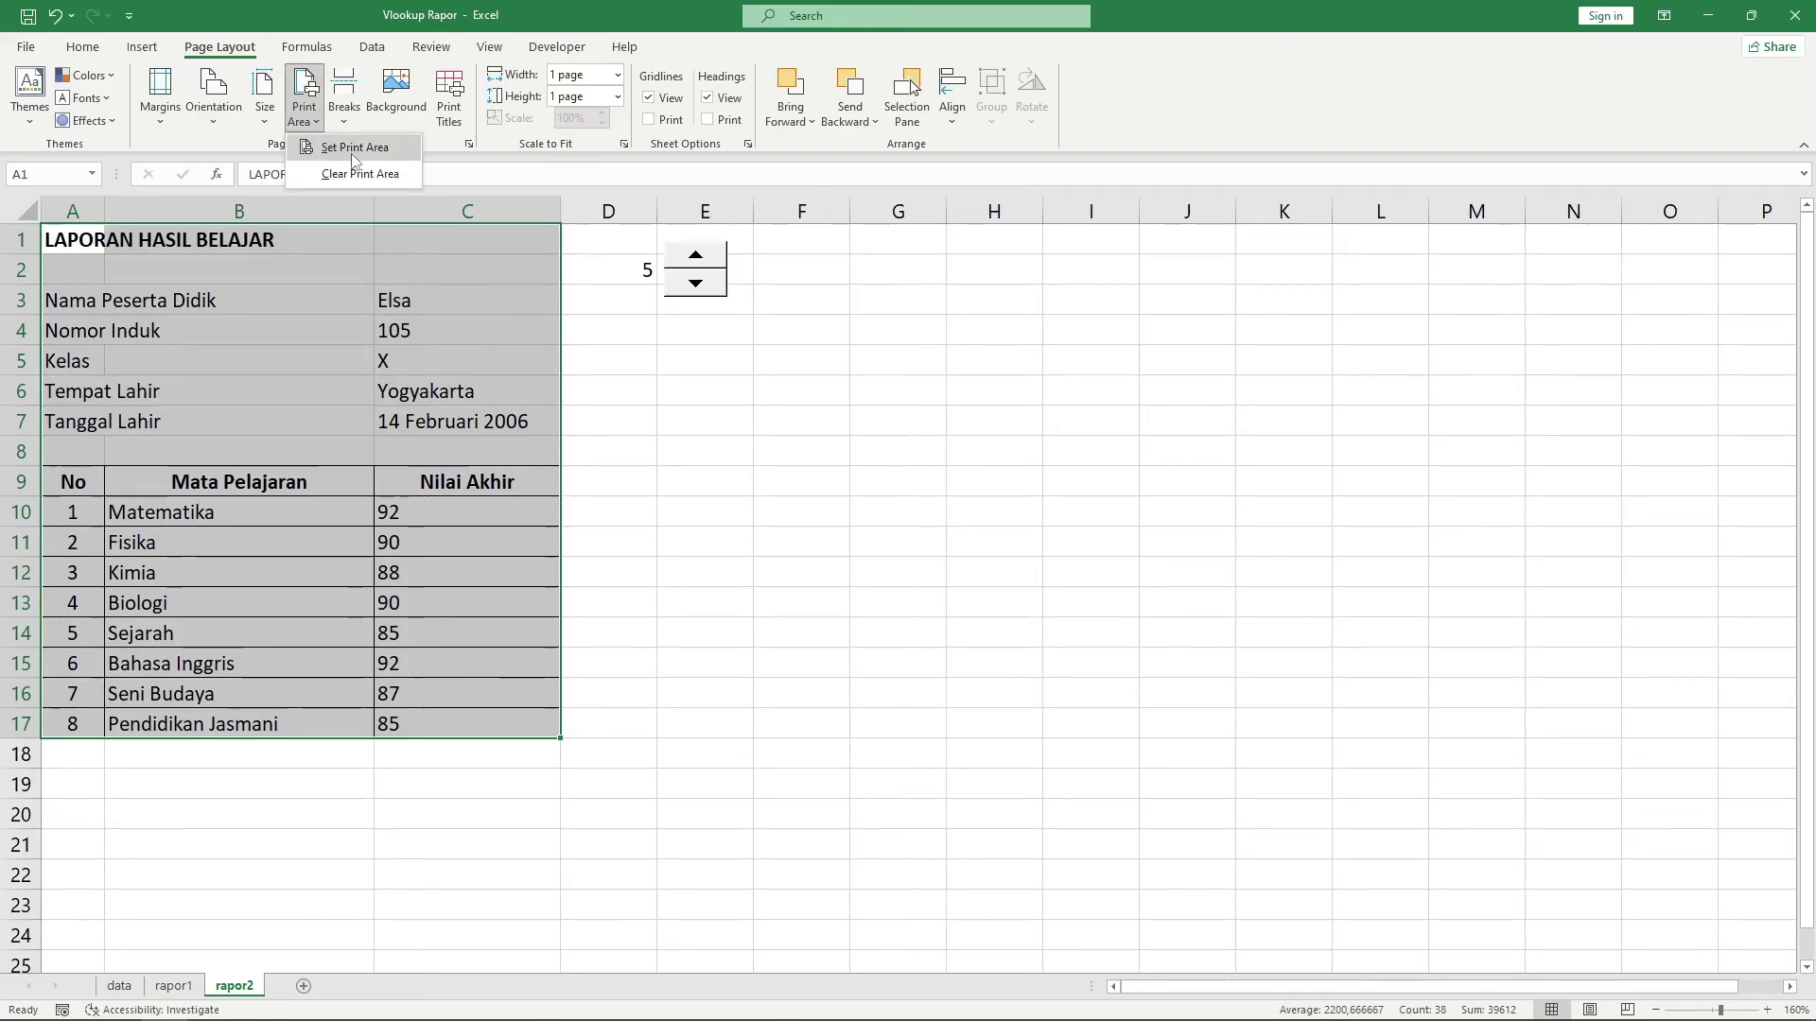
{"action": "left_click", "coordinate": [349, 148]}
{"action": "left_click", "coordinate": [669, 418]}
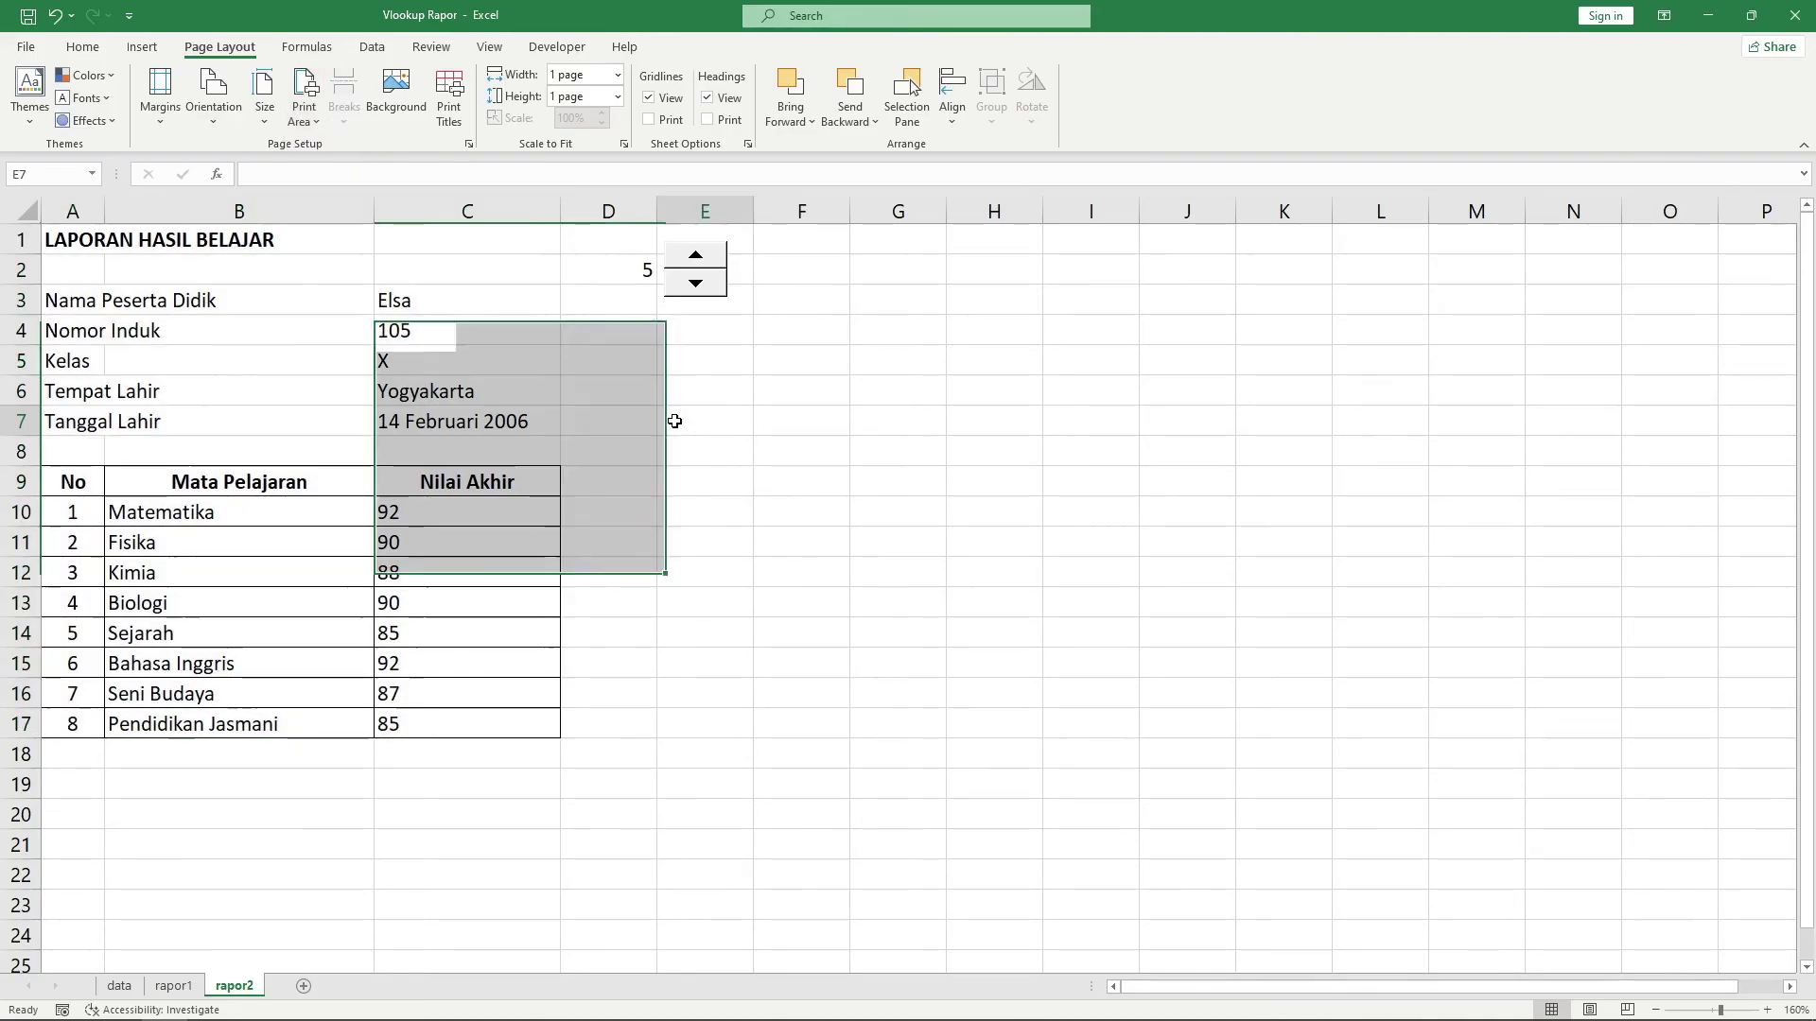
Preview the one-page printout with the new print area and return to the sheet
{"action": "left_click", "coordinate": [25, 47]}
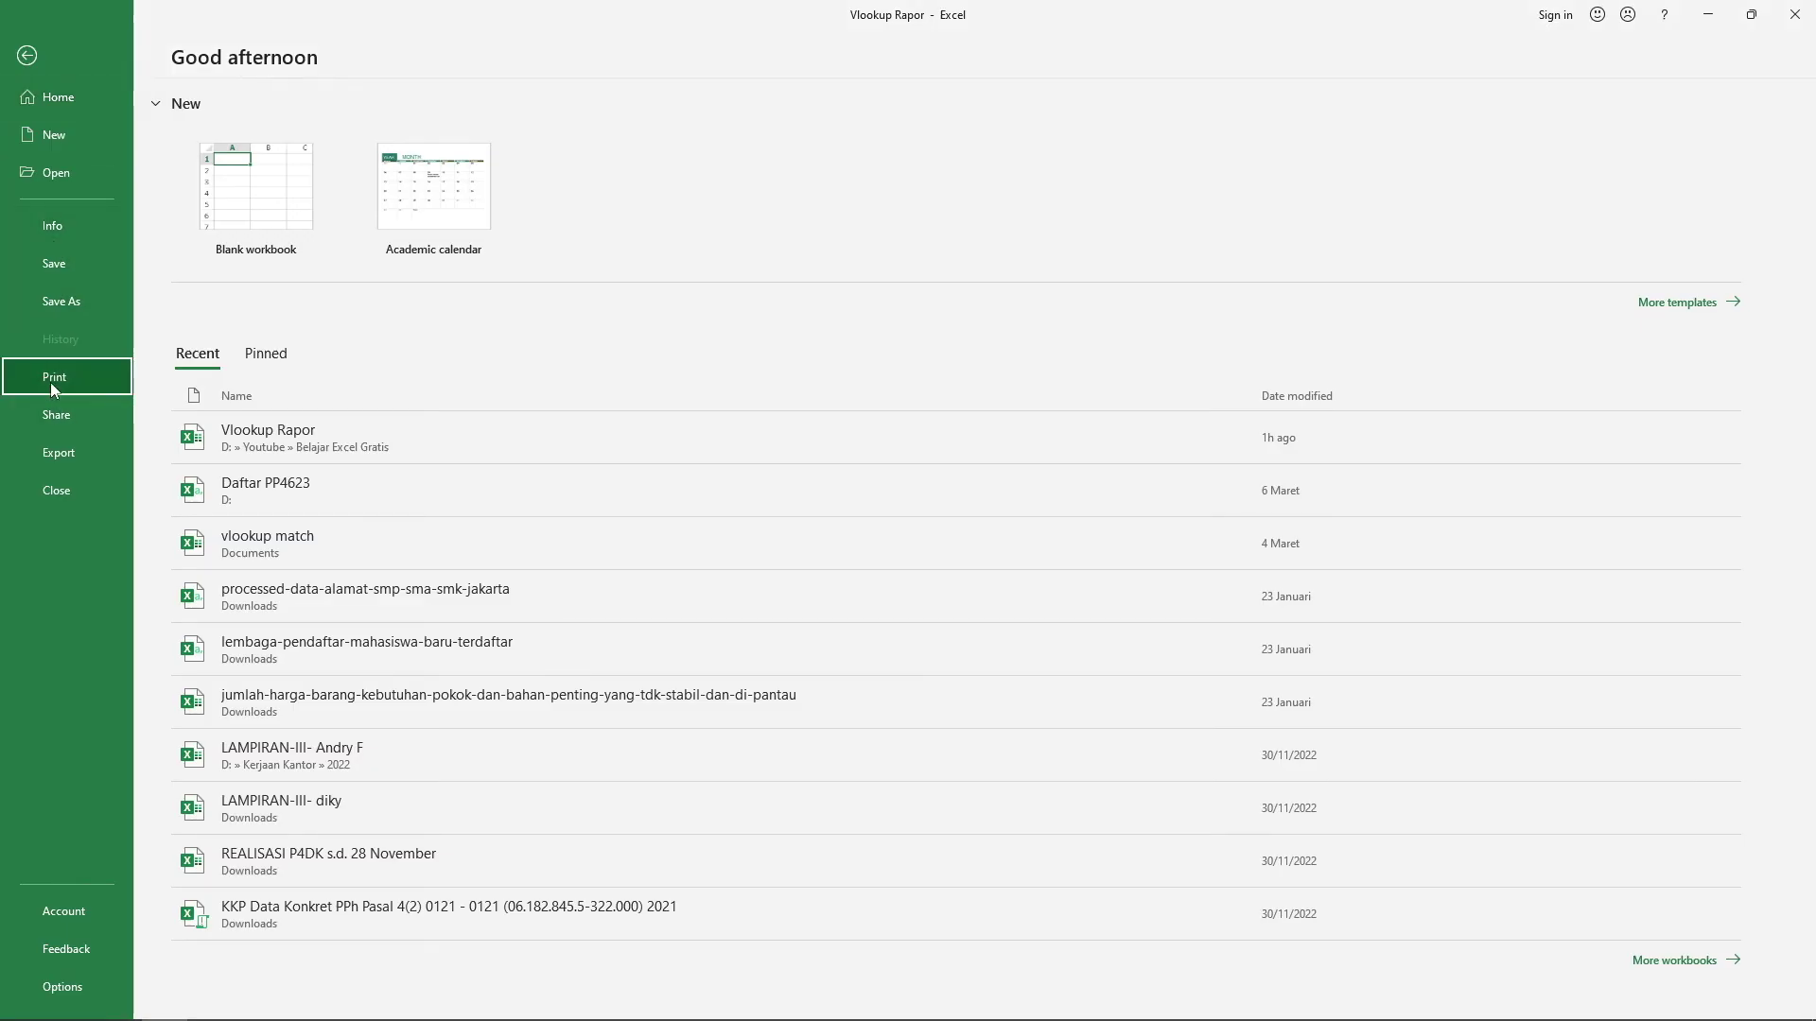
{"action": "left_click", "coordinate": [49, 380]}
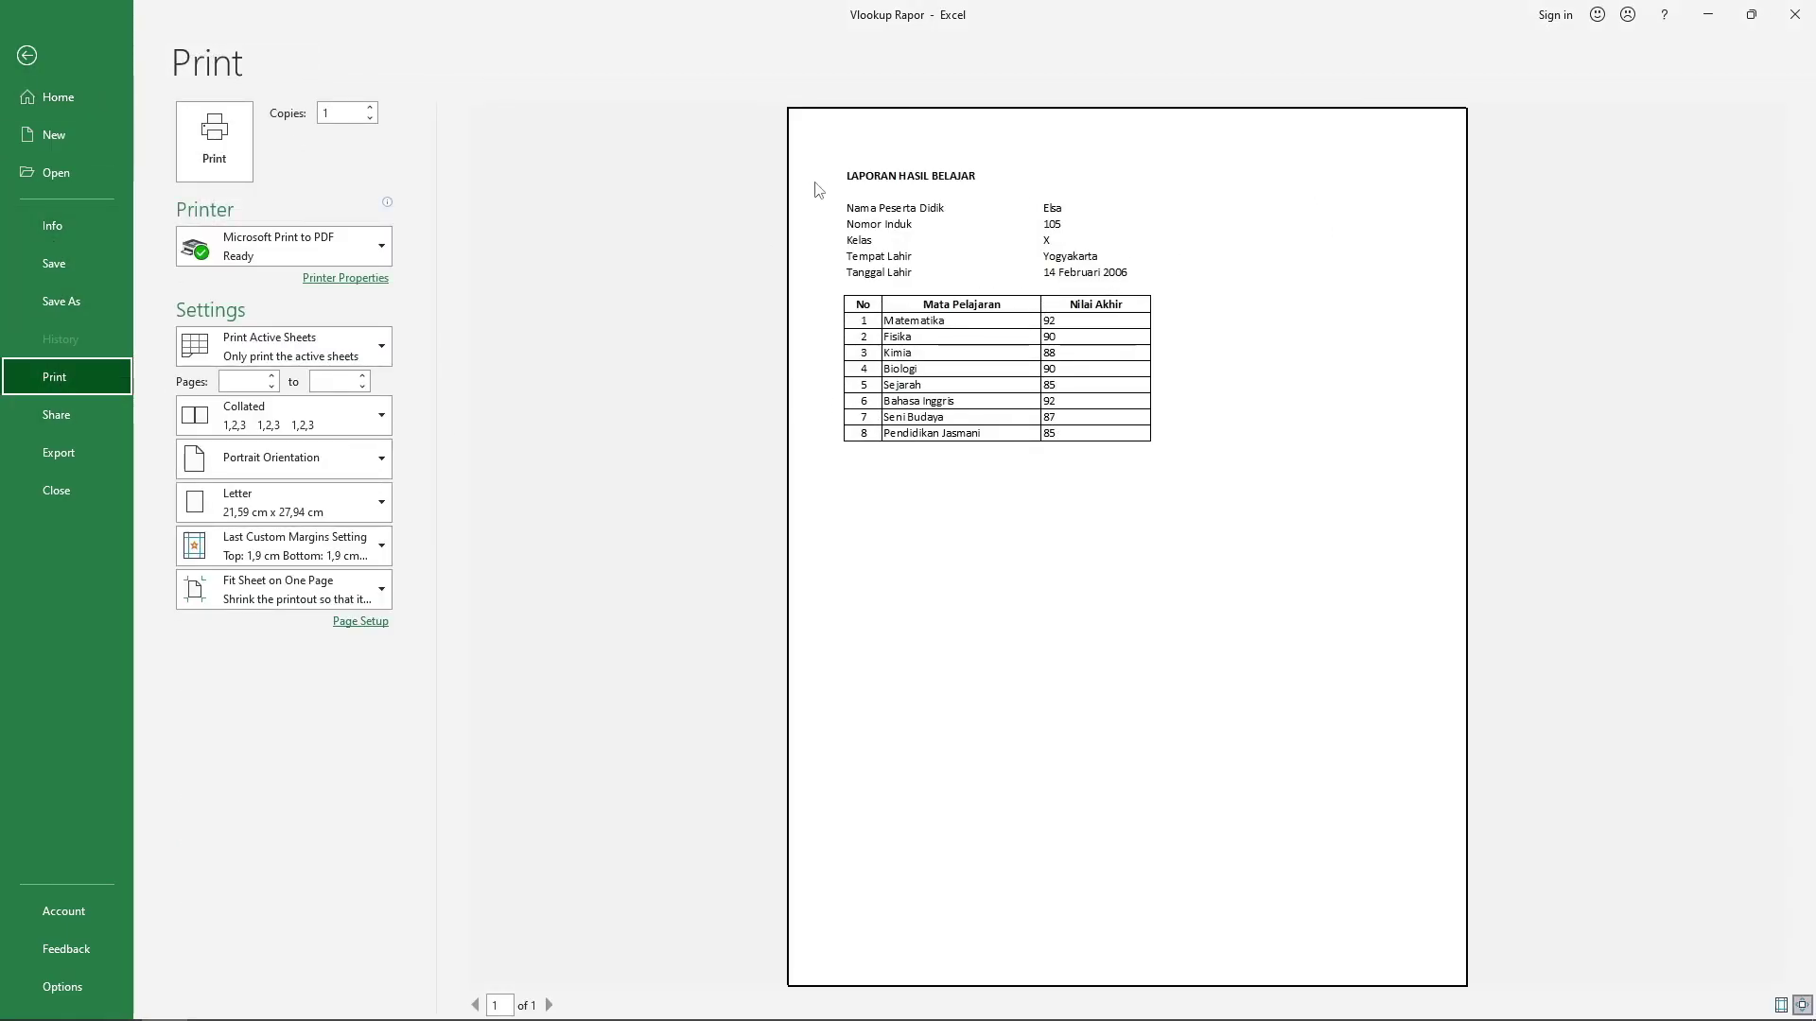
{"action": "left_click", "coordinate": [27, 55]}
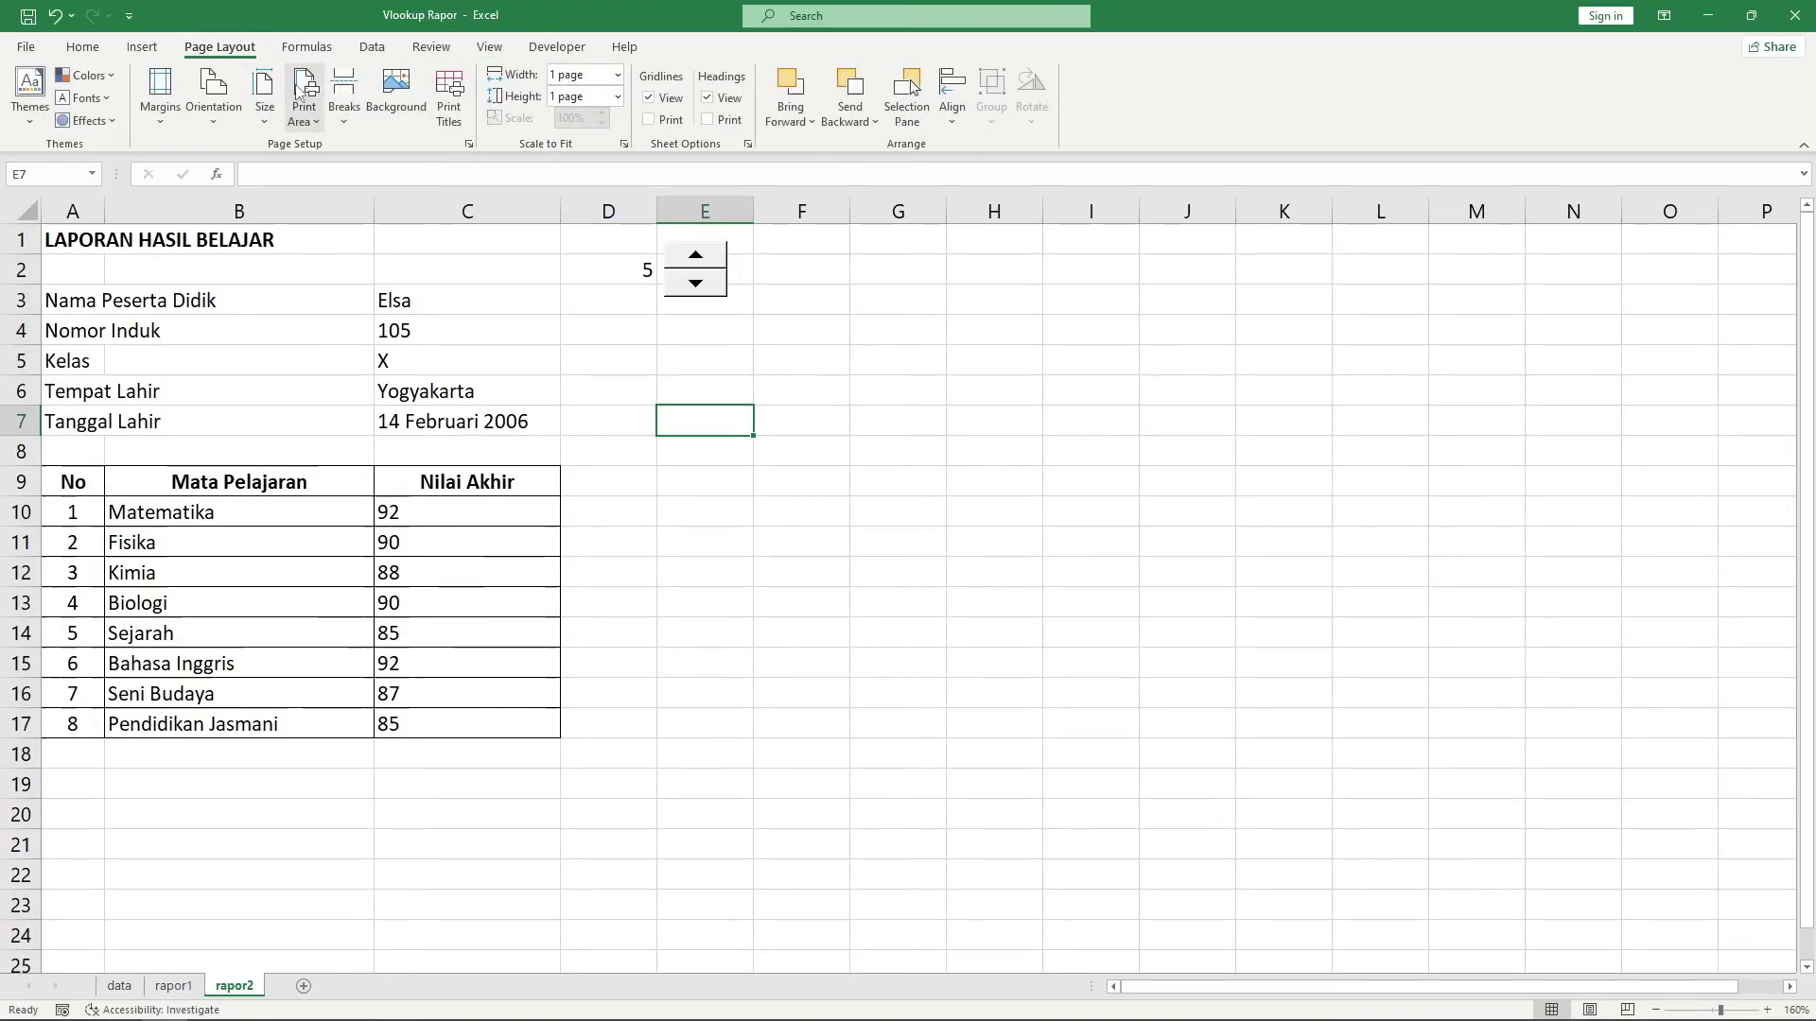
{"action": "left_click", "coordinate": [490, 52]}
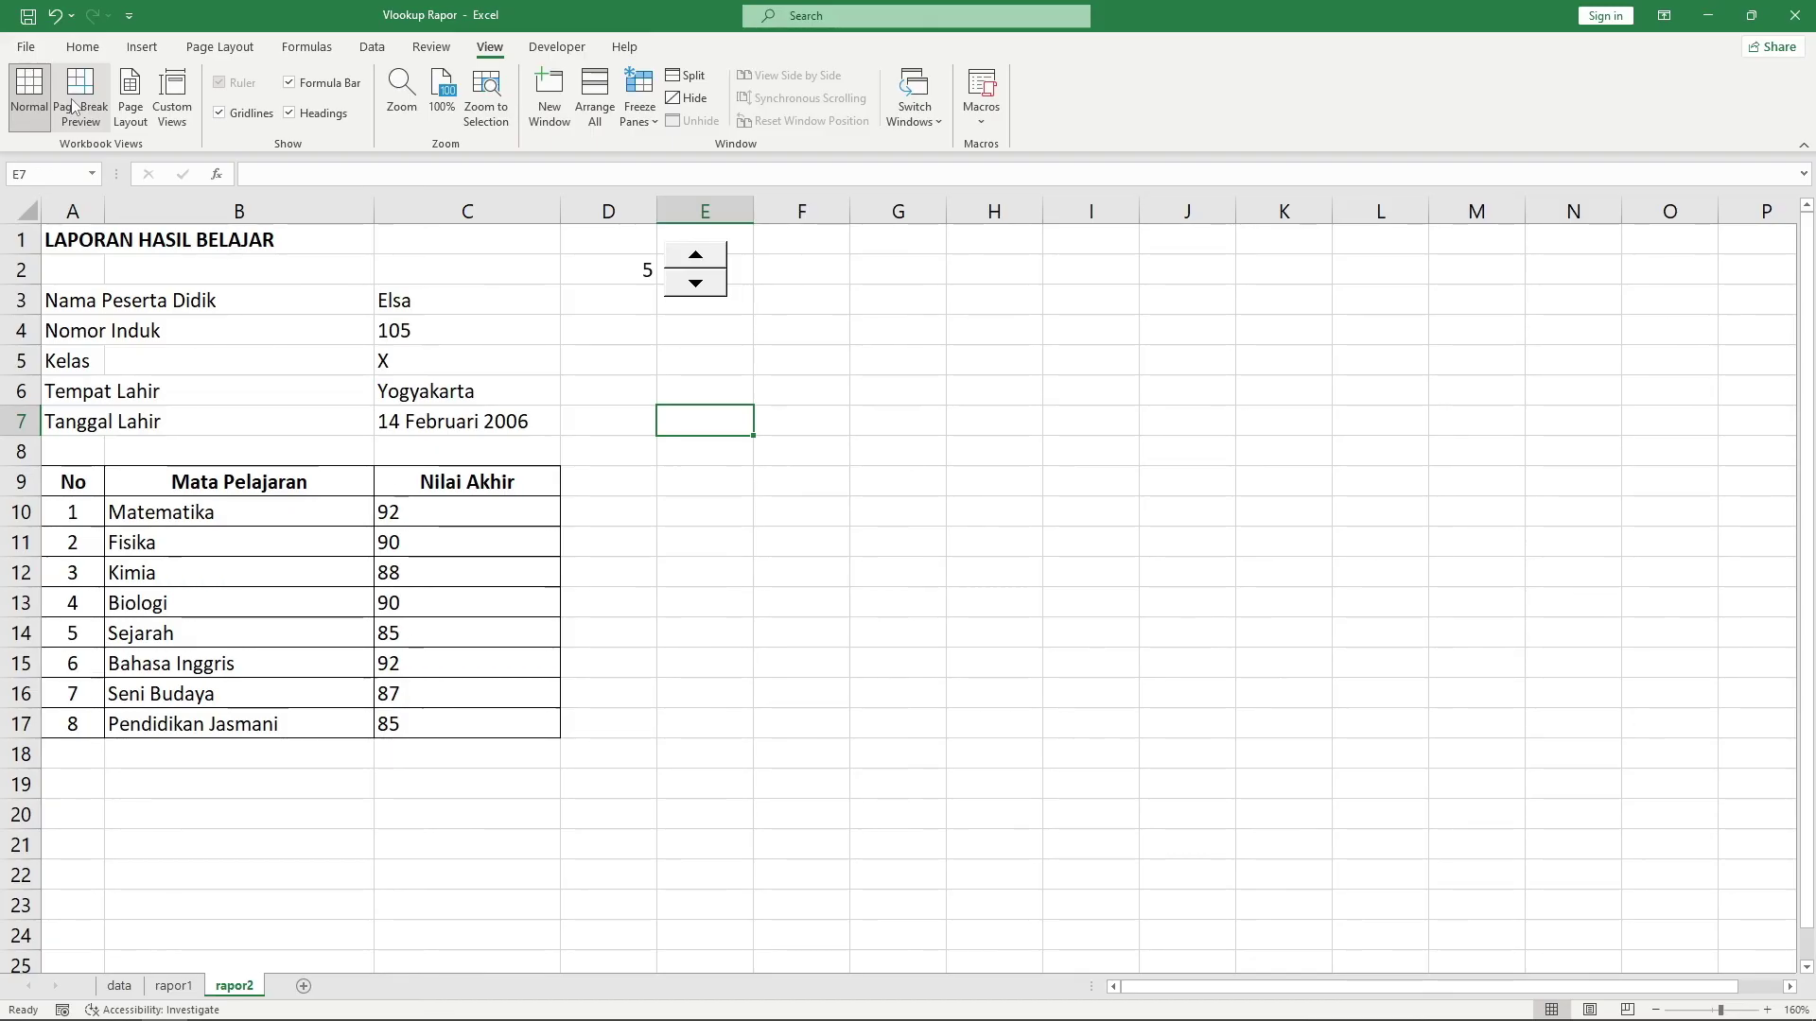
{"action": "left_click", "coordinate": [75, 104]}
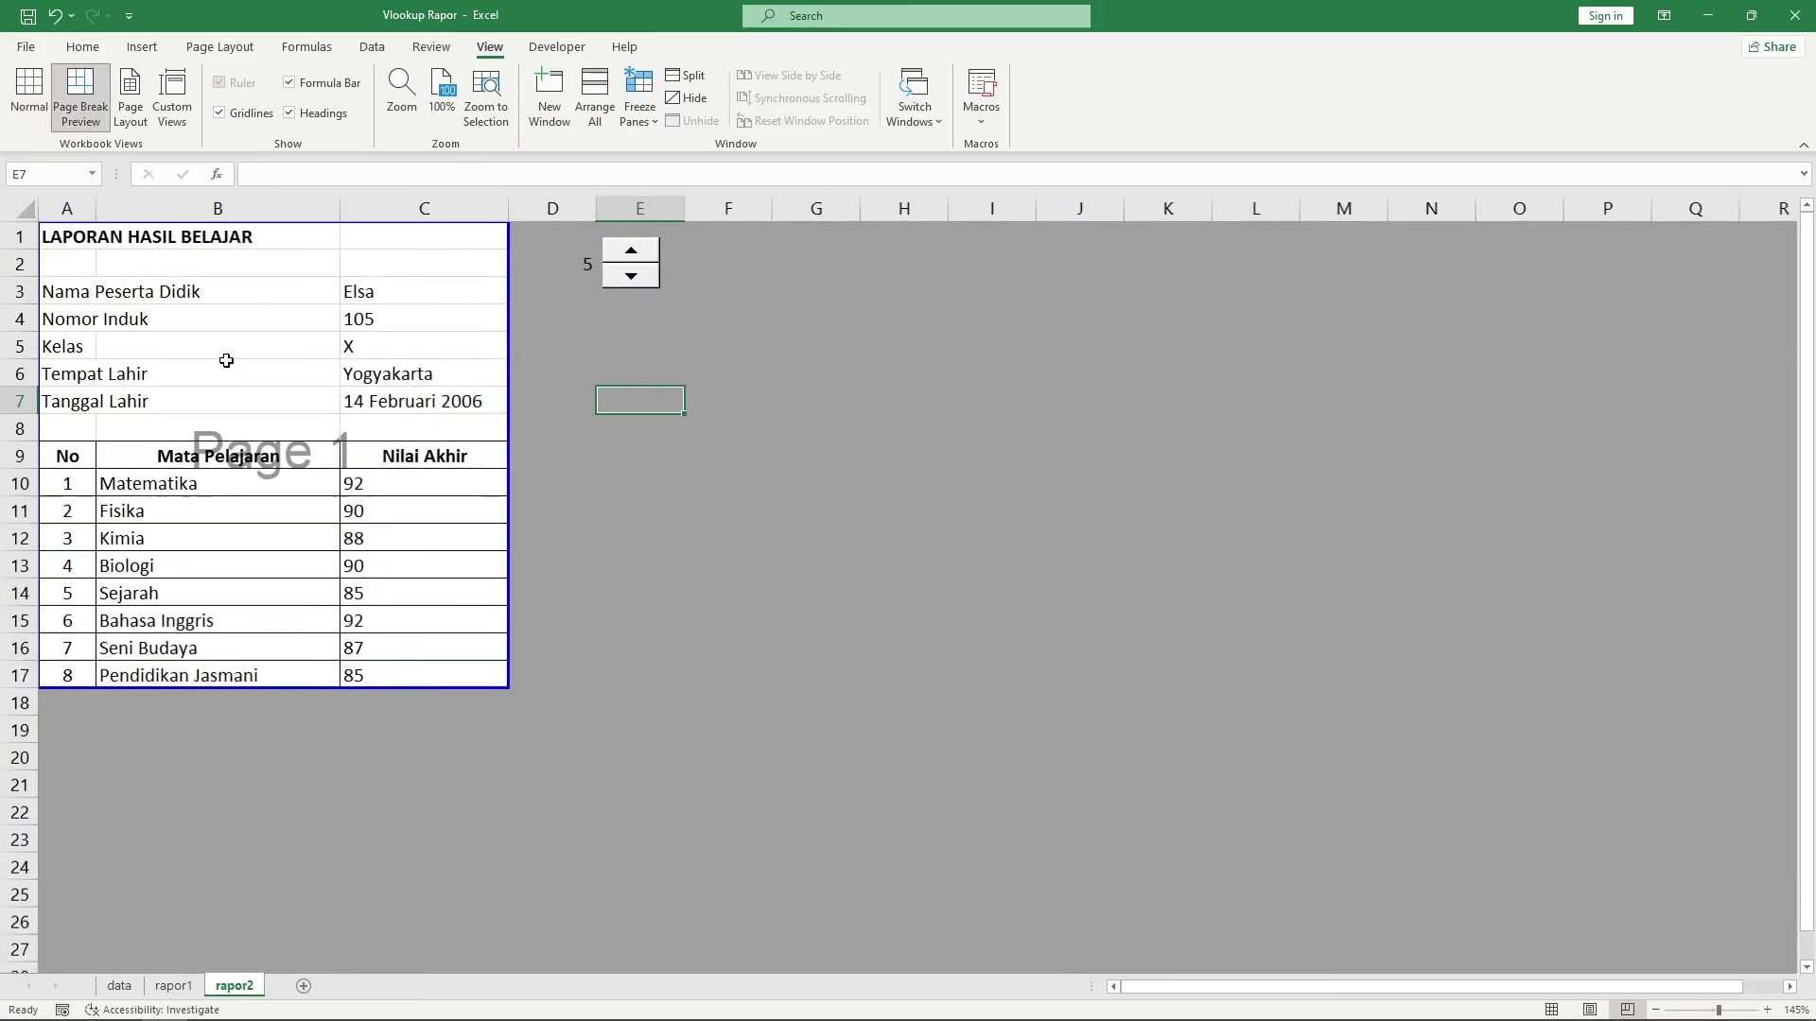
{"action": "scroll", "coordinate": [226, 361], "scroll_direction": "up", "scroll_amount": 5, "text": "ctrl"}
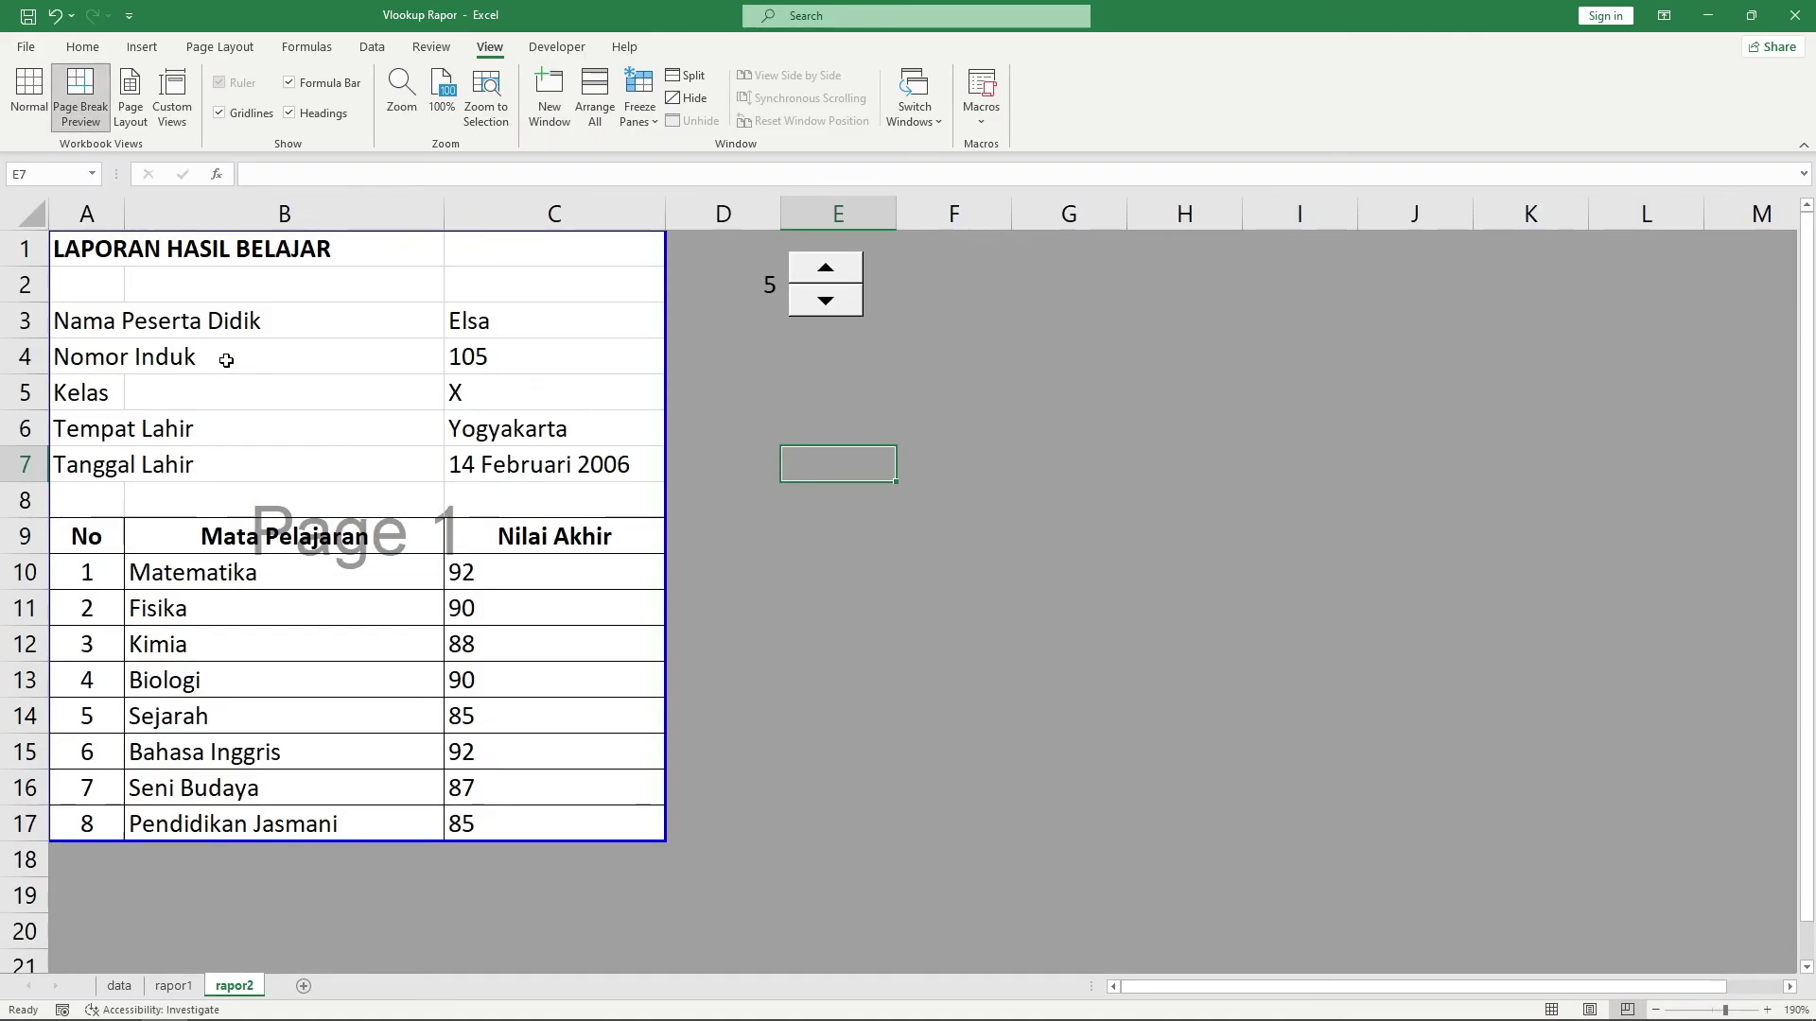
{"action": "left_click", "coordinate": [29, 95]}
{"action": "left_click", "coordinate": [624, 446]}
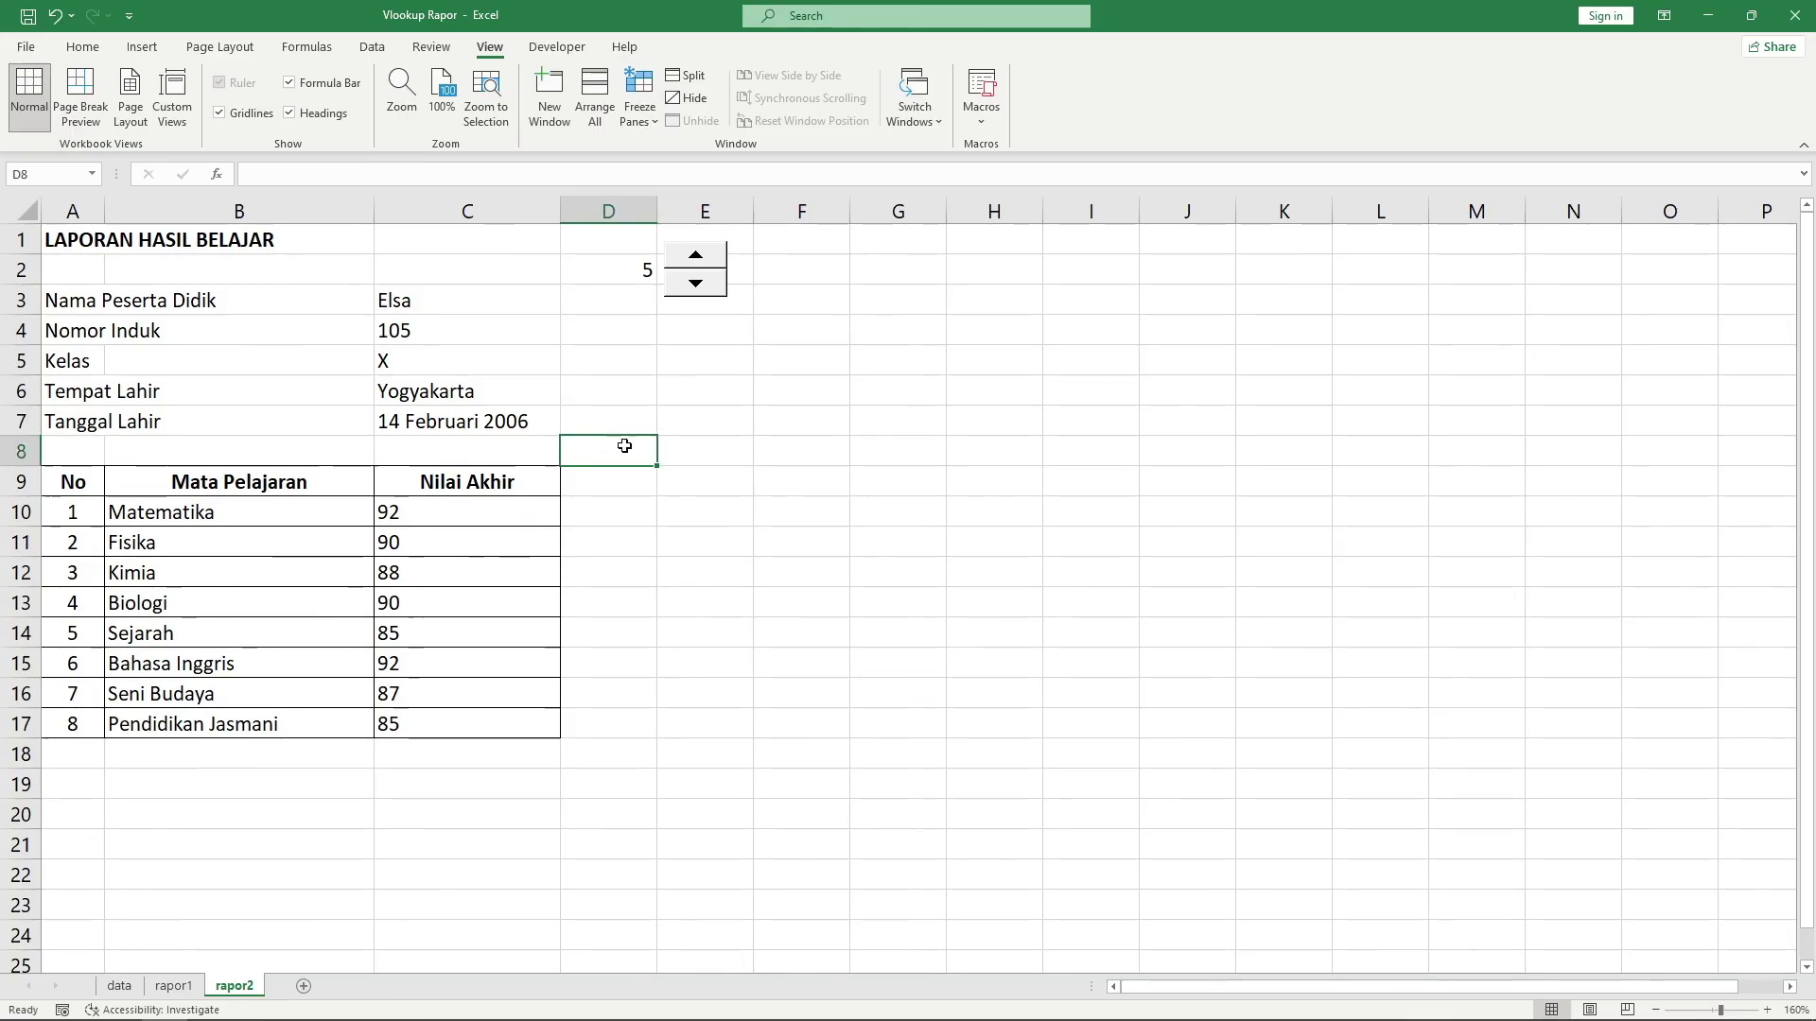